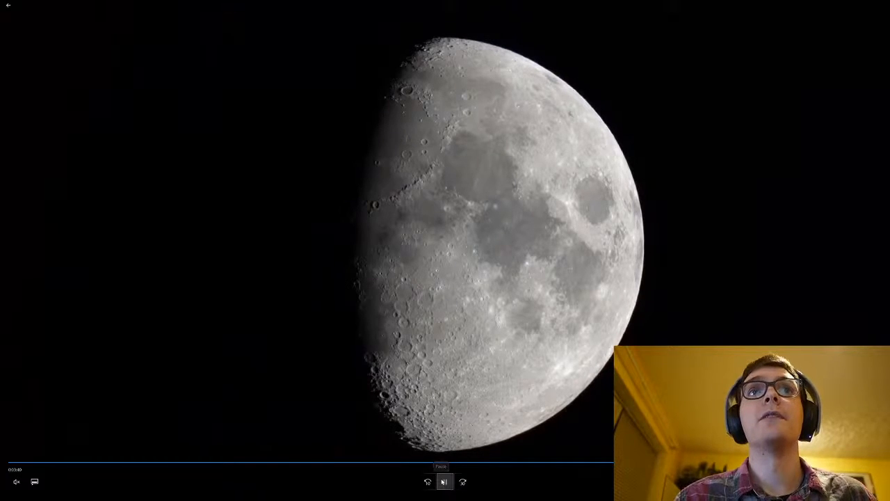
Step: Pause the C0006 moon video and leave the player to return to the 9_25_2020 Moon folder
left_click(443, 481)
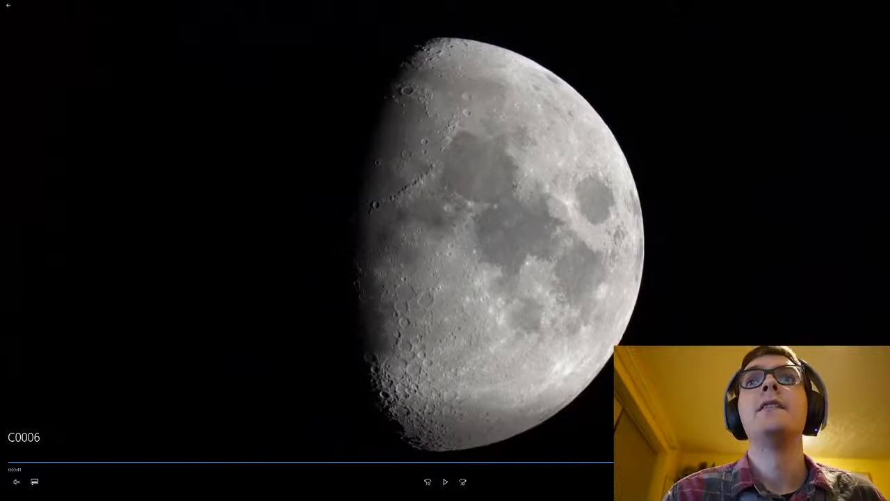
key("Escape")
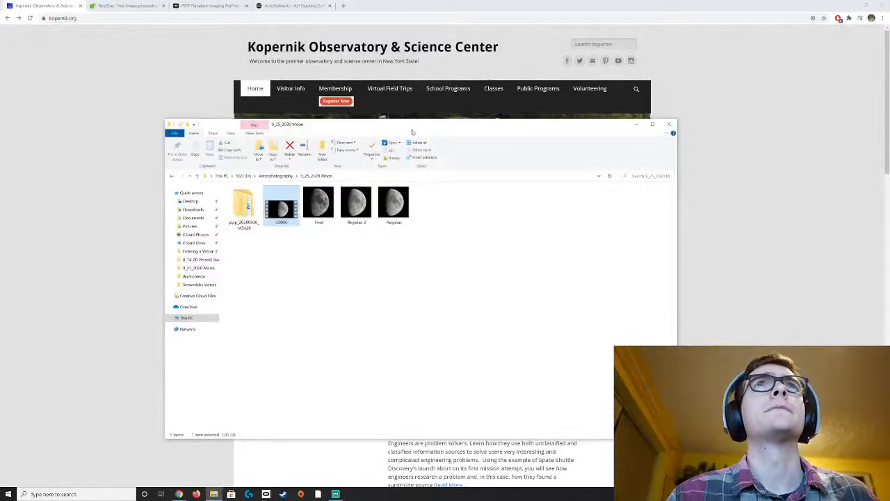
left_click_drag(411, 131, 434, 126)
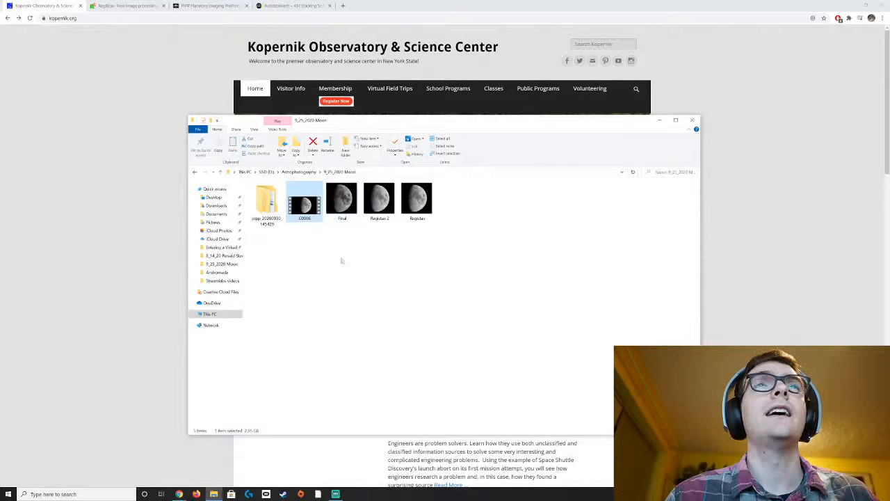
Step: View the Final moon image from the 9_25_2020 Moon folder and return to the folder
double_click(349, 199)
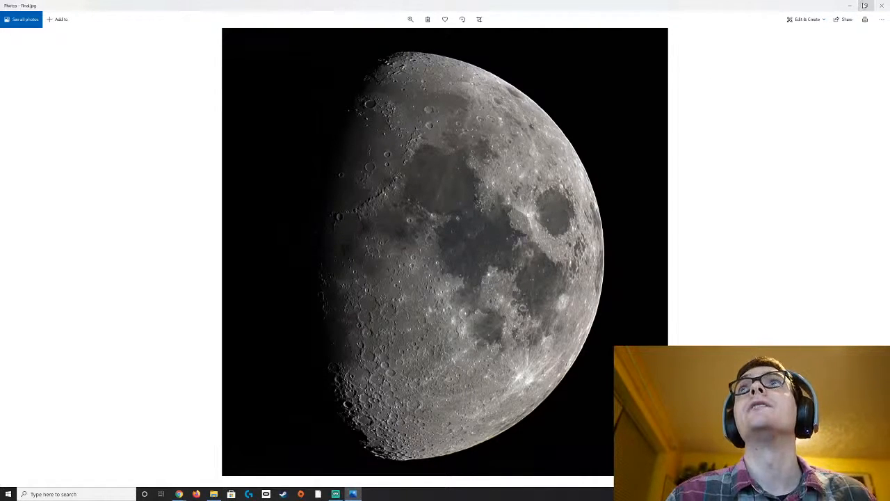
left_click(865, 5)
left_click(582, 5)
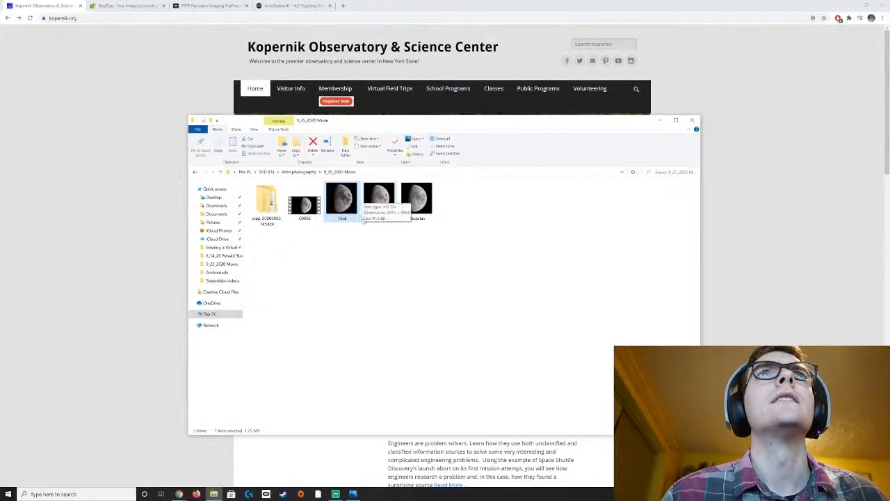
Step: Open the C0006 subfolder inside the pipp_20200930_145429 folder and look through the extracted moon frames
double_click(265, 206)
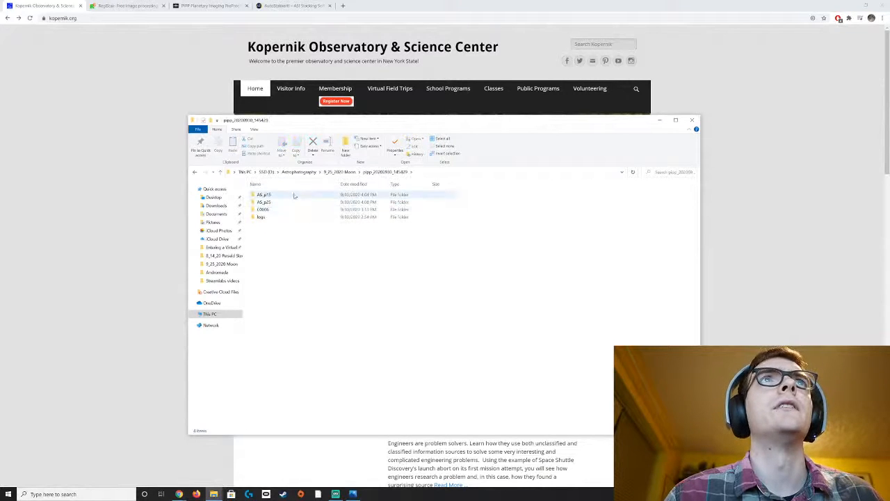
left_click(290, 211)
double_click(290, 212)
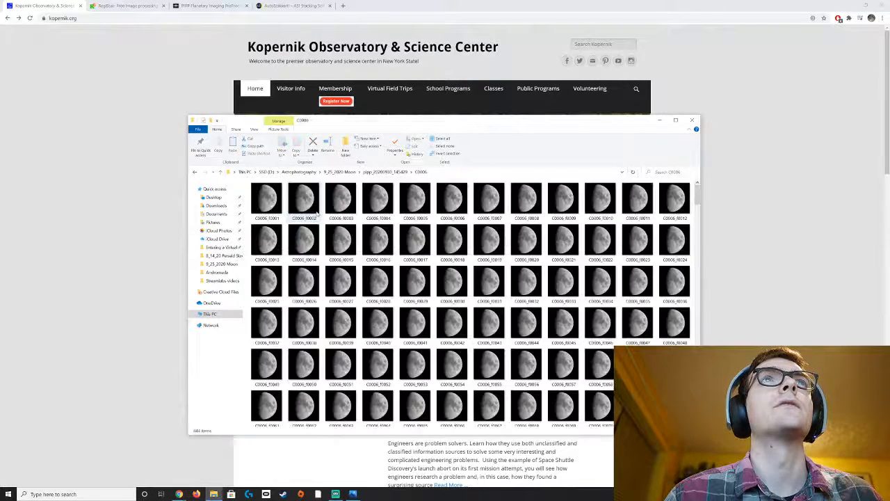
left_click(312, 201)
right_click(312, 201)
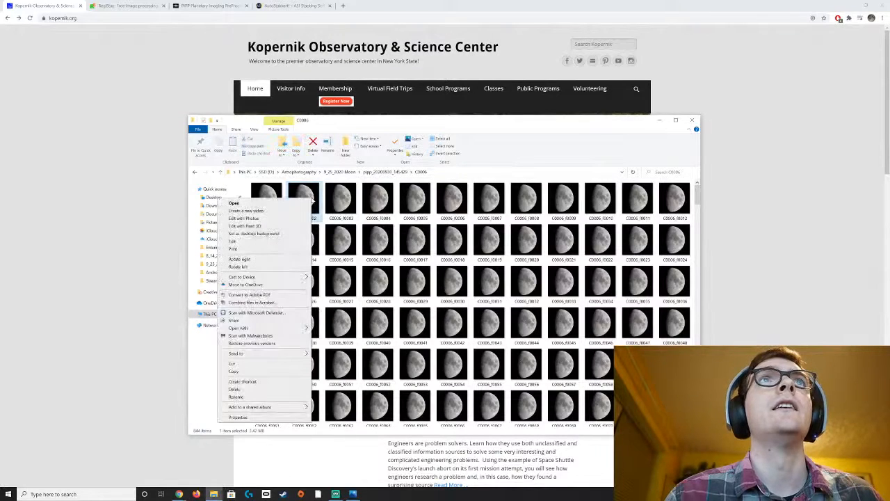
left_click(248, 182)
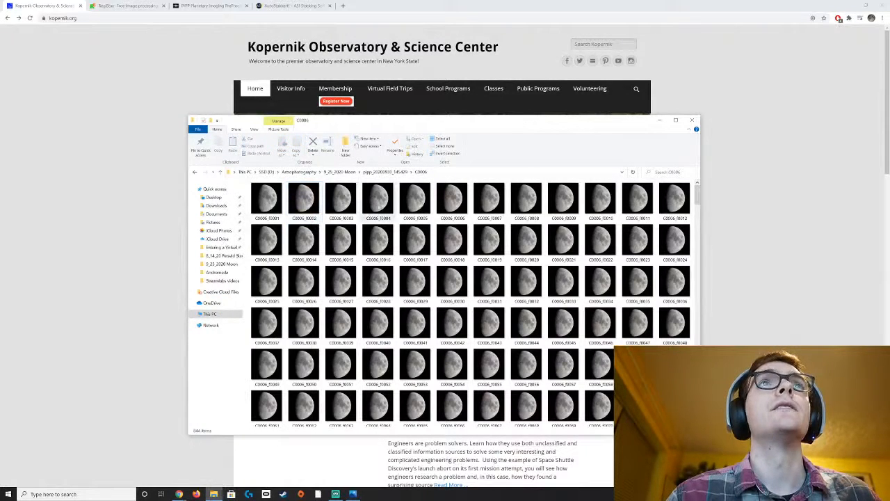
scroll(391, 212, "down", 8)
scroll(397, 206, "up", 10)
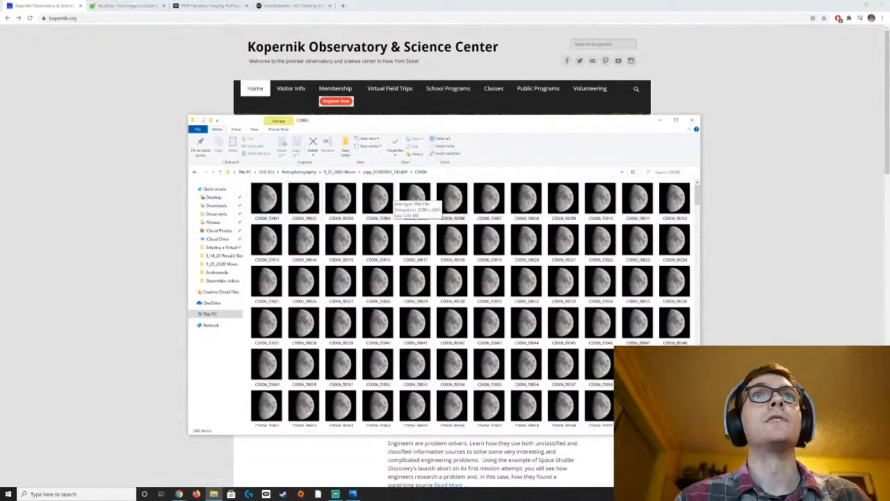
Step: Copy the frame C0006_f0001 from the C0006 subfolder into the 9_25_2020 Moon folder
left_click(275, 200)
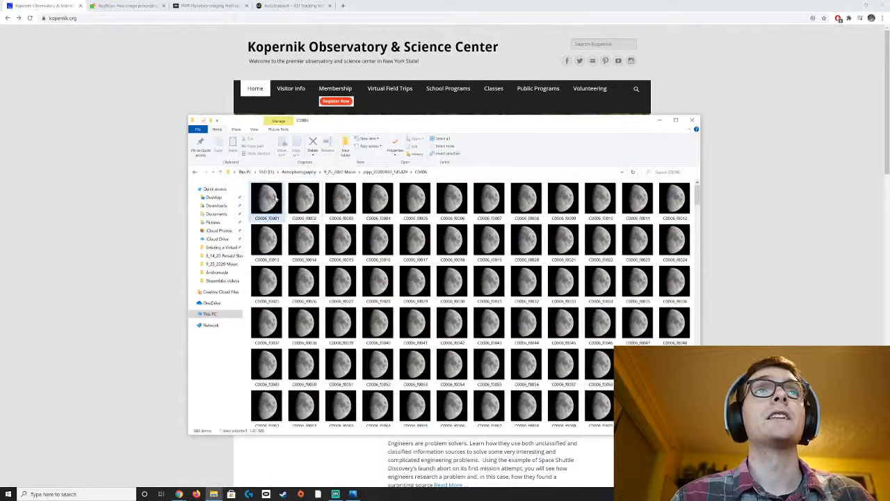
right_click(275, 199)
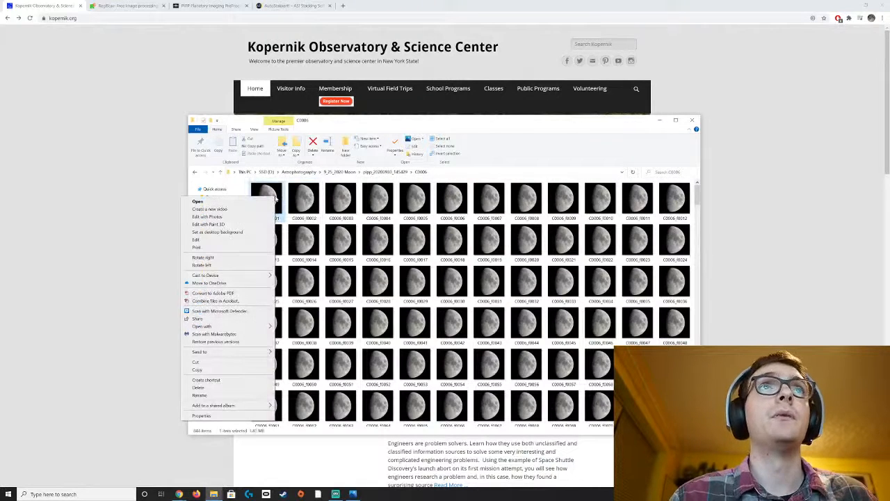
left_click(239, 371)
left_click(196, 173)
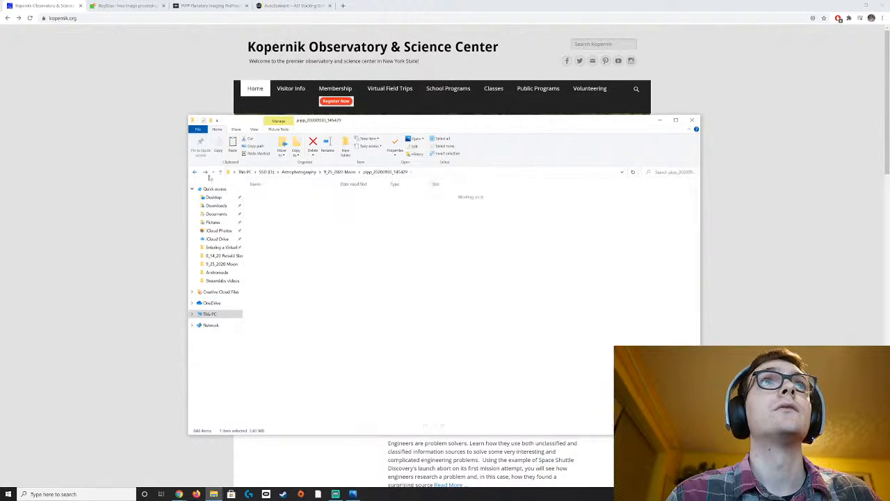
left_click(195, 172)
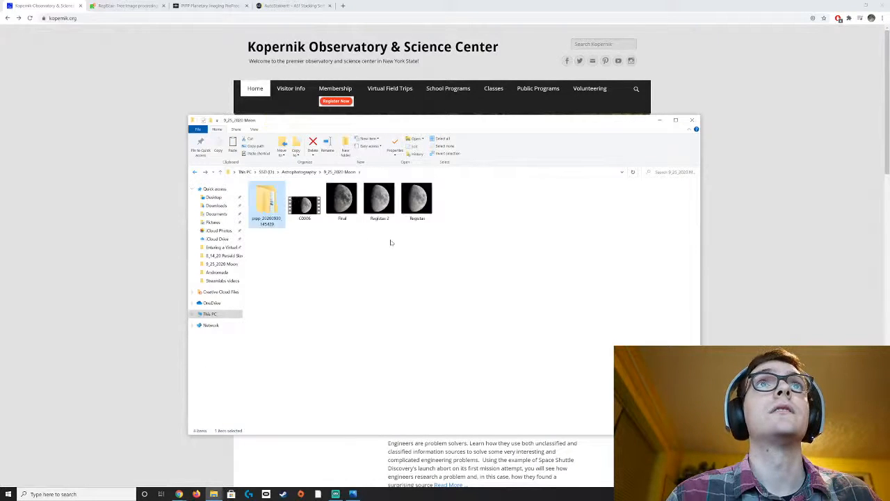
right_click(390, 242)
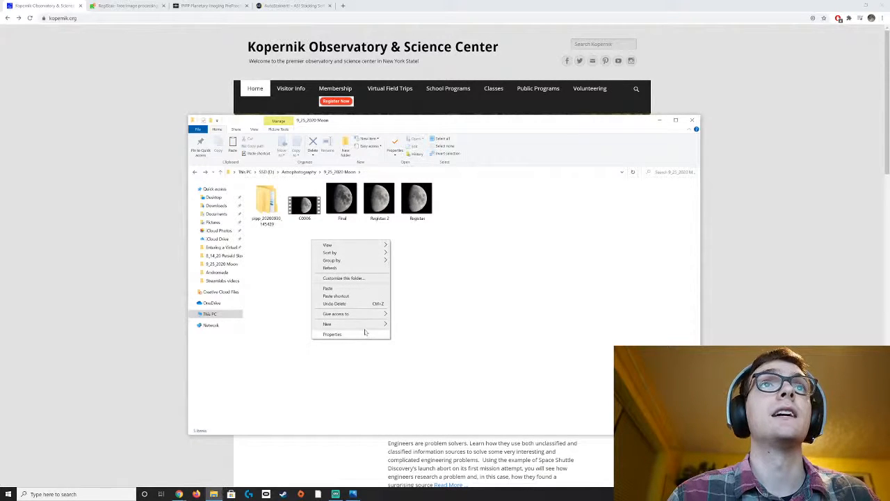
mouse_move(370, 324)
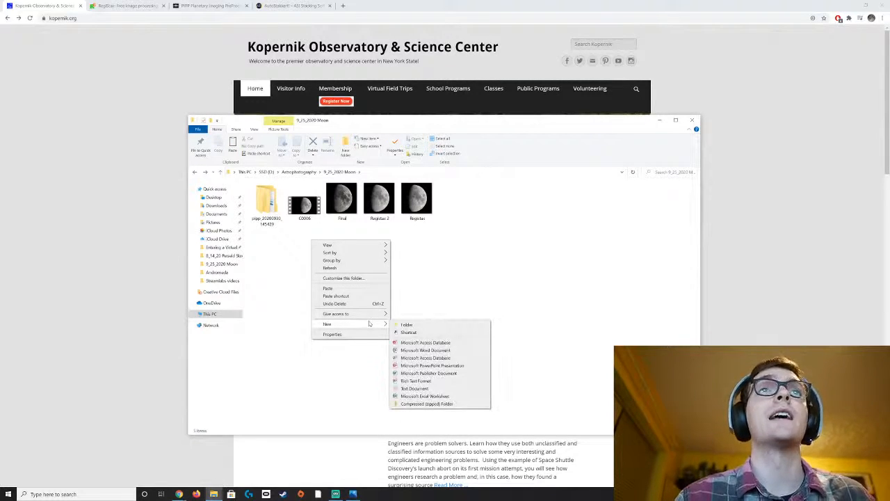
left_click(327, 288)
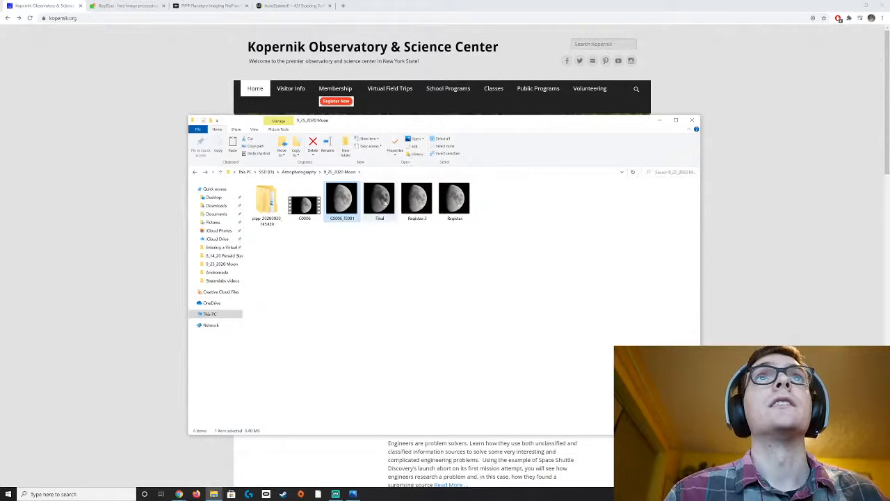
Step: Open C0006_f0001 and switch back and forth with the Final image to compare crater detail, contrast and sharpness
double_click(347, 202)
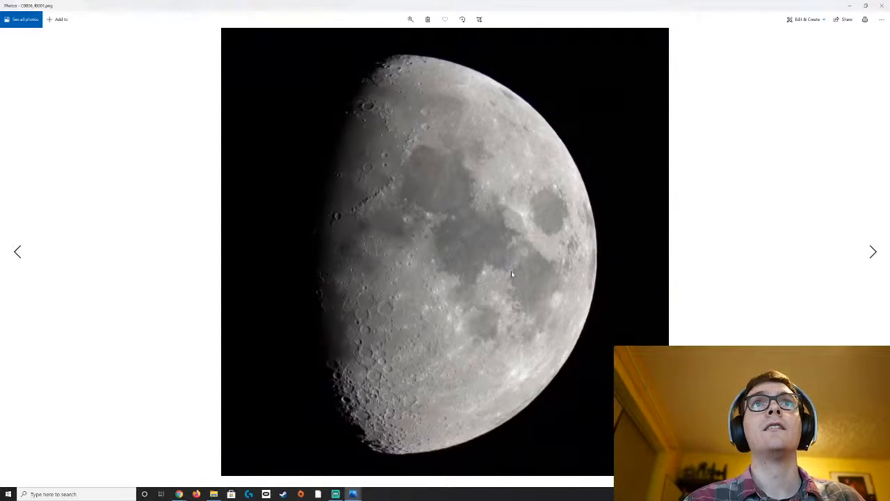
key("Right")
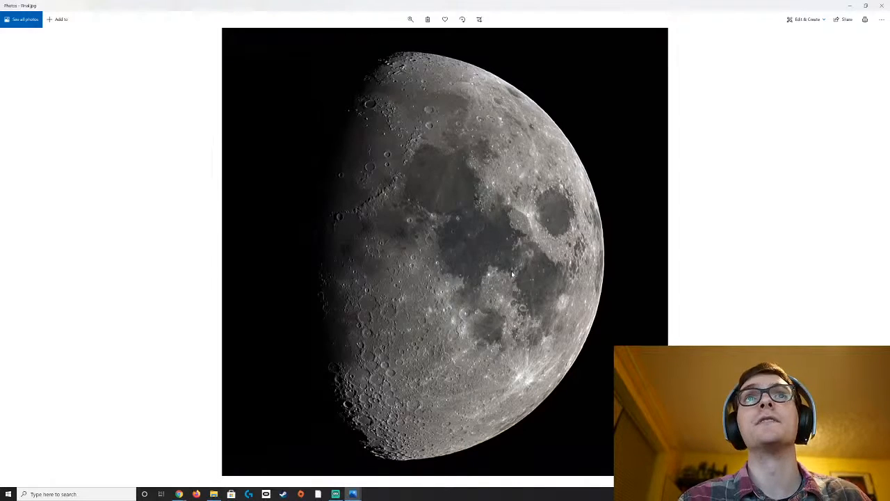
key("Left")
key("Right")
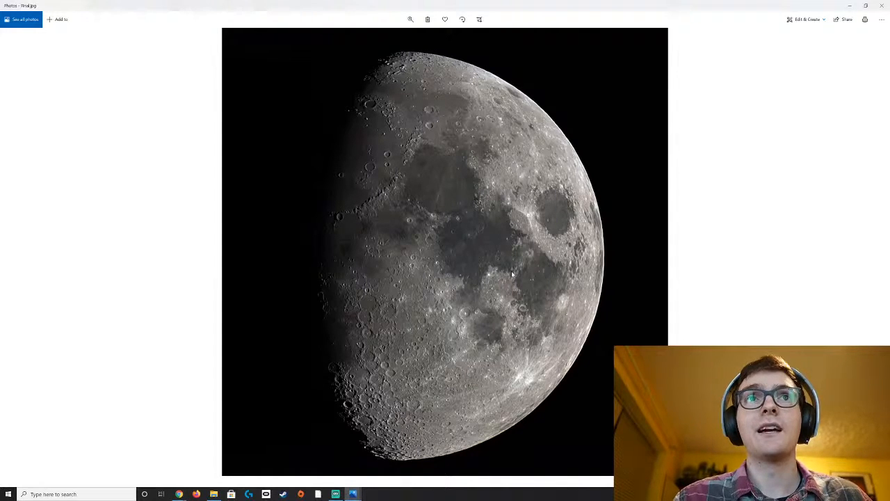
key("Left")
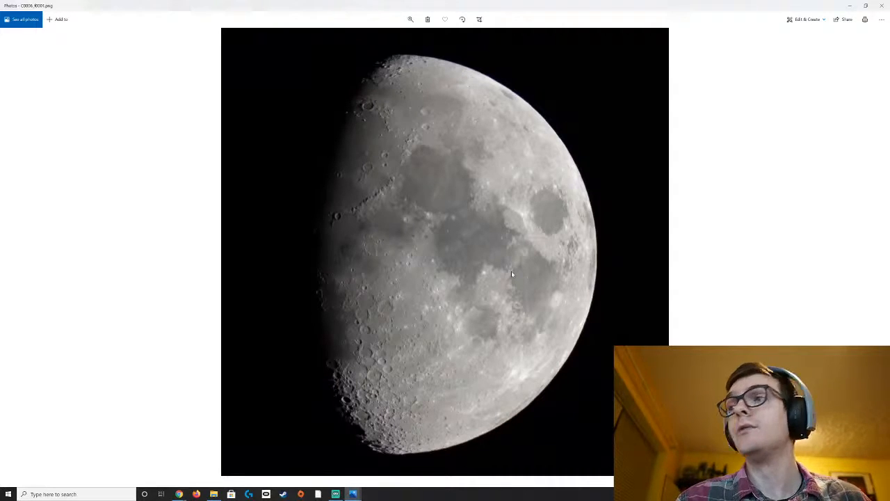
key("Right")
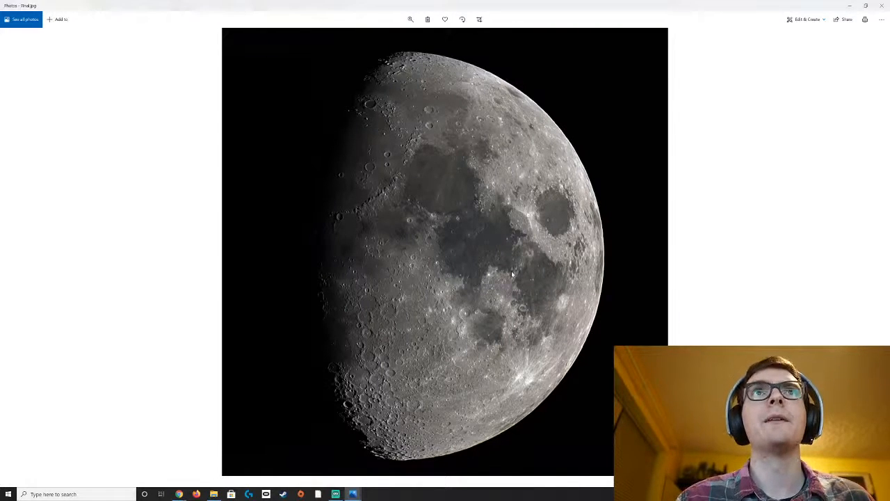
key("Left")
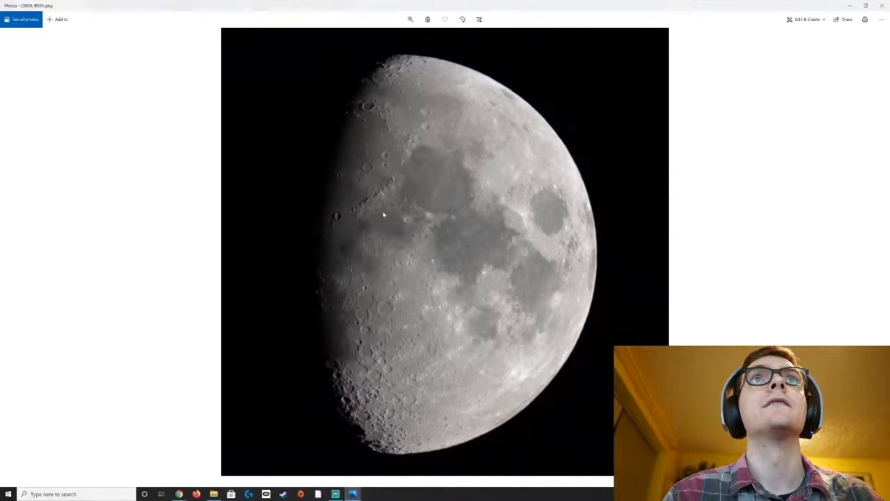
key("Right")
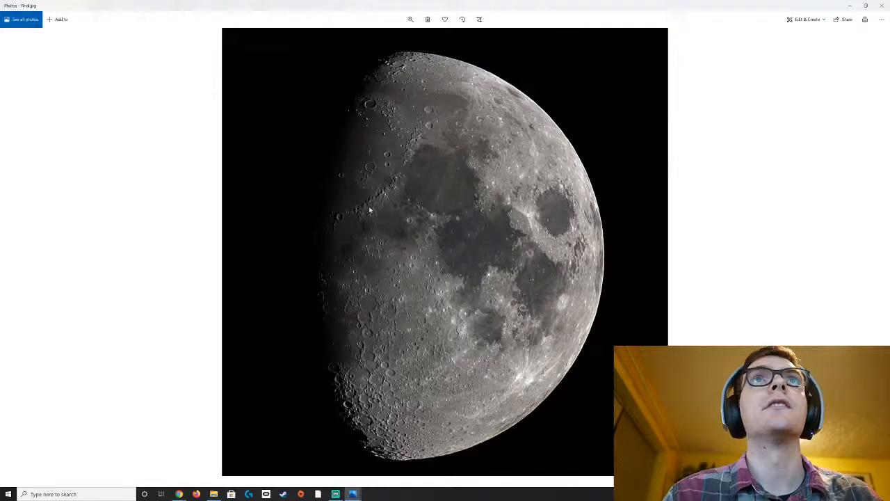
key("Left")
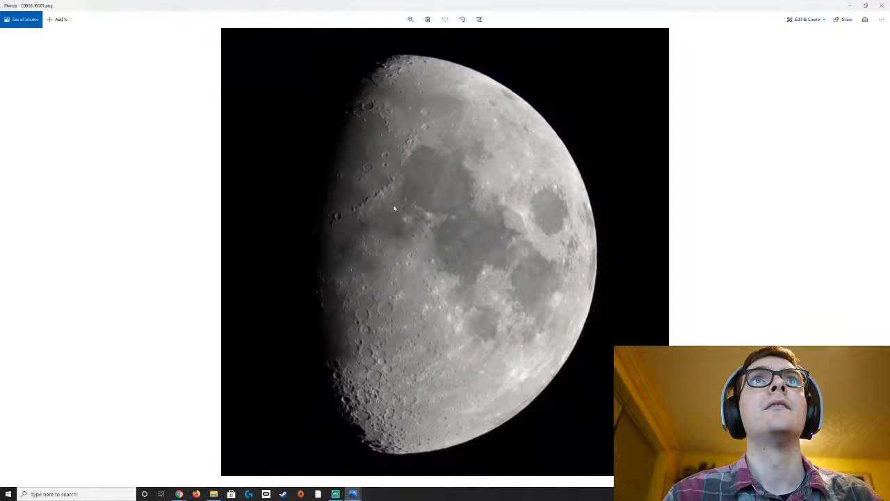
key("Right")
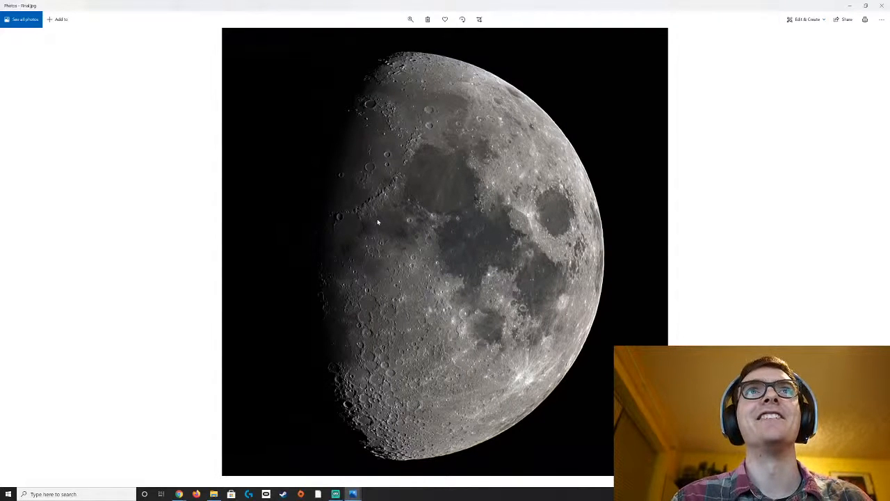
key("Left")
key("Right")
key("Left")
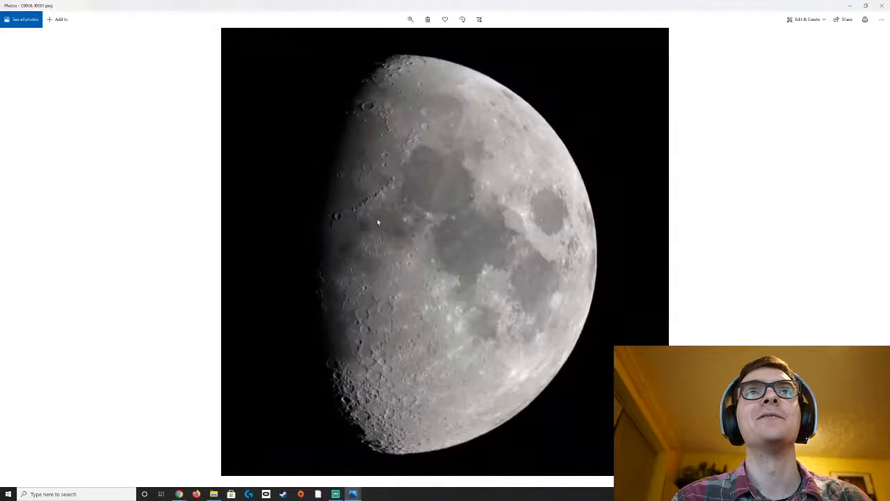
key("Right")
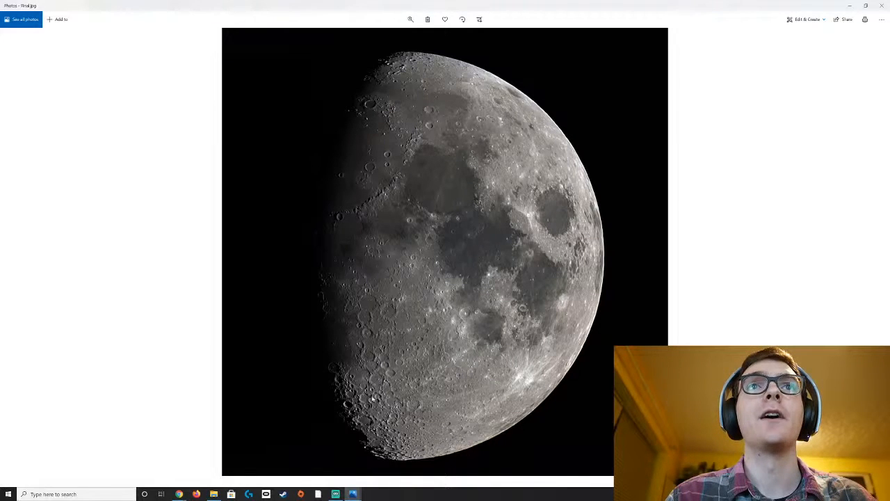
key("Left")
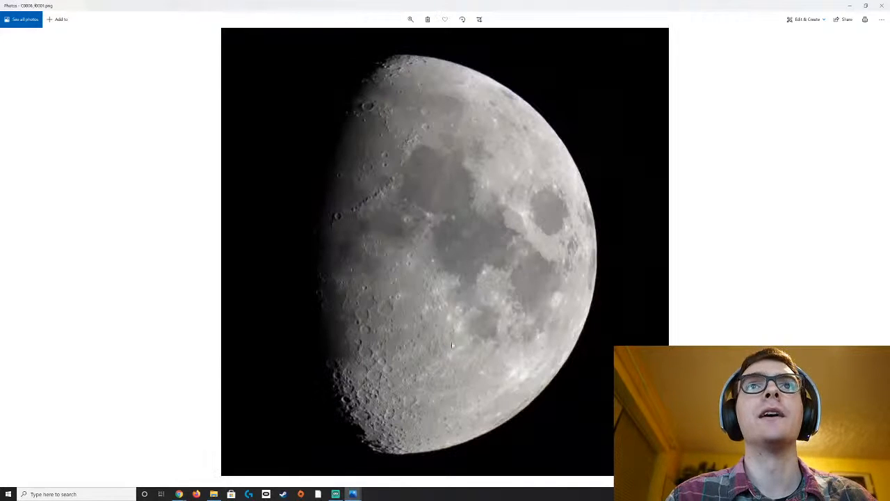
key("Right")
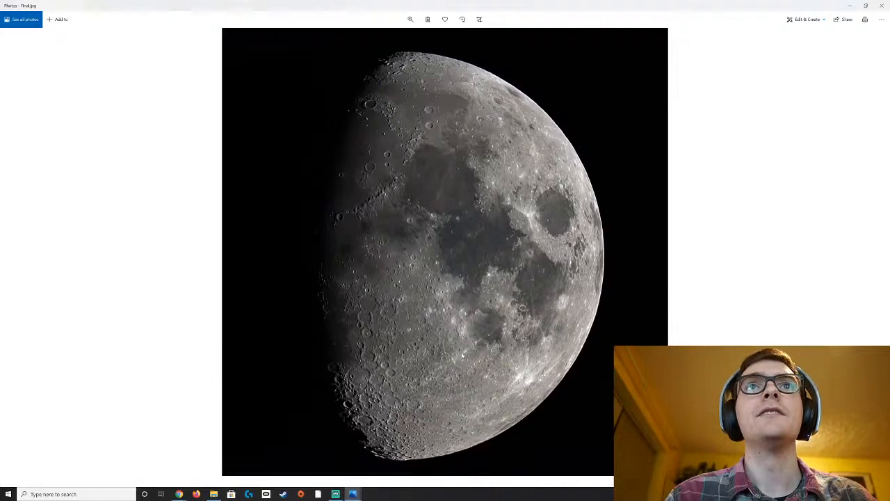
key("Left")
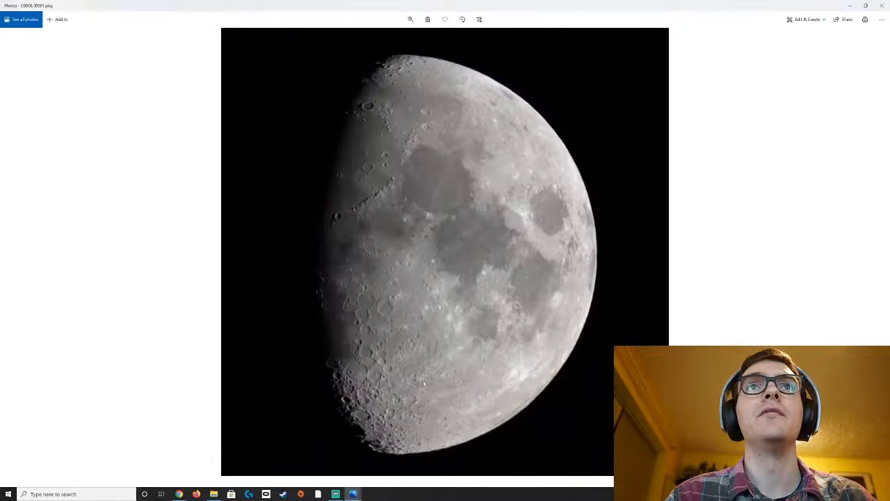
key("Right")
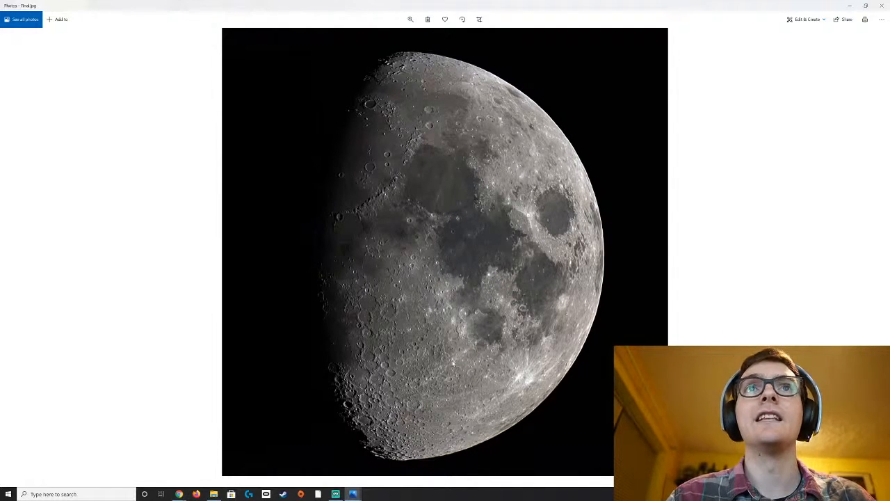
key("Right")
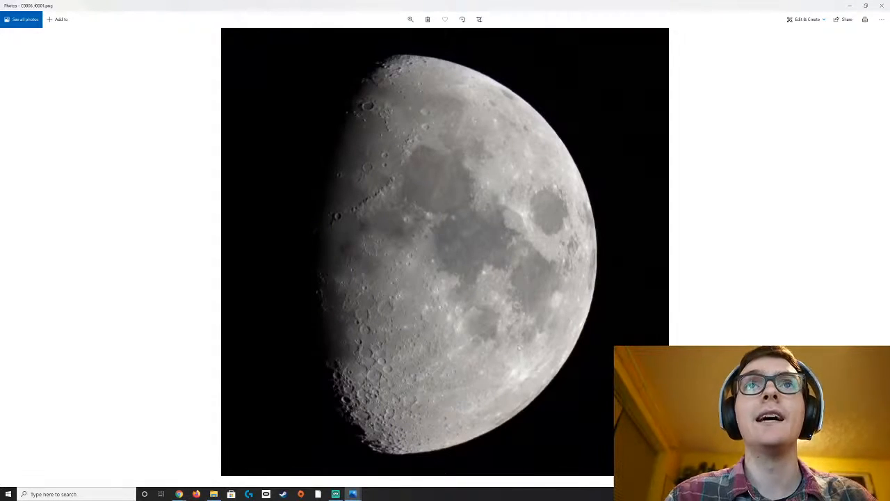
key("Left")
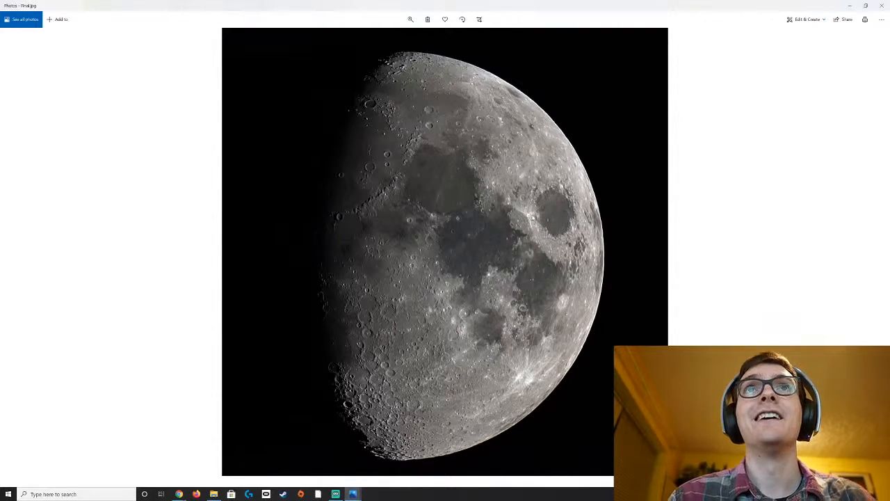
key("Left")
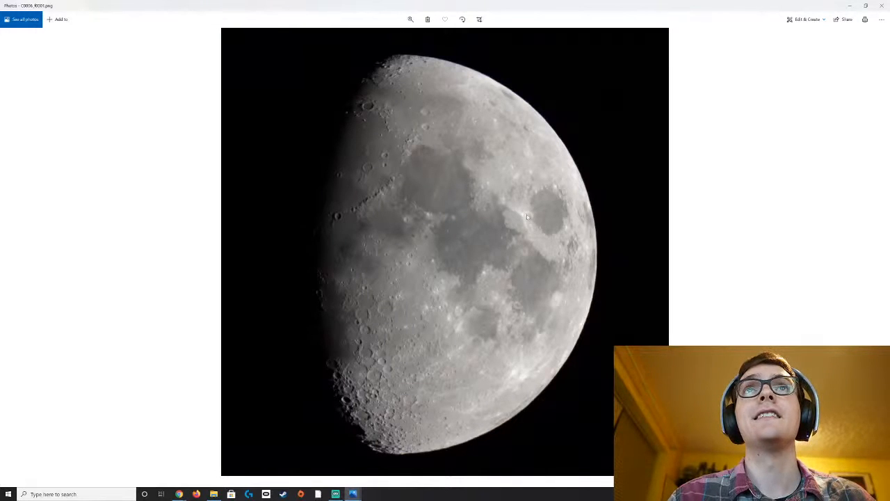
Step: Switch between the Final image and C0006_f0001 once more to compare them, and close the photo viewer
key("Right")
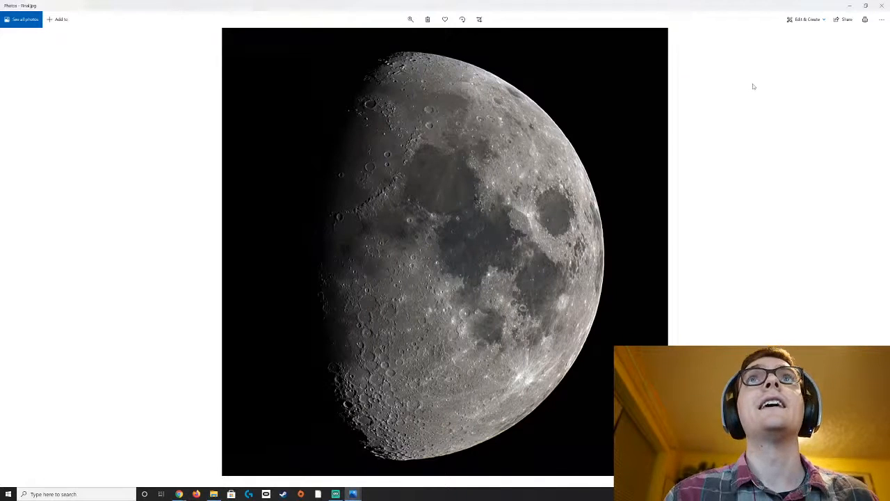
key("Left")
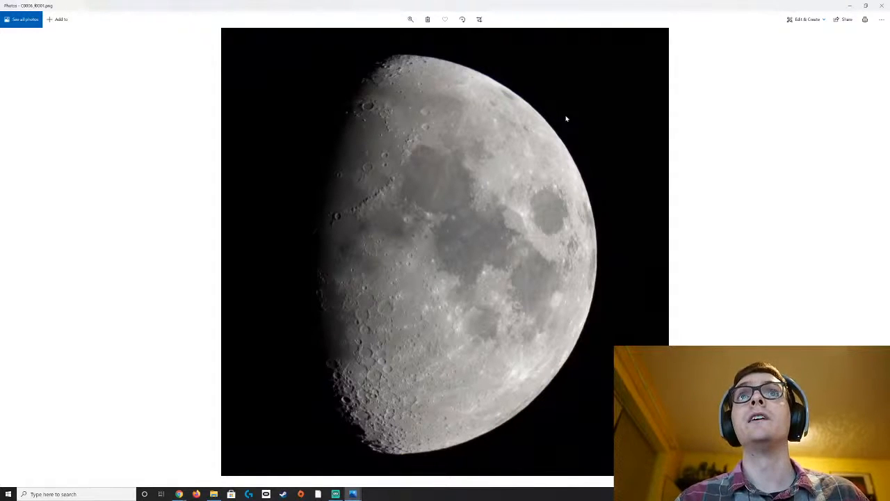
key("Right")
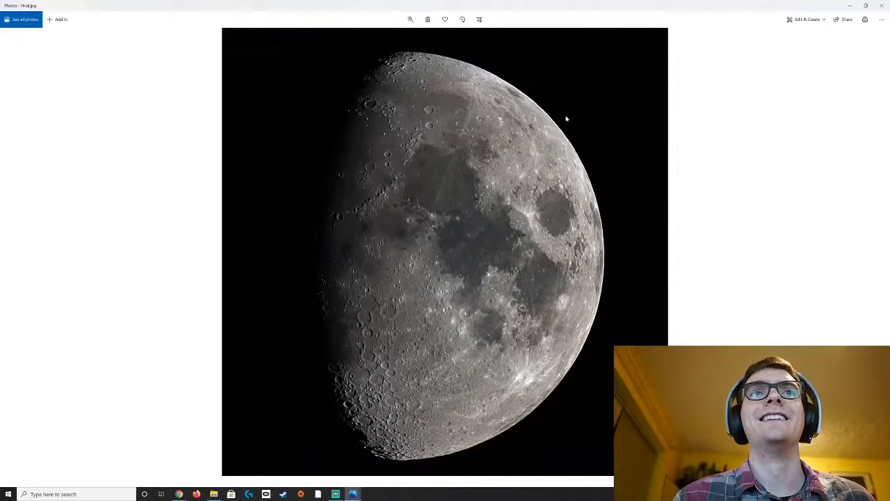
left_click(884, 4)
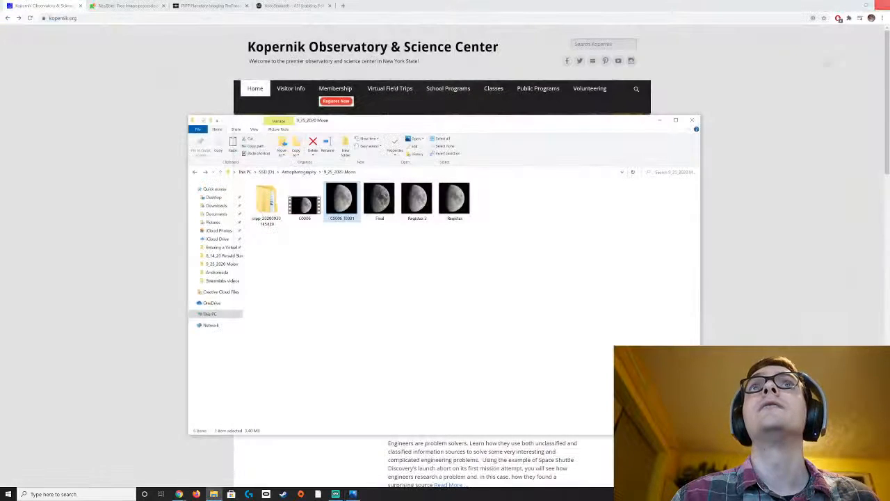
left_click(453, 304)
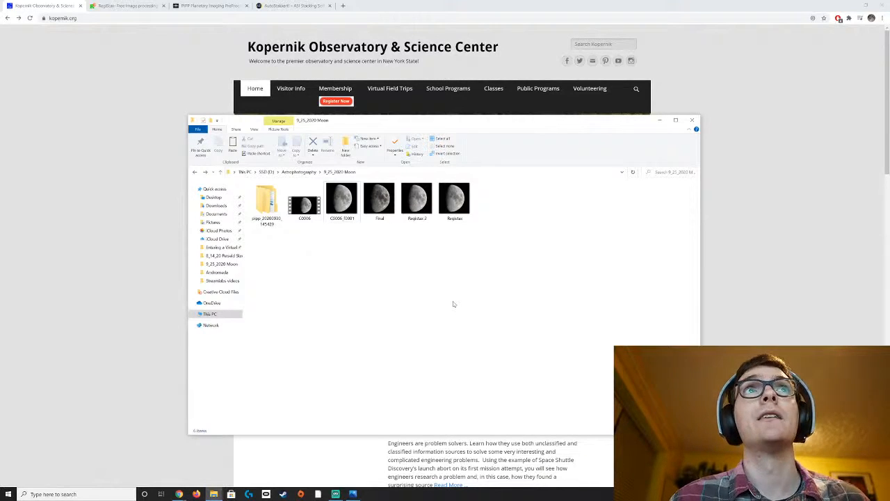
Step: Switch to the PIPP website in the browser and view its Useful Links and PIPP Downloads pages
left_click(226, 3)
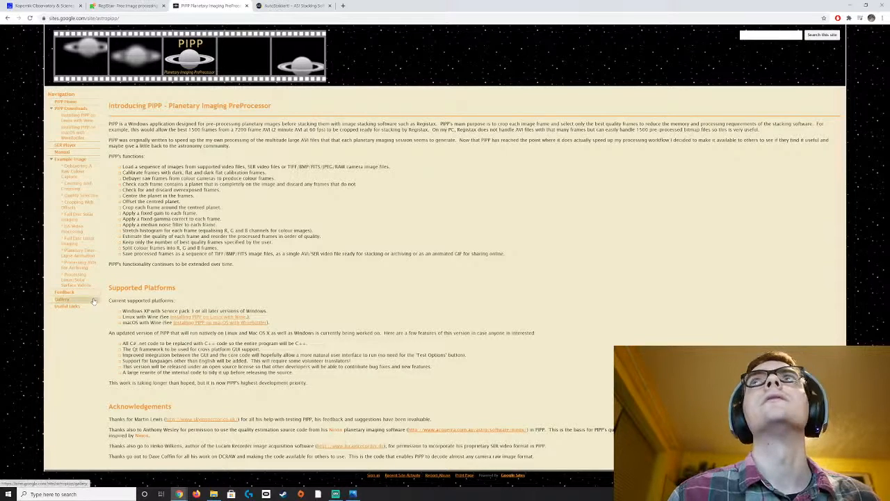
left_click(66, 306)
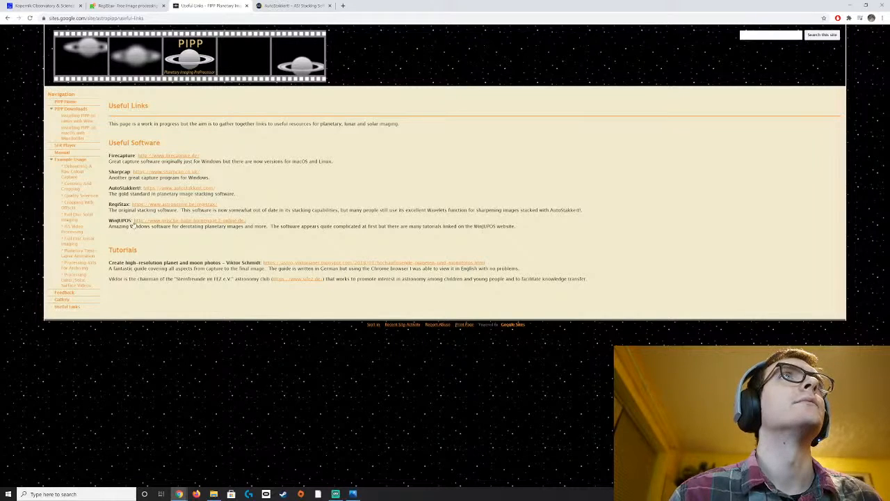
left_click(70, 110)
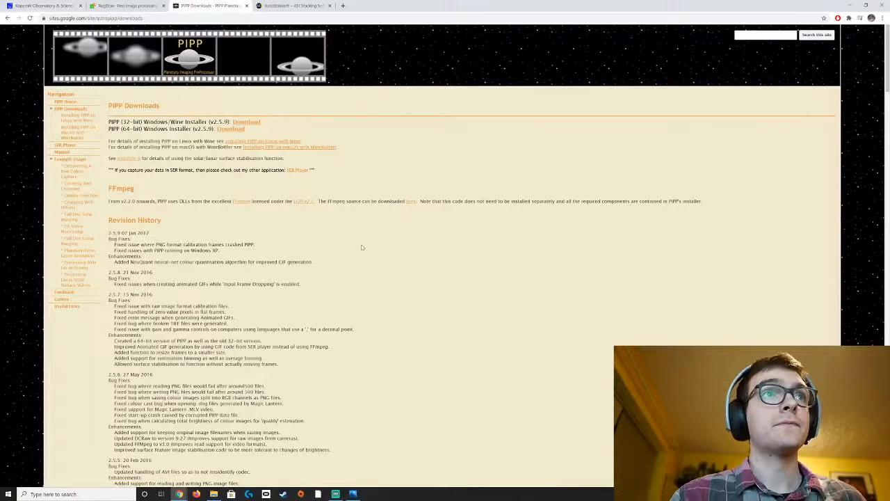
scroll(359, 253, "down", 1)
scroll(356, 252, "up", 1)
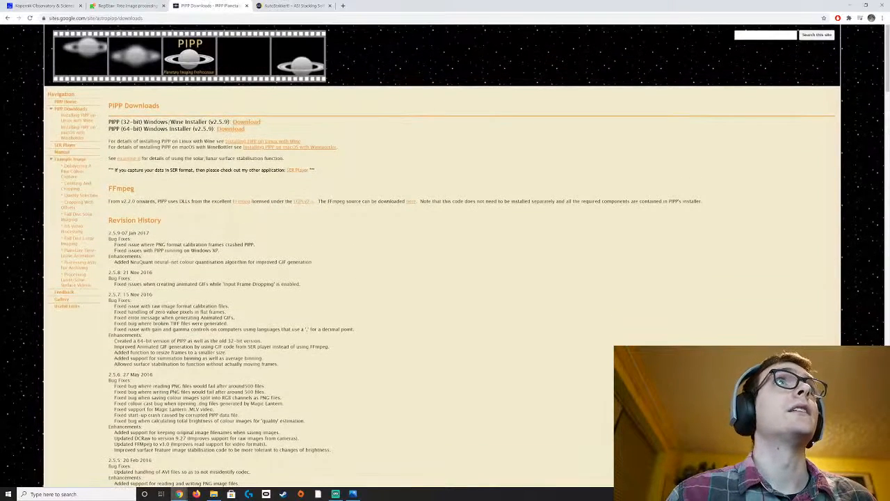
Step: Open the PIPP Manual page and look through its interface screenshots, preview window examples and option descriptions
left_click(62, 153)
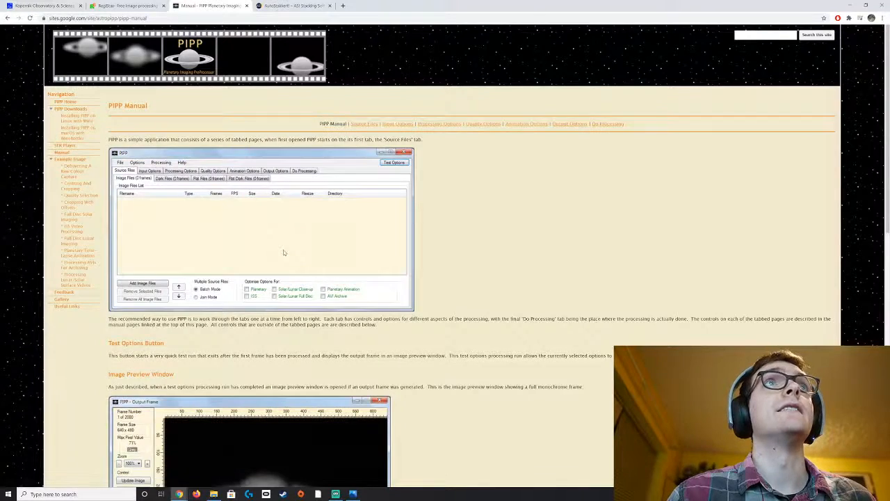
scroll(304, 252, "down", 6)
scroll(316, 254, "down", 8)
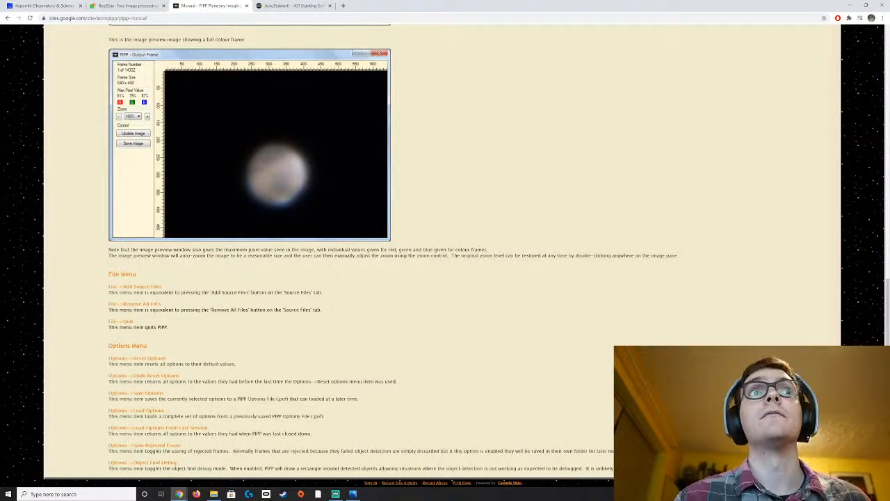
scroll(331, 250, "up", 12)
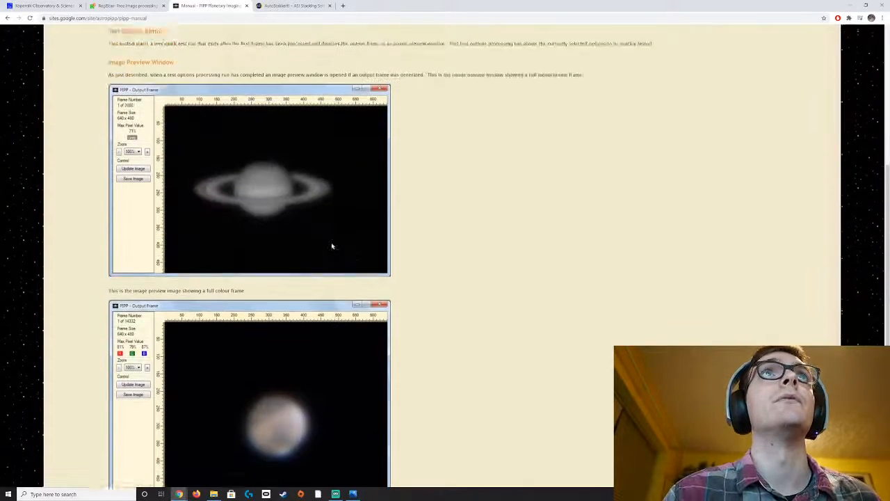
scroll(341, 245, "up", 4)
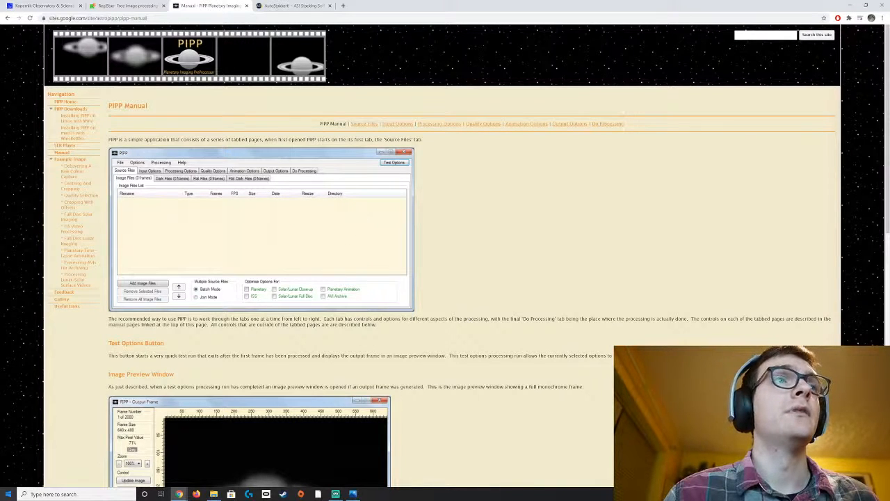
Step: Launch the PIPP application and move its window toward the middle of the screen
left_click(9, 493)
scroll(306, 344, "down", 5)
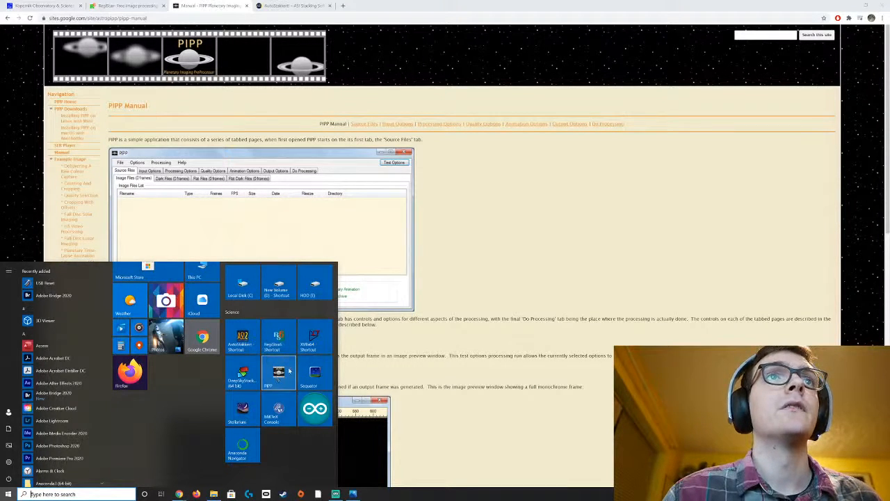
left_click(279, 379)
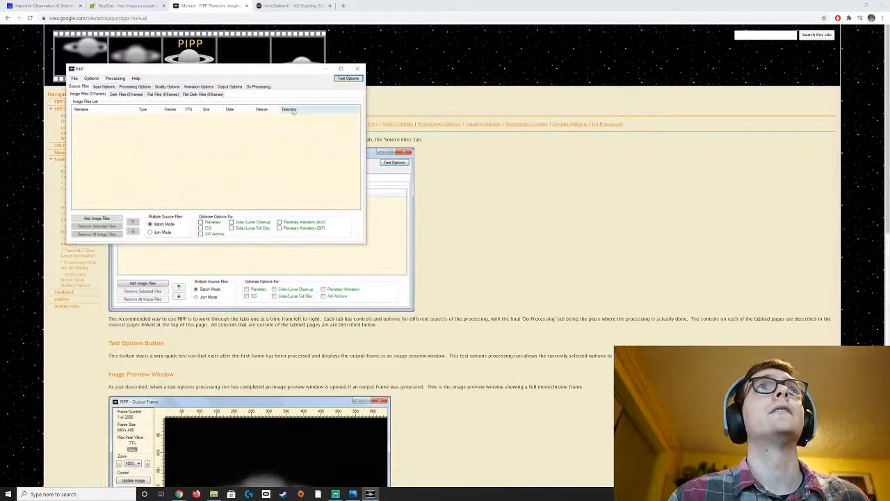
left_click_drag(240, 69, 325, 112)
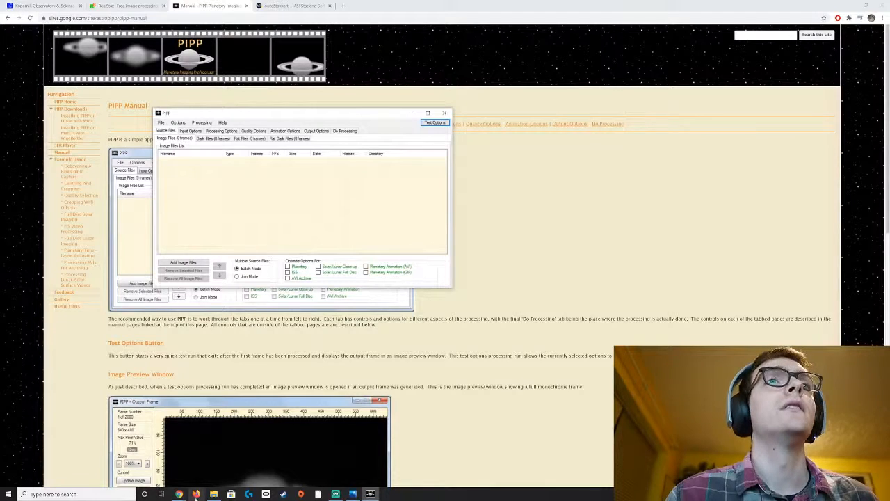
Step: Add the C0006 video from the 9_25_2020 Moon folder to PIPP's source image files
left_click(214, 493)
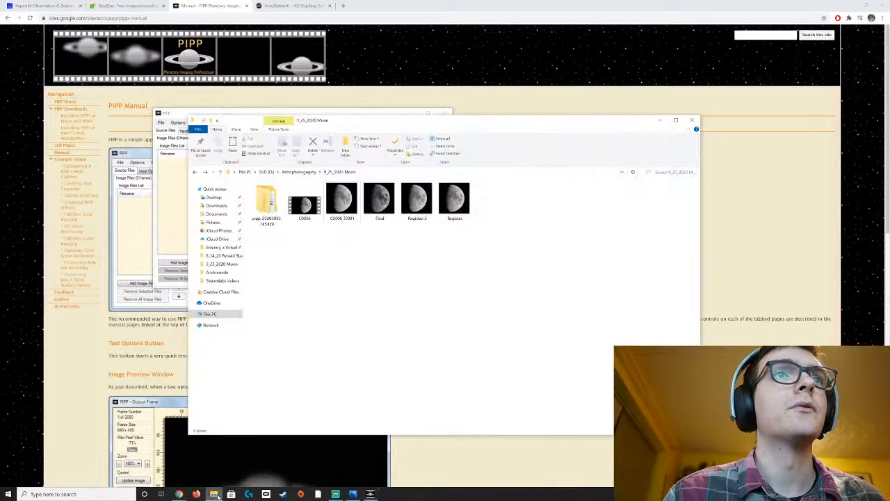
left_click_drag(345, 123, 512, 136)
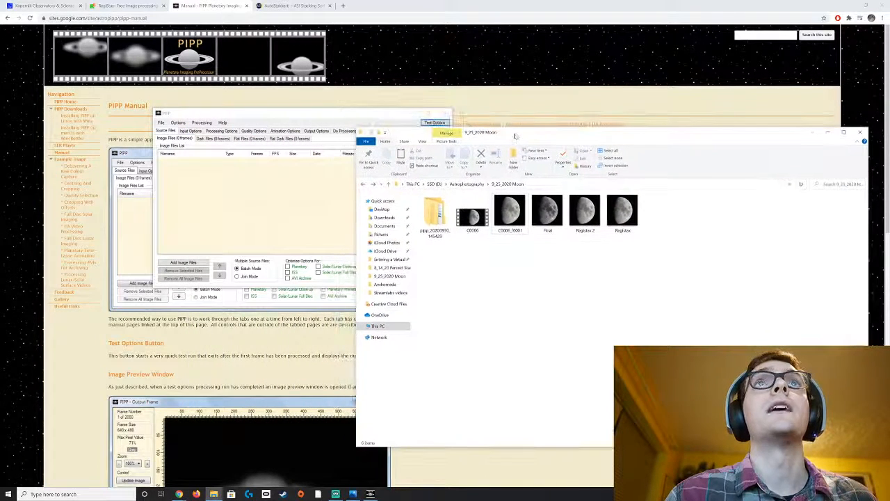
left_click(472, 212)
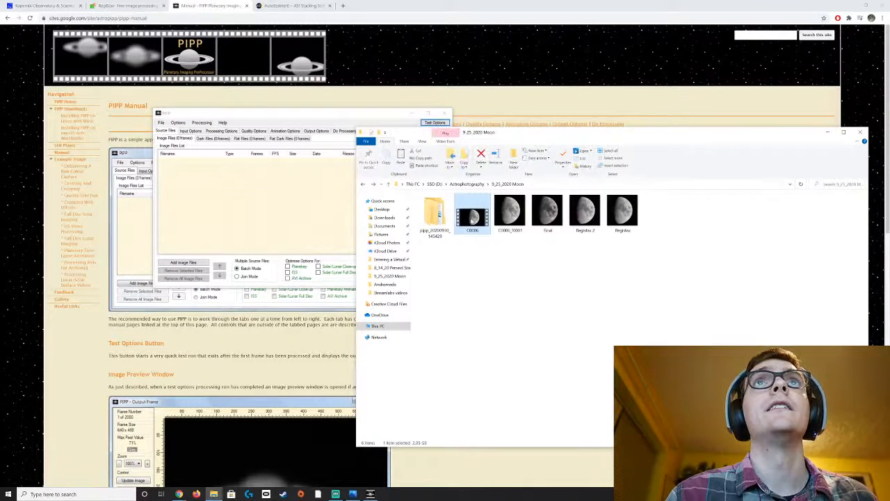
left_click_drag(473, 219, 285, 227)
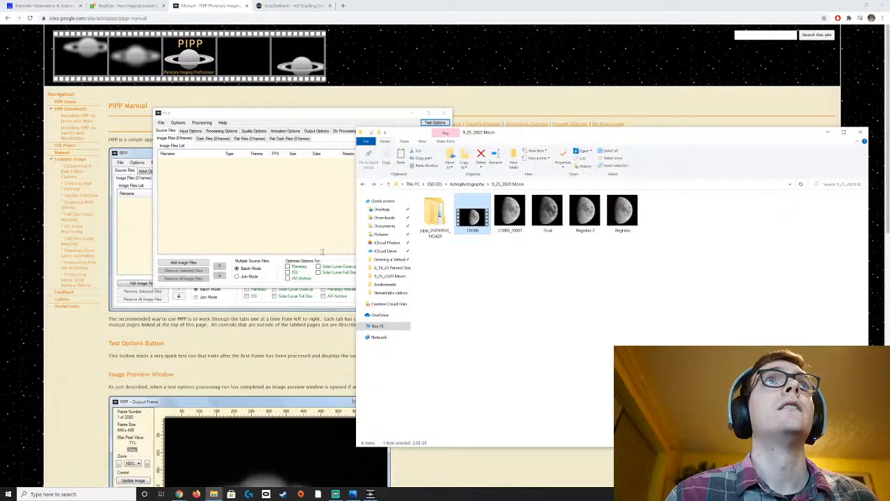
Step: Run Test Options to preview the first C0006 frame, minimize the folder window and place the preview beside the PIPP window
left_click(435, 122)
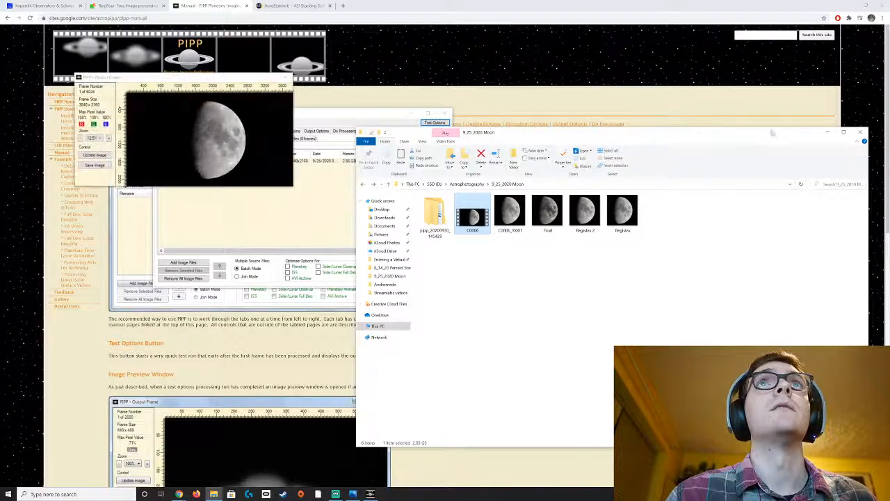
left_click(827, 132)
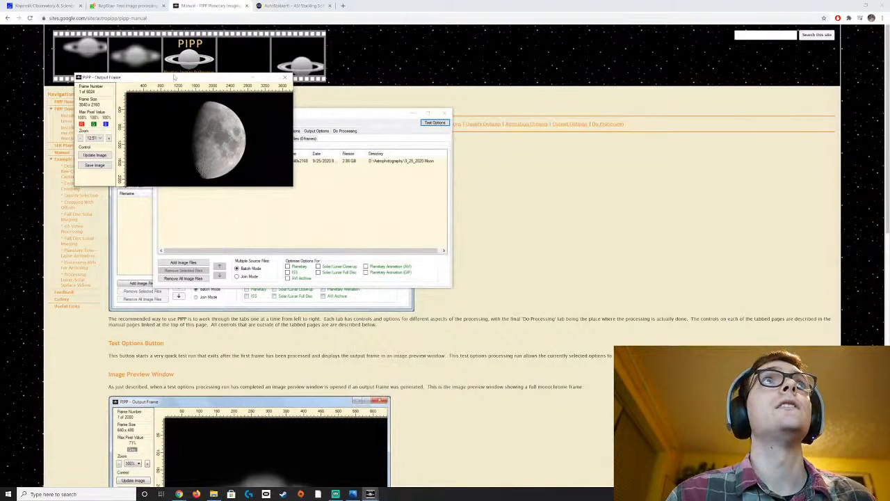
left_click_drag(175, 77, 567, 125)
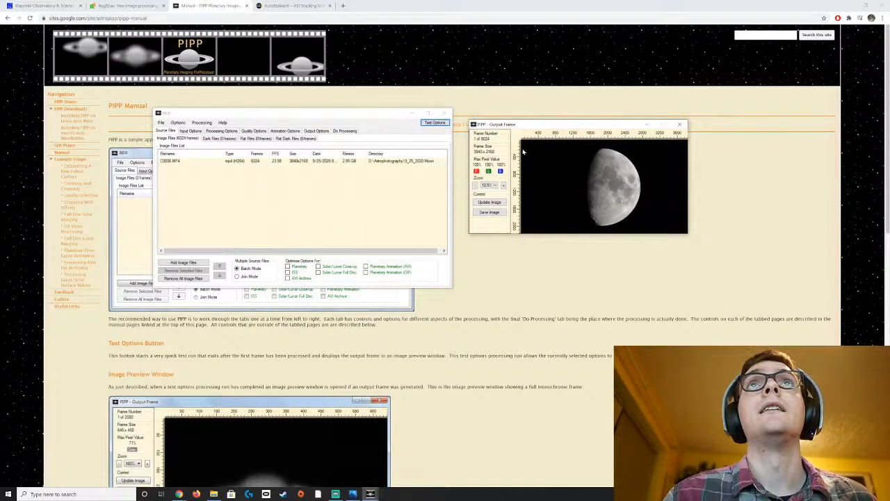
left_click_drag(527, 126, 527, 129)
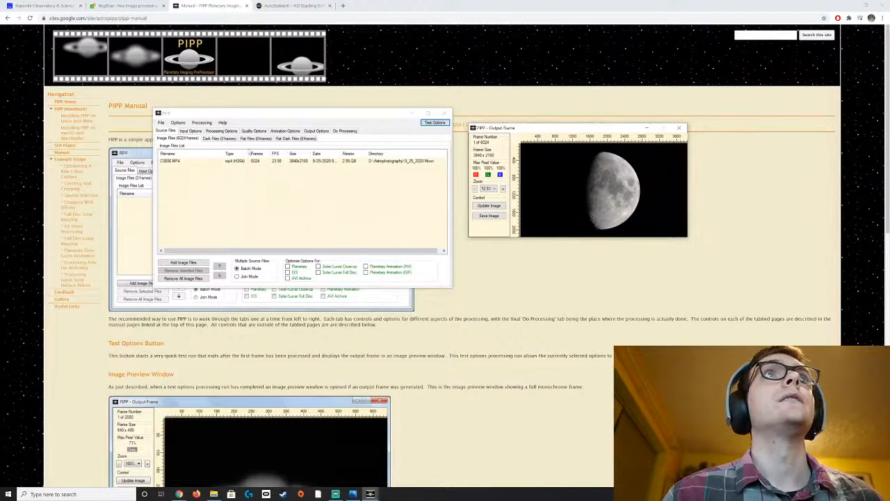
Step: Enable cropping in the processing options with crop width and height both set to 2000 pixels, and test the result on a preview frame
left_click(345, 131)
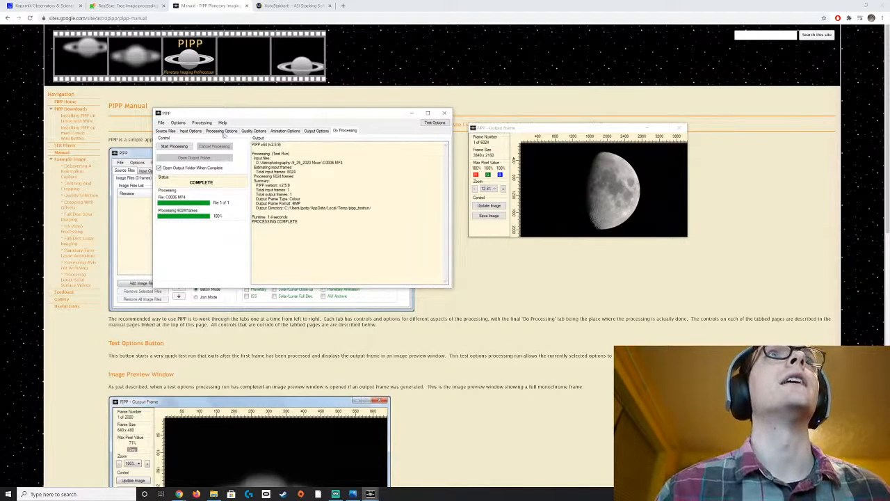
left_click(223, 132)
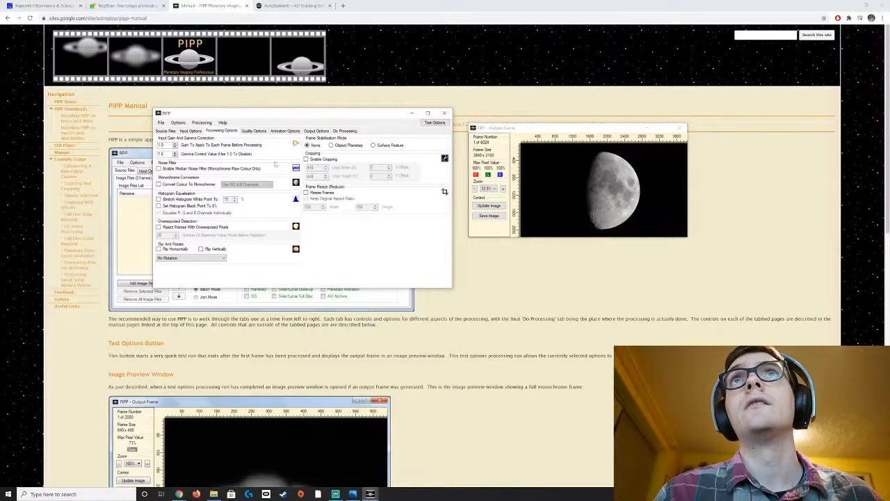
left_click_drag(272, 117, 298, 155)
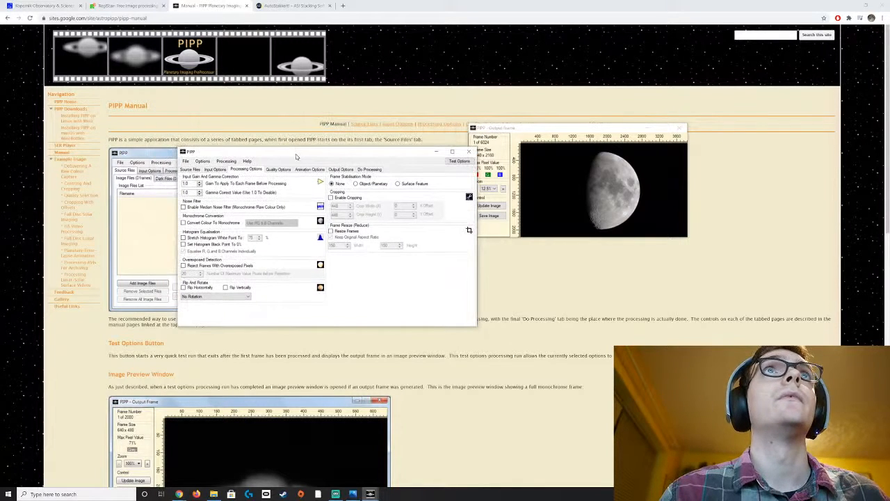
left_click(332, 198)
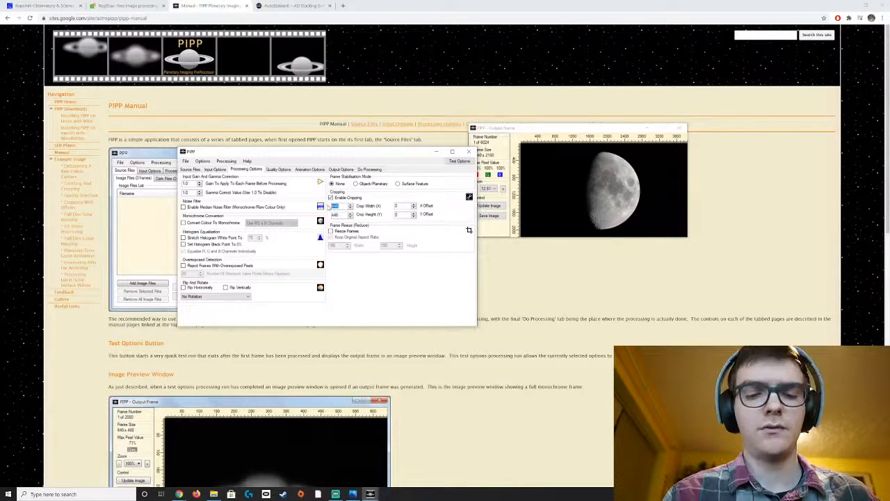
type("1600")
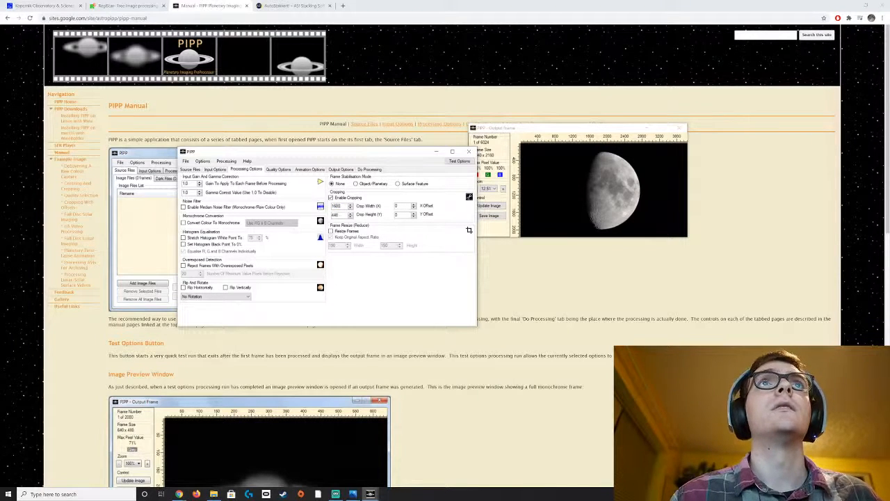
key("Tab")
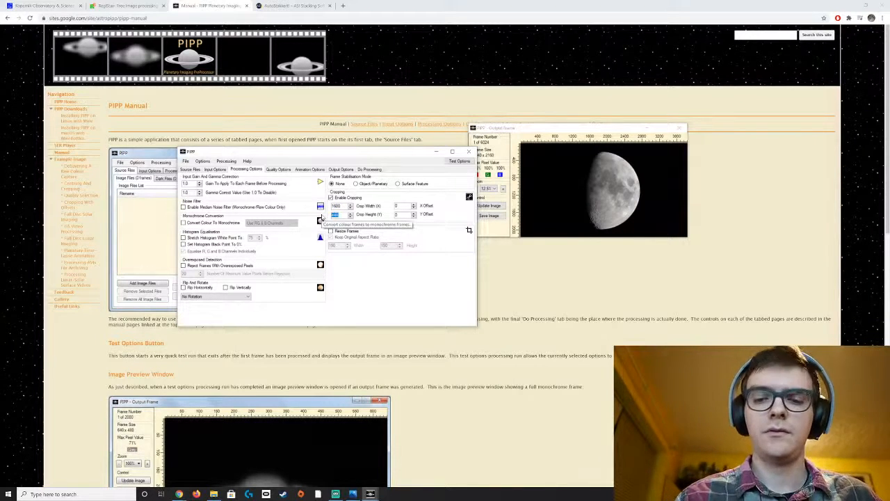
left_click_drag(341, 206, 310, 206)
type("2000")
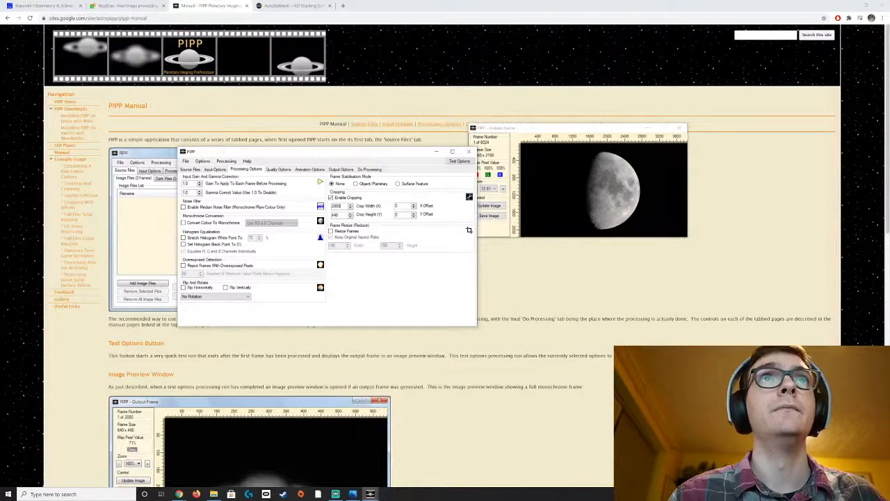
key("Tab")
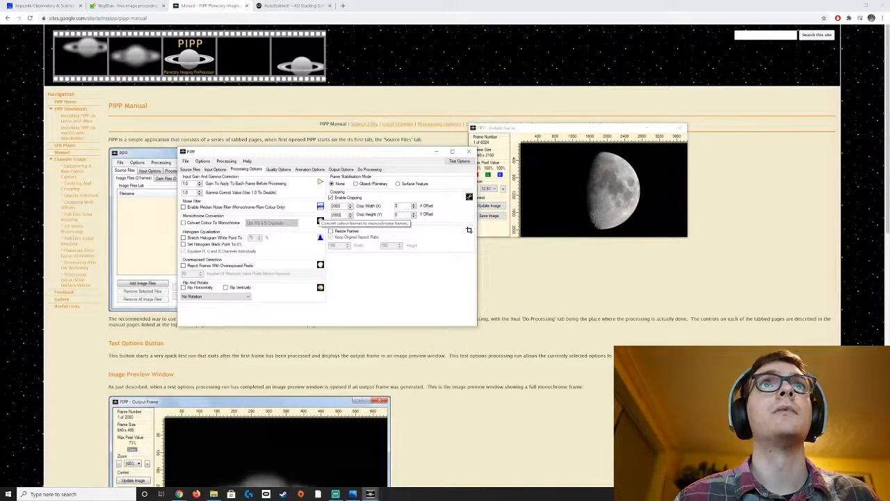
left_click(458, 162)
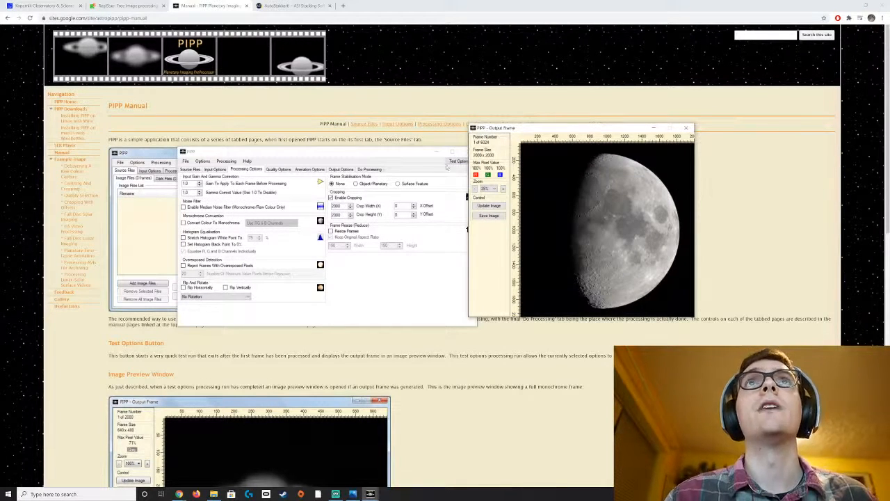
Step: Move the PIPP window clear of the preview, set crop width and height to 2100 pixels, and test the crop
left_click_drag(418, 155, 383, 164)
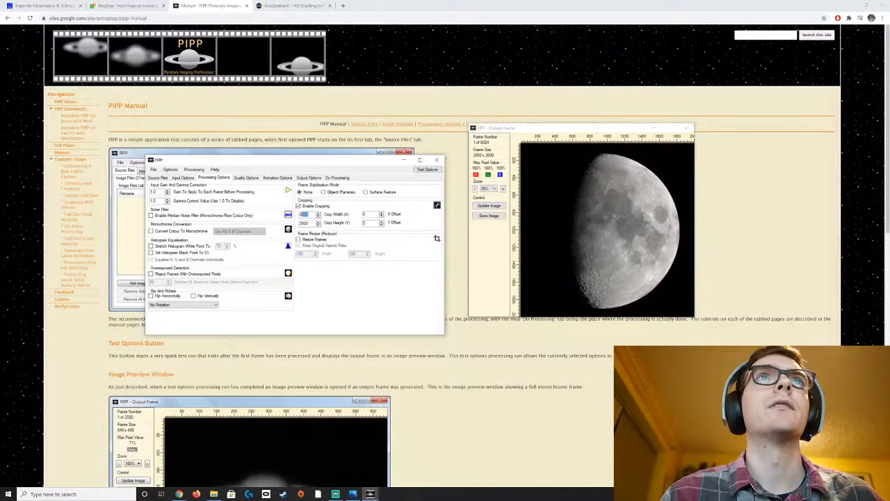
type("100")
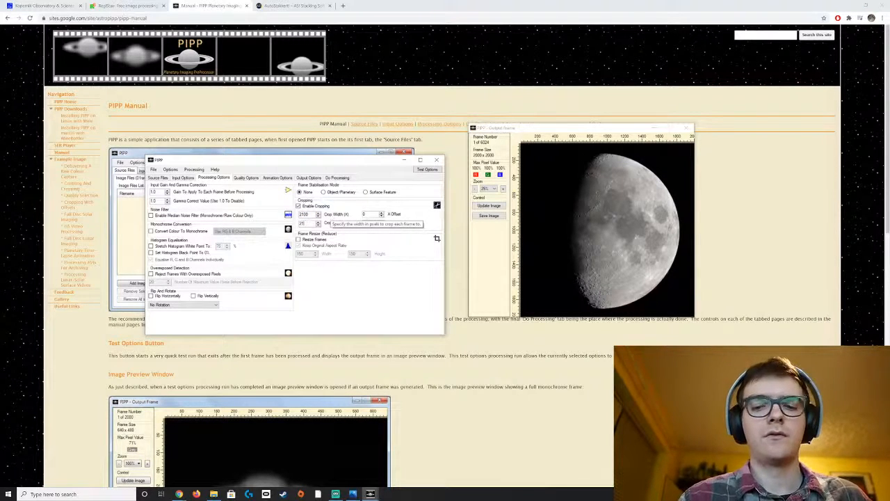
left_click(431, 171)
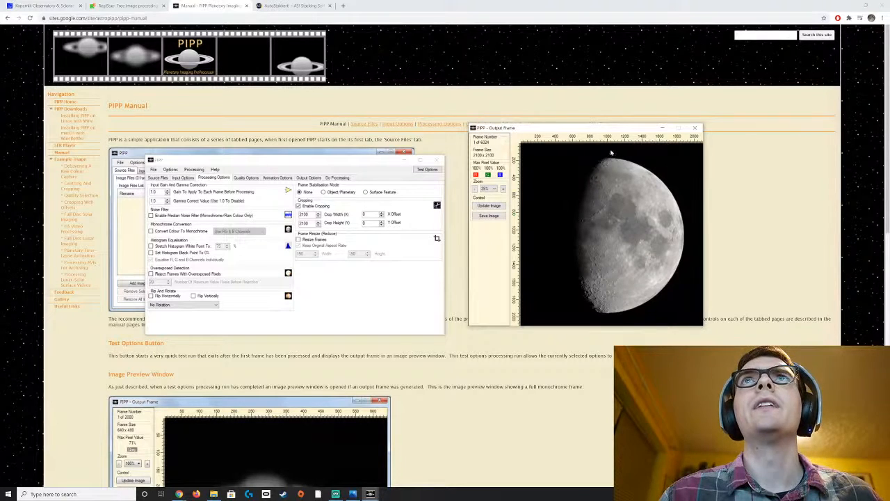
Step: Try crop Y offsets of 50 and -50 pixels, testing each on the preview frame
left_click(366, 231)
type("50")
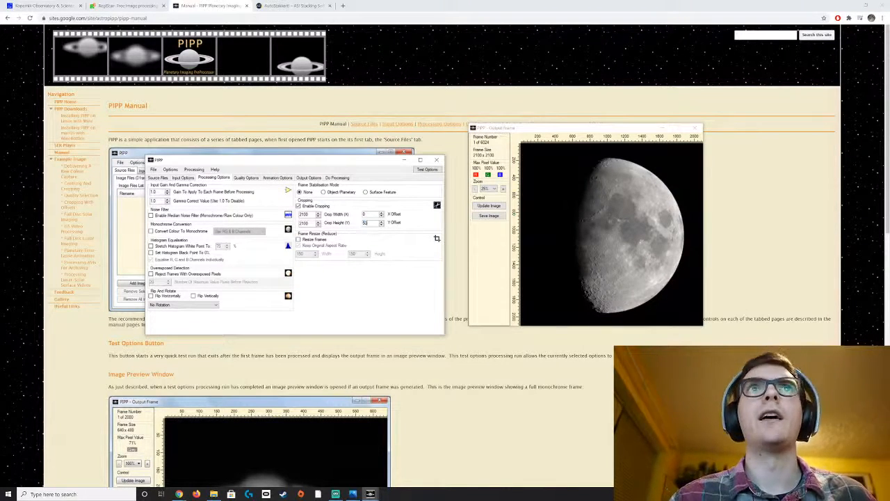
left_click(426, 169)
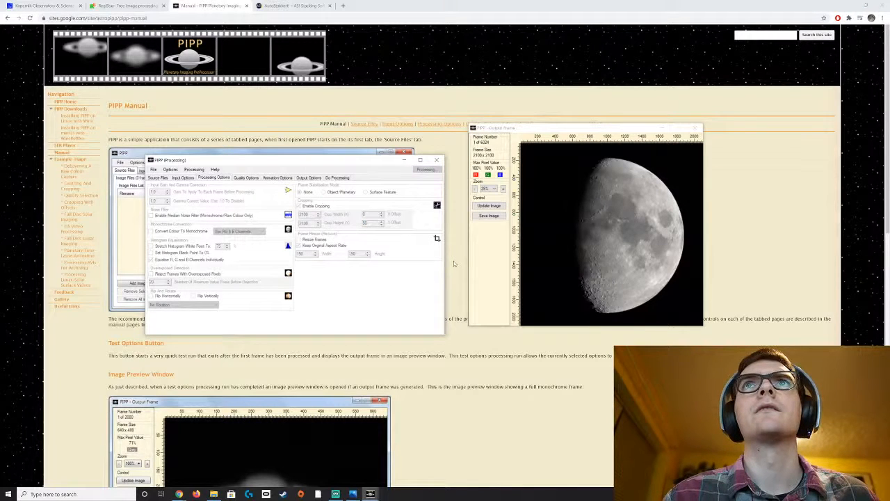
left_click(358, 224)
type("1")
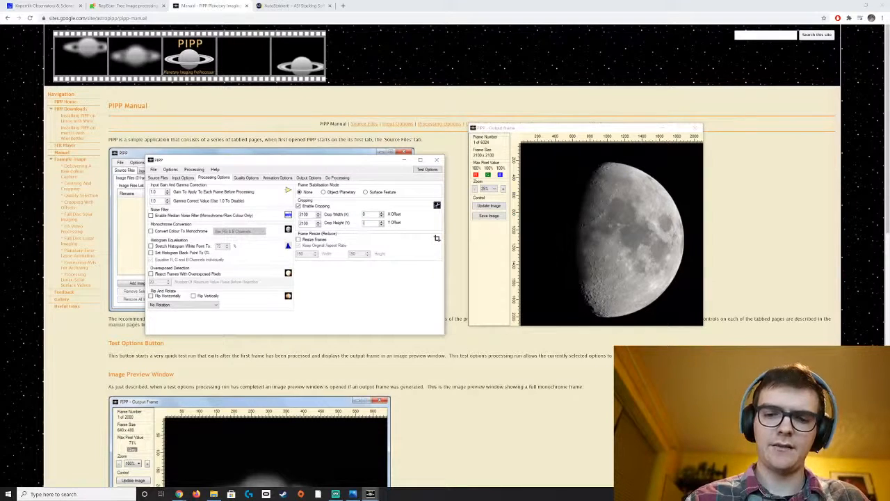
left_click(427, 169)
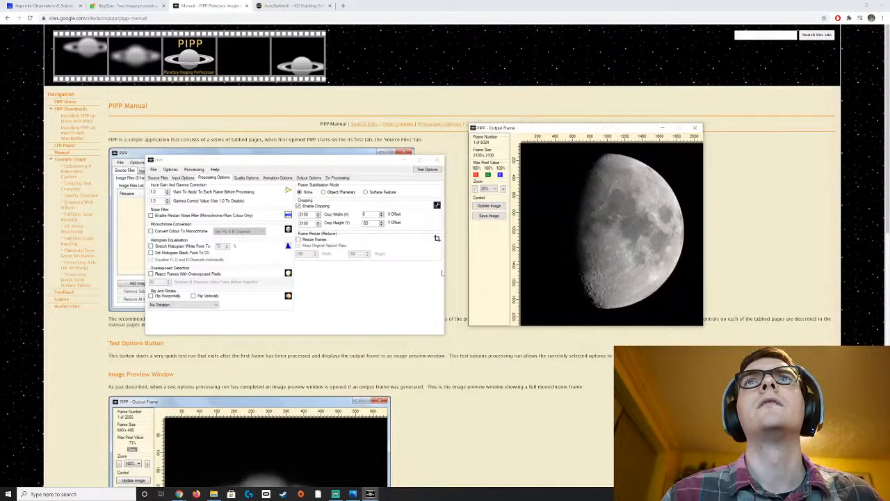
Step: Set the crop Y offset to -15 and the X offset to 25 pixels, testing the framing on the preview
left_click(359, 224)
type("25")
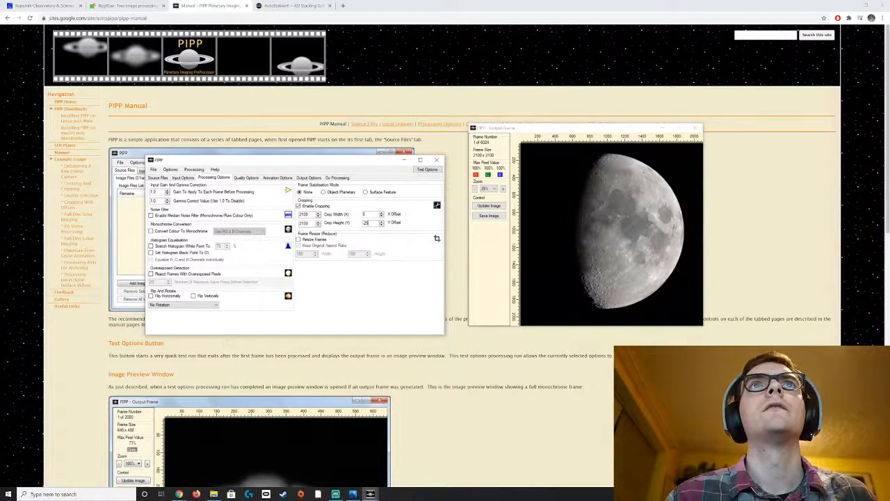
type("5")
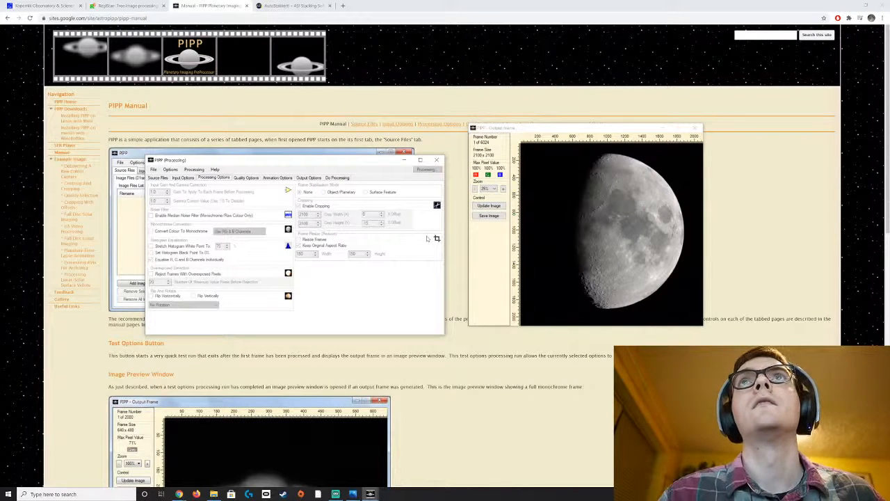
left_click(432, 239)
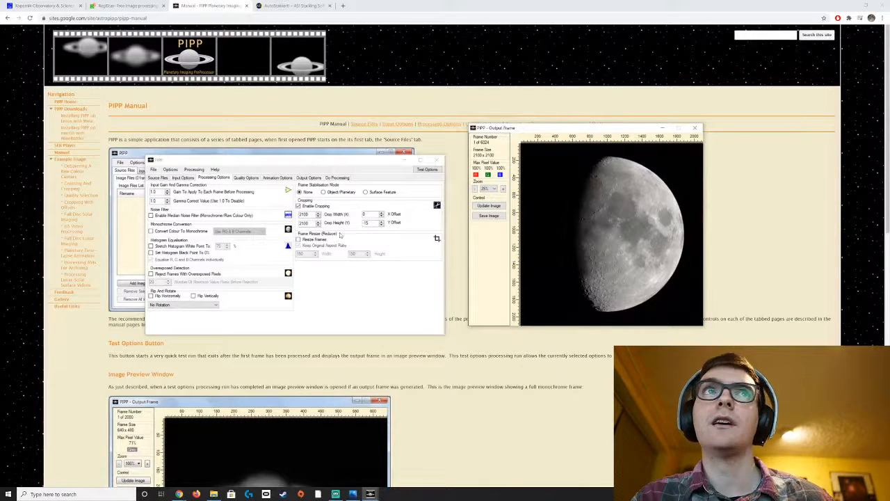
left_click(363, 214)
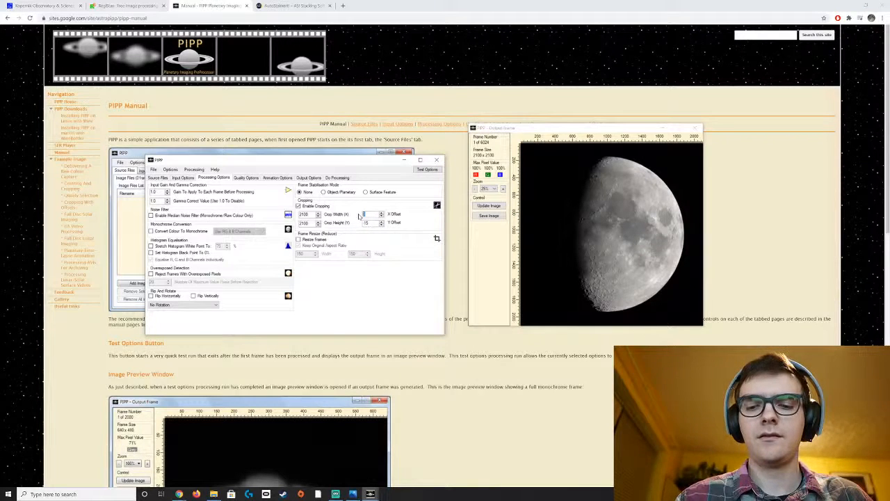
left_click(426, 169)
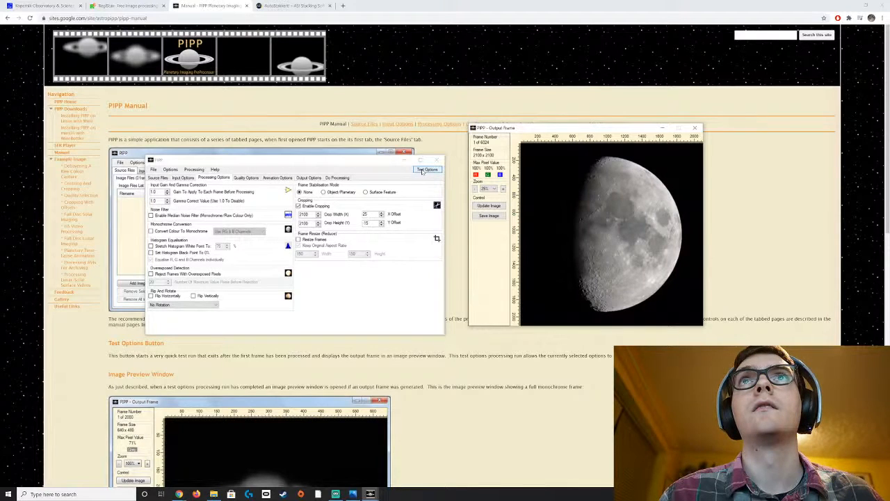
left_click(361, 217)
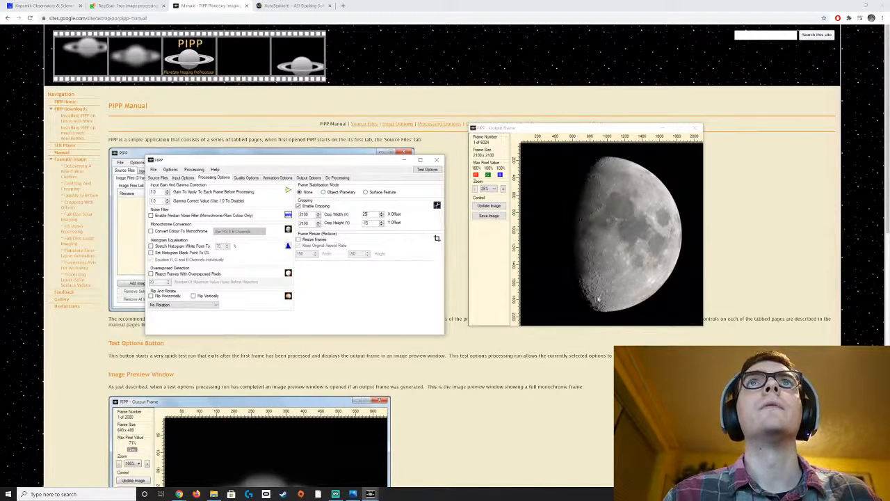
Step: Review the source, input, processing and quality settings, and set the output format to PNG
left_click(337, 178)
left_click(158, 178)
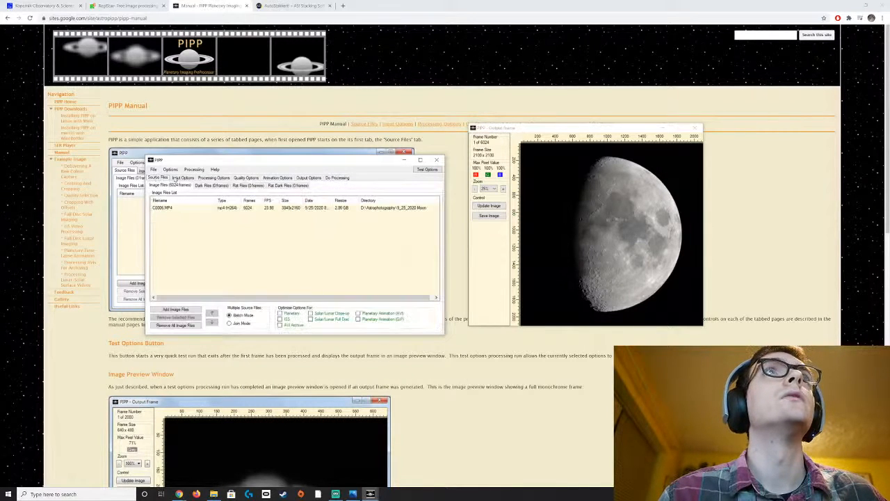
left_click(183, 178)
left_click(215, 178)
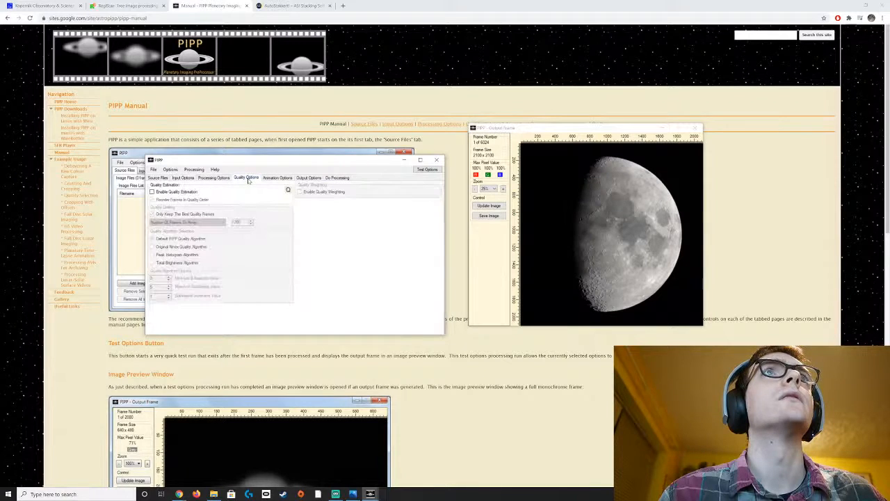
left_click(308, 178)
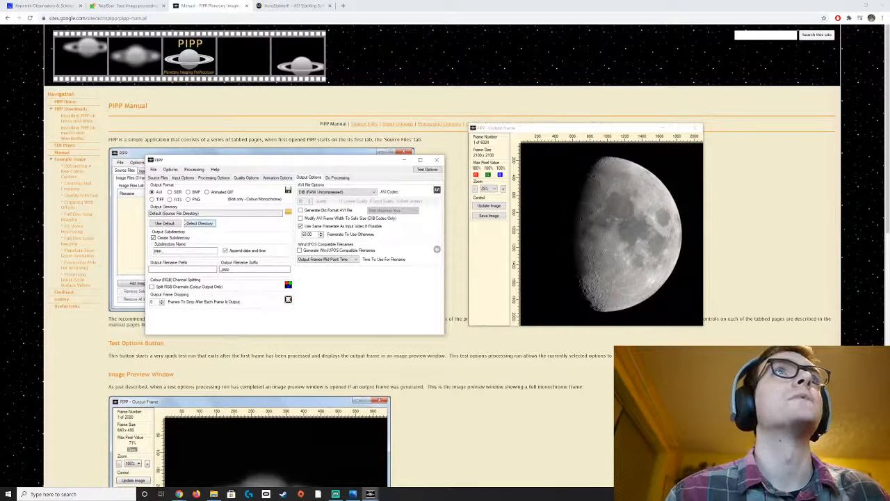
left_click(188, 200)
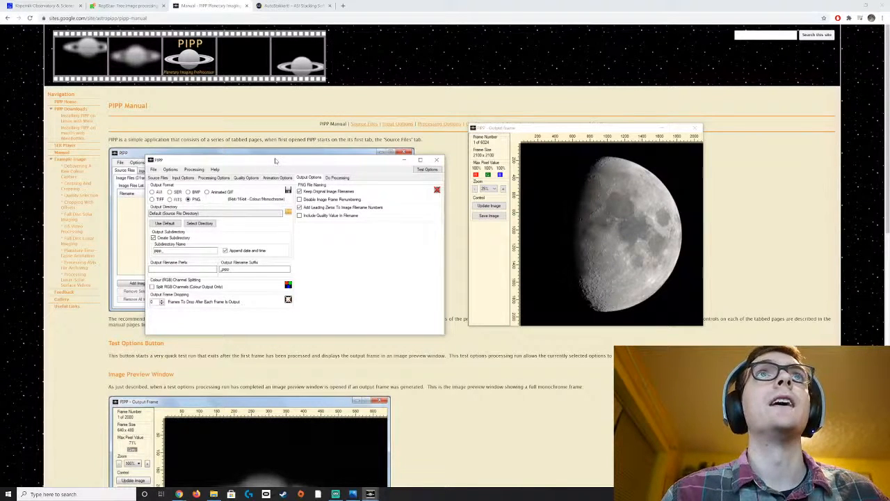
Step: Arrange PIPP beside the 9_25_2020 Moon folder window and start processing the C0006 video
left_click(339, 178)
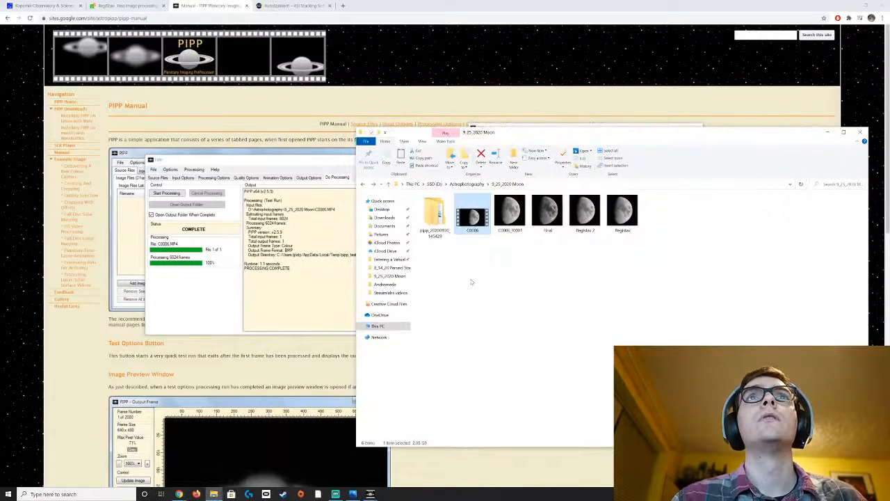
left_click(223, 161)
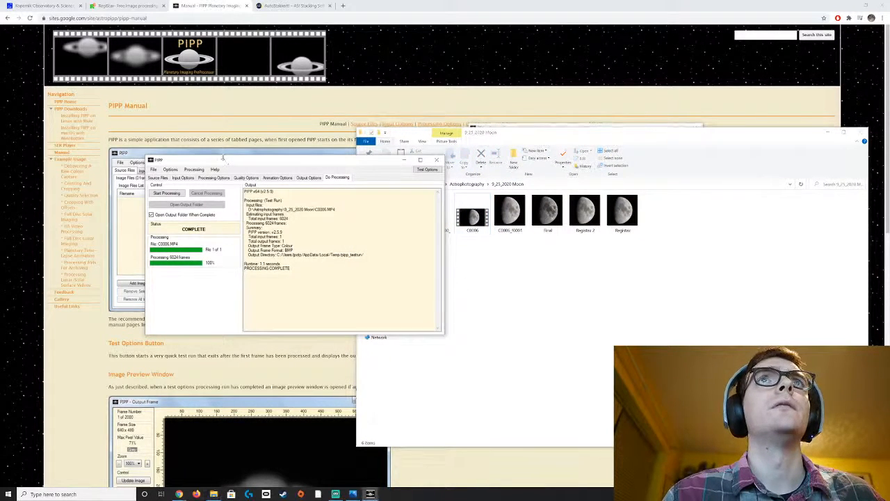
left_click_drag(223, 161, 181, 176)
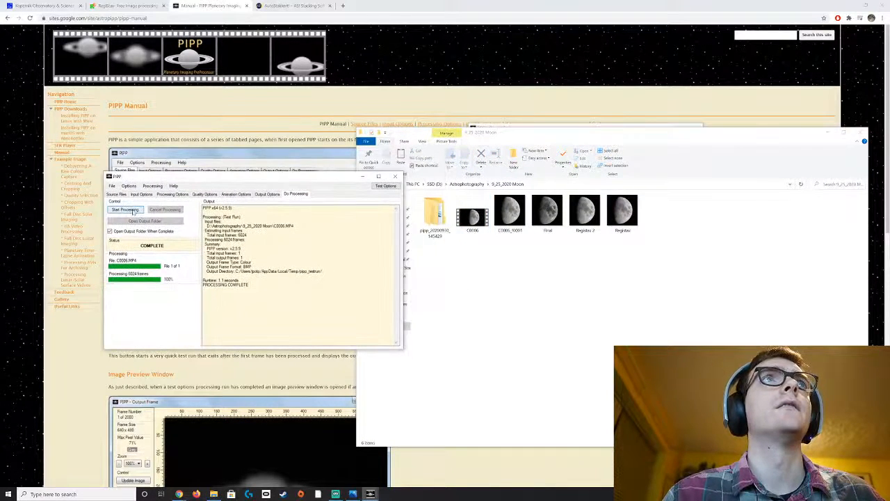
left_click(126, 209)
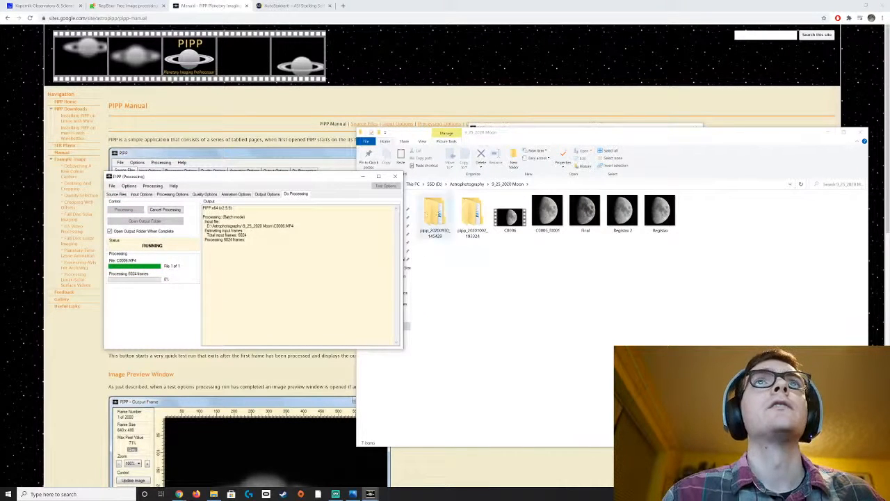
Step: Check the exported frames in the C0006 subfolder of pipp_20201002_193324, and cancel the PIPP processing run
double_click(472, 213)
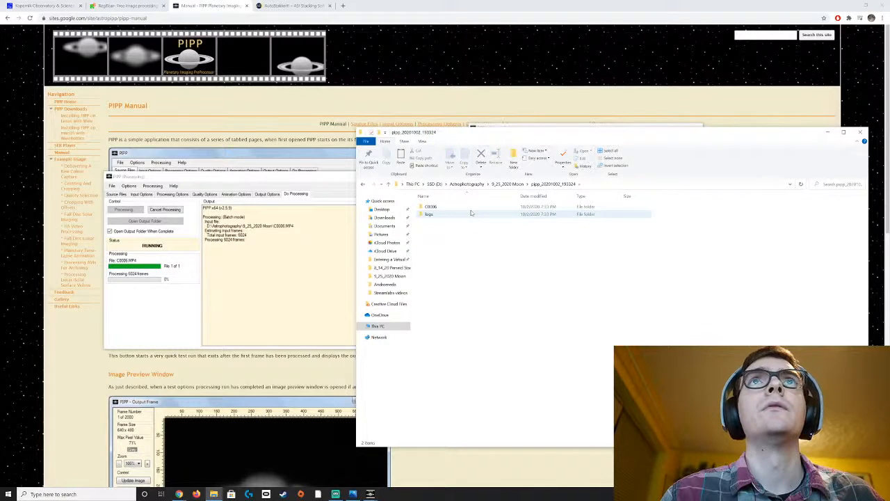
double_click(471, 207)
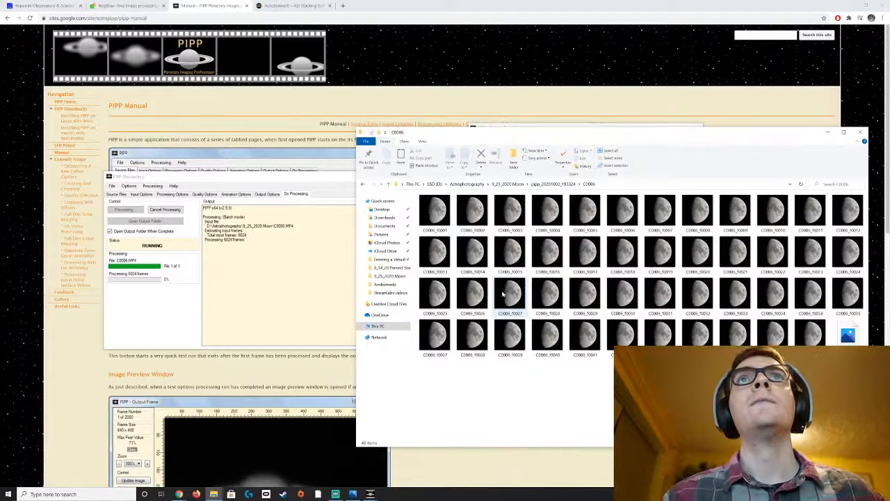
left_click(206, 180)
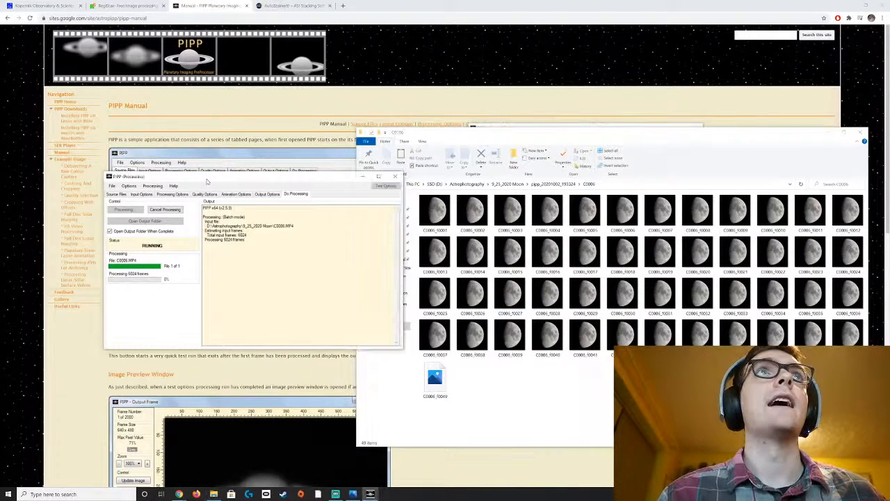
left_click(165, 209)
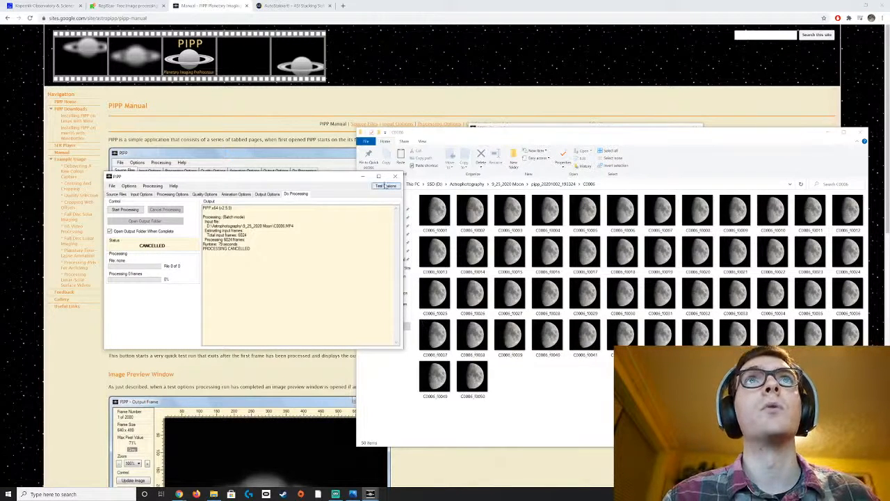
Step: Go back to the 9_25_2020 Moon folder and open the C0006 subfolder of pipp_20200930_145429
left_click(422, 142)
left_click(364, 185)
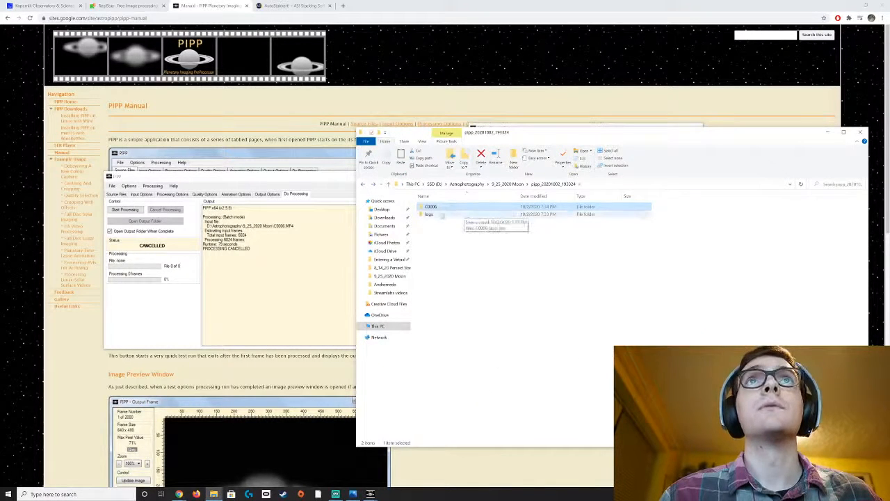
left_click(363, 185)
double_click(436, 213)
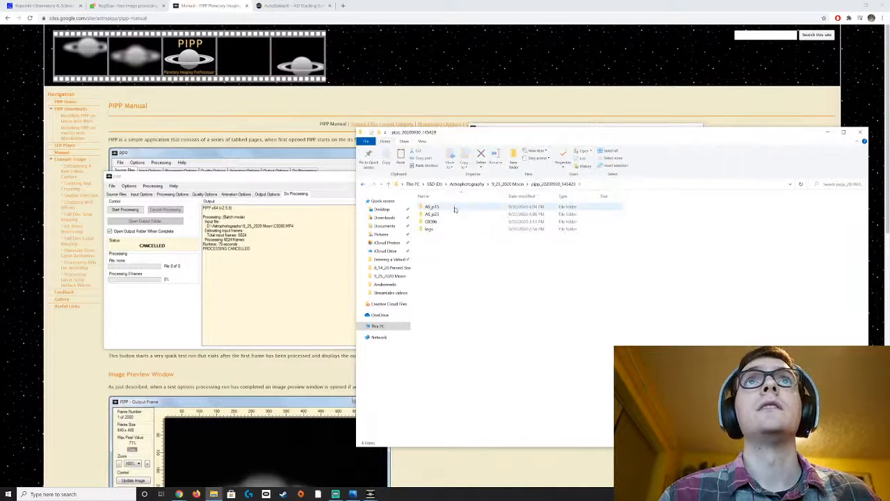
double_click(452, 223)
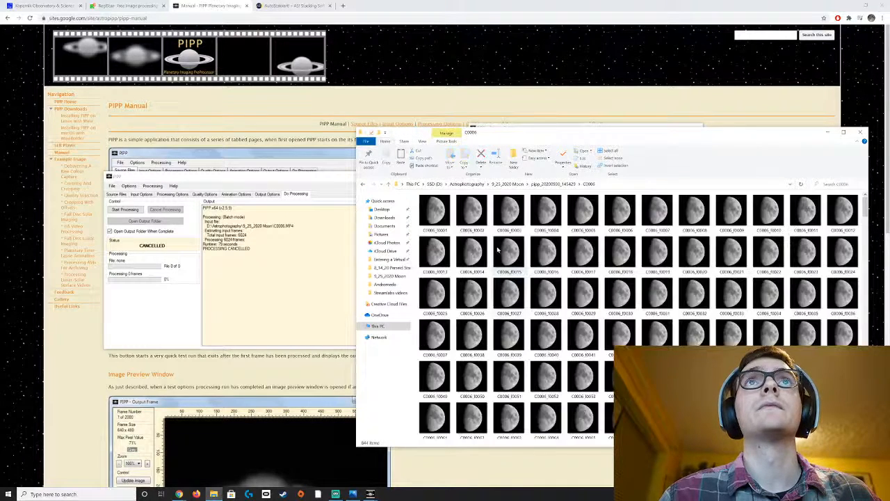
Step: Look through the exported frames to the end of the folder and delete the incomplete last frame, C0006_f0844
scroll(510, 271, "down", 5)
scroll(539, 260, "up", 5)
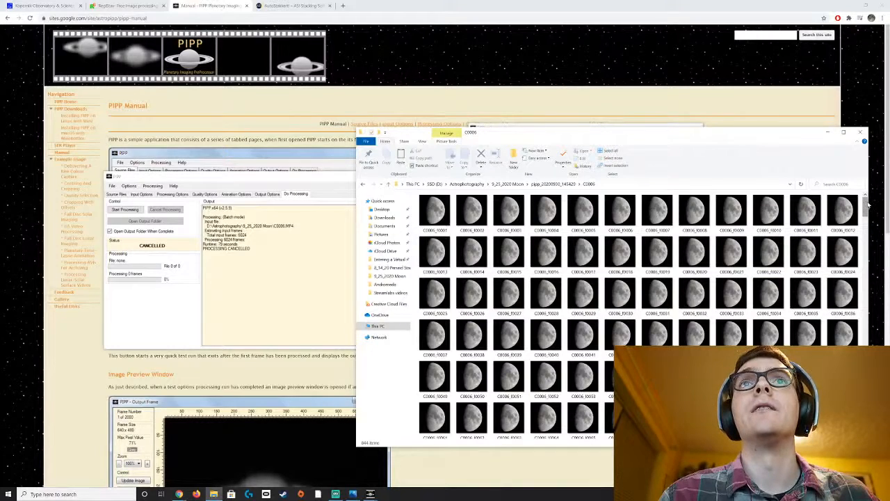
left_click_drag(867, 204, 867, 431)
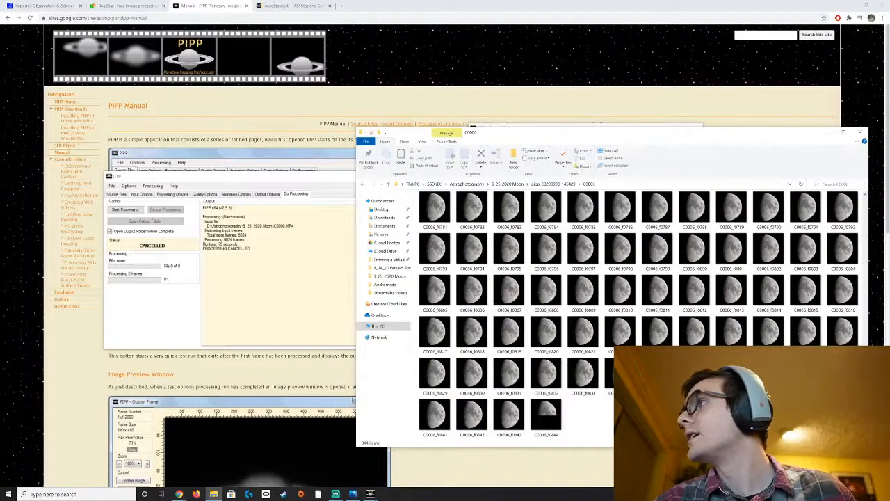
right_click(557, 421)
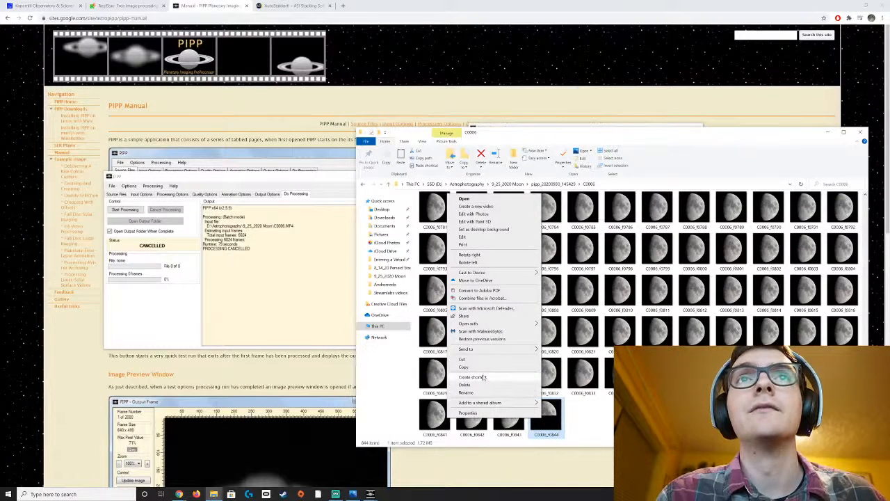
left_click(484, 384)
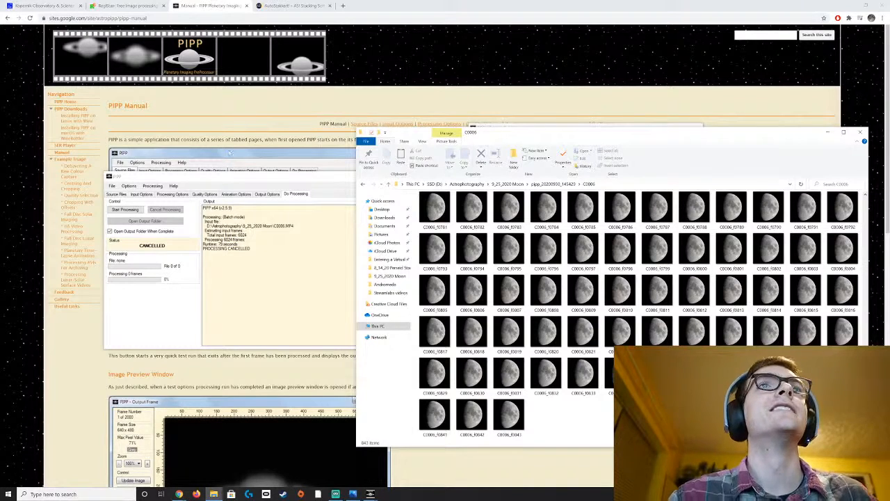
Step: Close PIPP and move the C0006 frames folder window toward the middle of the screen
left_click(228, 181)
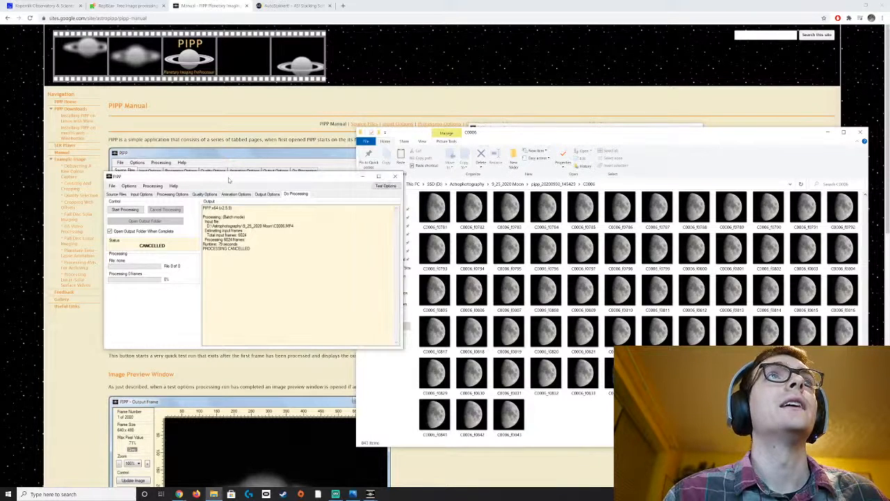
left_click(397, 176)
left_click_drag(516, 137, 472, 111)
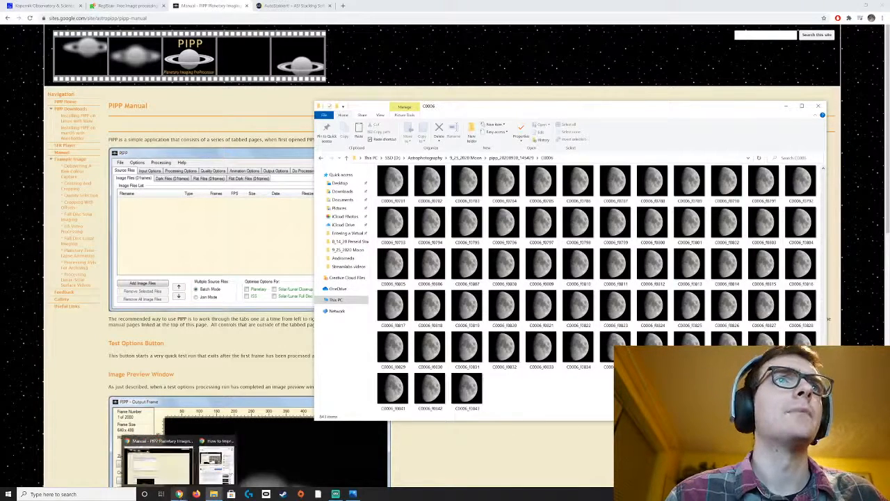
Step: Go to the AutoStakkert website in the browser and look through the blog posts on its home page
left_click(9, 494)
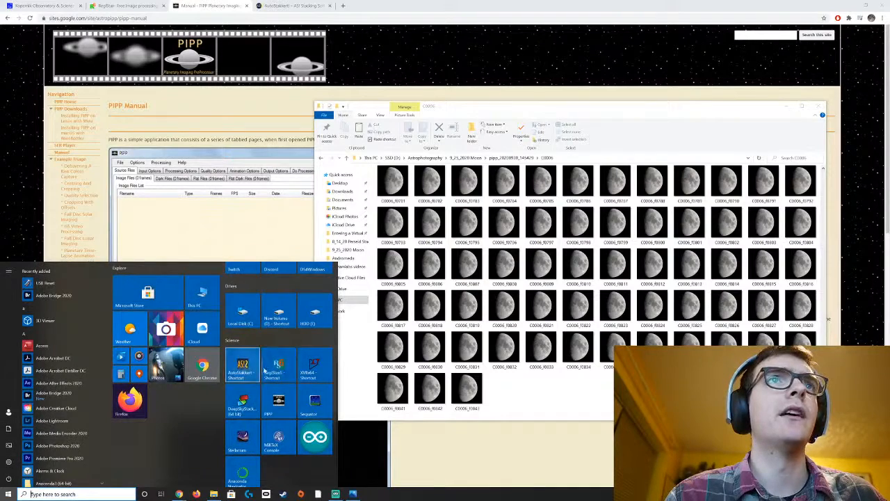
left_click(400, 10)
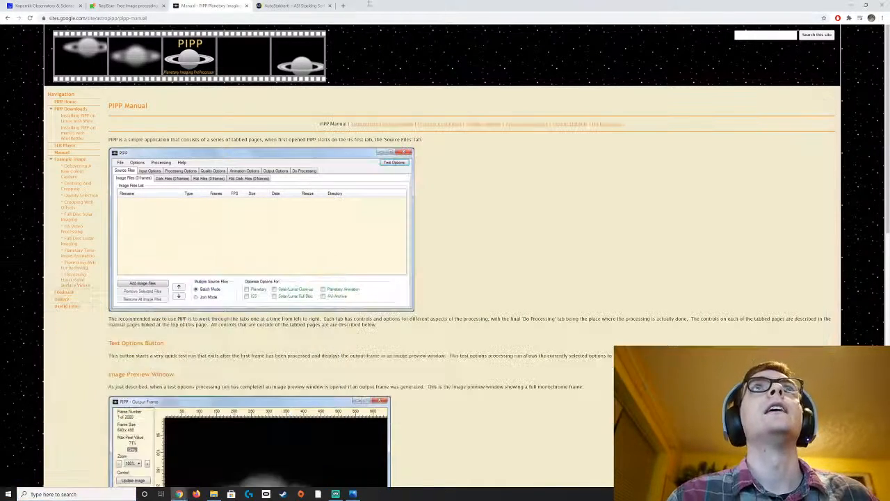
left_click(292, 6)
scroll(364, 314, "down", 5)
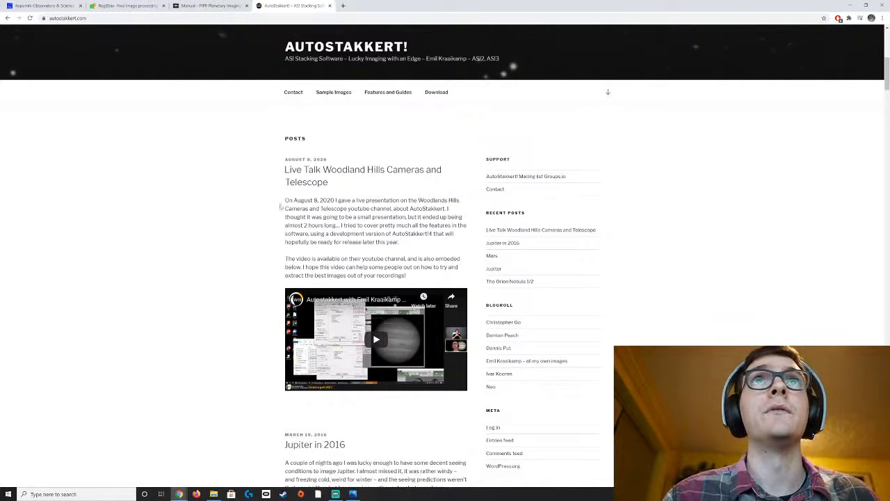
scroll(282, 207, "up", 1)
scroll(285, 206, "up", 1)
scroll(285, 230, "down", 10)
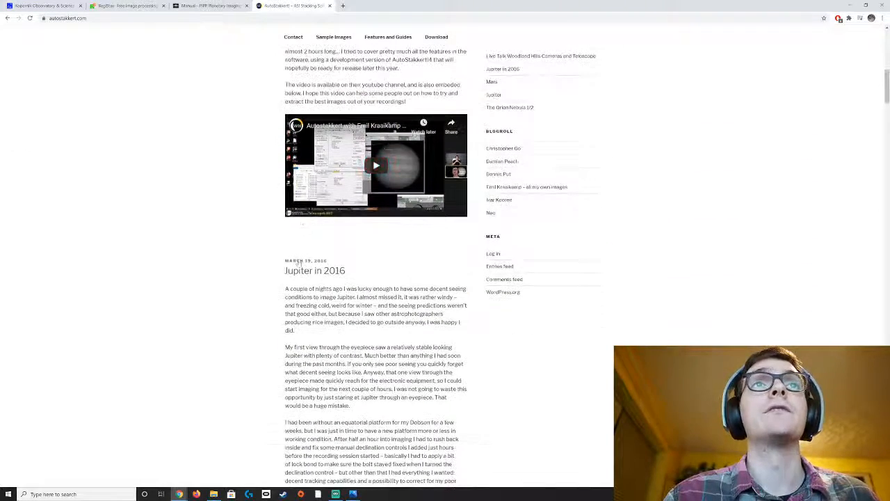
scroll(278, 250, "down", 10)
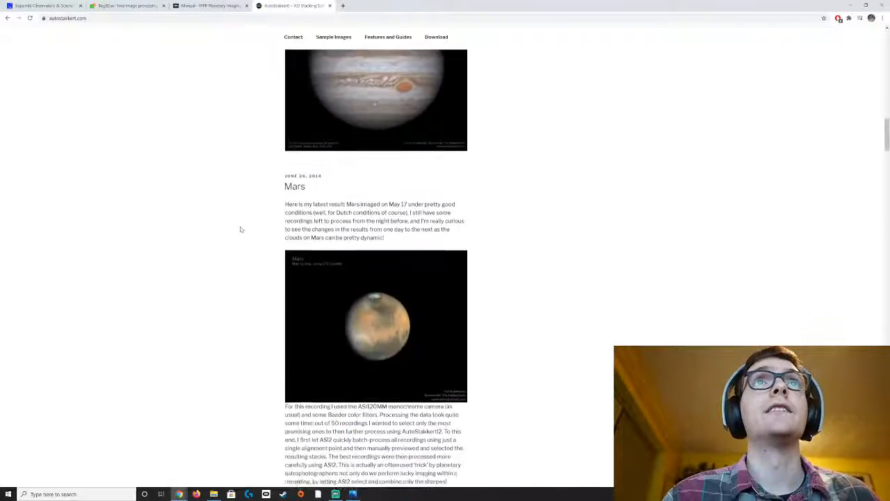
scroll(278, 206, "up", 3)
scroll(337, 193, "down", 6)
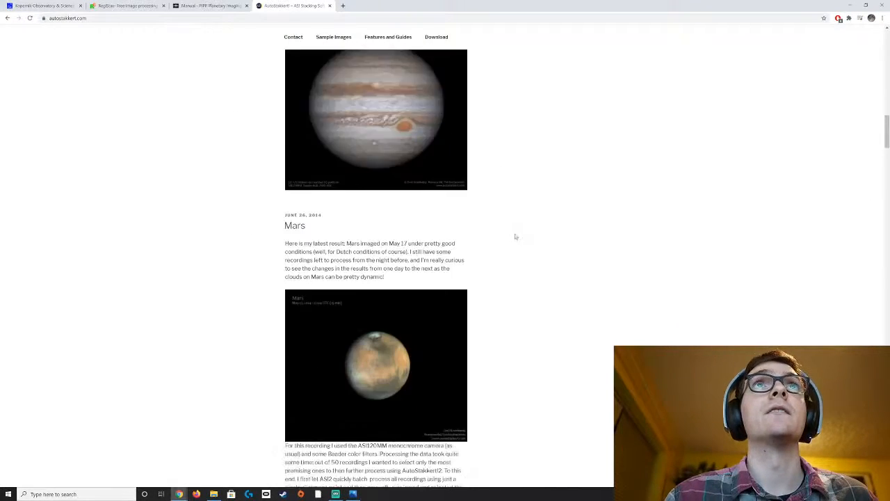
scroll(326, 201, "down", 10)
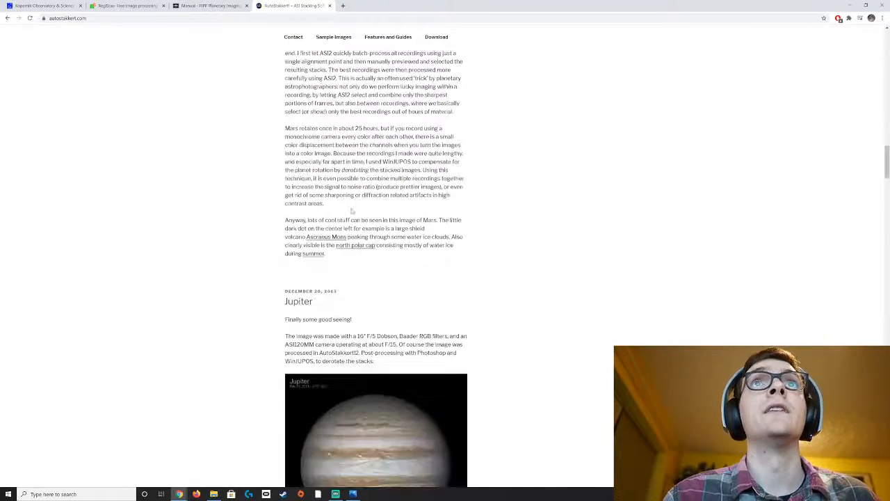
scroll(556, 283, "down", 3)
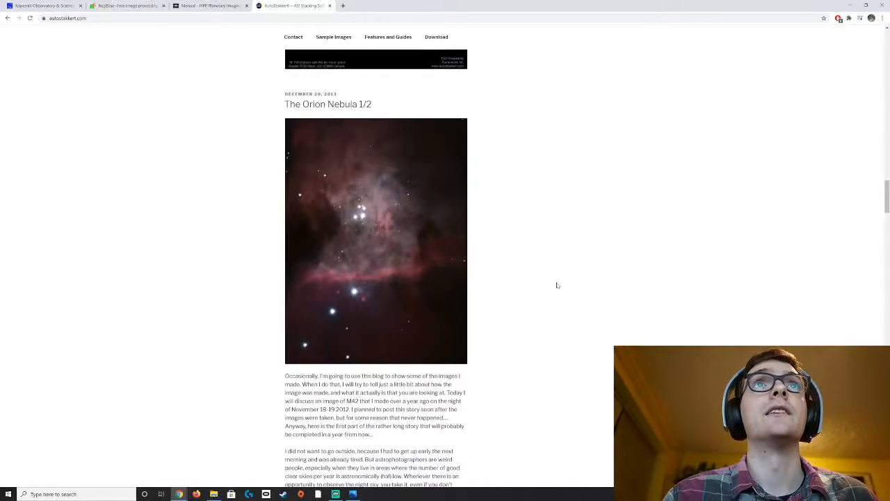
scroll(557, 284, "down", 3)
scroll(526, 272, "up", 3)
scroll(546, 230, "down", 10)
scroll(549, 229, "down", 8)
scroll(547, 226, "down", 7)
scroll(549, 224, "down", 10)
scroll(568, 202, "up", 20)
scroll(567, 221, "down", 3)
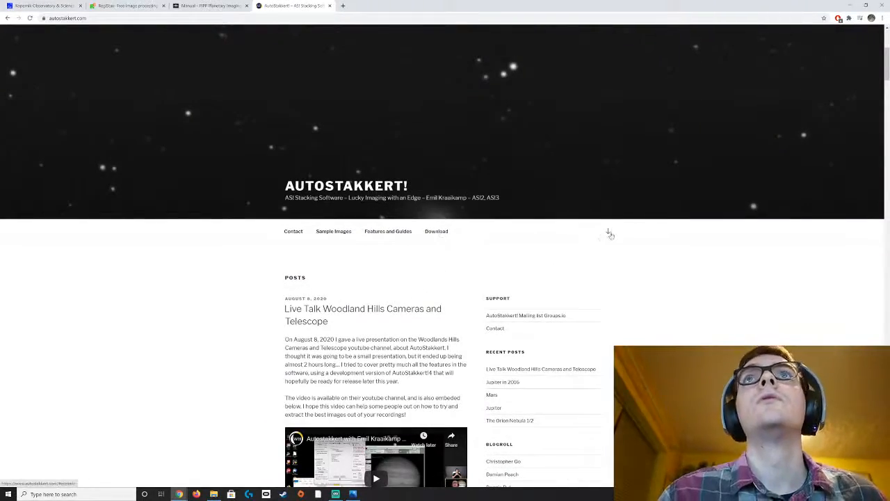
Step: Open the Download page of the AutoStakkert website and review the 64-bit and 32-bit versions and the license agreement
left_click(436, 230)
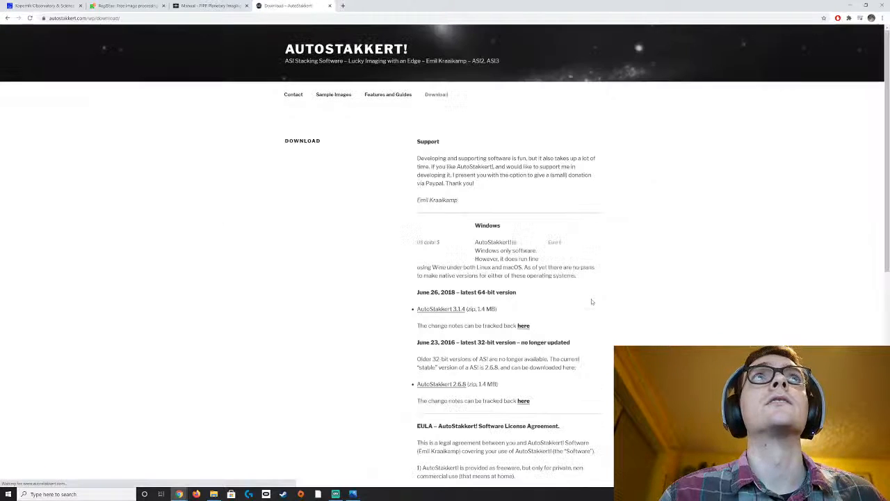
scroll(410, 209, "down", 3)
scroll(414, 194, "up", 3)
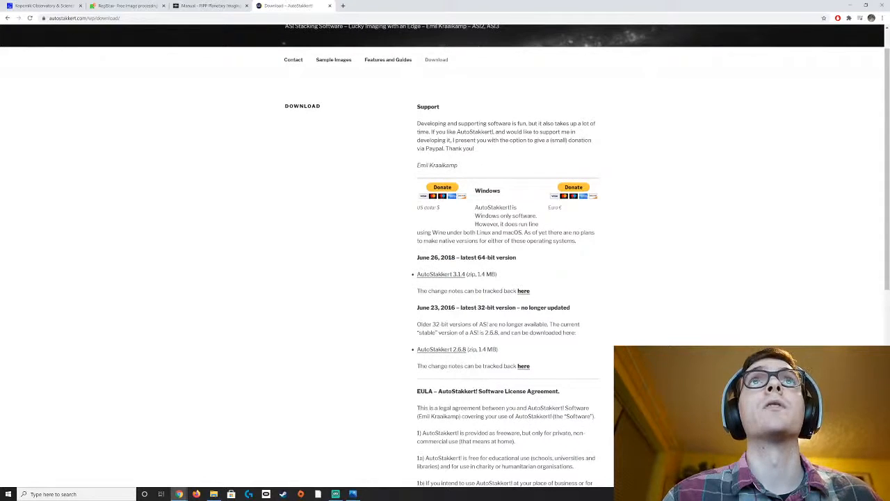
scroll(356, 214, "down", 1)
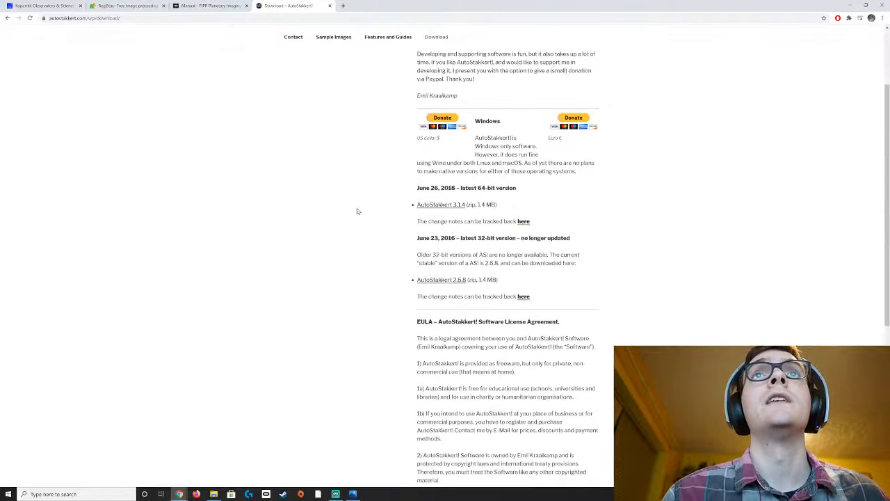
scroll(358, 211, "down", 1)
scroll(361, 209, "up", 1)
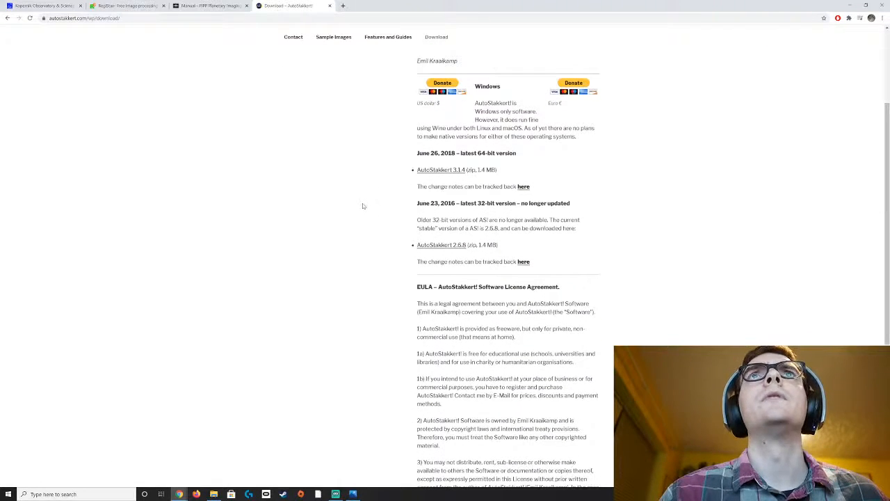
scroll(363, 204, "up", 2)
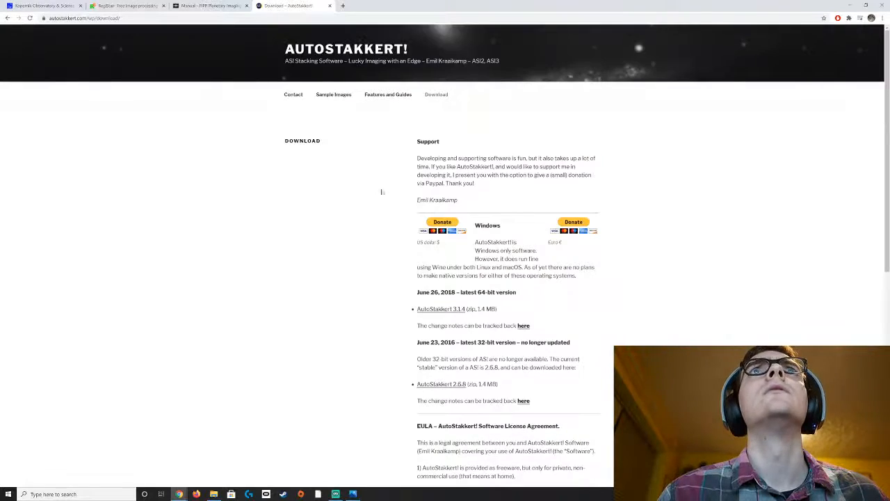
scroll(373, 195, "down", 4)
scroll(437, 219, "down", 2)
scroll(437, 219, "up", 4)
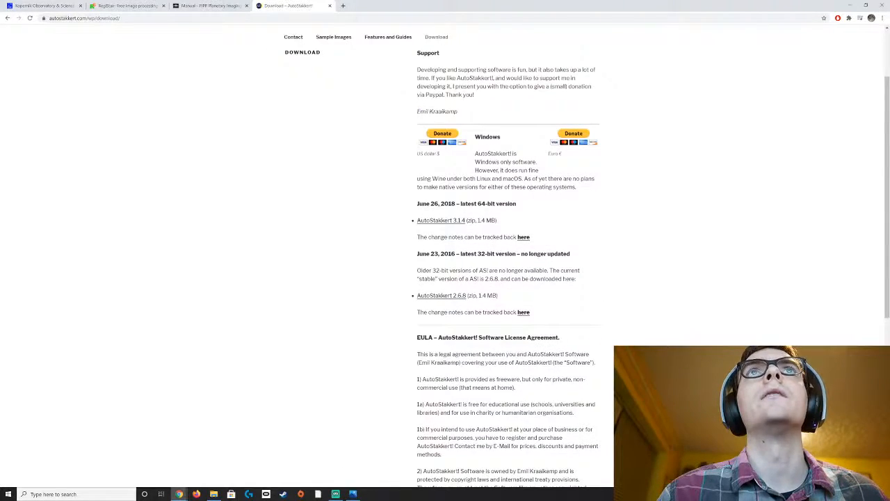
scroll(487, 232, "up", 1)
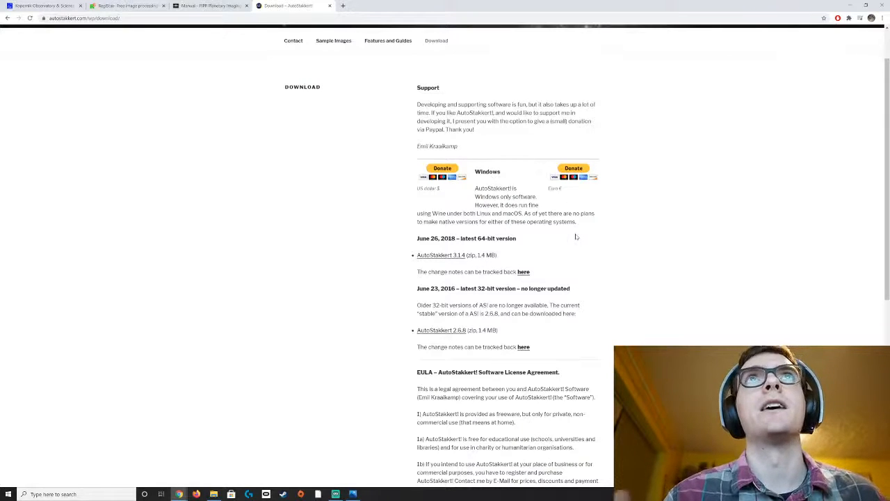
scroll(561, 226, "up", 1)
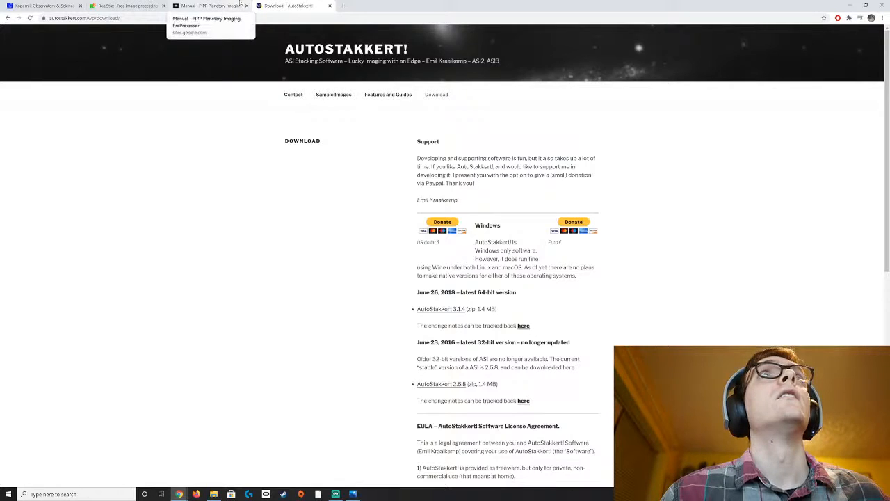
Step: Launch AutoStakkert and spread its frame view and main window apart so they sit side by side
left_click(7, 493)
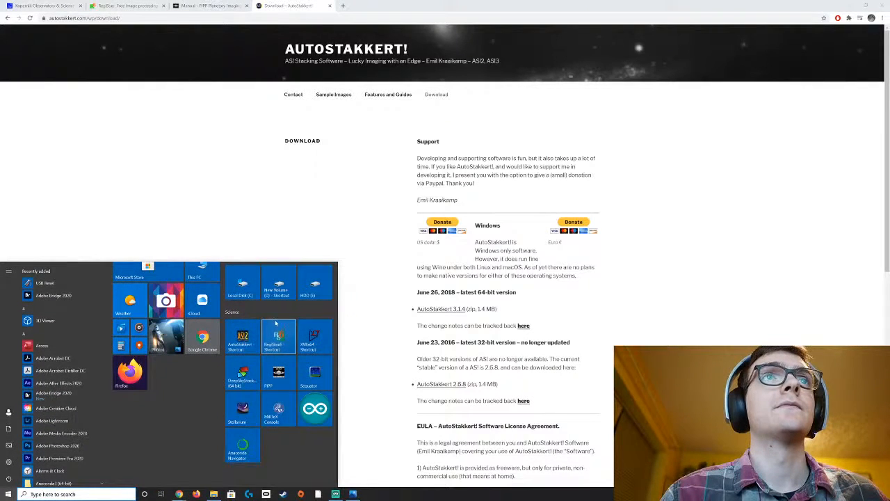
left_click(242, 336)
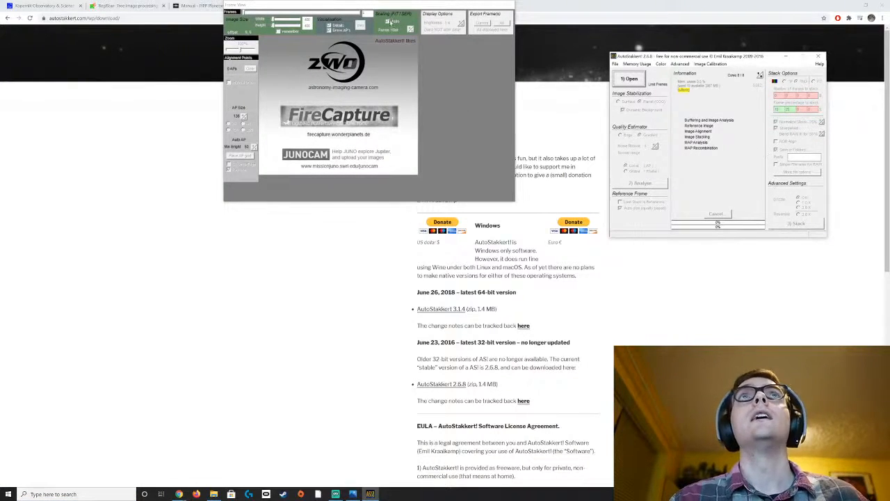
left_click_drag(363, 9, 272, 102)
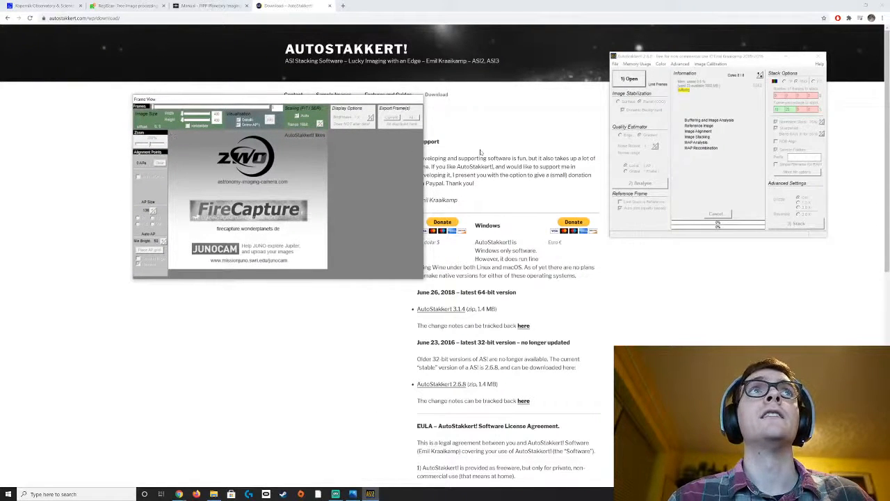
left_click_drag(694, 58, 619, 117)
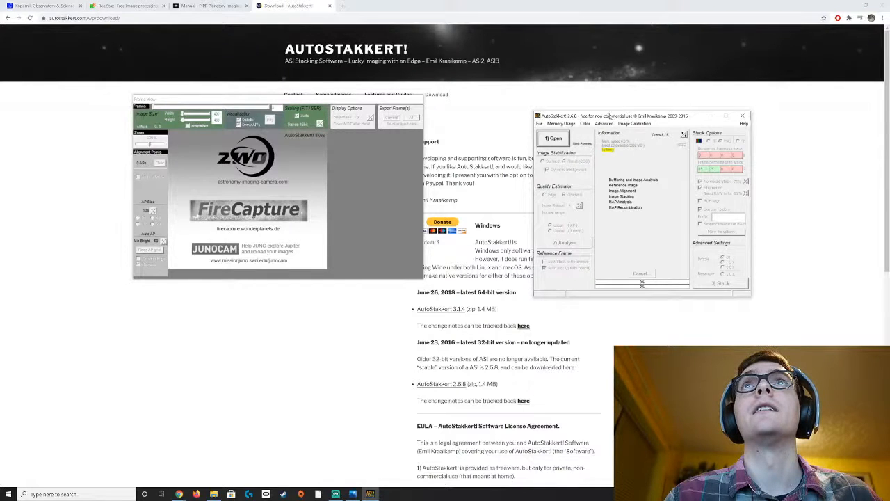
left_click_drag(609, 117, 597, 120)
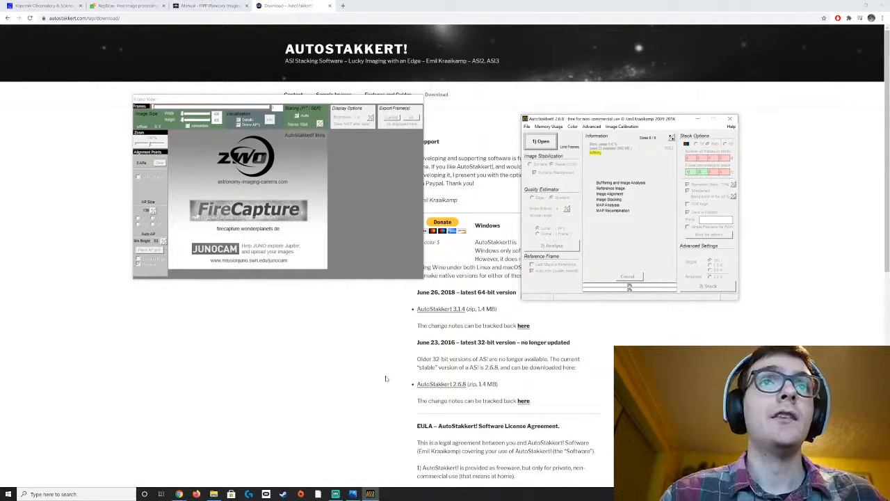
Step: Select frames C0006_f0193 through C0006_f0843 in the C0006 folder and load them into AutoStakkert's main window
left_click(213, 494)
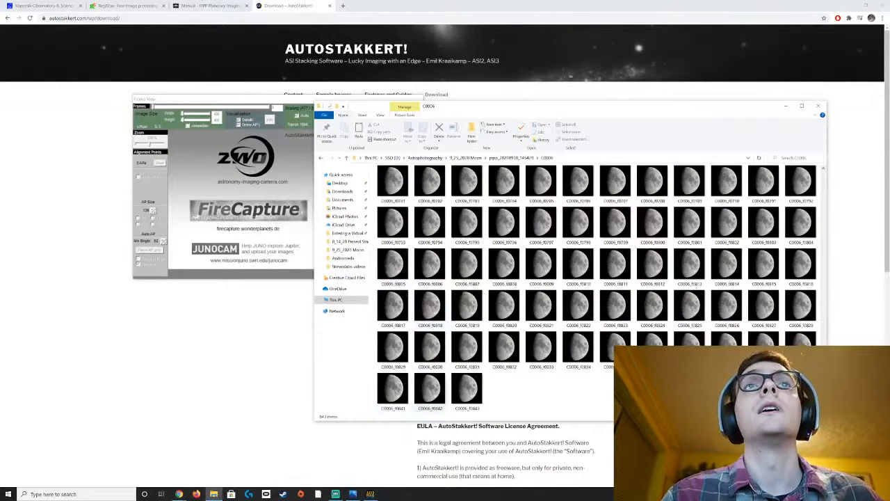
left_click_drag(512, 111, 205, 109)
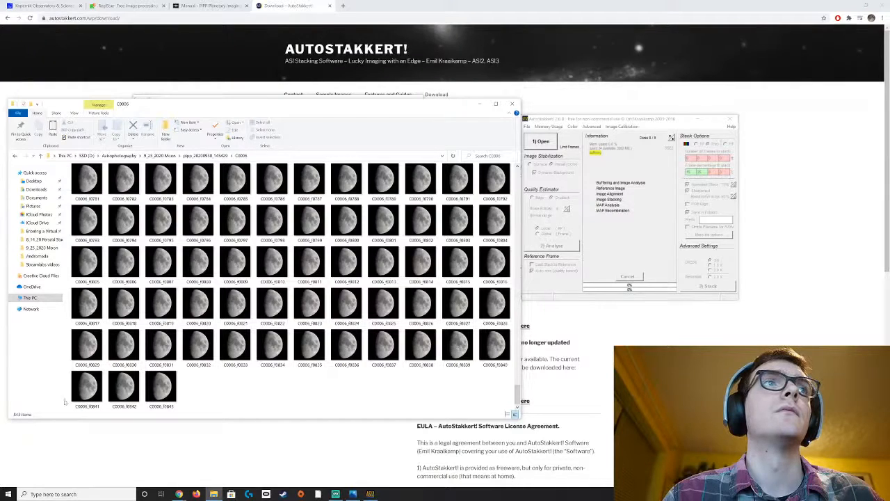
left_click_drag(69, 402, 515, 253)
scroll(509, 270, "up", 7)
scroll(509, 270, "up", 8)
scroll(509, 270, "up", 4)
scroll(516, 268, "up", 2)
scroll(509, 261, "down", 2)
scroll(513, 258, "up", 2)
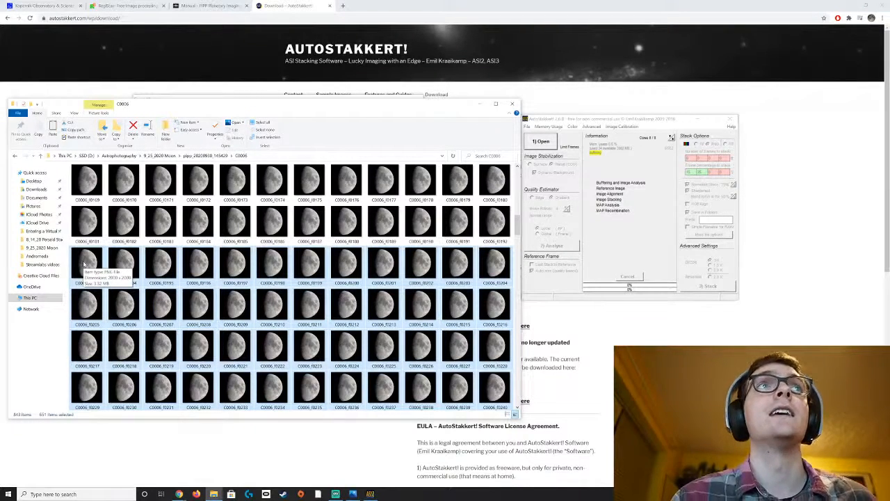
left_click_drag(84, 265, 618, 193)
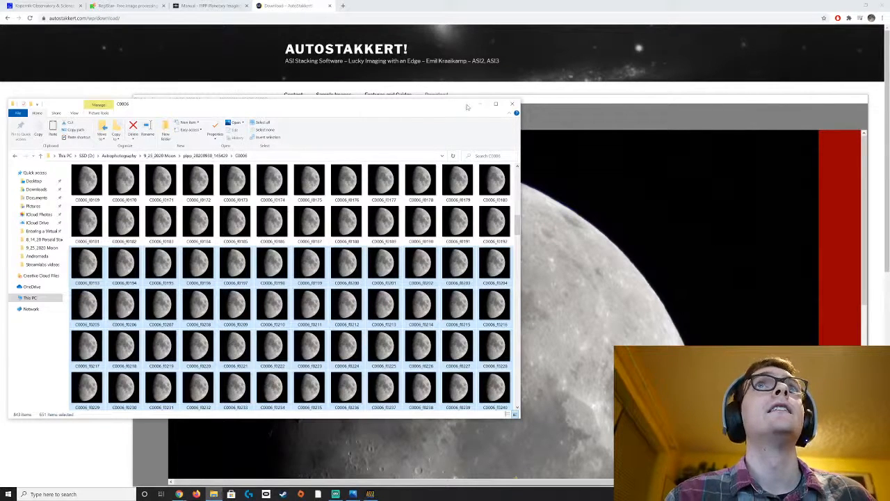
Step: Minimize the C0006 folder window, move the frame view toward the screen corner and view the lower part of the moon
left_click(479, 103)
left_click_drag(479, 97, 347, 16)
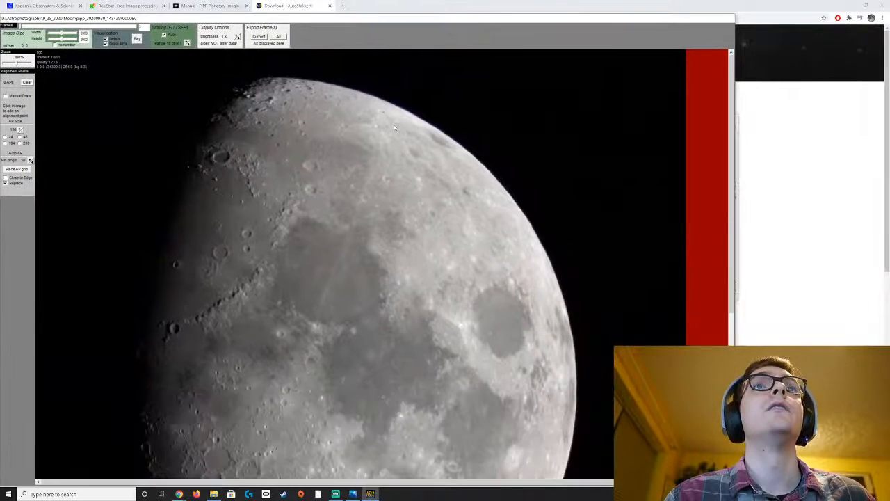
left_click_drag(732, 125, 751, 229)
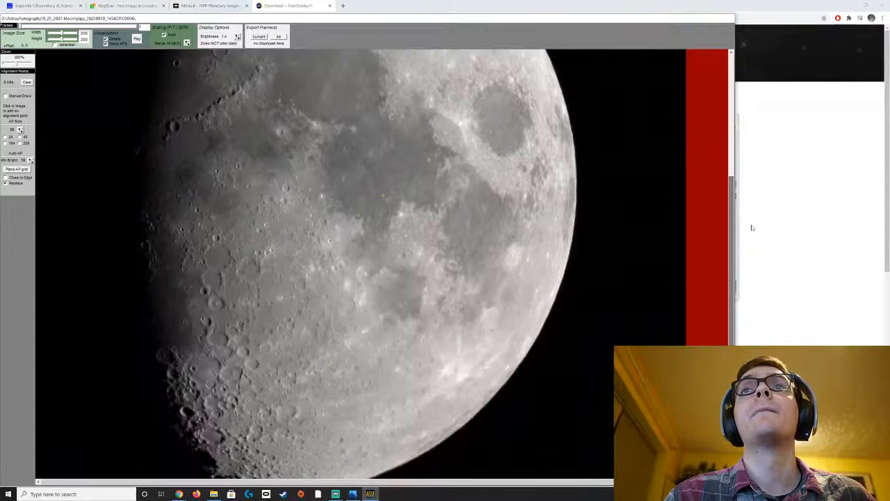
Step: Bring the AutoStakkert main window to the front and place it beside the frame view, clear of the moon
left_click(740, 157)
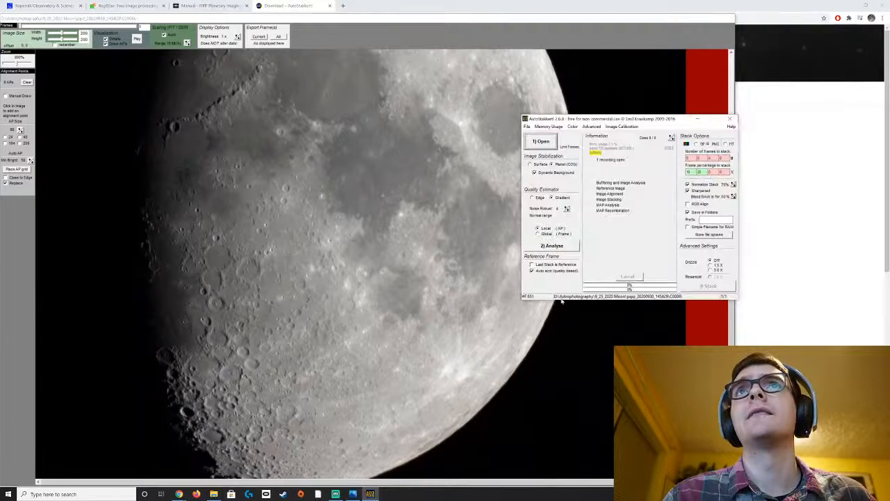
left_click(740, 158)
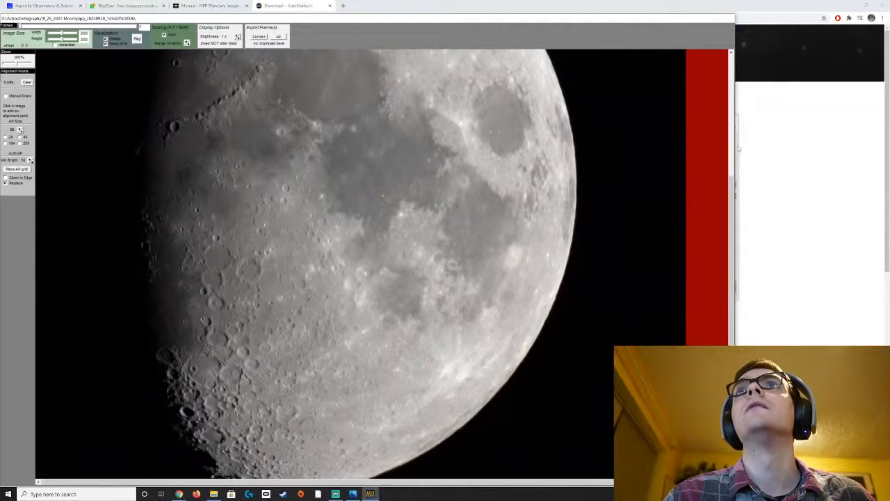
left_click(741, 149)
left_click_drag(639, 96, 762, 153)
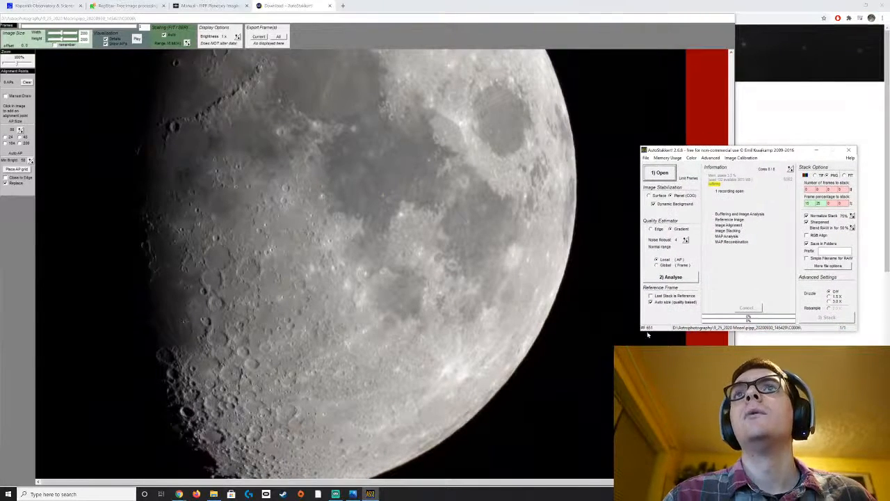
left_click(715, 337)
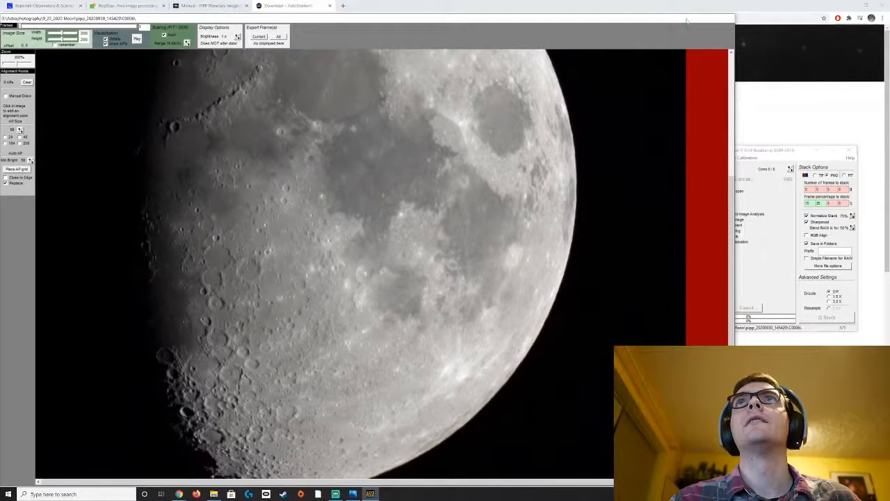
left_click_drag(698, 18, 609, 6)
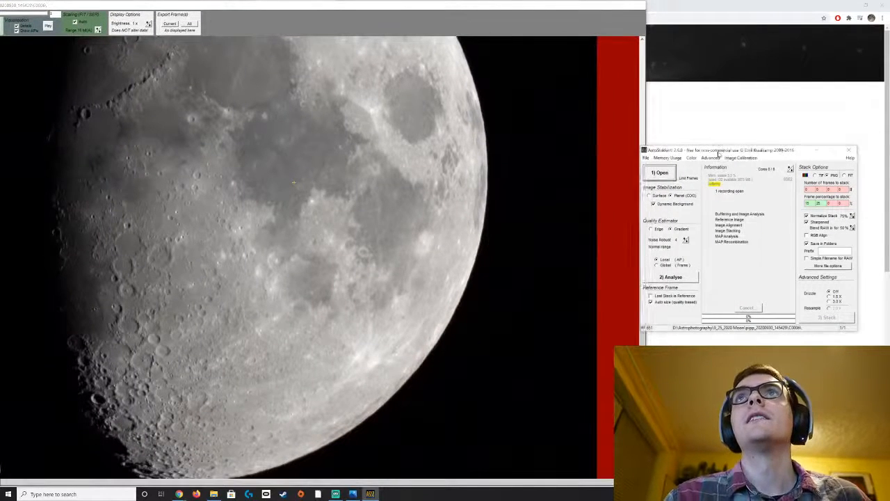
left_click_drag(724, 150, 738, 145)
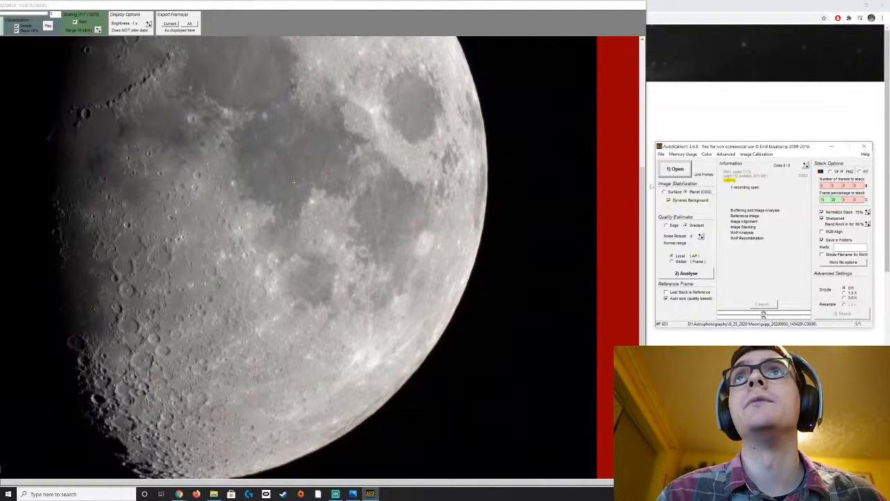
Step: Set the image stabilization mode to Surface
left_click(665, 192)
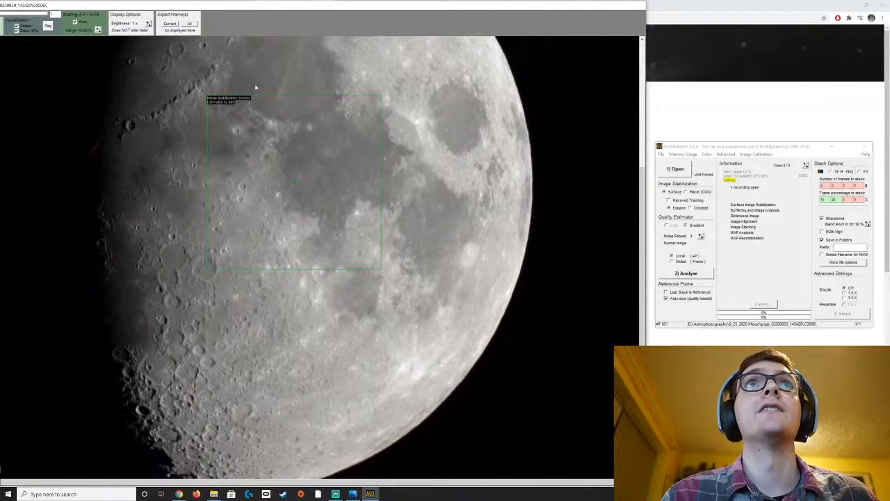
Step: Set the image stabilization mode to Planet (COG) and analyse the loaded frames
left_click(691, 192)
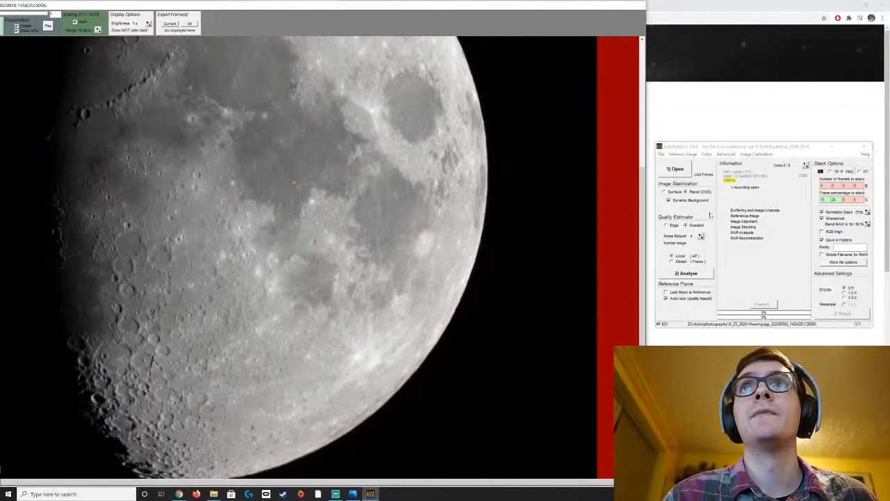
left_click(694, 275)
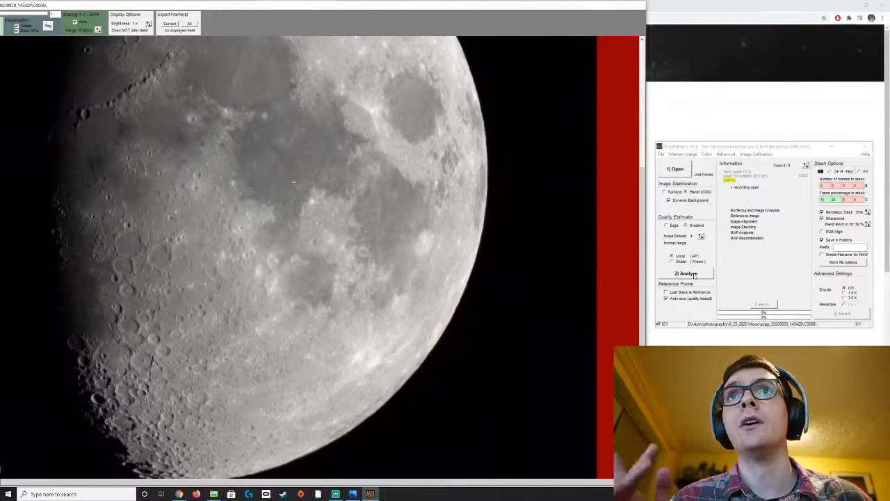
left_click(698, 276)
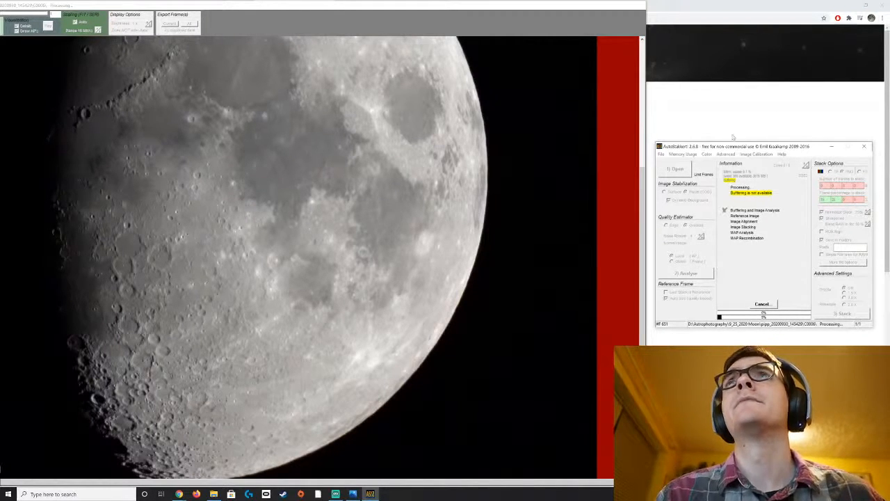
Step: Reposition the frame view so its alignment point controls are on screen, and bring the main window in front of it
mouse_move(745, 141)
left_mouse_down()
mouse_move(727, 132)
mouse_move(751, 143)
left_mouse_up()
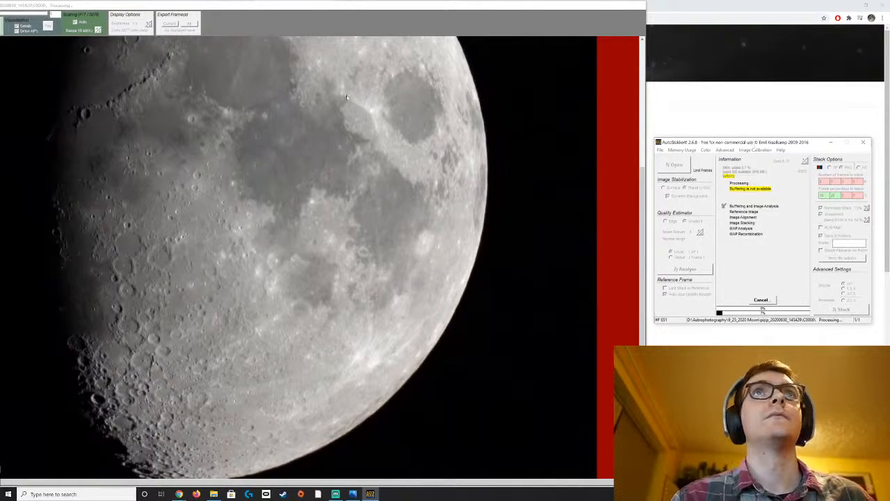
left_click_drag(76, 6, 81, 187)
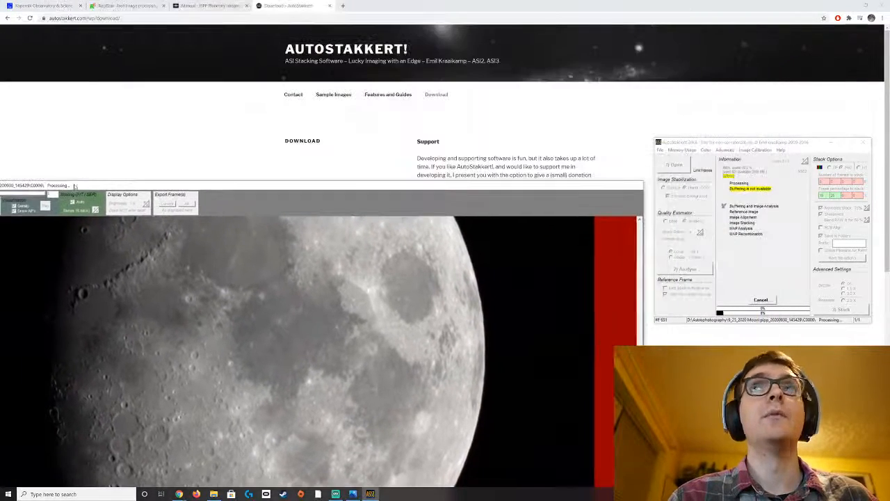
left_click_drag(136, 142, 176, 12)
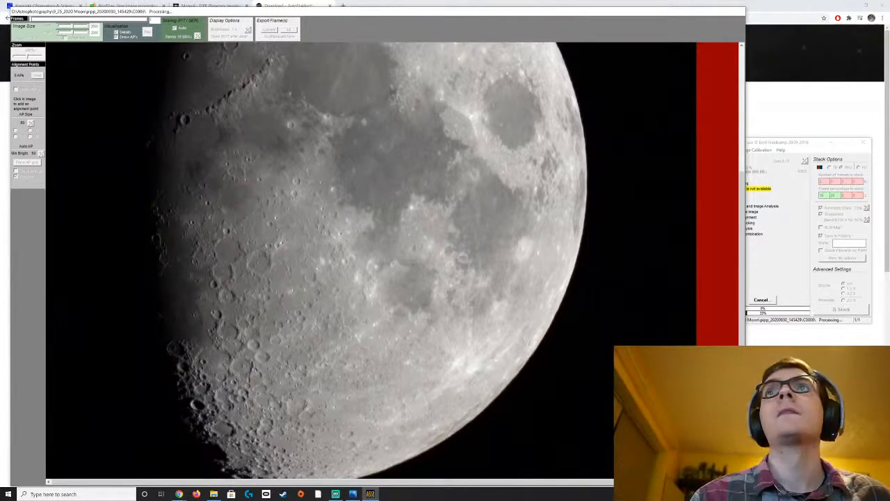
left_click(770, 143)
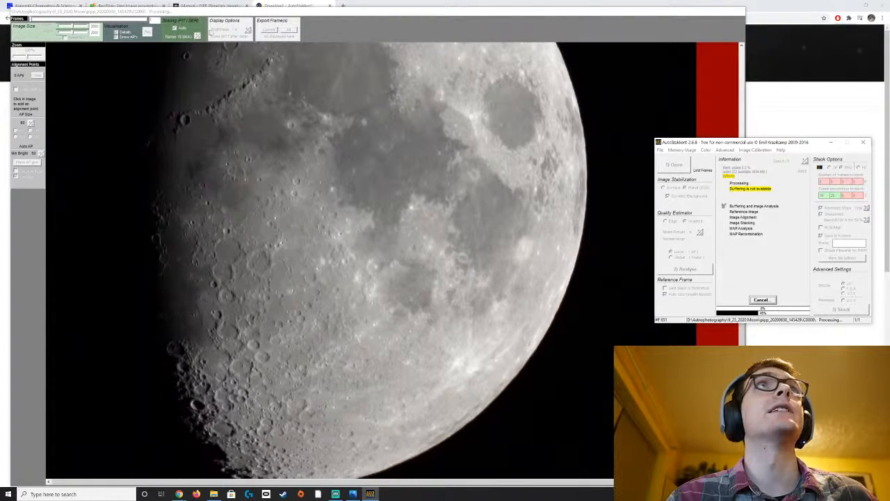
Step: Switch to the RegiStax website in the browser, check the analysis progress in AutoStakkert, and return to the website
left_click(125, 5)
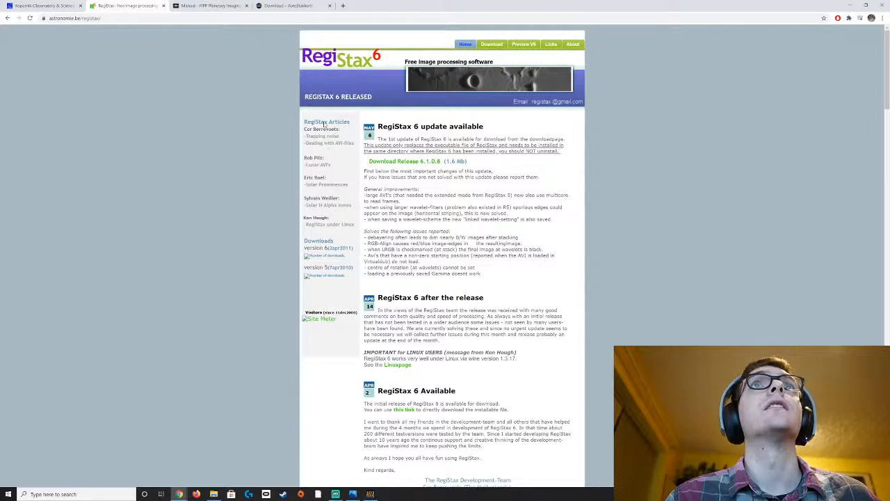
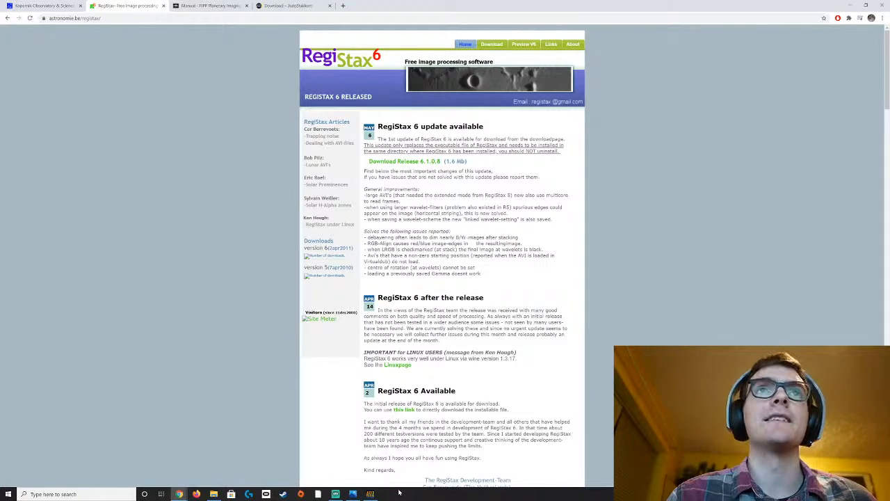
left_click(370, 494)
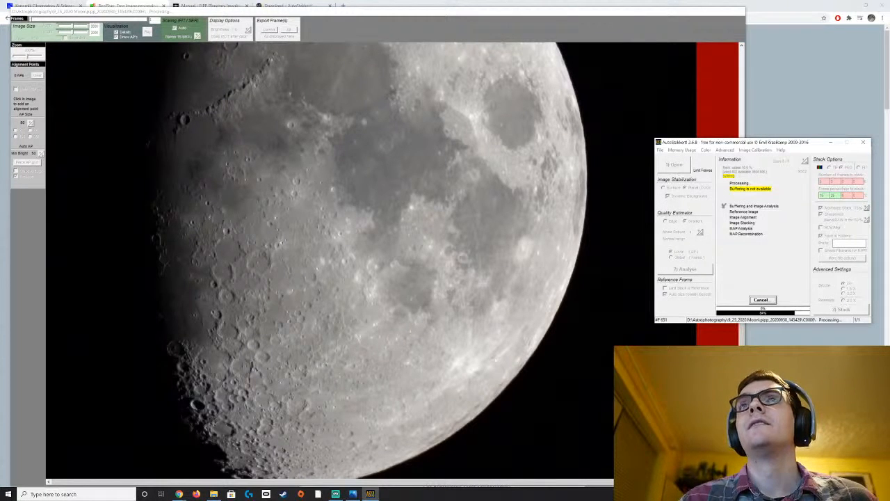
left_click(181, 493)
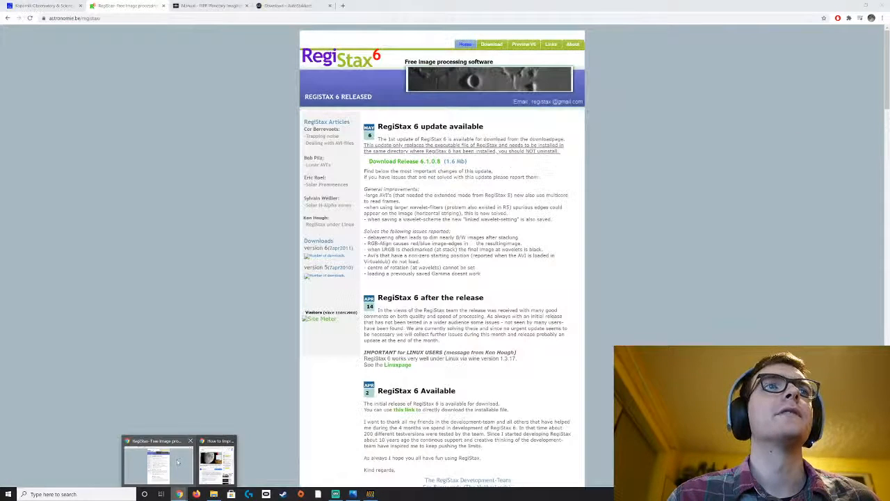
left_click(178, 462)
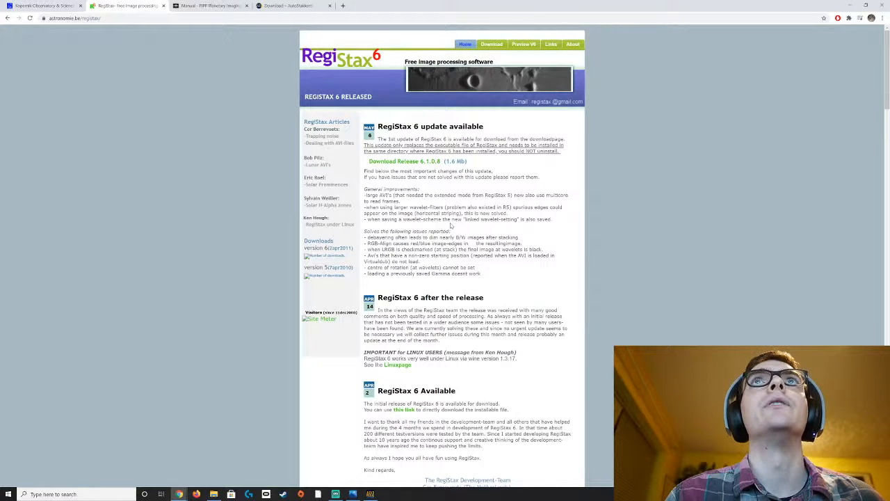
Step: Look through the RegiStax site's Download, About and Preview V6 pages and return to its Home page
left_click(492, 44)
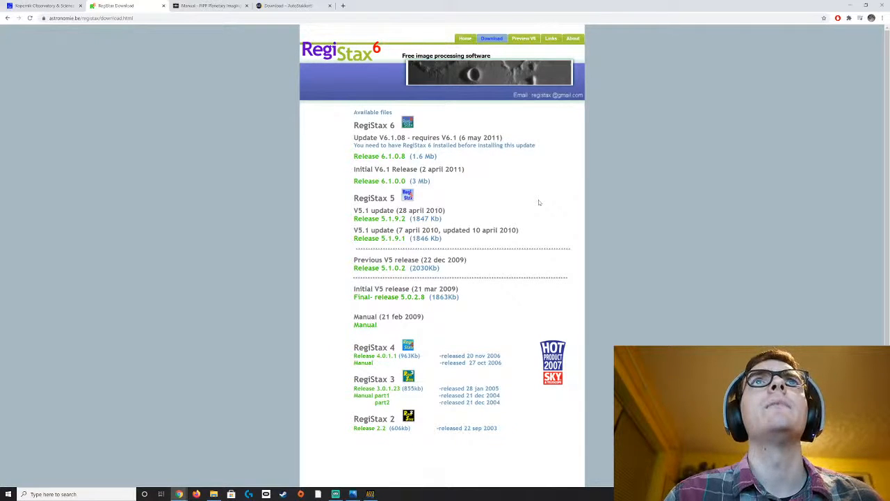
scroll(539, 203, "down", 1)
scroll(536, 199, "up", 1)
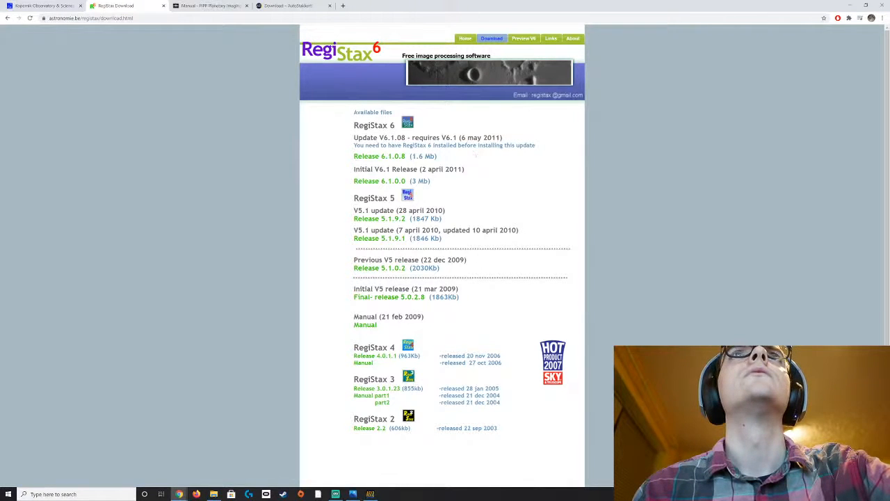
left_click_drag(577, 39, 596, 59)
left_click(577, 39)
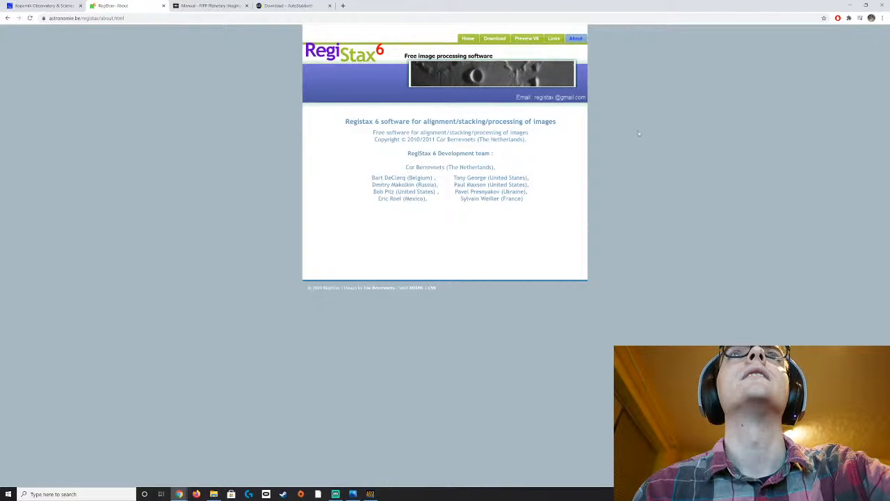
left_click(528, 39)
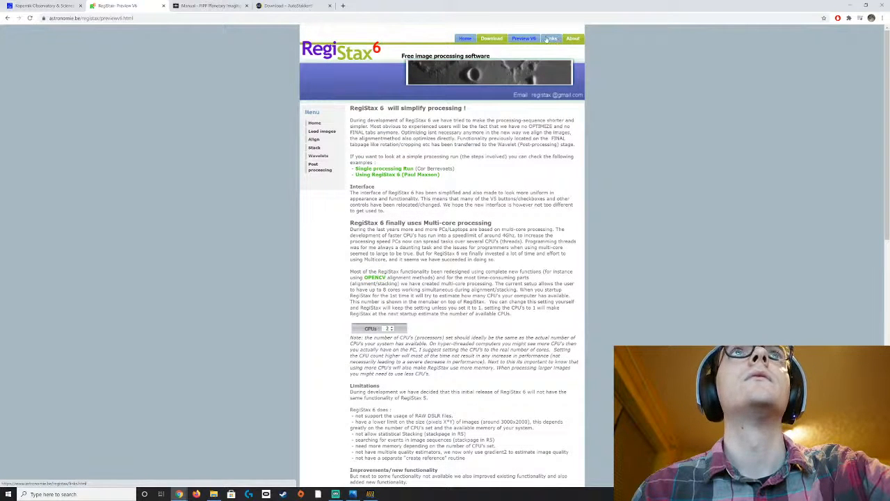
left_click(465, 39)
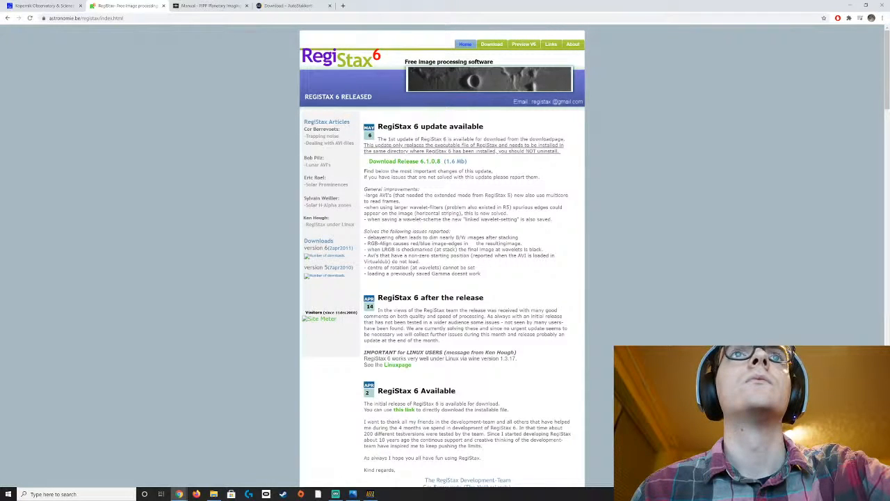
Step: Read through the RegiStax 6 release news and instruction links on the Home page
scroll(445, 296, "down", 1)
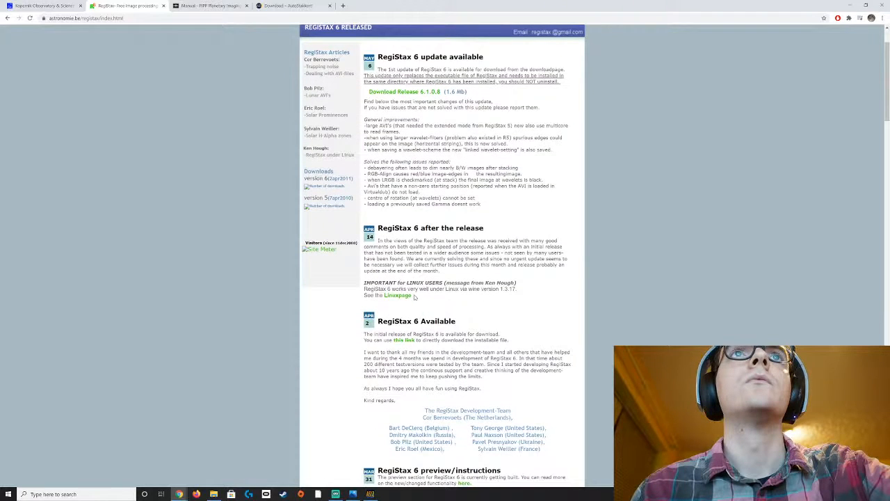
left_click_drag(468, 289, 485, 288)
left_click(547, 321)
scroll(547, 321, "down", 2)
scroll(547, 321, "down", 2)
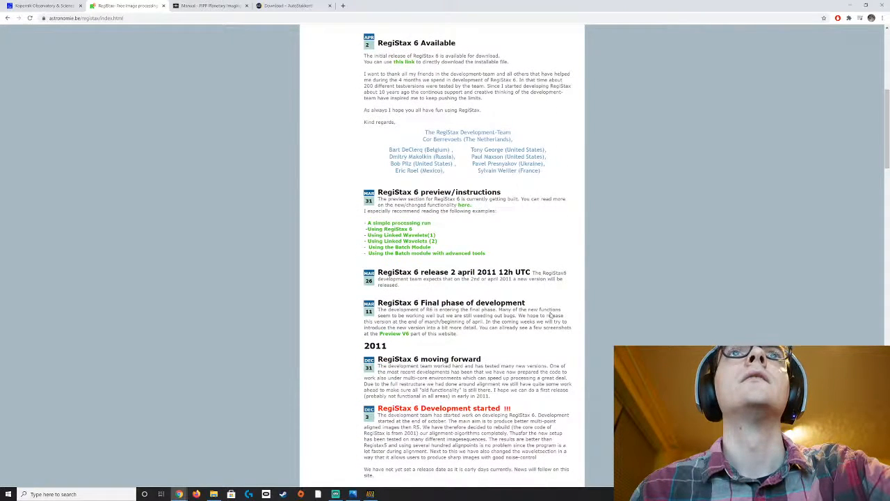
scroll(547, 321, "up", 2)
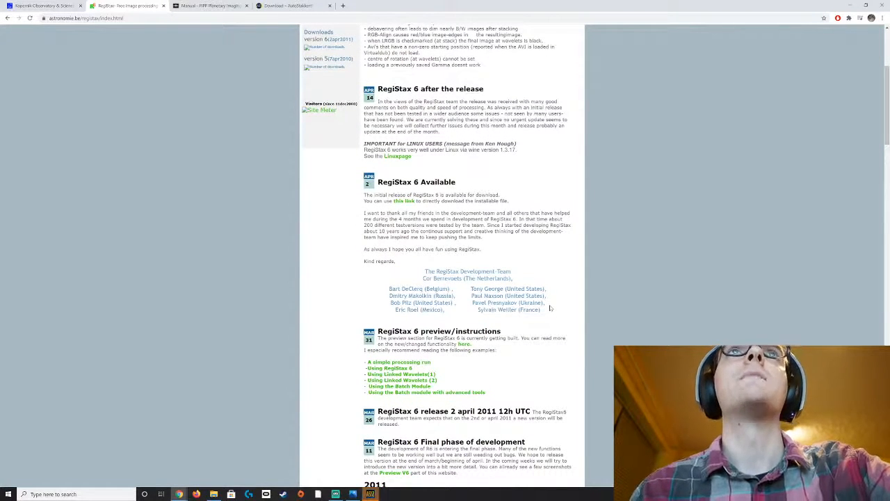
scroll(549, 308, "up", 3)
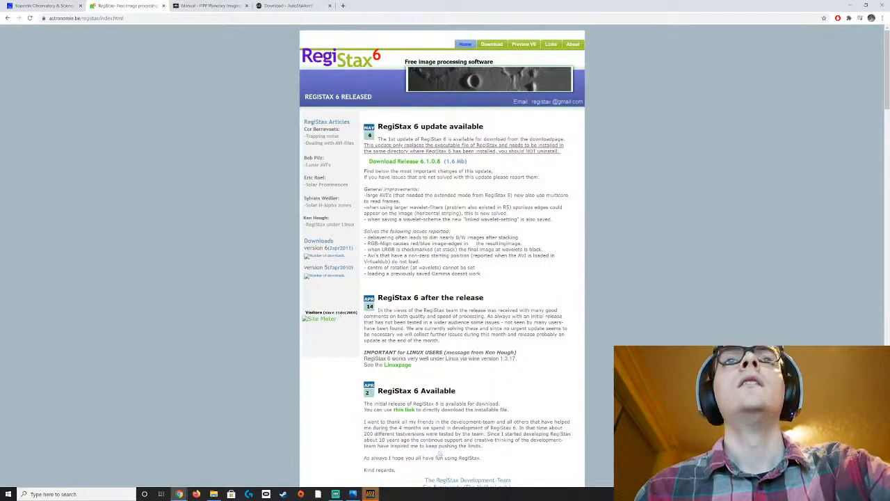
Step: Switch back to AutoStakkert and examine the frame quality graph in the main window
left_click(370, 494)
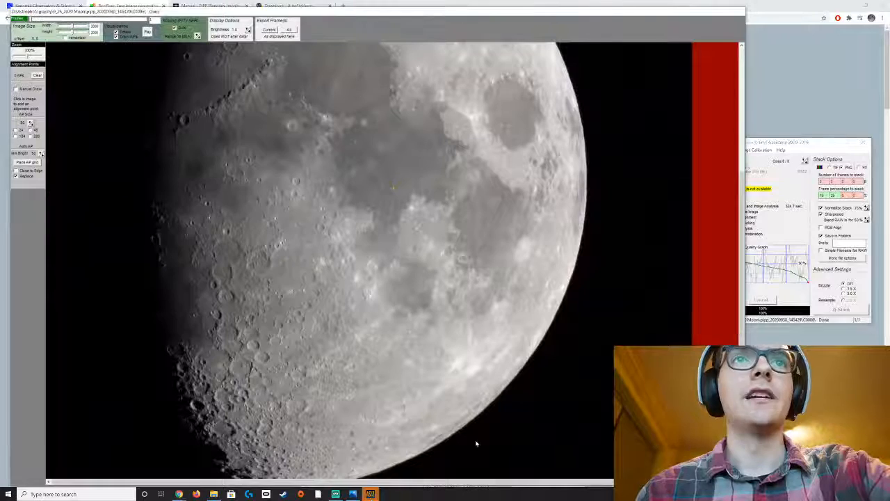
left_click(768, 143)
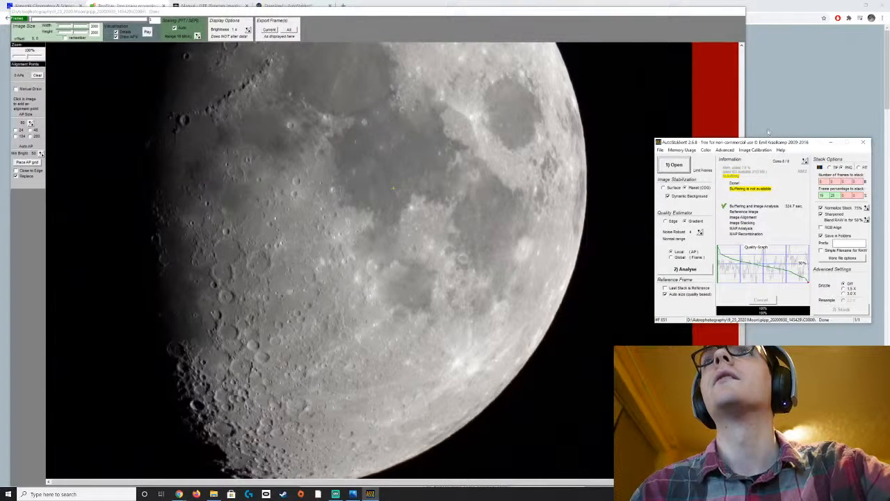
mouse_move(746, 277)
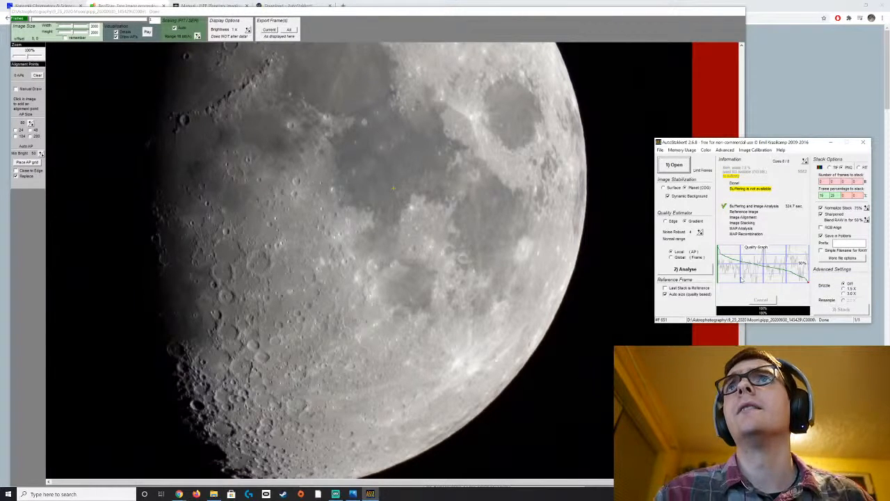
mouse_move(800, 274)
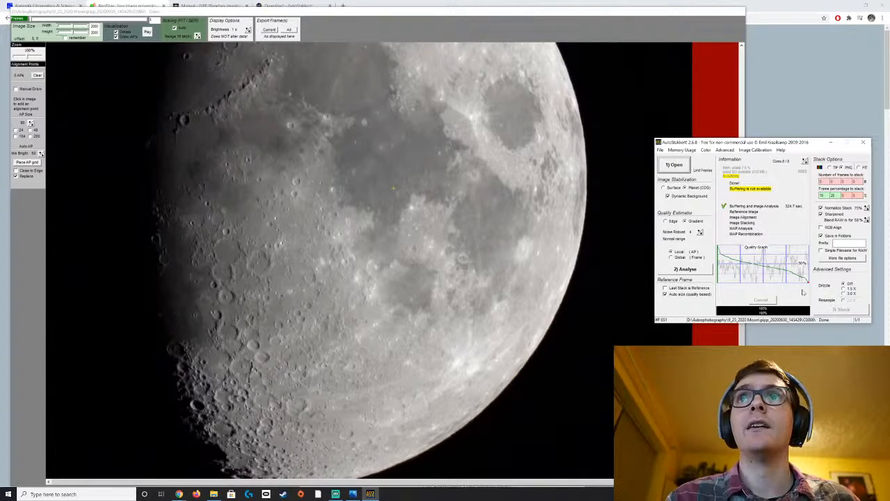
left_click(662, 328)
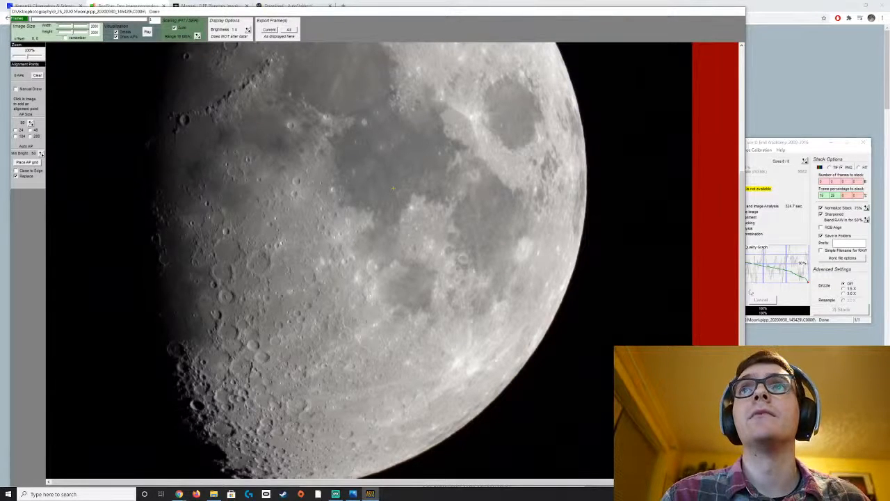
mouse_move(771, 146)
left_mouse_down()
mouse_move(803, 200)
mouse_move(799, 137)
mouse_move(760, 145)
mouse_move(781, 150)
left_mouse_up()
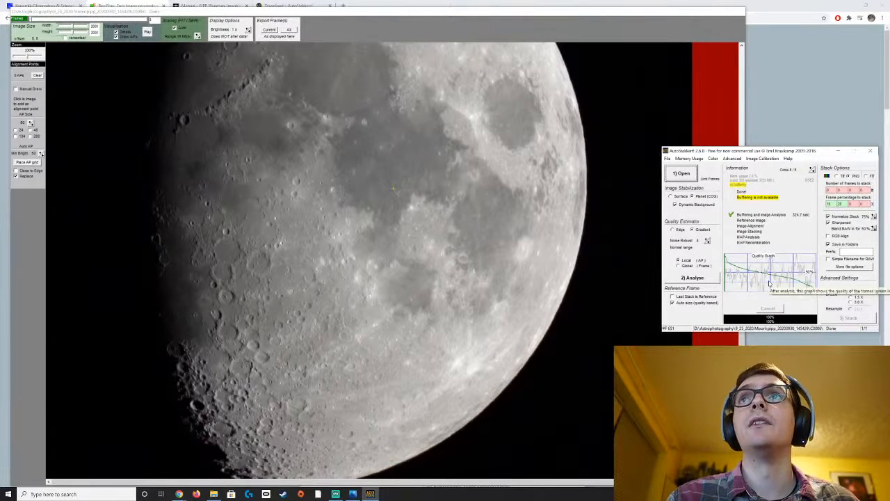
mouse_move(789, 153)
left_mouse_down()
mouse_move(805, 166)
mouse_move(777, 164)
left_mouse_up()
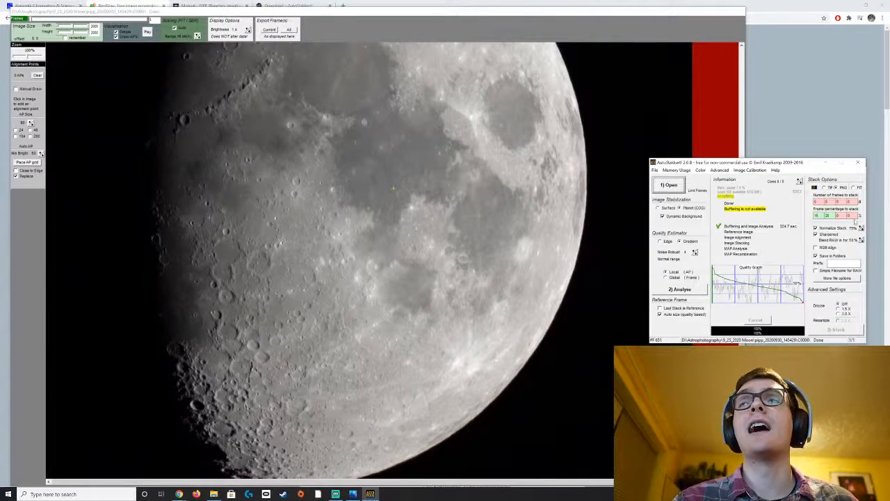
left_click(669, 344)
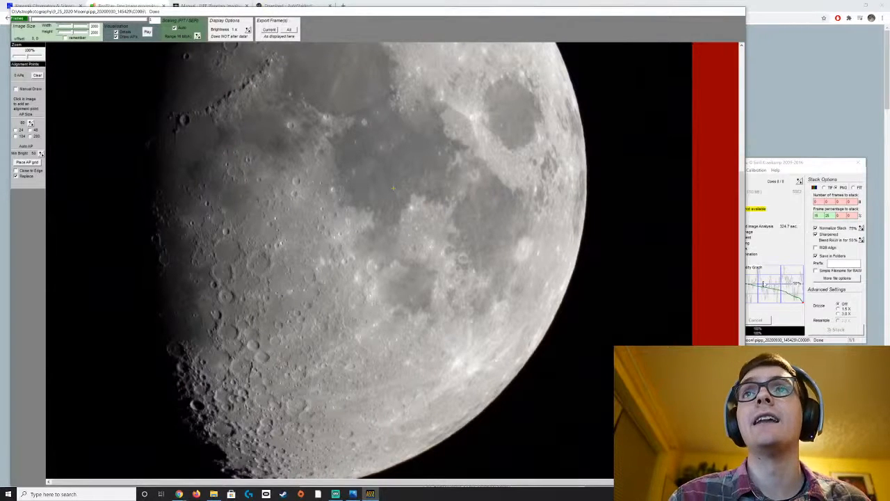
Step: Arrange the frame view and the main window side by side so the quality graph and stack options are uncovered
left_click_drag(768, 163, 798, 150)
left_click_drag(555, 12, 472, 6)
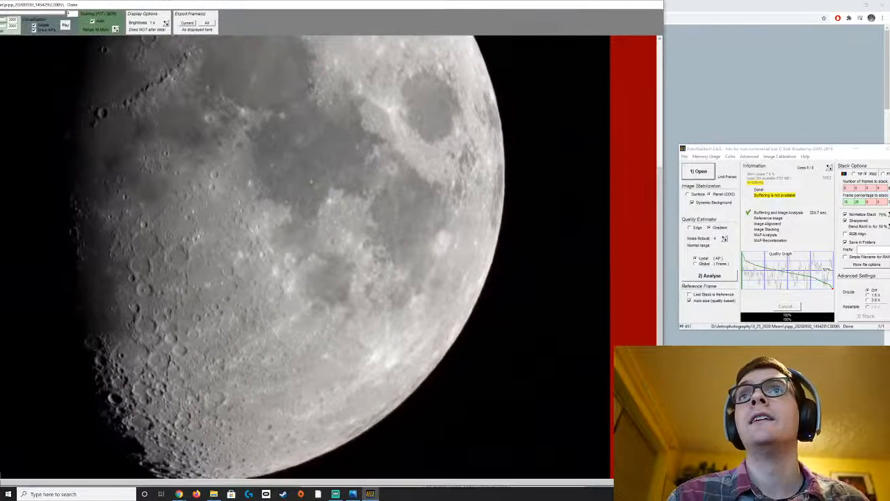
left_click_drag(738, 152, 731, 151)
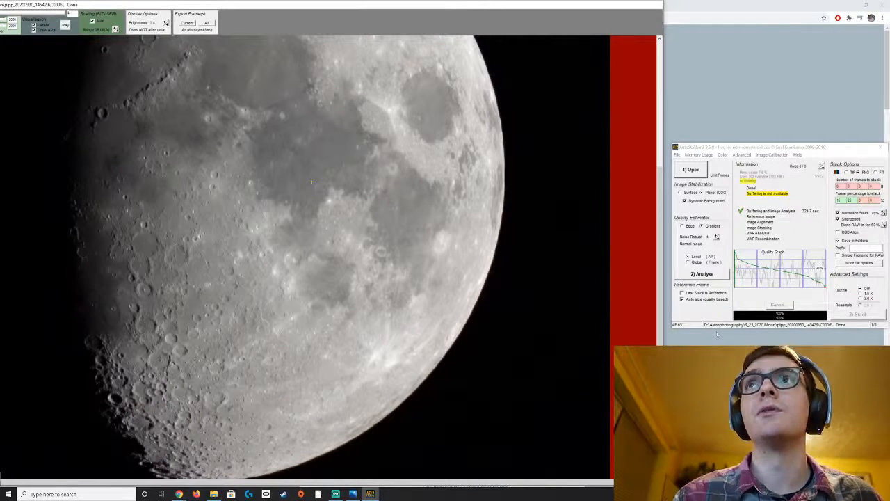
mouse_move(803, 147)
left_mouse_down()
mouse_move(787, 144)
mouse_move(795, 141)
left_mouse_up()
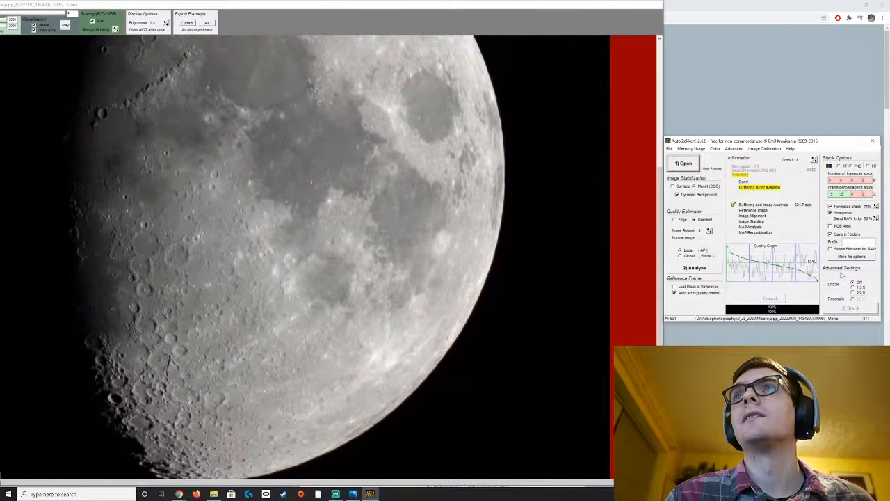
Step: Move the frame view so its alignment point controls are on screen, and automatically place an AP grid across the moon
left_click(653, 124)
left_click_drag(365, 3, 478, 10)
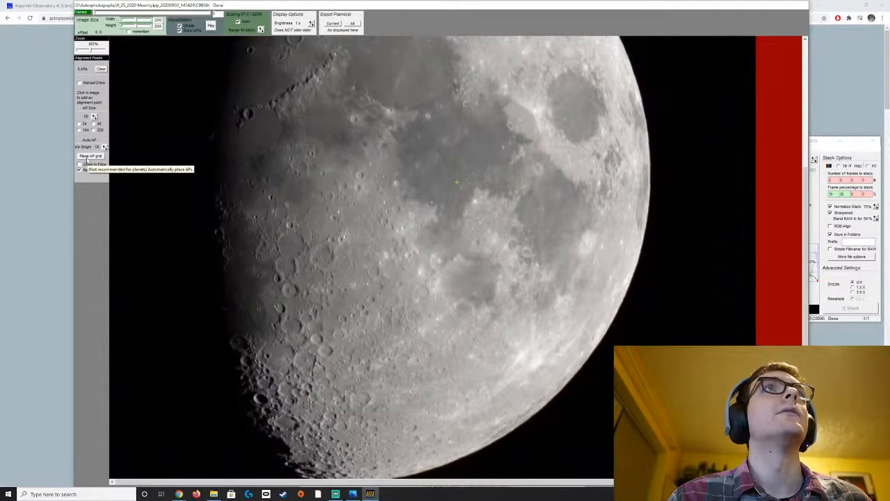
left_click(88, 157)
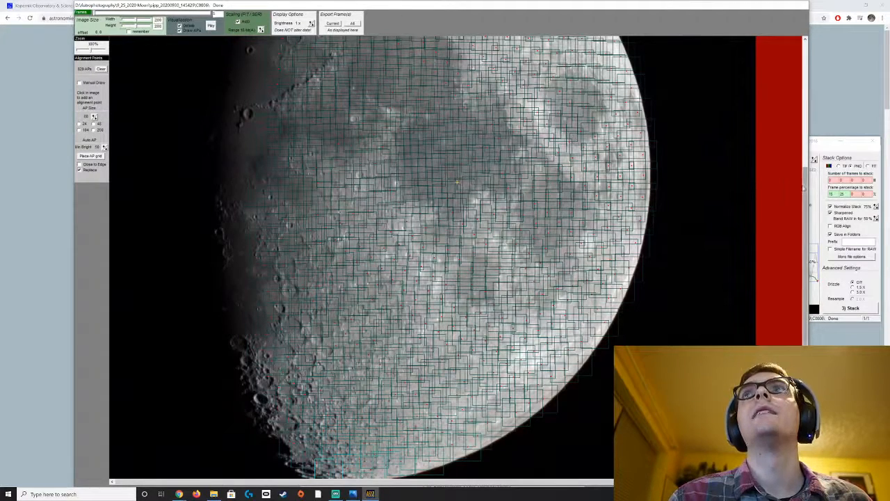
mouse_move(805, 186)
left_mouse_down()
mouse_move(797, 81)
mouse_move(806, 47)
mouse_move(808, 186)
left_mouse_up()
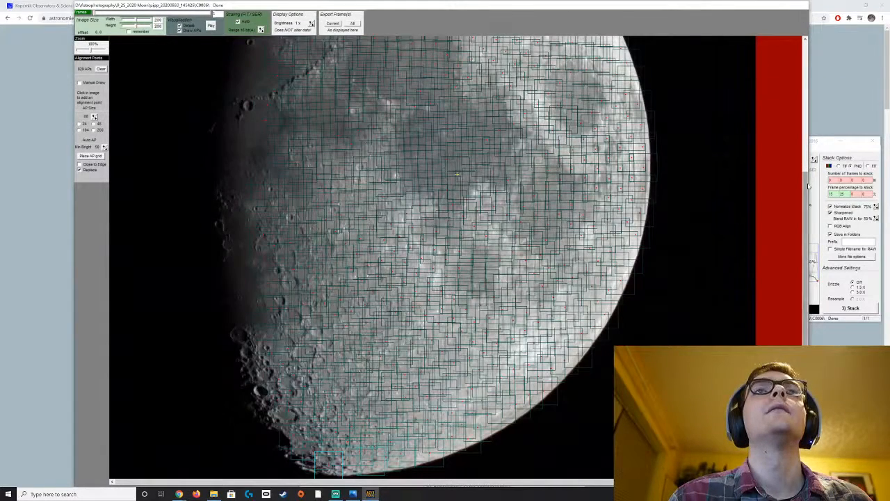
Step: Place the main window beside the frame view so both are uncovered, and start stacking the C0006 frames
left_click(824, 143)
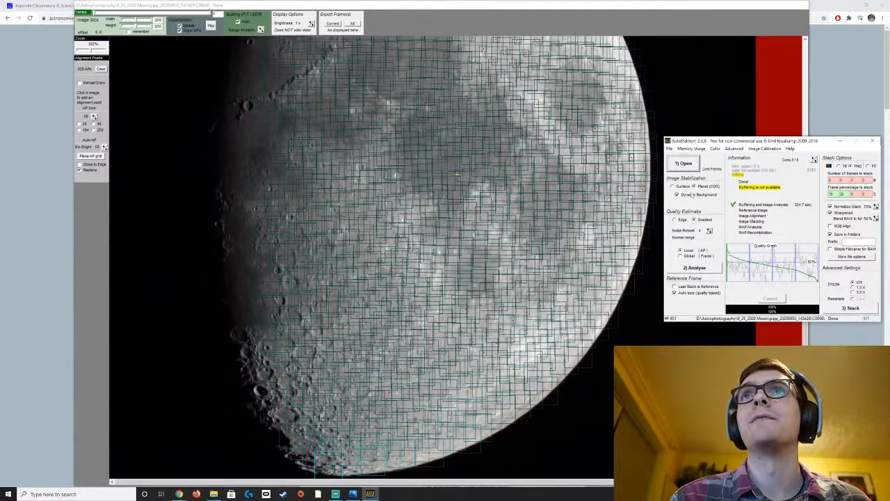
left_click(790, 337)
left_click_drag(809, 142, 817, 145)
left_click(718, 46)
left_click_drag(588, 3, 435, 5)
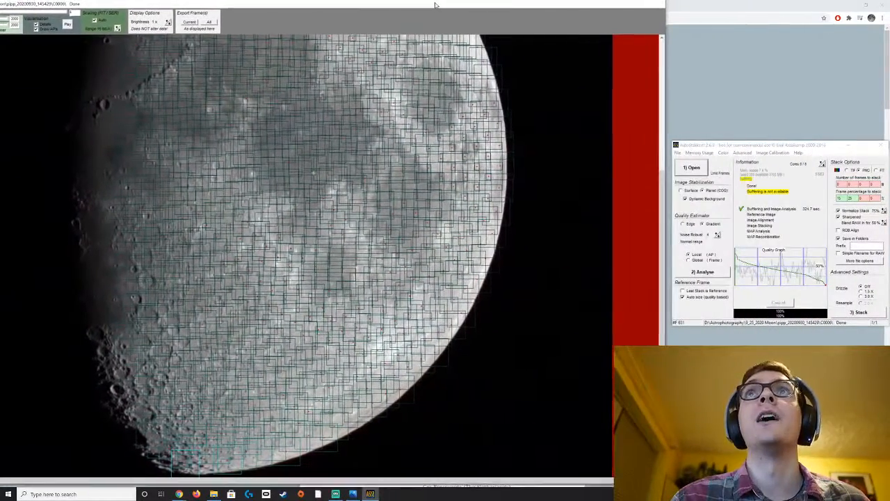
left_click_drag(719, 145, 714, 132)
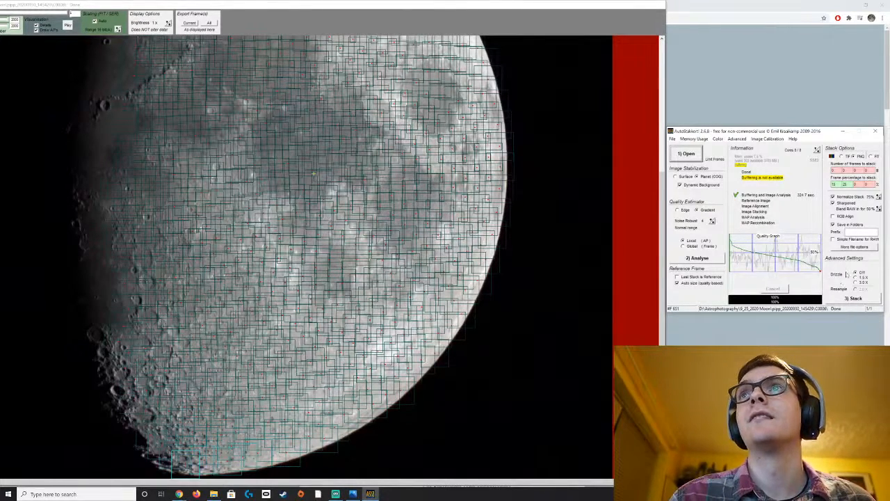
left_click(843, 299)
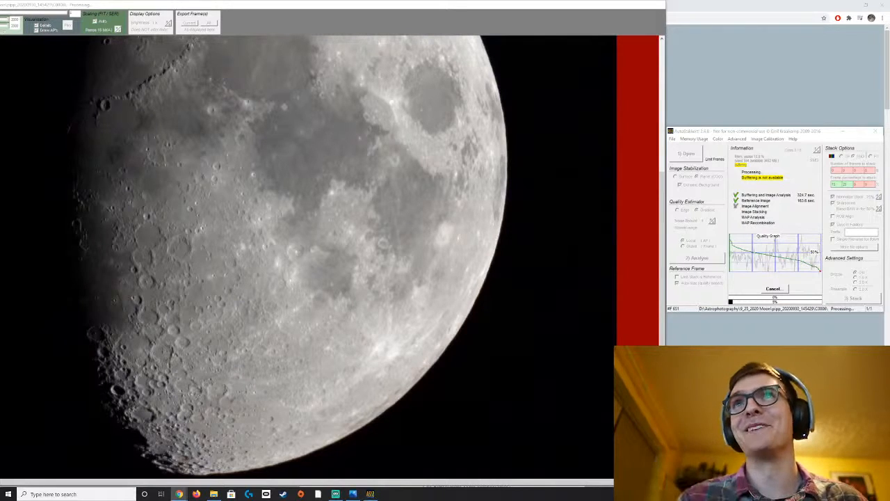
left_click_drag(727, 130, 726, 110)
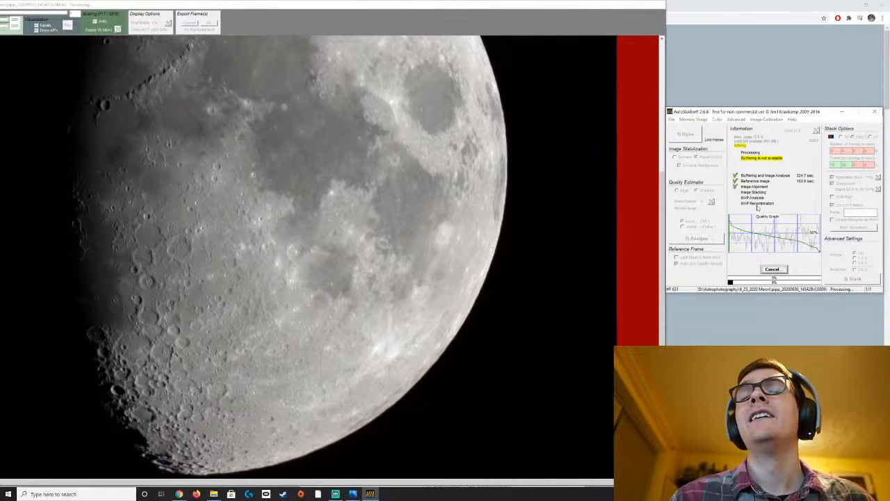
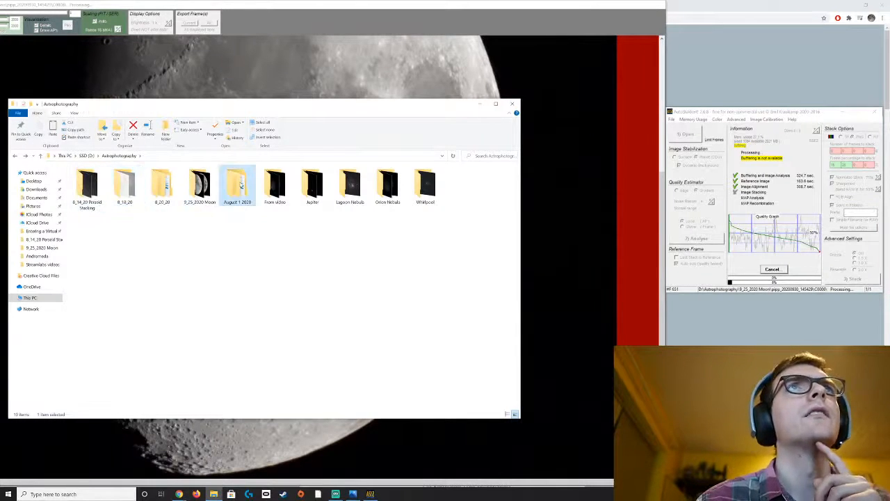
Step: Look inside the AS_p25 subfolder of August 1 2020, and return to the Astrophotography folder on SSD (D:)
double_click(237, 183)
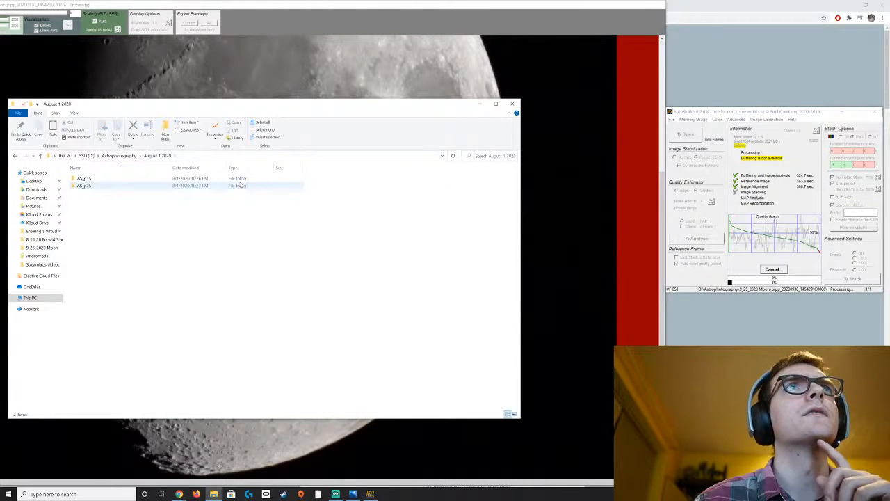
double_click(151, 185)
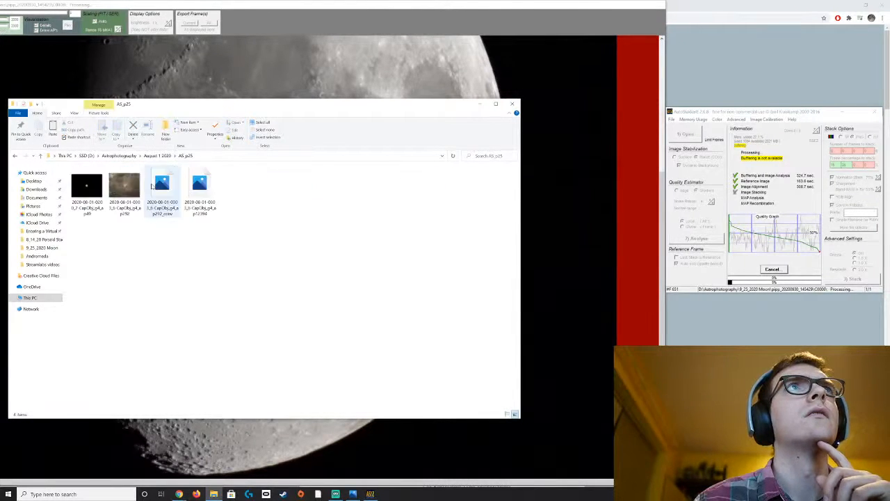
left_click(15, 155)
left_click(14, 156)
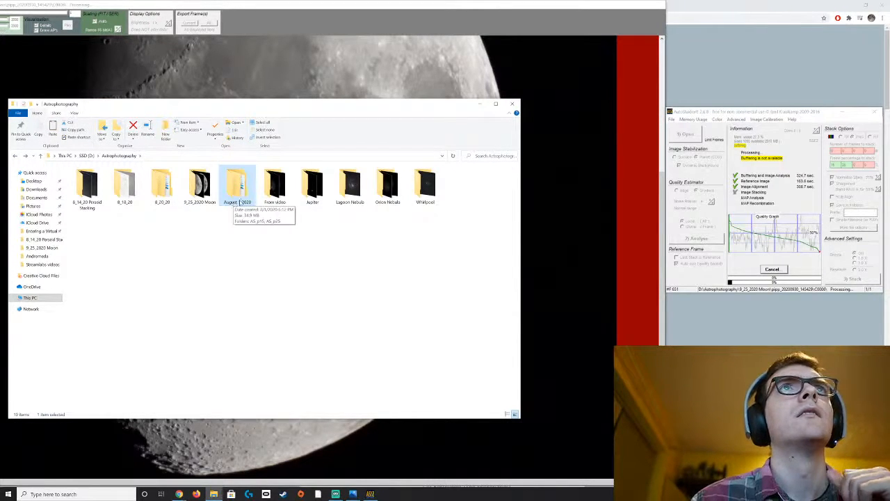
Step: View the Orion6 image in the From video folder, close it and return to the Astrophotography folder
double_click(275, 185)
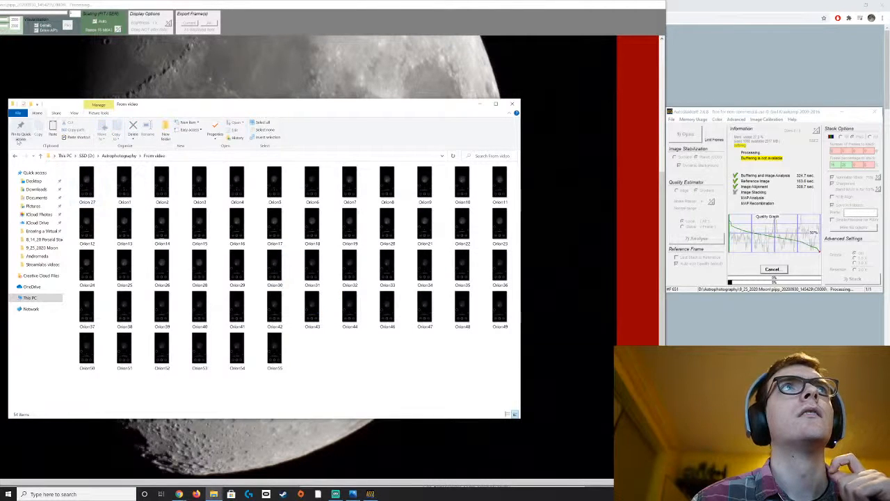
double_click(313, 185)
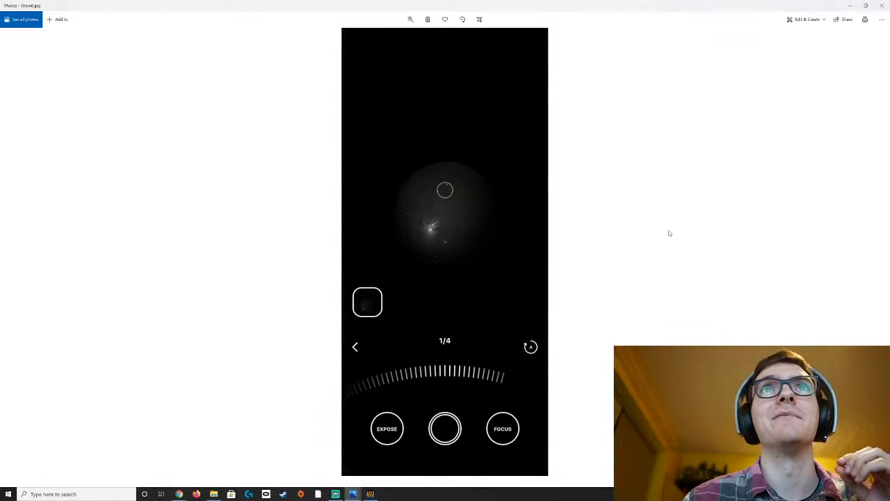
left_click(882, 6)
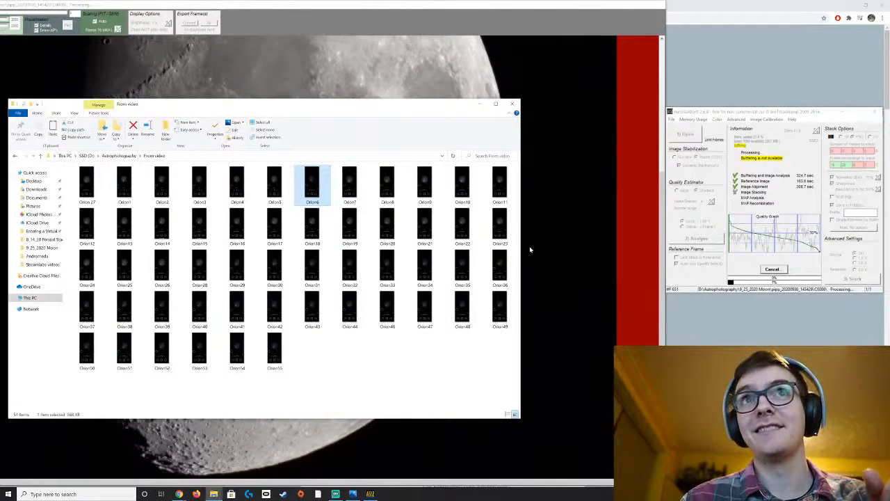
left_click(14, 155)
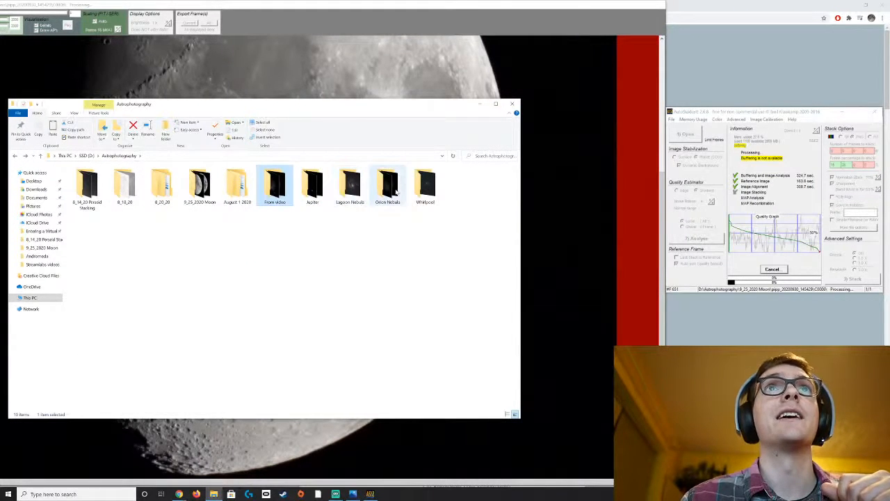
Step: View the 6_17_20 Lagoon Final image in the Lagoon Nebula folder, close it and return to the Astrophotography folder
left_click(357, 187)
double_click(357, 187)
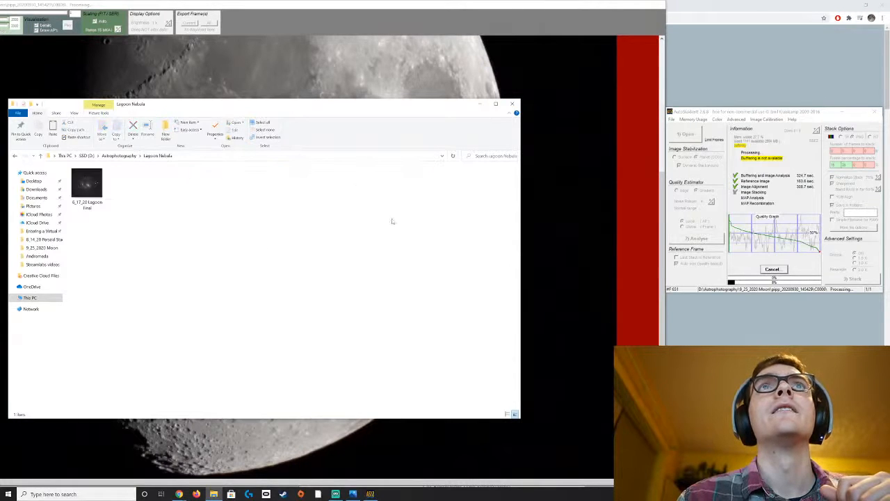
left_click(87, 188)
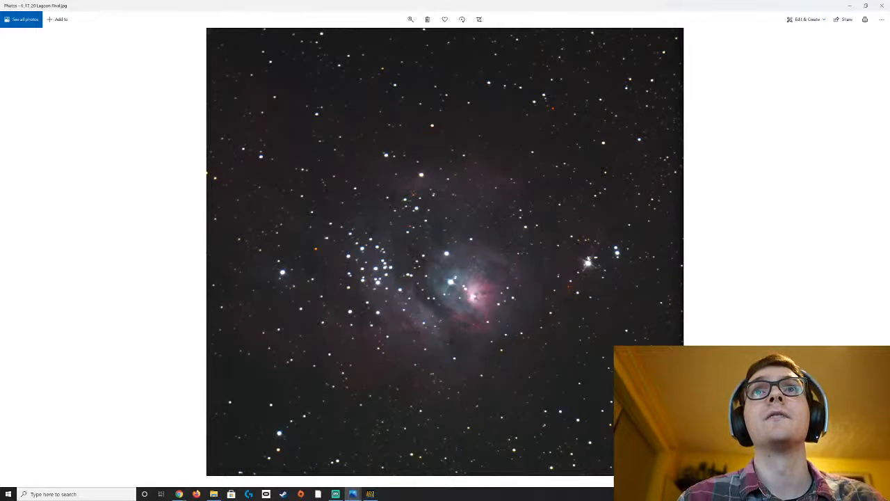
left_click(881, 6)
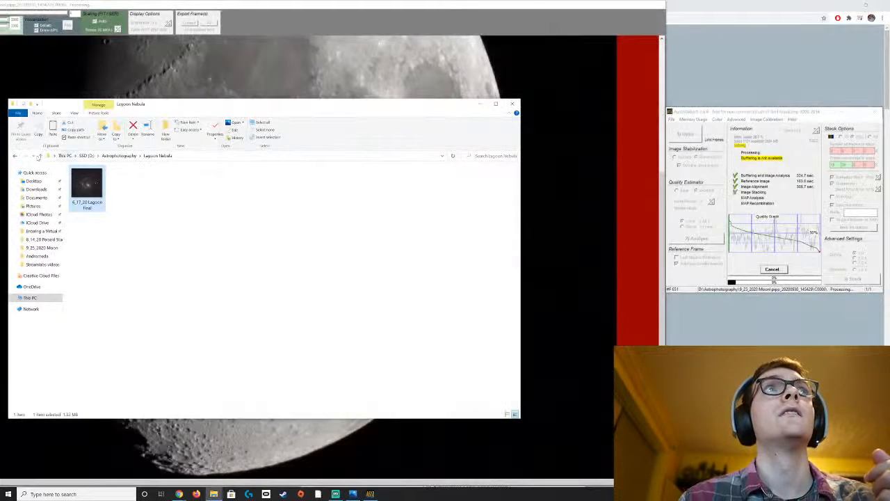
left_click(14, 155)
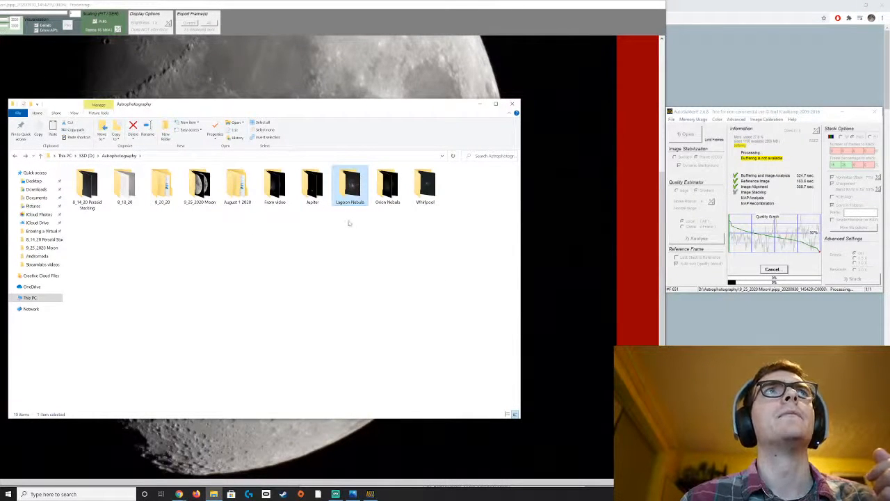
Step: Open the Mars 15 Final image from the Mars > July 25 2020 folder inside the Desktop's Astrophotography folder
left_click(15, 155)
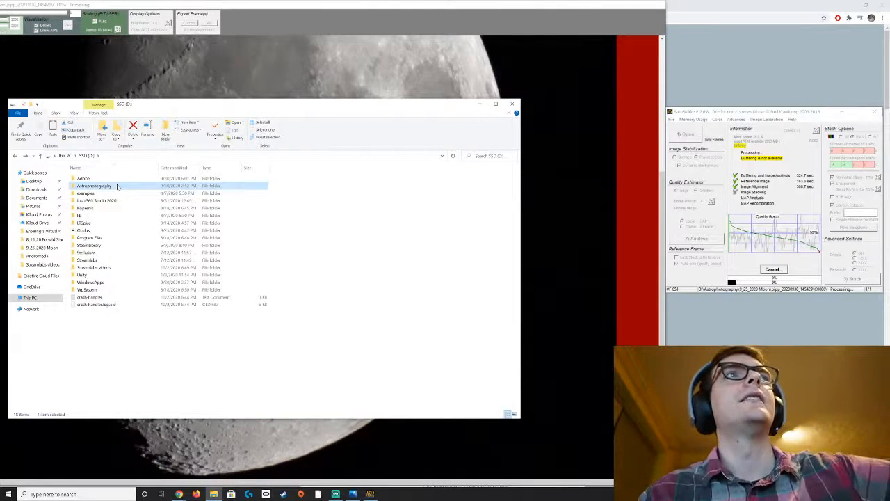
left_click(31, 181)
double_click(108, 188)
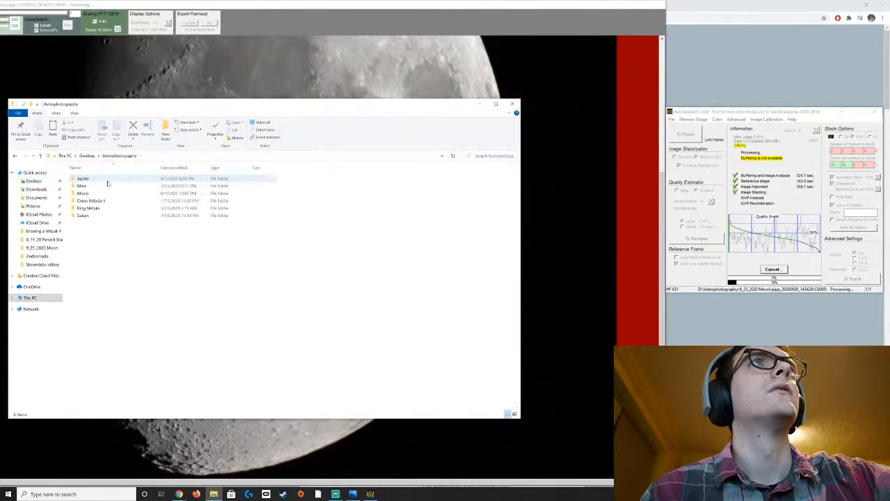
double_click(108, 188)
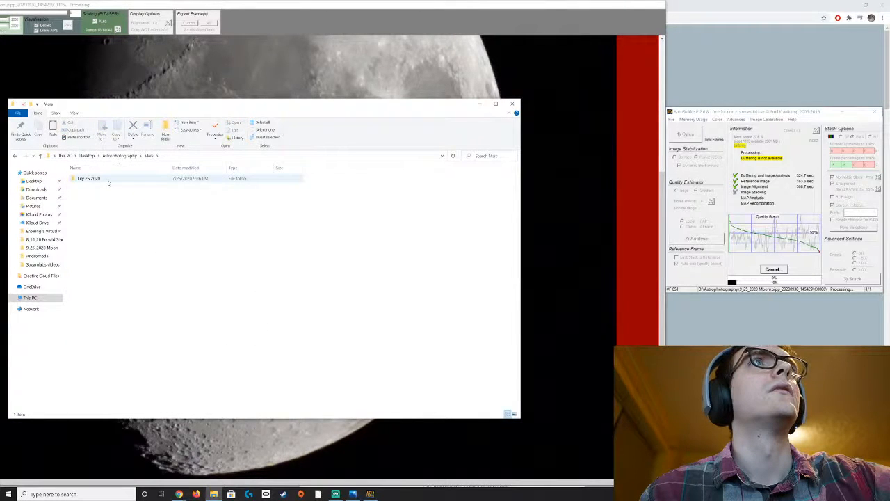
double_click(111, 178)
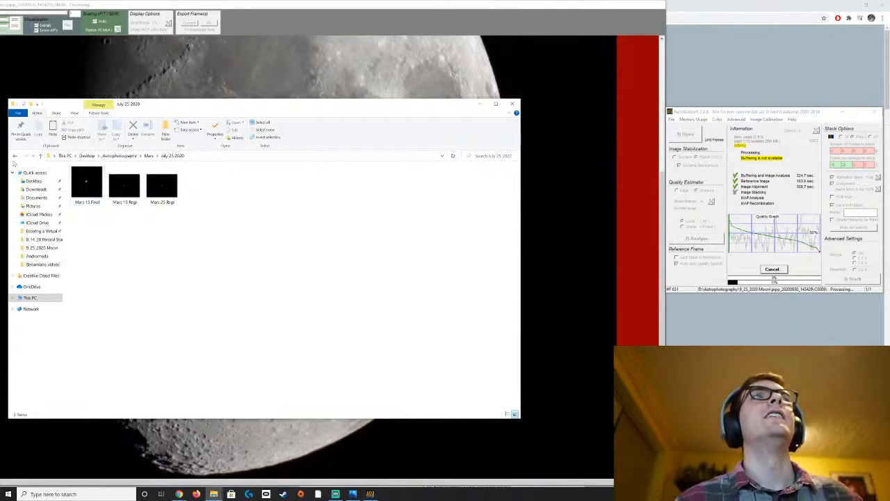
double_click(91, 187)
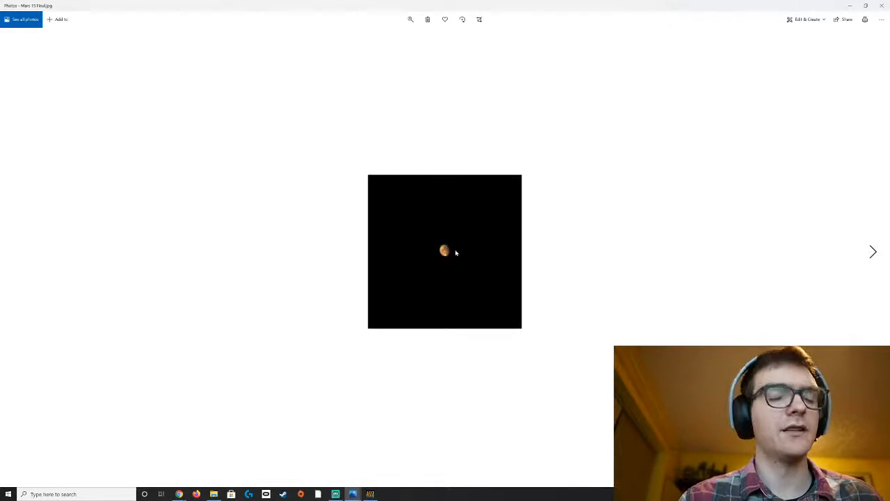
Step: Examine the planet in the Mars image up close, close the image and switch back to AutoStakkert
scroll(455, 250, "up", 3)
scroll(454, 253, "down", 1)
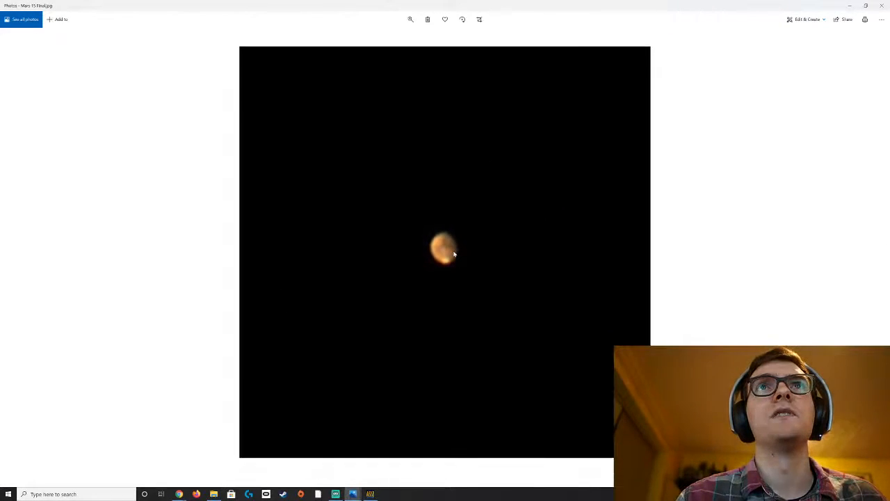
scroll(453, 253, "up", 1)
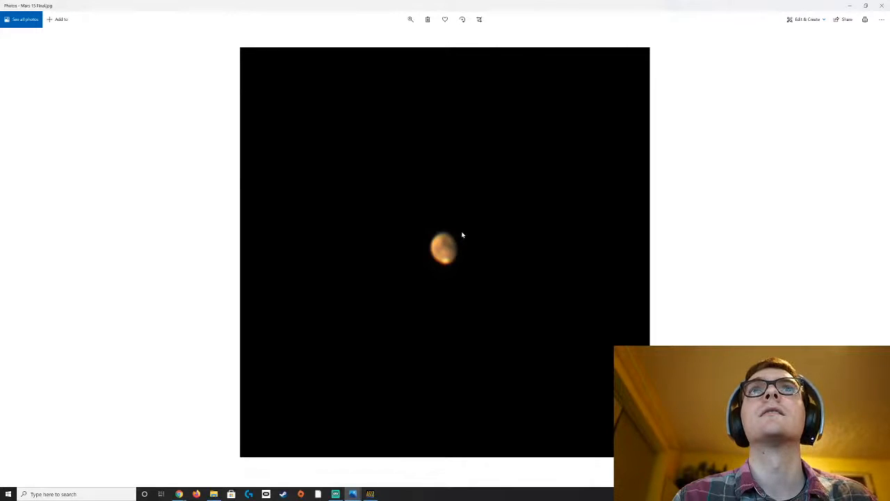
scroll(462, 235, "down", 2)
scroll(471, 233, "down", 1)
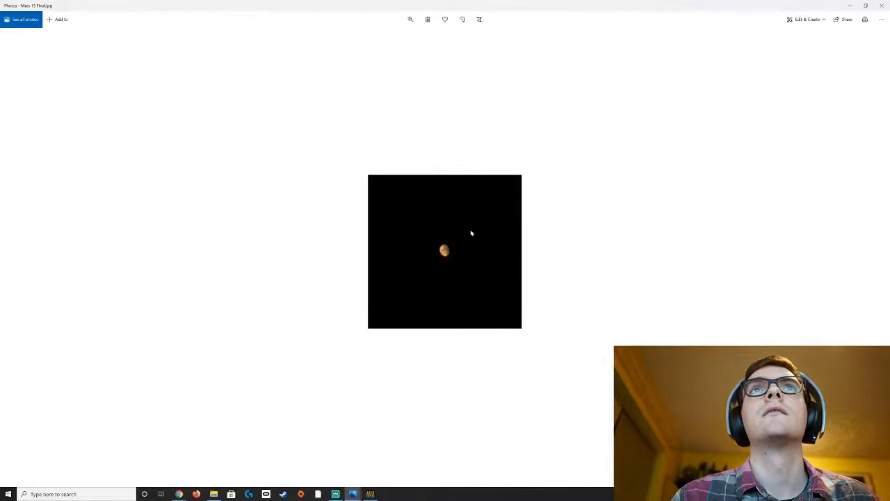
left_click(880, 4)
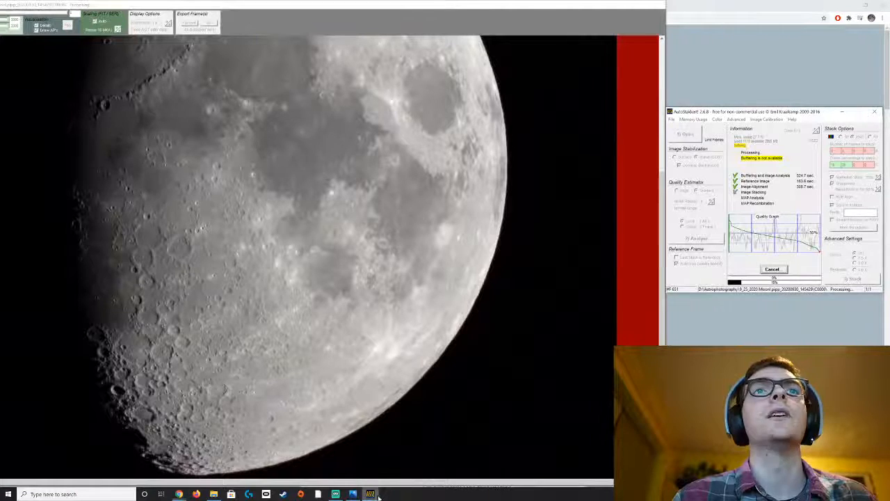
left_click(370, 494)
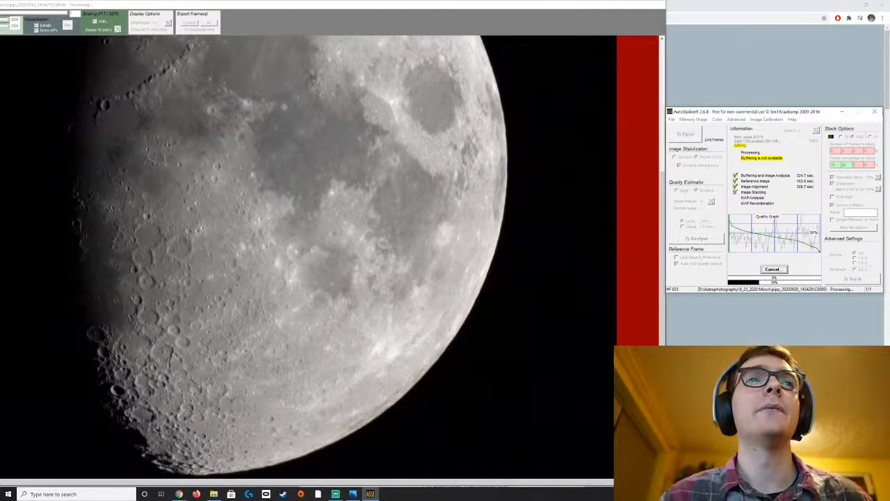
Step: Switch to File Explorer and open the Astrophotography folder on SSD (D:)
left_click(213, 494)
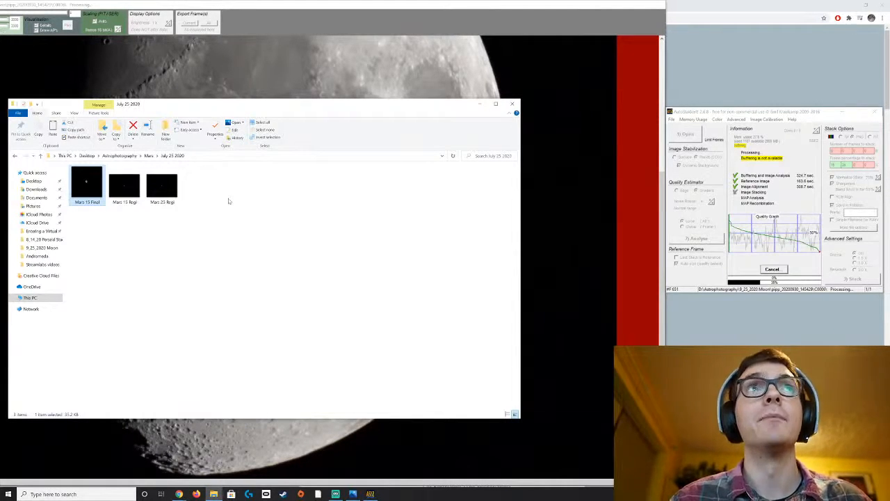
left_click(15, 156)
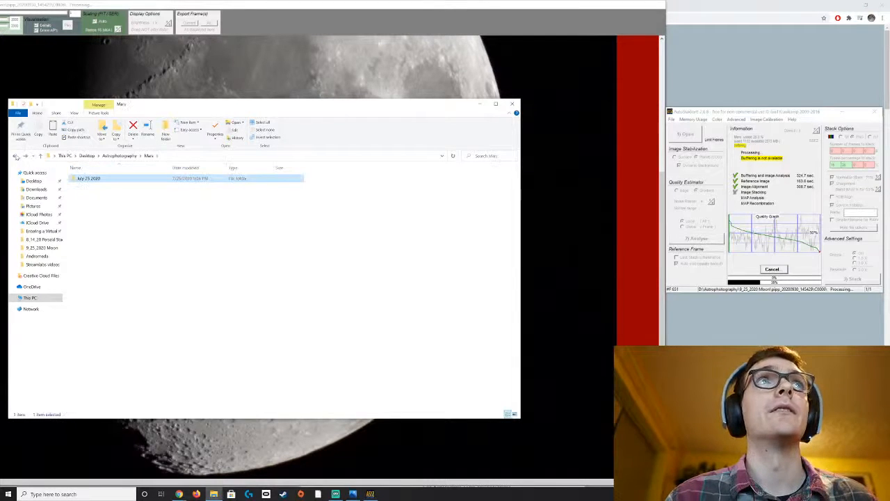
left_click(28, 298)
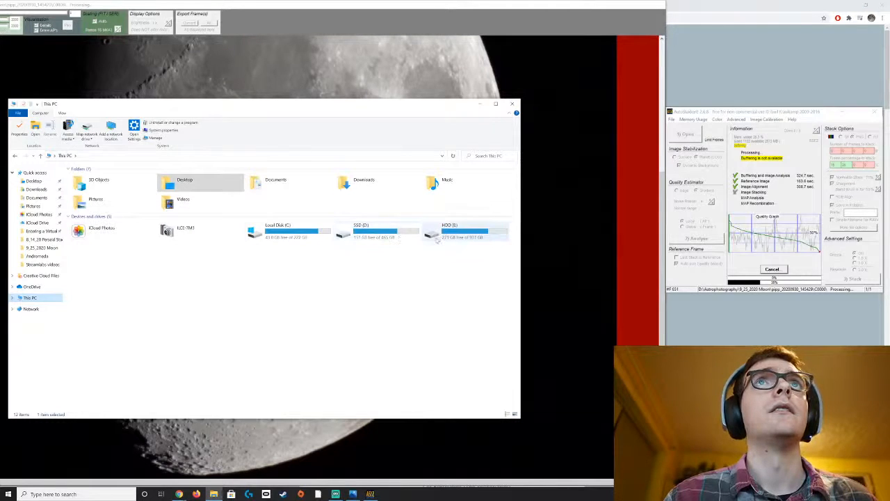
double_click(384, 236)
double_click(94, 186)
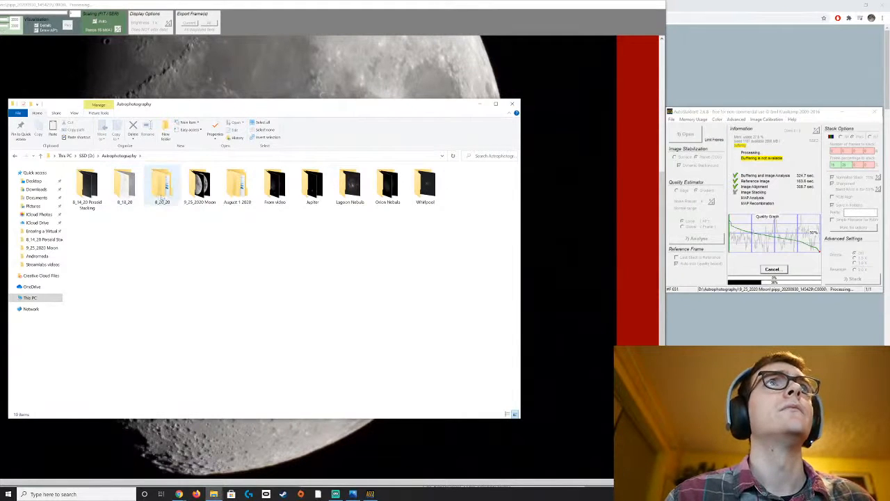
Step: Check the contents of the 8_20_20 and 9_25_2020 Moon folders and return to the Astrophotography folder
double_click(162, 184)
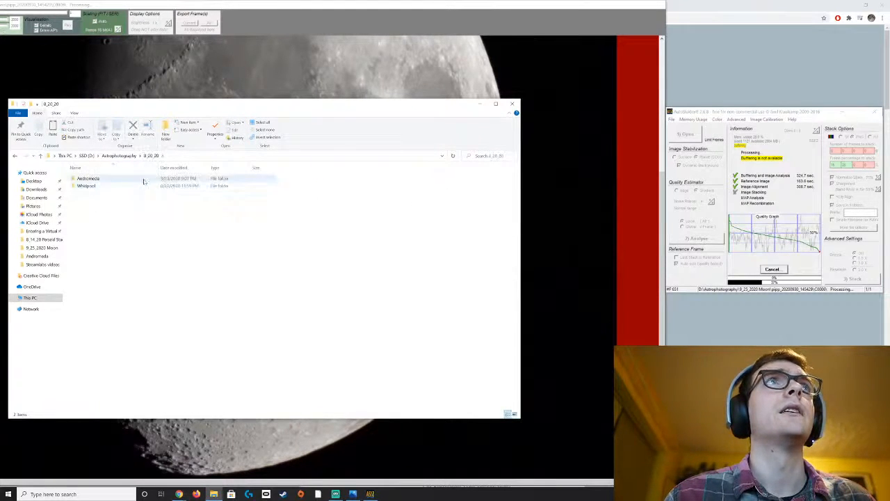
left_click(15, 157)
double_click(197, 184)
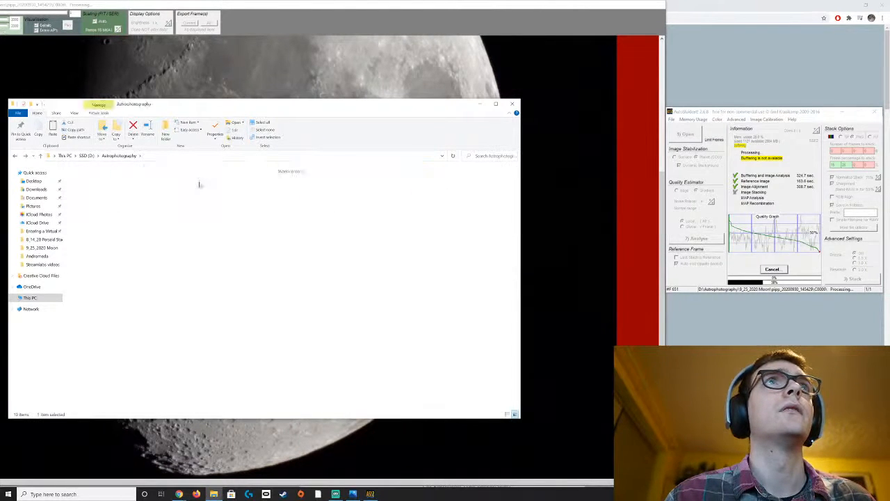
left_click(15, 155)
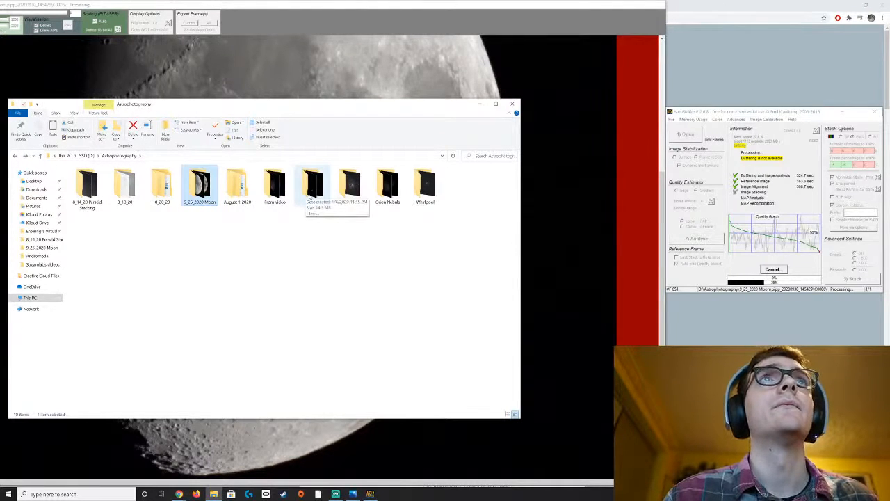
Step: Open the Trifid Nebula Final Facebook image from the 8_18_20 > Finals folder
double_click(125, 184)
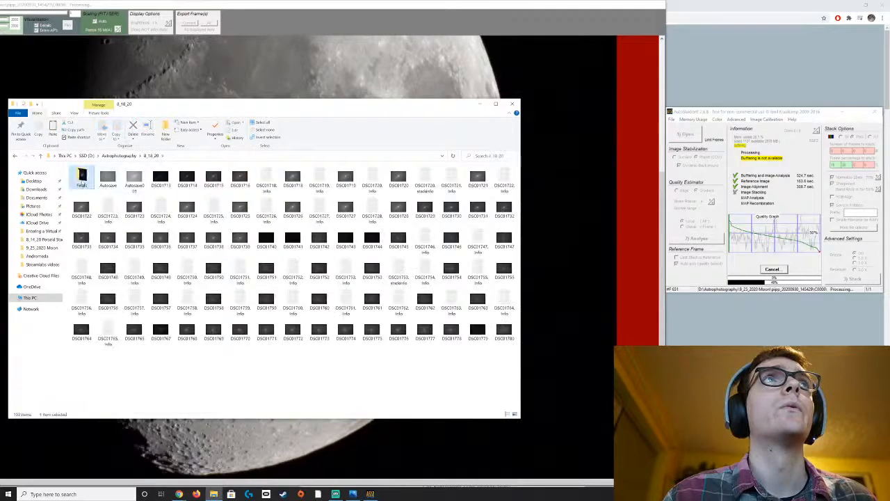
double_click(81, 180)
left_click(133, 180)
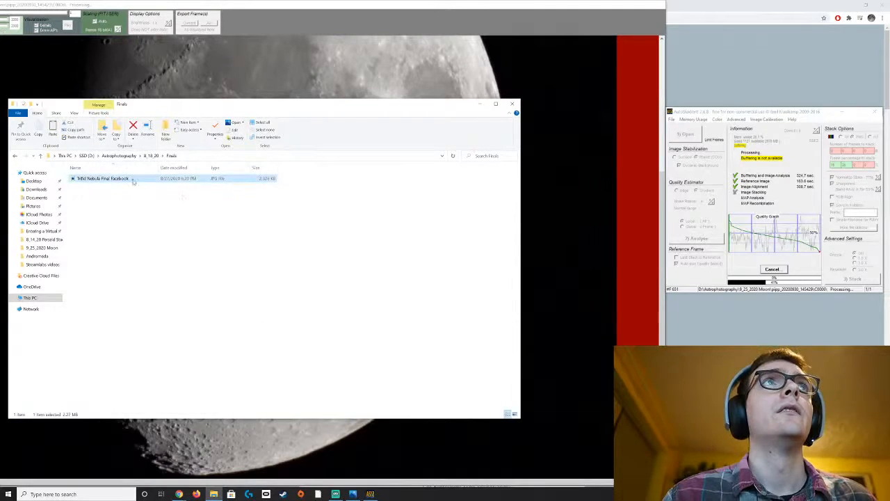
double_click(133, 180)
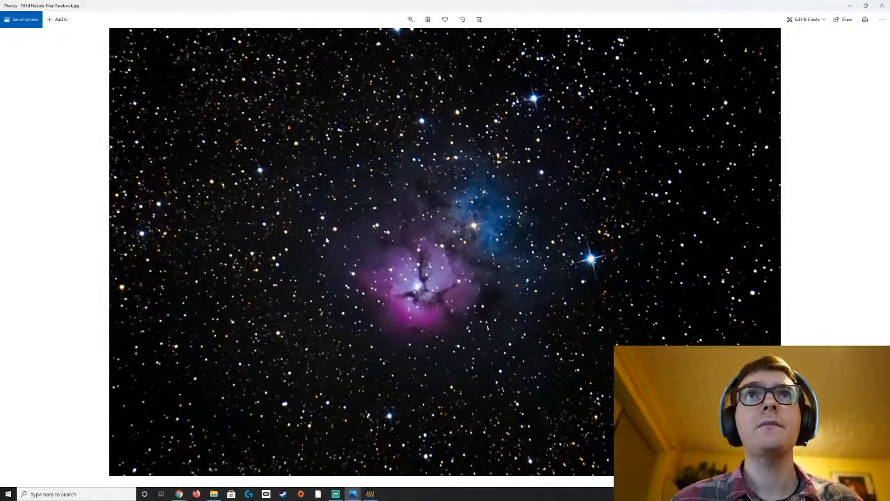
Step: Examine the pink and blue nebula regions and surrounding stars up close, ending with the whole Trifid Nebula image in view
scroll(485, 209, "up", 5)
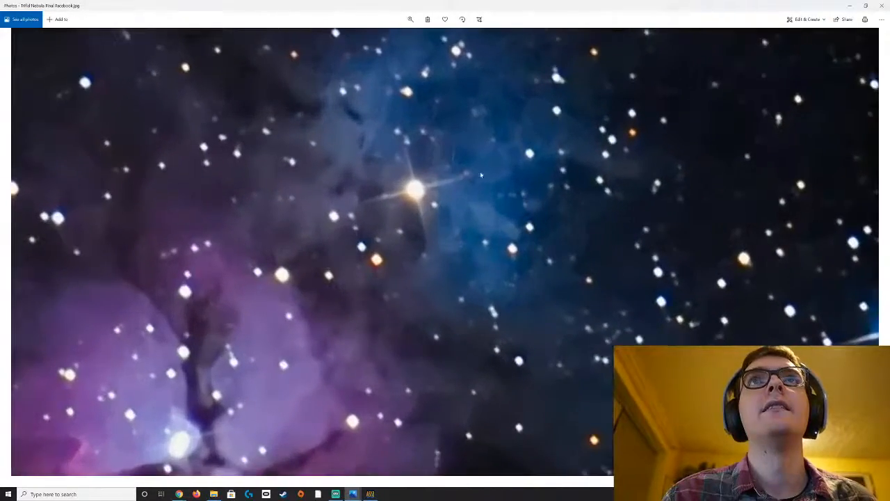
left_click_drag(481, 174, 492, 207)
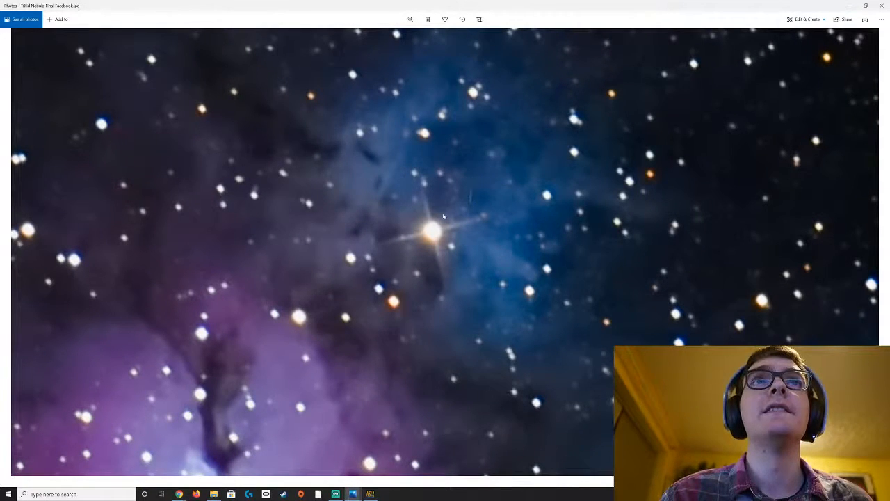
left_click_drag(161, 198, 288, 200)
scroll(291, 205, "down", 1)
left_click_drag(234, 206, 371, 215)
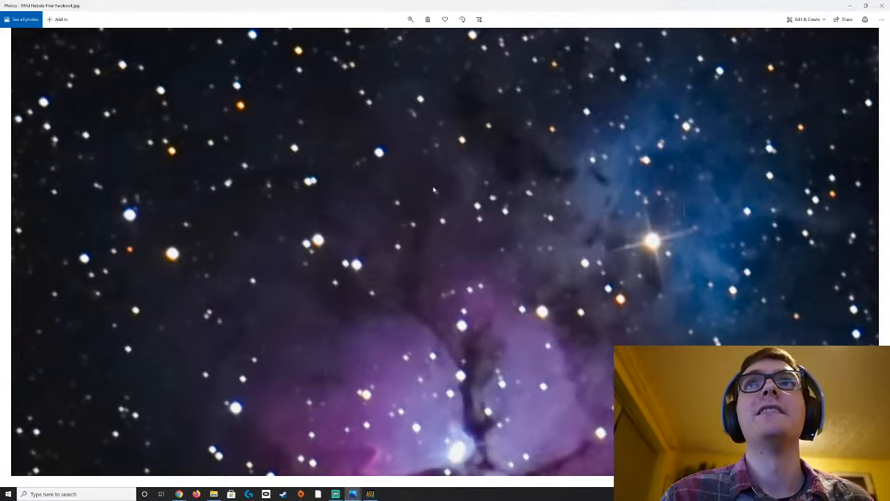
scroll(422, 183, "down", 3)
scroll(418, 190, "up", 1)
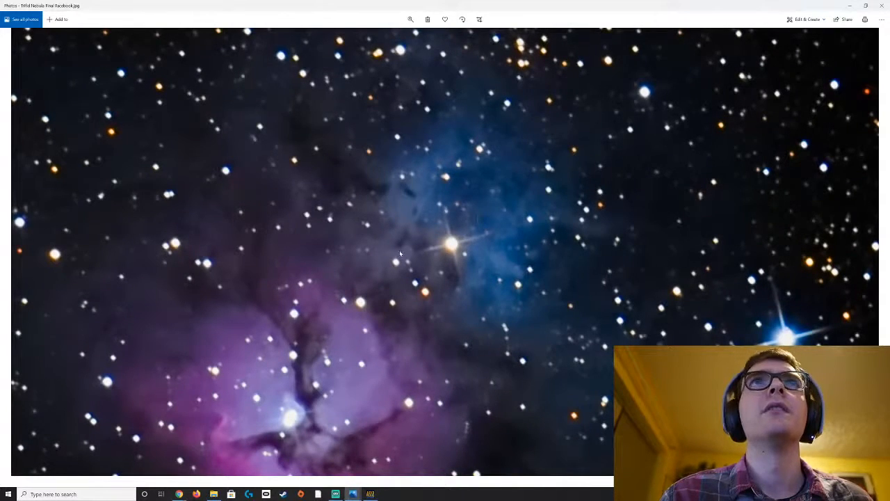
scroll(400, 254, "down", 2)
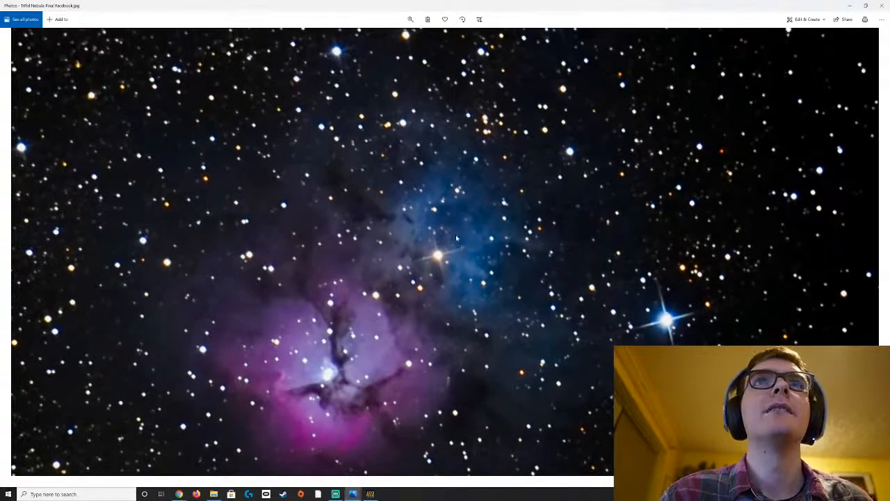
scroll(456, 238, "down", 3)
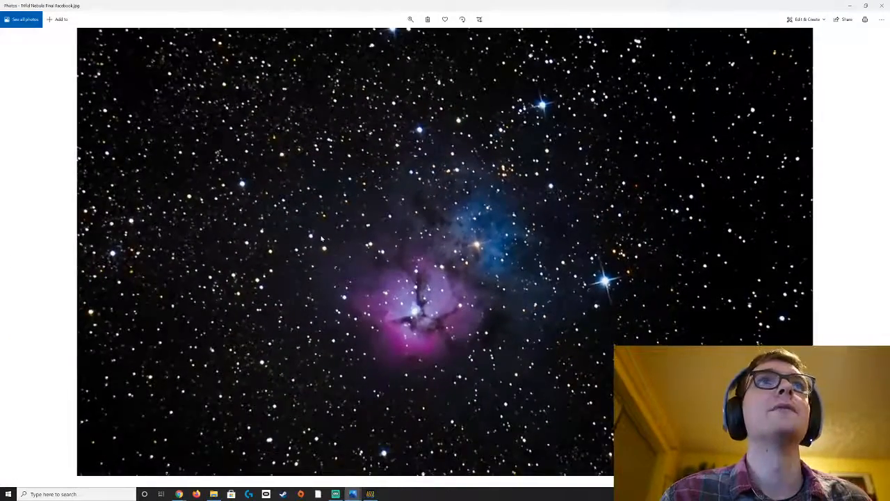
scroll(322, 239, "down", 1)
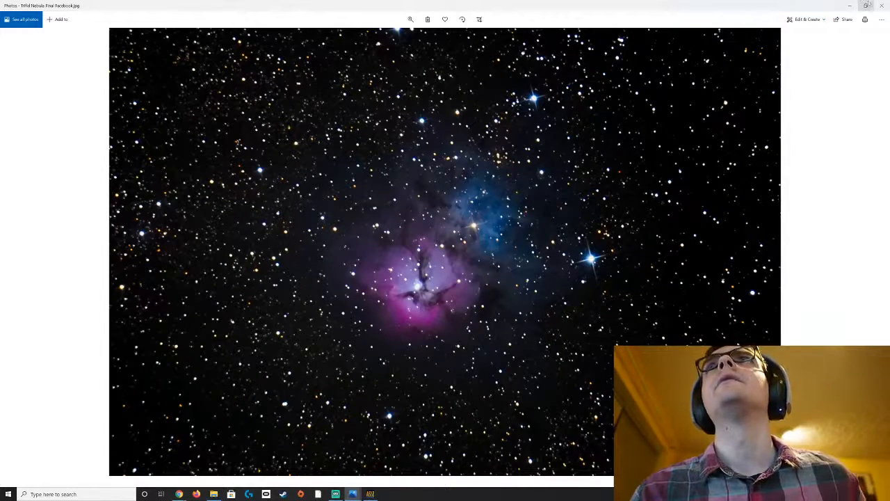
Step: Switch to AutoStakkert to check the stacking progress and reposition its control window beside the moon preview
left_click(371, 494)
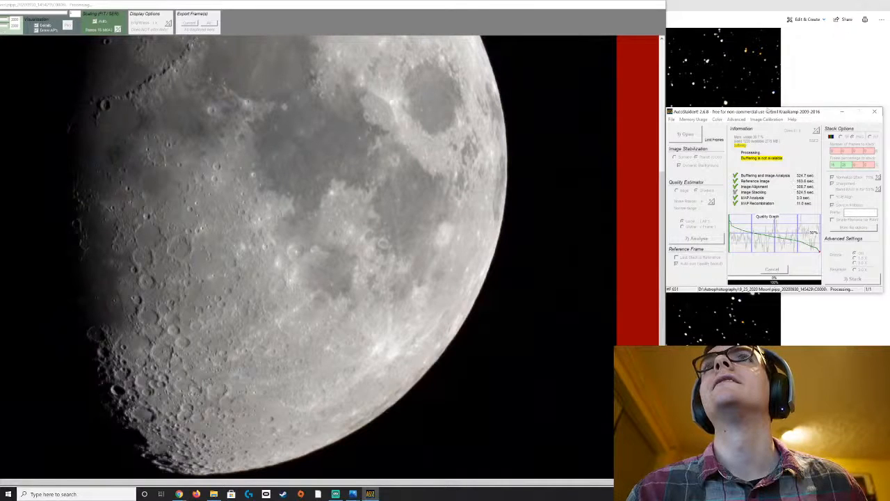
left_click_drag(763, 111, 718, 125)
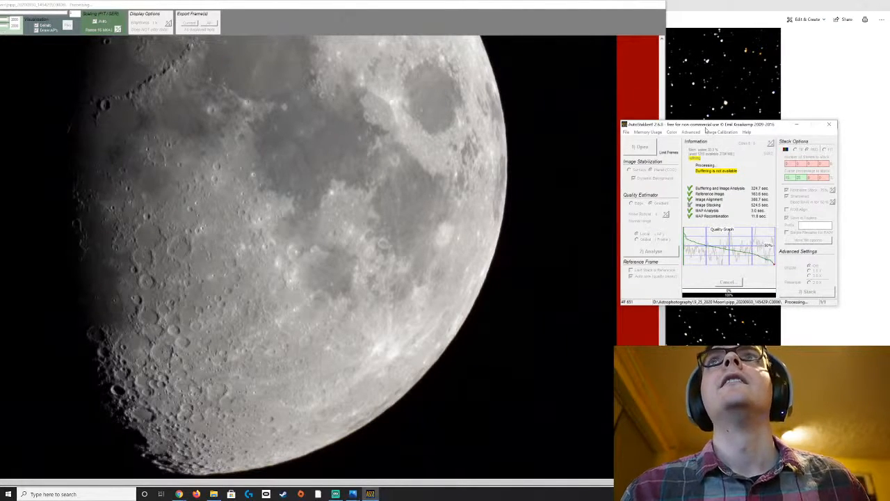
left_click_drag(708, 128, 746, 120)
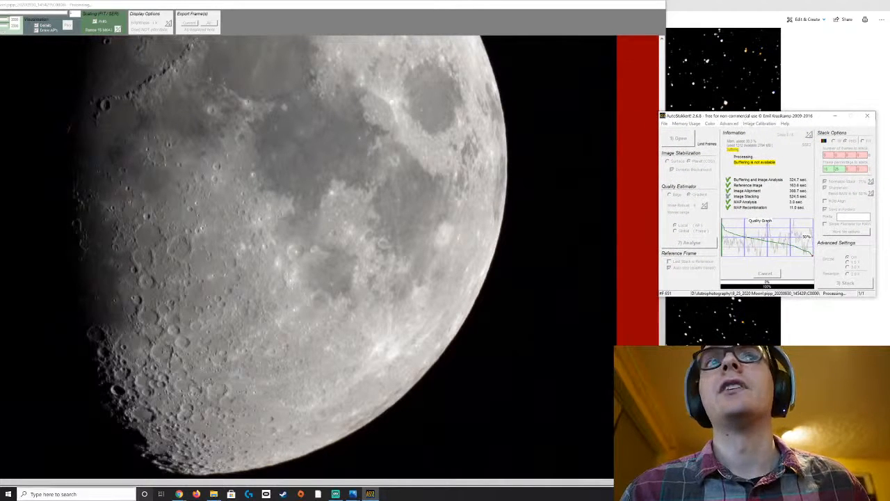
Step: Switch to File Explorer and open the 9_25_2020 Moon folder inside Astrophotography
left_click(219, 495)
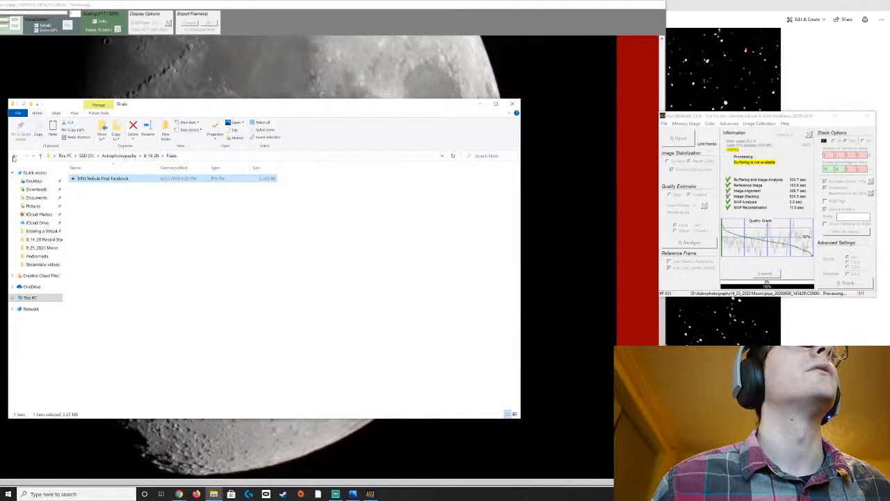
left_click(12, 157)
left_click(12, 157)
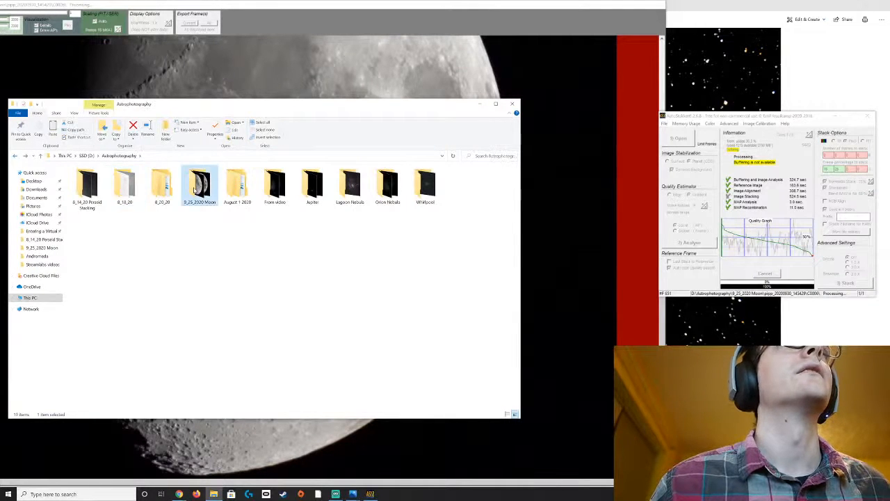
double_click(199, 184)
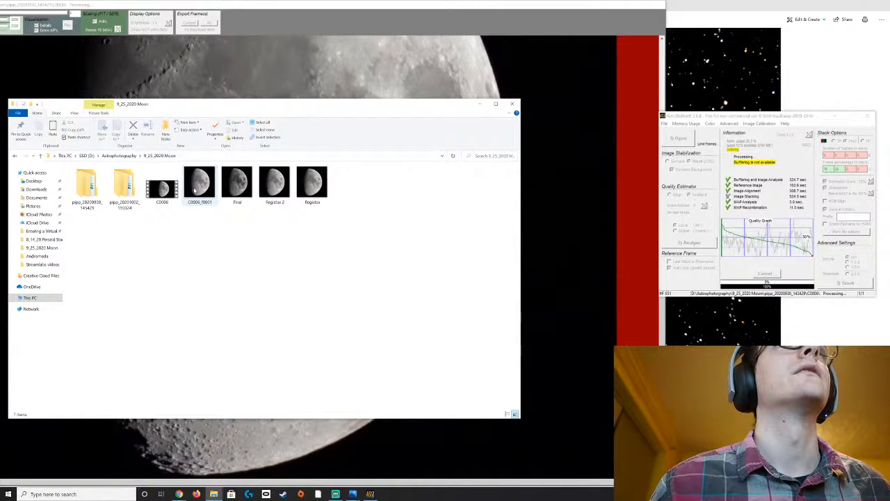
Step: Check the contents of the pipp_20201002_193324 folder, return and open the pipp_20200930_145429 folder
double_click(125, 184)
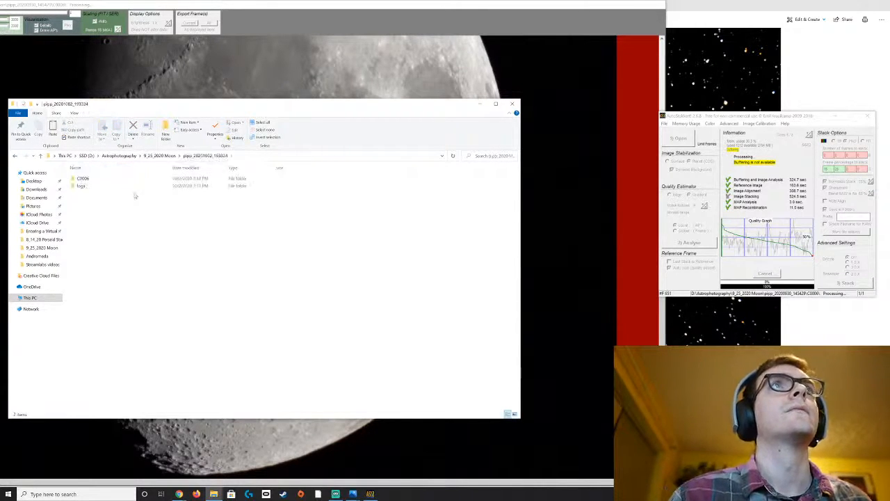
left_click(15, 156)
double_click(100, 180)
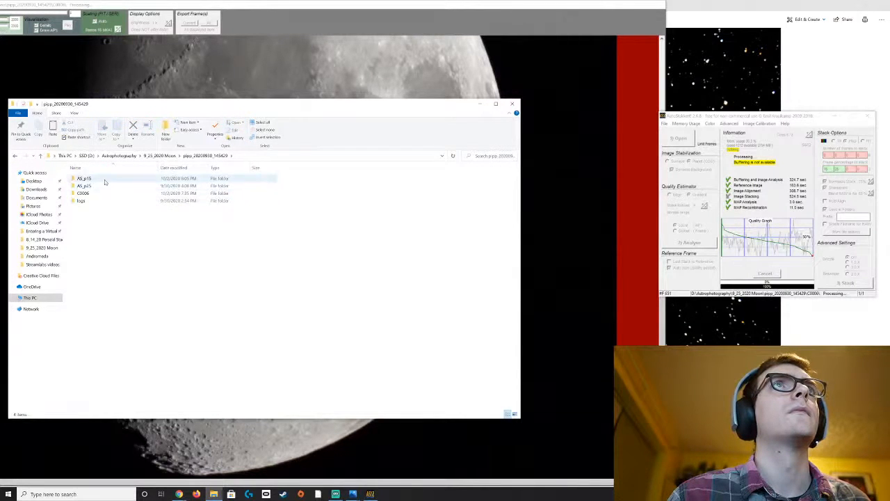
Step: Check the AS_p25 and AS_p15 folders for stacked images, return to the 9_25_2020 Moon folder and minimize File Explorer
double_click(105, 186)
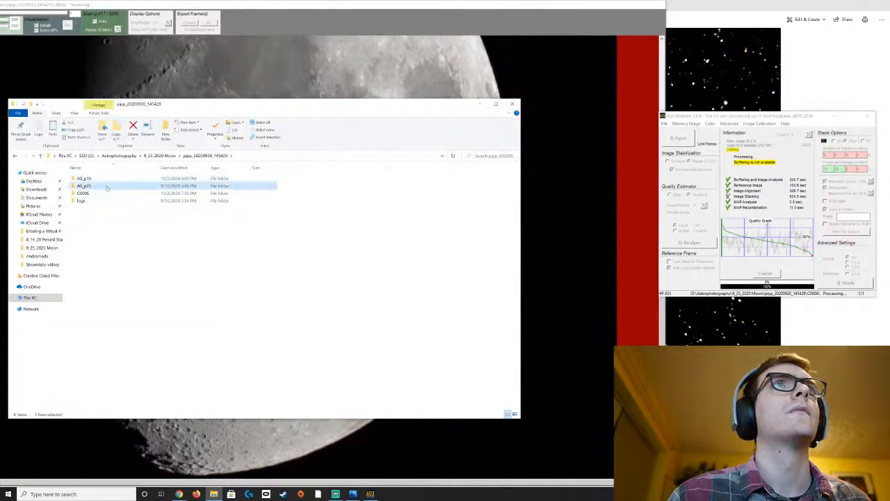
left_click(15, 156)
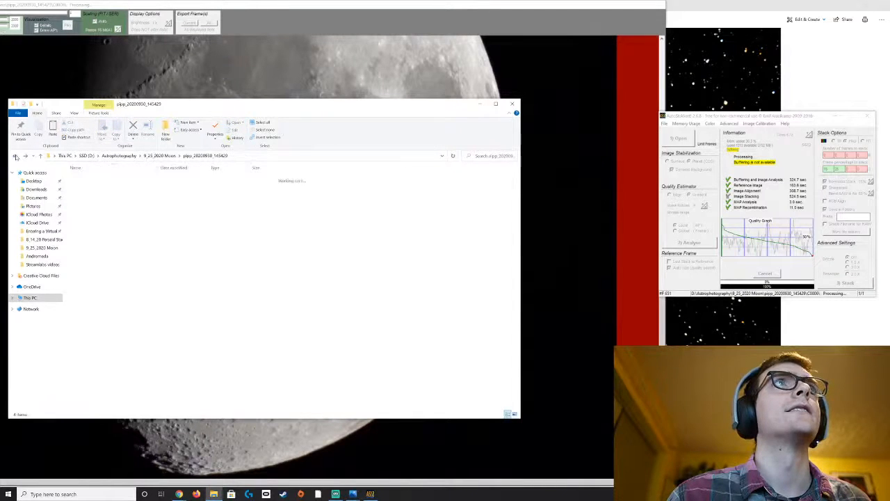
double_click(108, 179)
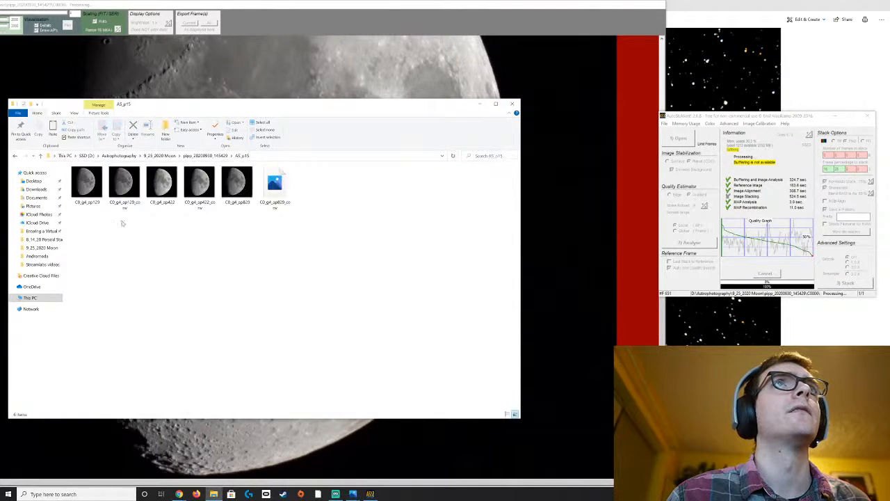
left_click(22, 155)
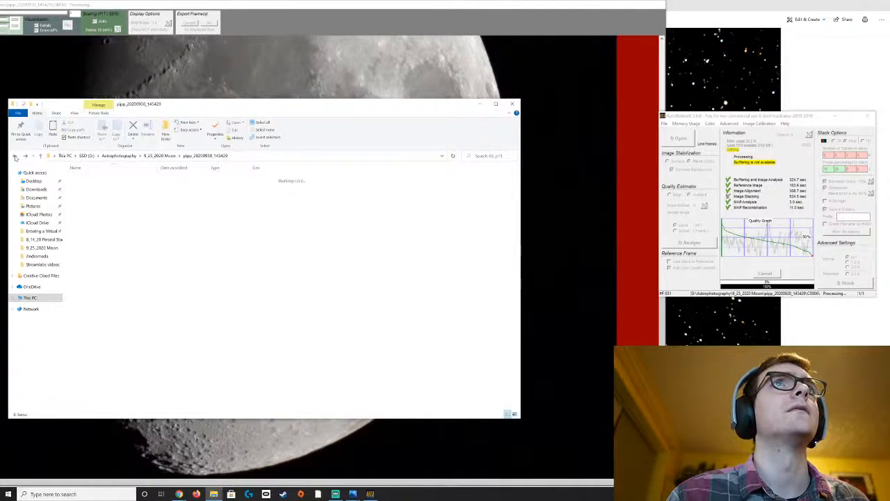
double_click(91, 183)
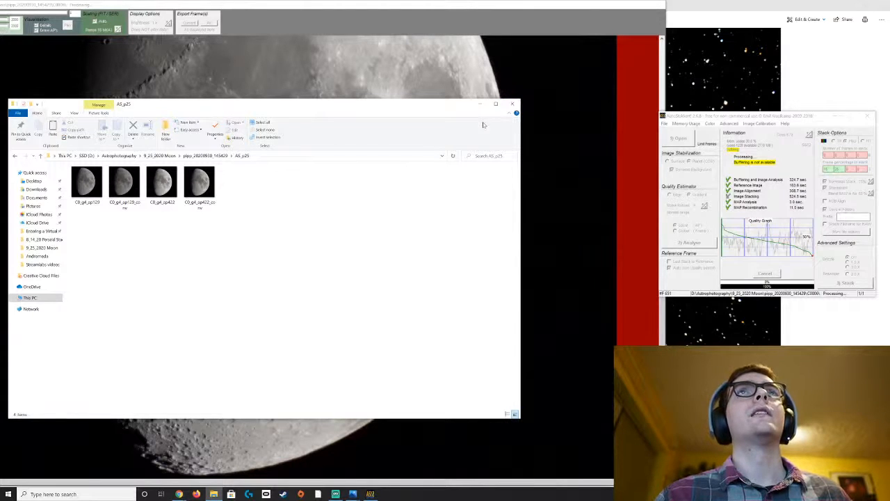
left_click(13, 157)
left_click(13, 157)
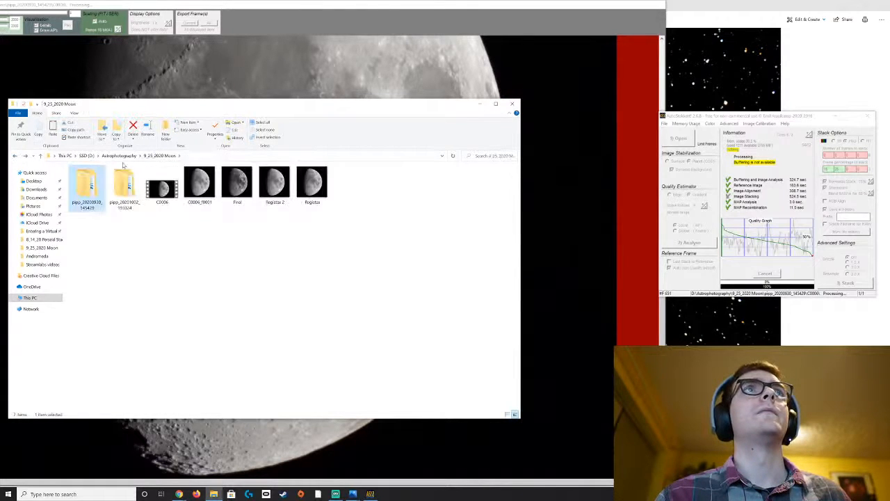
left_click(477, 104)
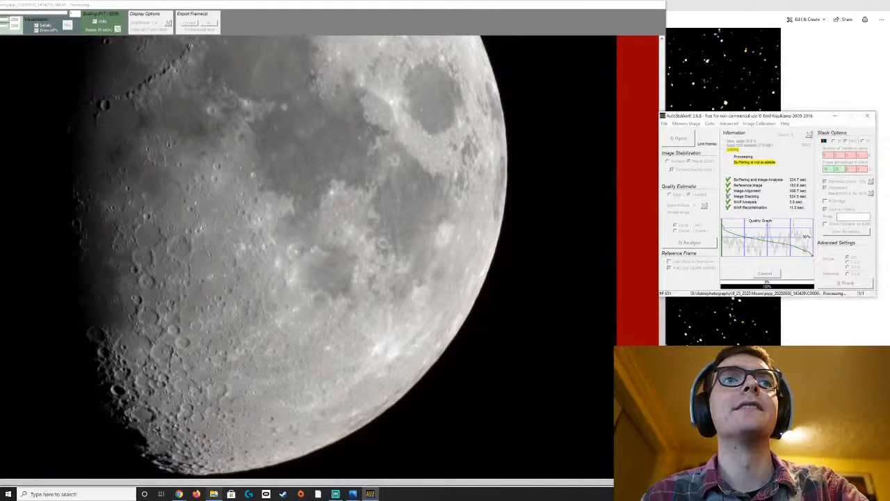
left_click(214, 494)
left_click(160, 253)
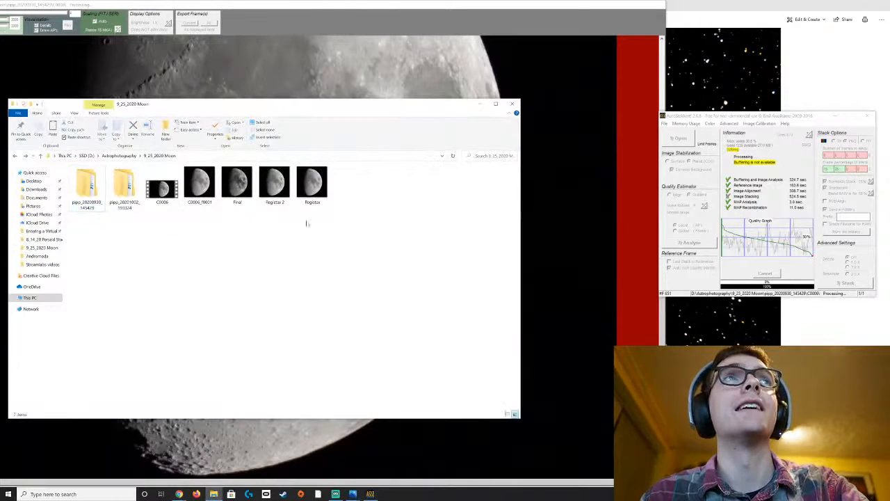
left_click(479, 103)
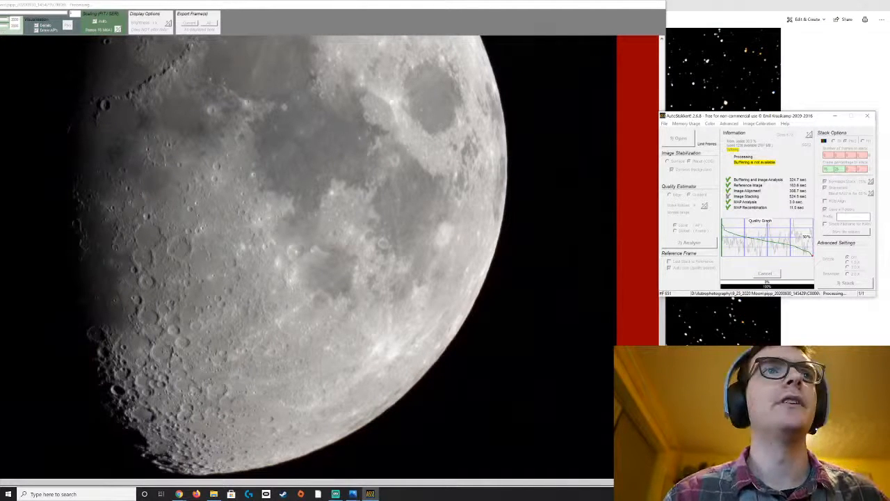
Step: Switch to File Explorer, check the pipp_20201002_193324 folder and open the pipp_20200930_145429 folder in 9_25_2020 Moon
left_click(213, 493)
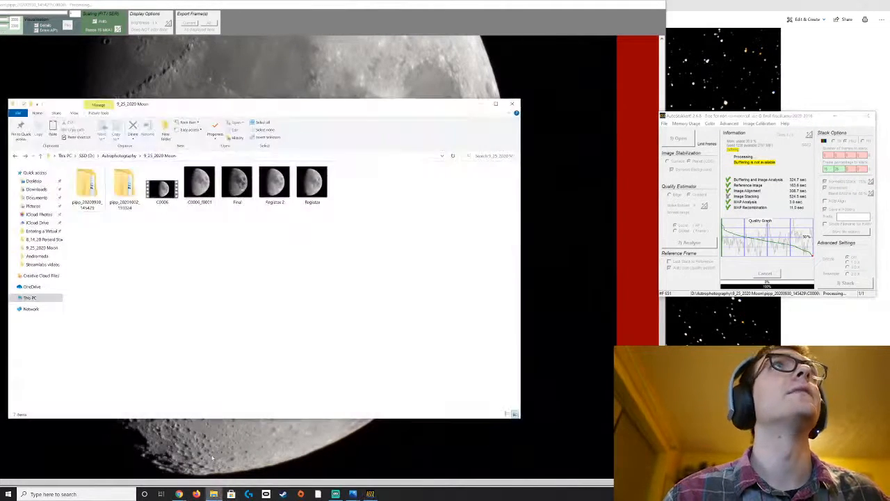
left_click(122, 198)
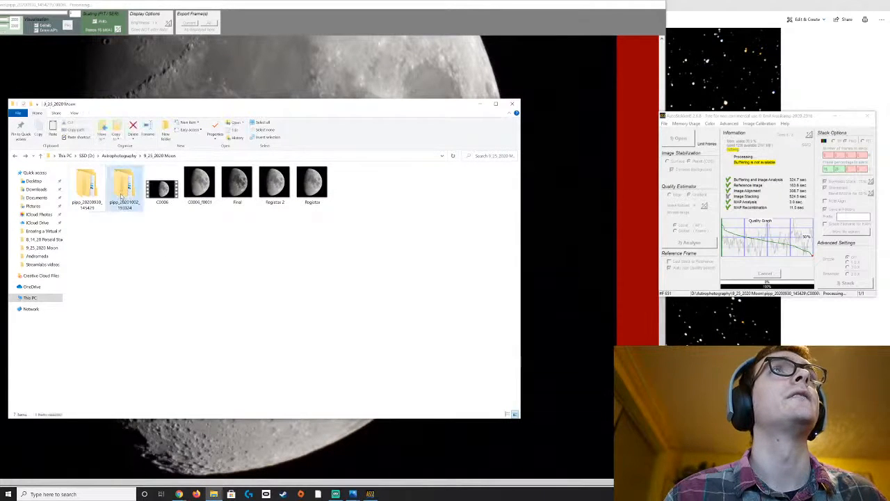
double_click(122, 197)
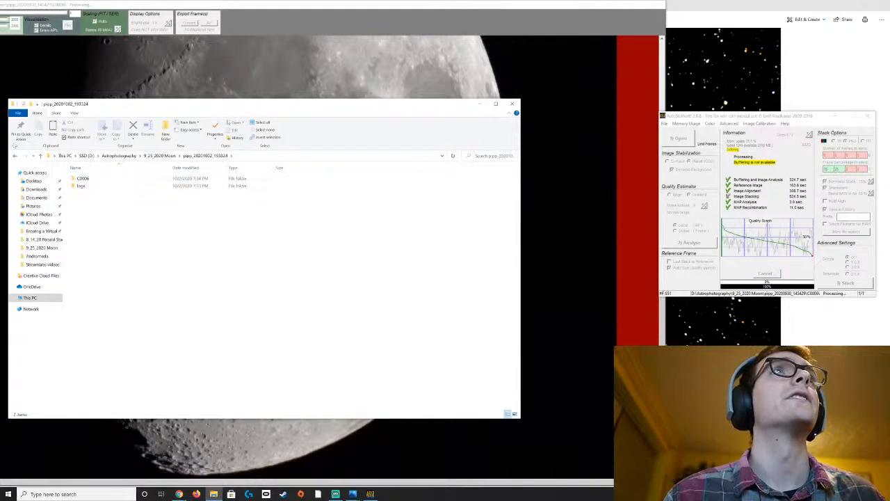
left_click(15, 155)
left_click(89, 188)
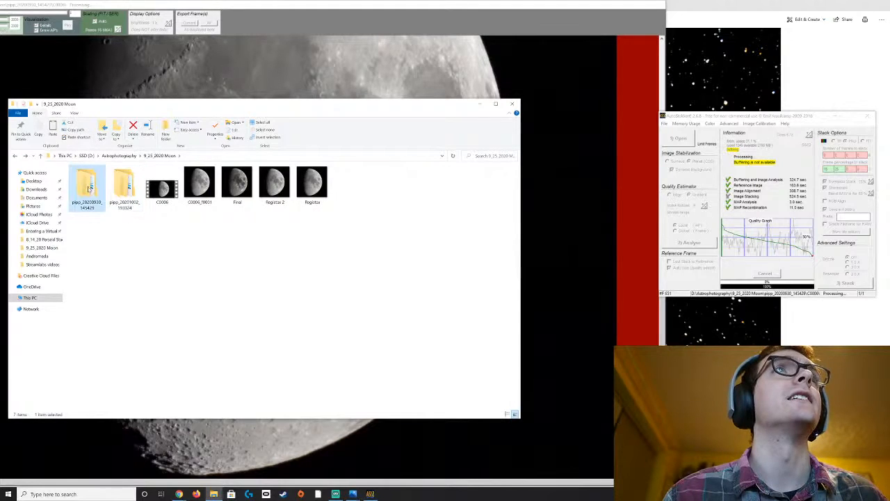
double_click(89, 188)
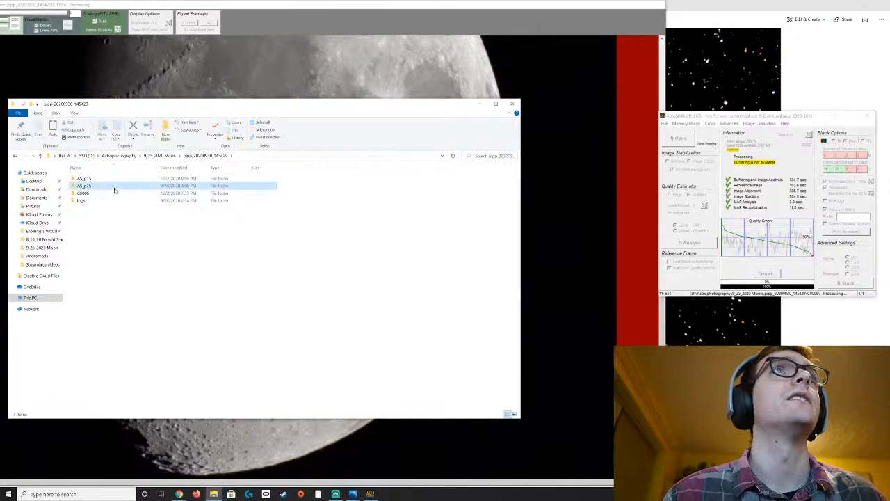
Step: Open the AS_p25 folder in File Explorer, switch back to AutoStakkert and check the stacking progress while repositioning its main window
double_click(113, 186)
left_click(556, 121)
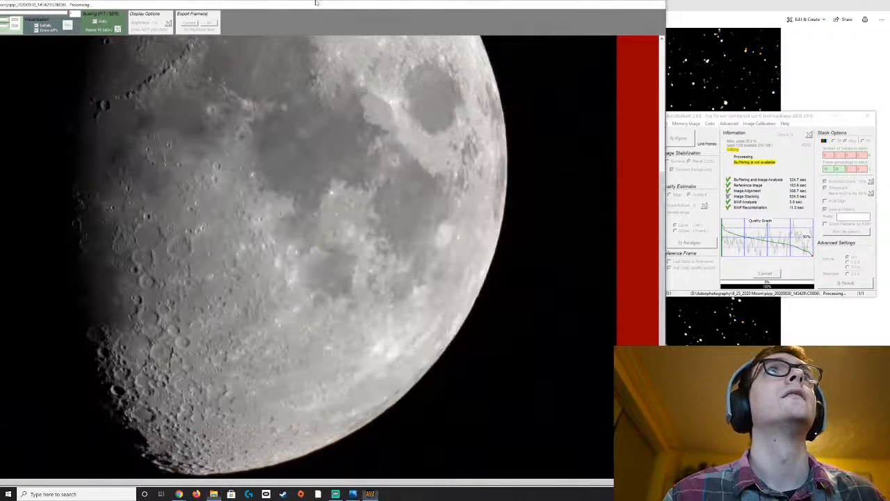
left_click(775, 119)
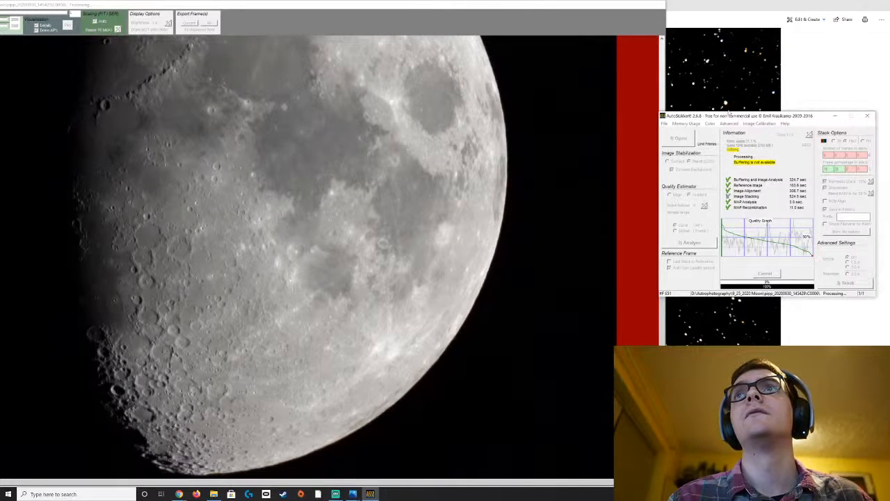
left_click_drag(731, 117, 737, 110)
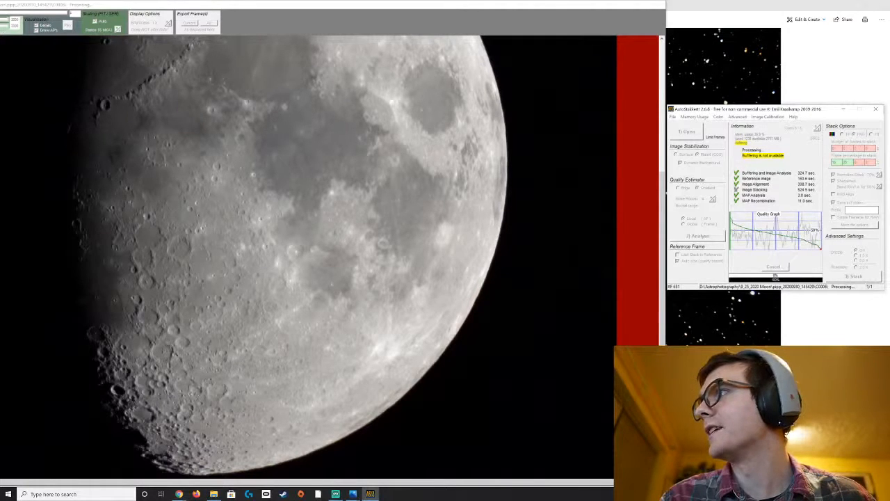
key("alt+Tab")
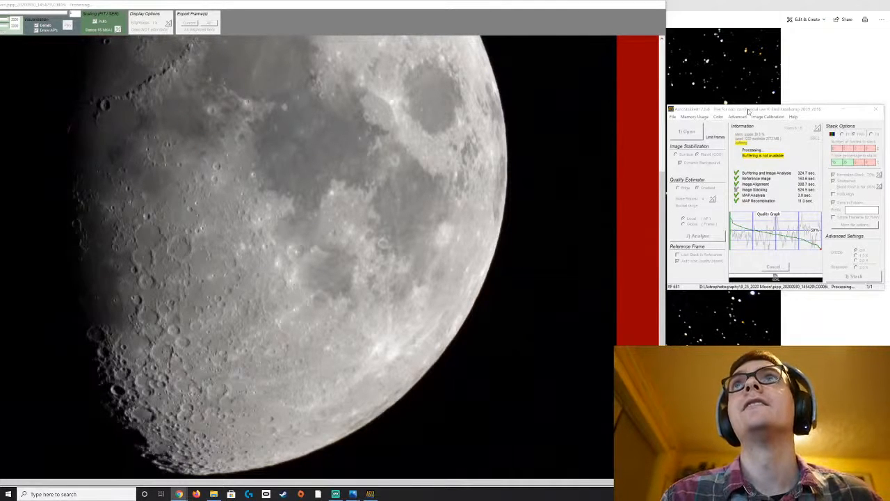
left_click_drag(748, 111, 751, 101)
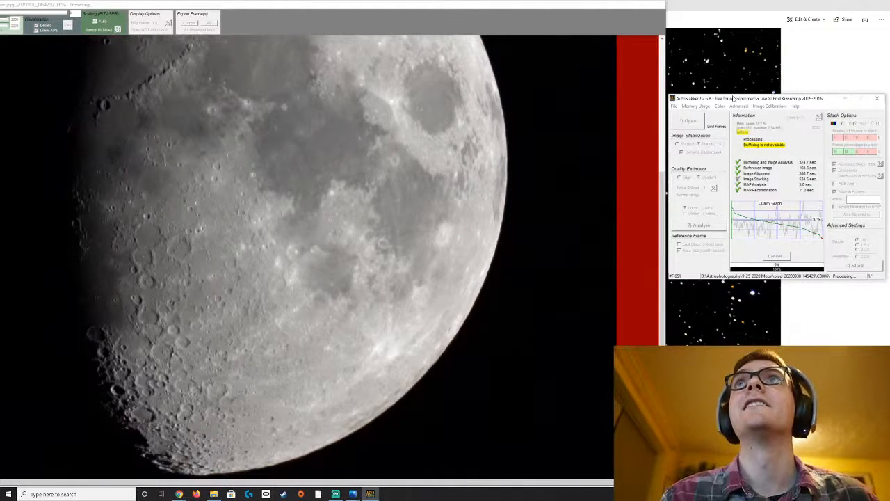
left_click_drag(734, 98, 733, 93)
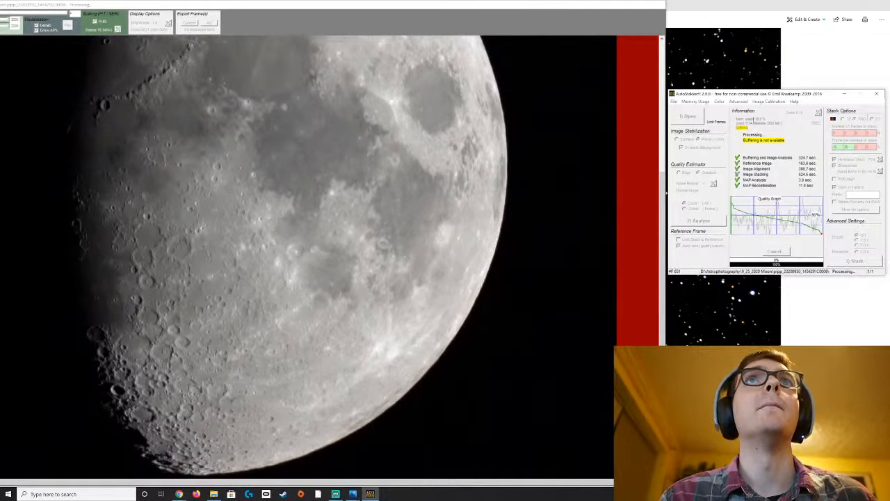
Step: Move the moon preview window to uncover what is behind it and try to close AutoStakkert
left_click_drag(506, 9, 638, 69)
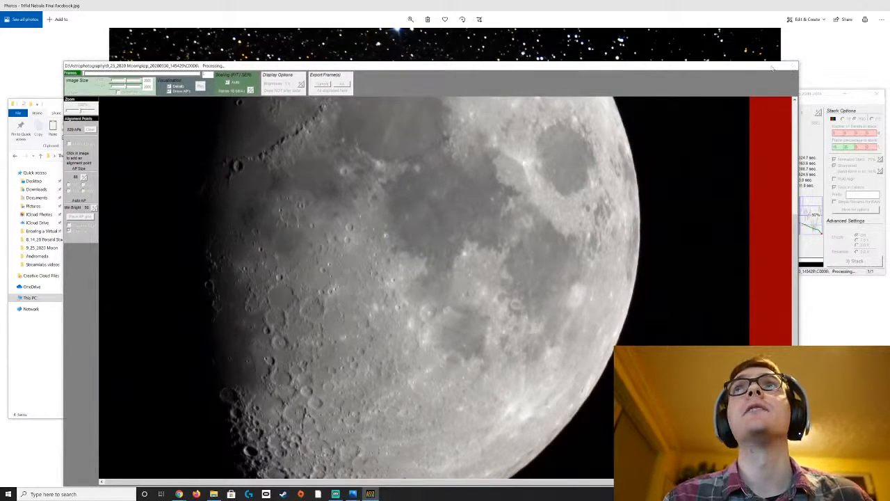
left_click_drag(773, 68, 734, 22)
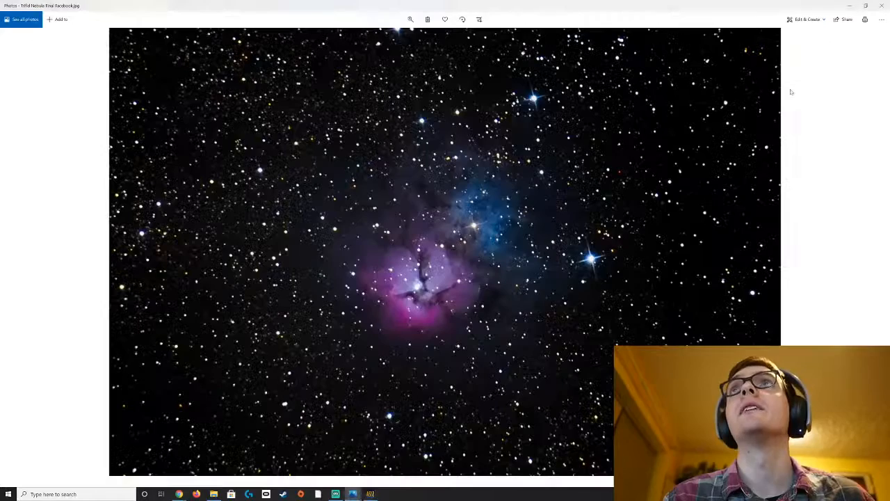
left_click(370, 494)
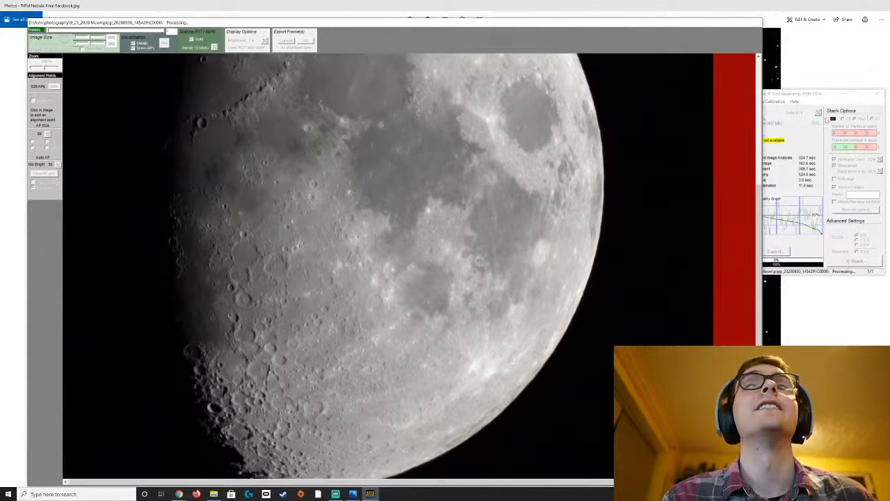
left_click(879, 93)
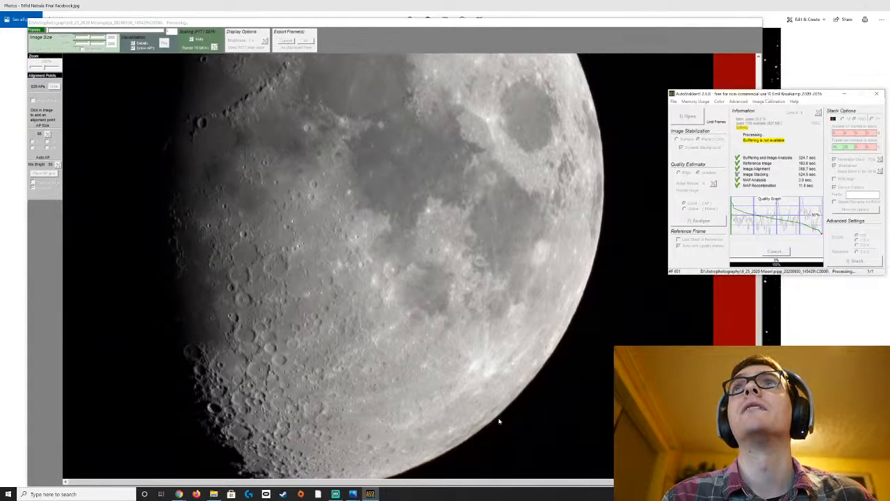
right_click(370, 494)
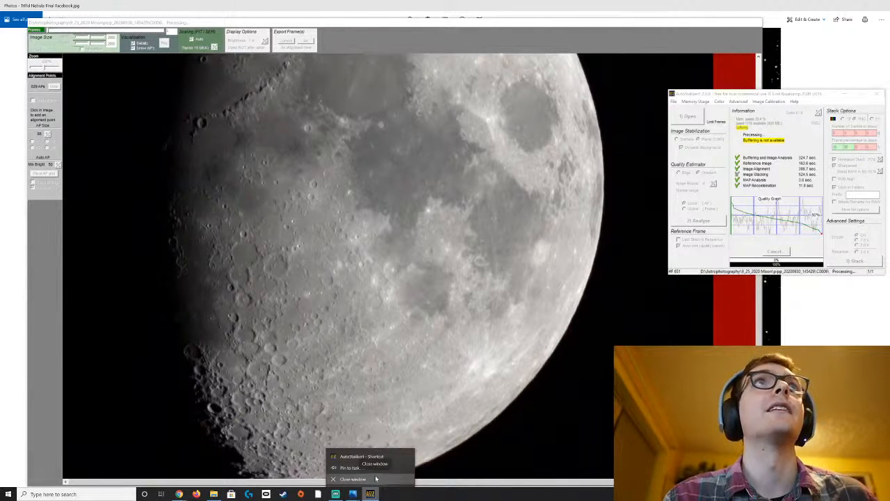
left_click(375, 478)
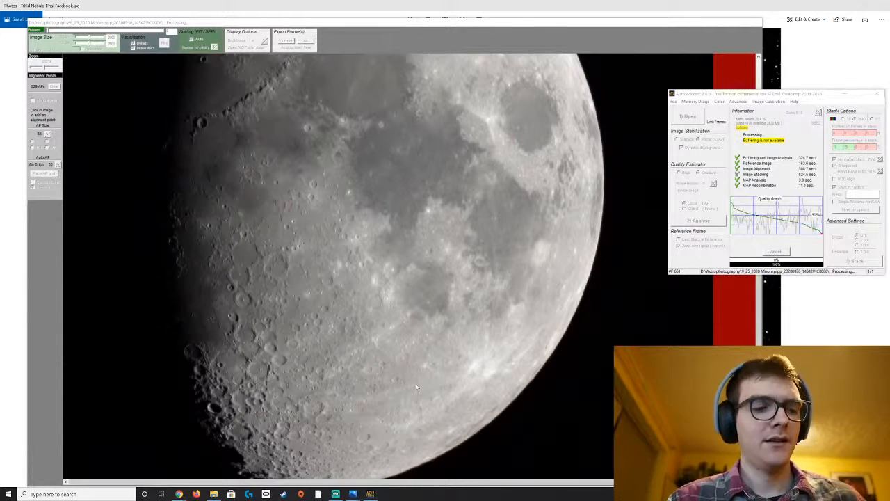
Step: Force AutoStakkert2 to end in Task Manager and close Task Manager
key("ctrl+shift+Escape")
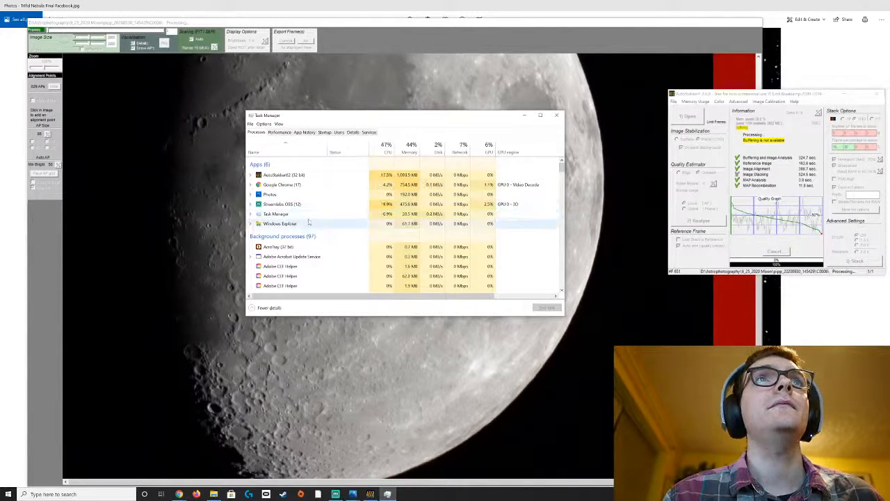
left_click(323, 176)
left_click(546, 307)
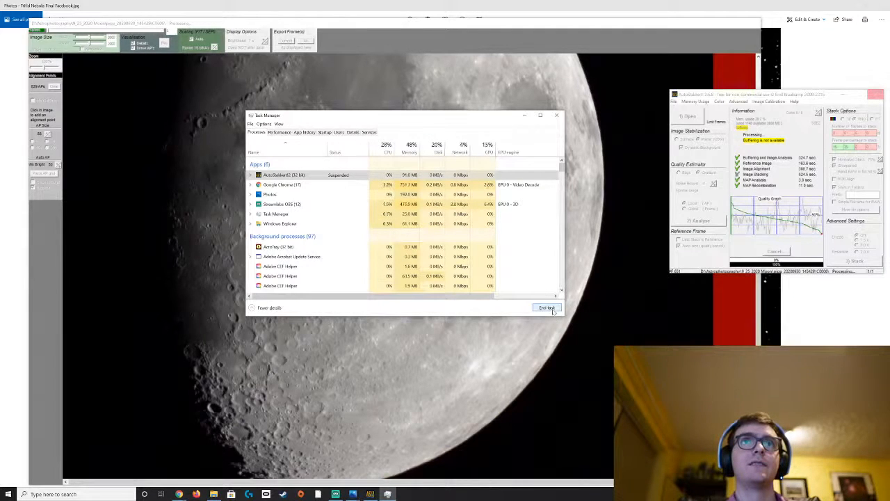
left_click(310, 176)
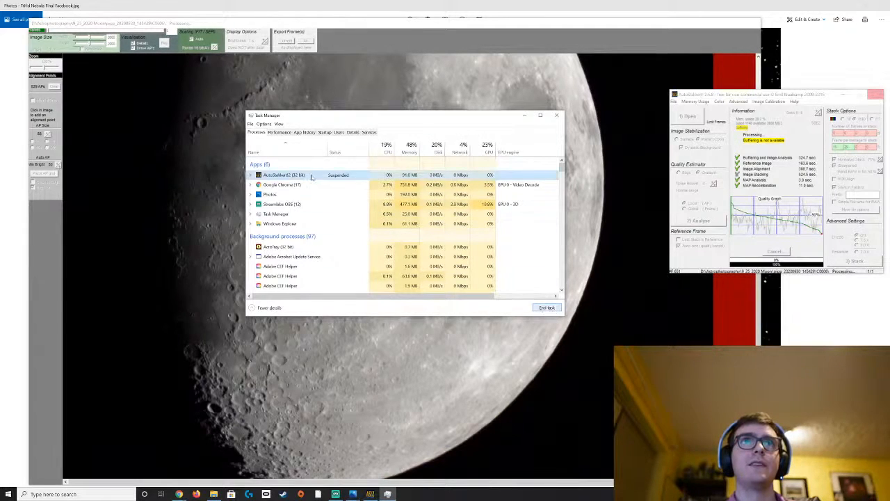
left_click(546, 308)
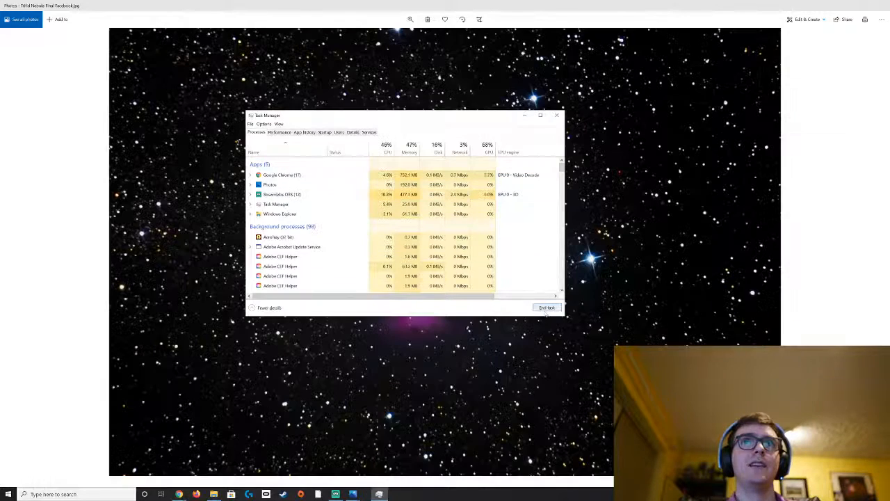
left_click(558, 116)
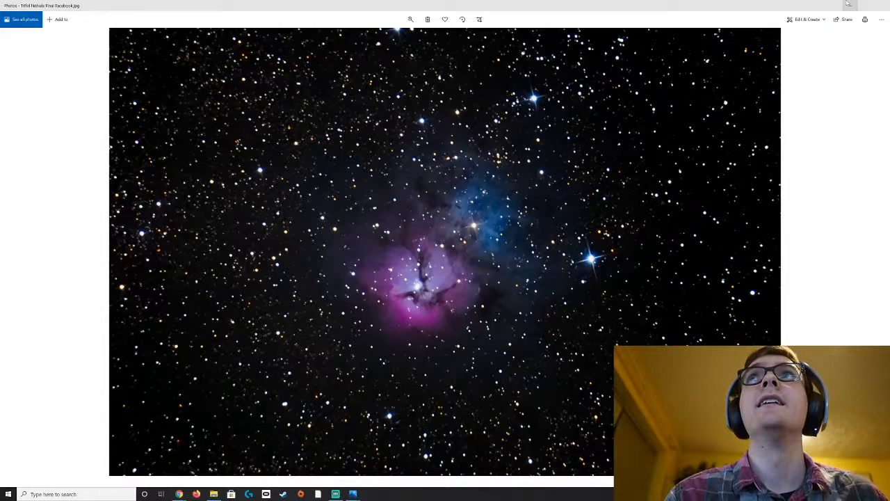
Step: Minimize the Trifid Nebula photo and launch RegiStax
left_click(854, 4)
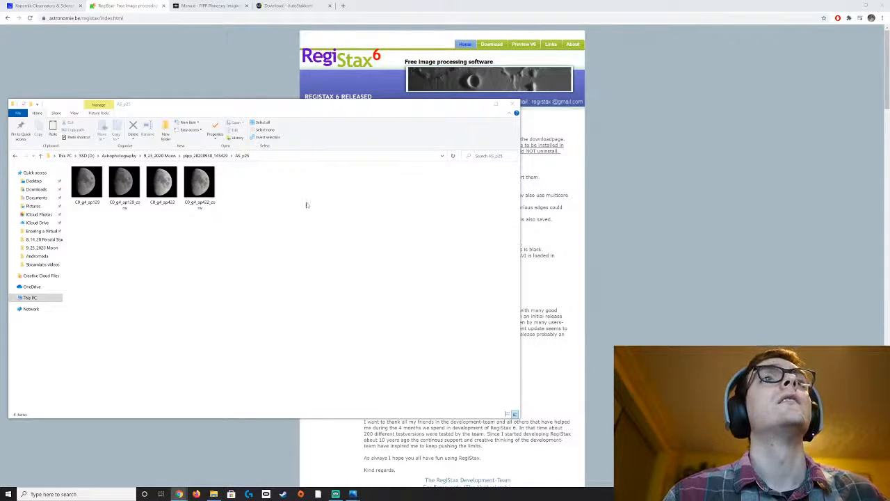
left_click(7, 494)
scroll(295, 358, "down", 5)
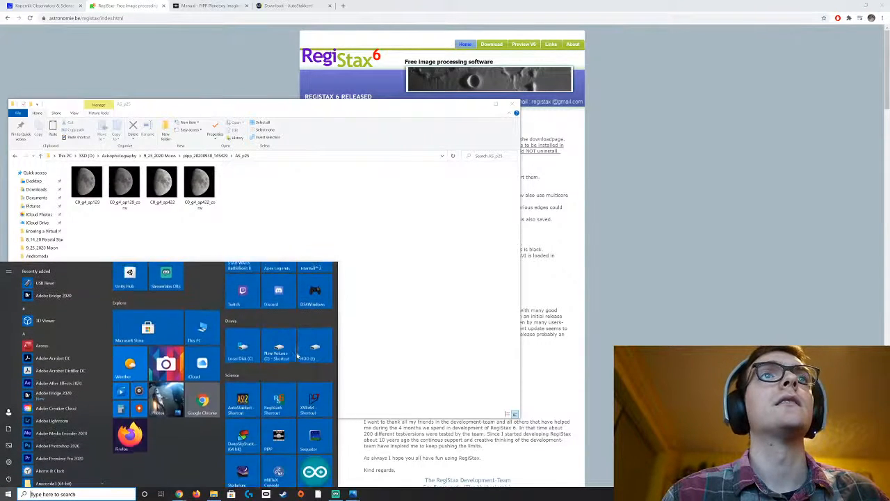
left_click(292, 389)
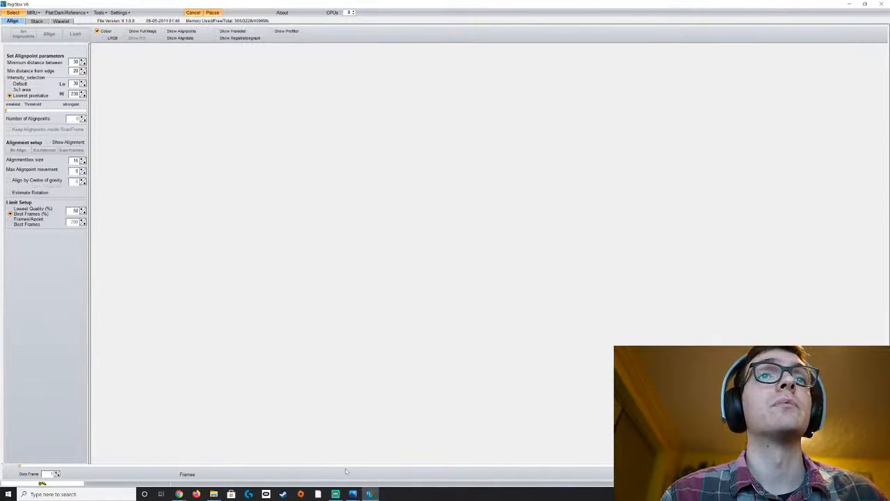
Step: Bring File Explorer in front of RegiStax, move its window aside and open the AS_p15 folder in pipp_20200930_145429
left_click(214, 494)
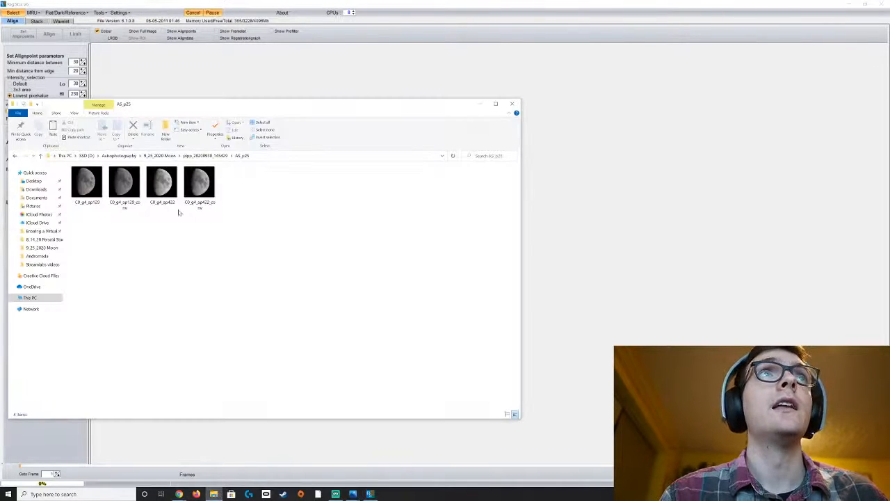
left_click_drag(155, 109, 438, 151)
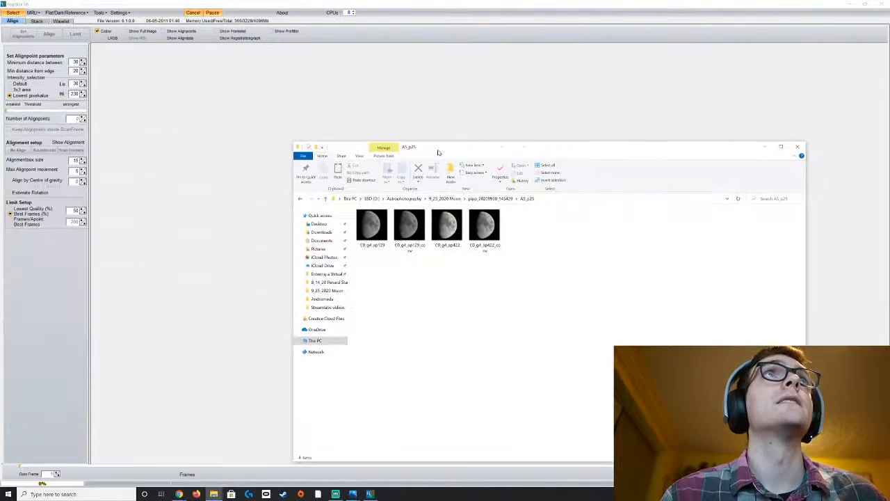
left_click(299, 200)
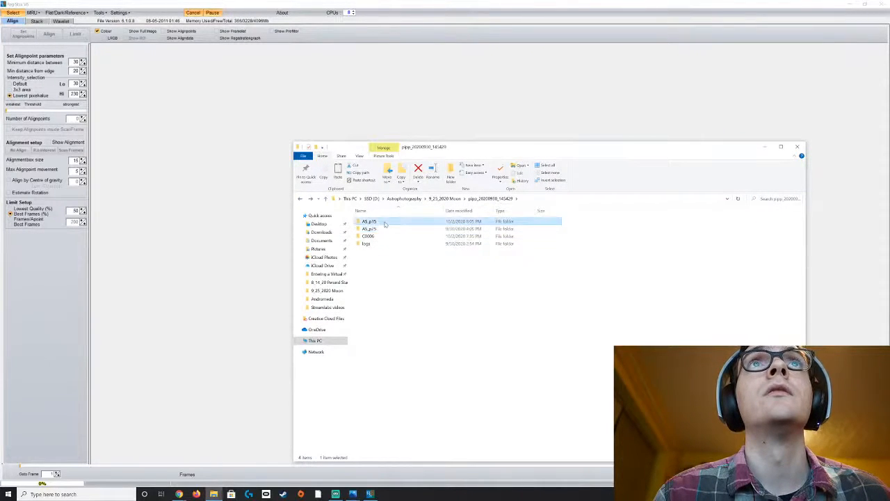
double_click(375, 221)
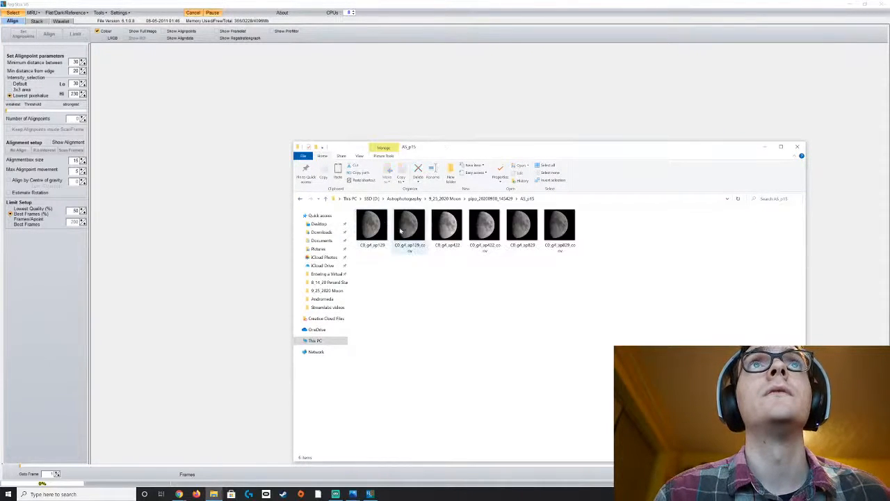
Step: Check the file properties of C0_g4_ap829_conv, C0_g4_ap829 and C0_g4_ap422_conv in the AS_p15 folder
right_click(554, 225)
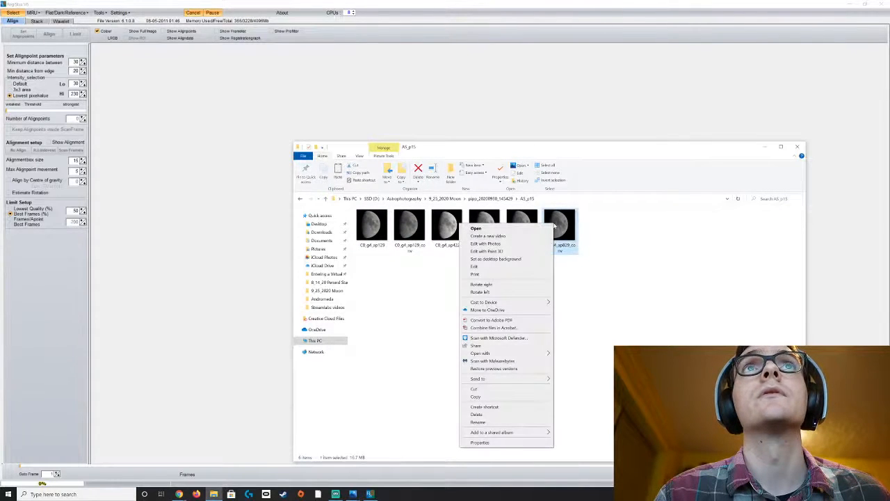
left_click(521, 443)
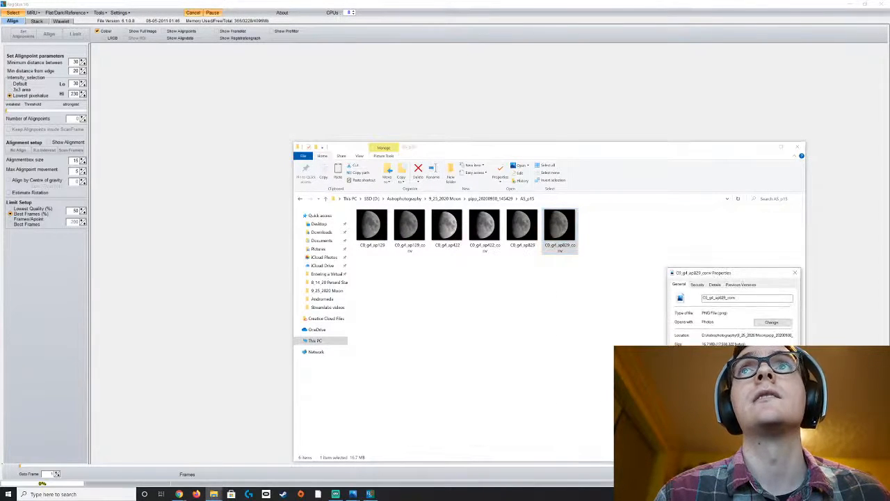
left_click(796, 271)
right_click(523, 211)
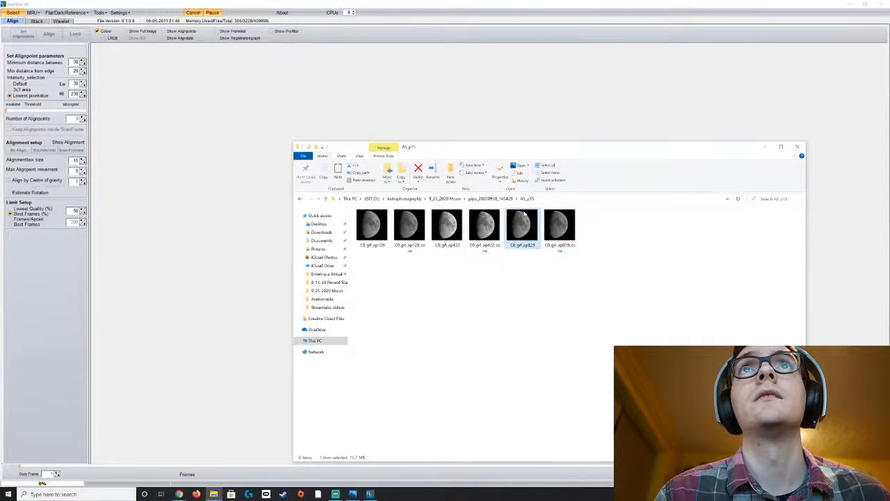
left_click(487, 431)
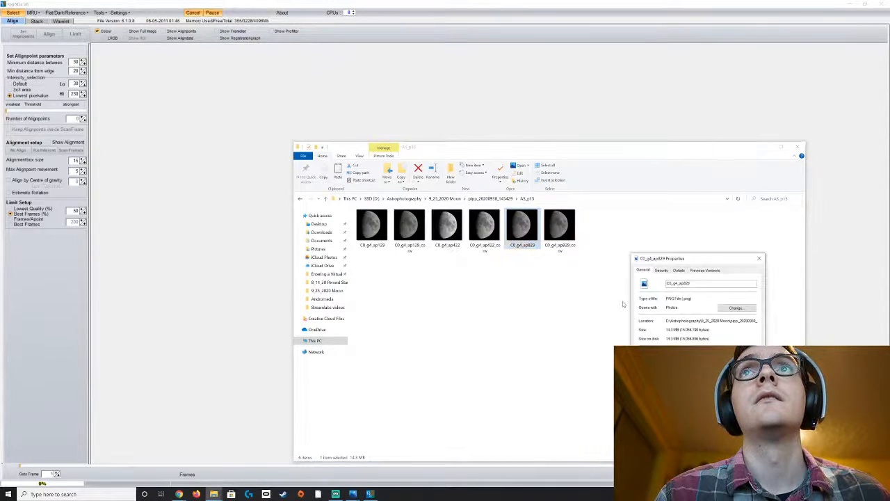
left_click(758, 258)
left_click(491, 239)
right_click(491, 239)
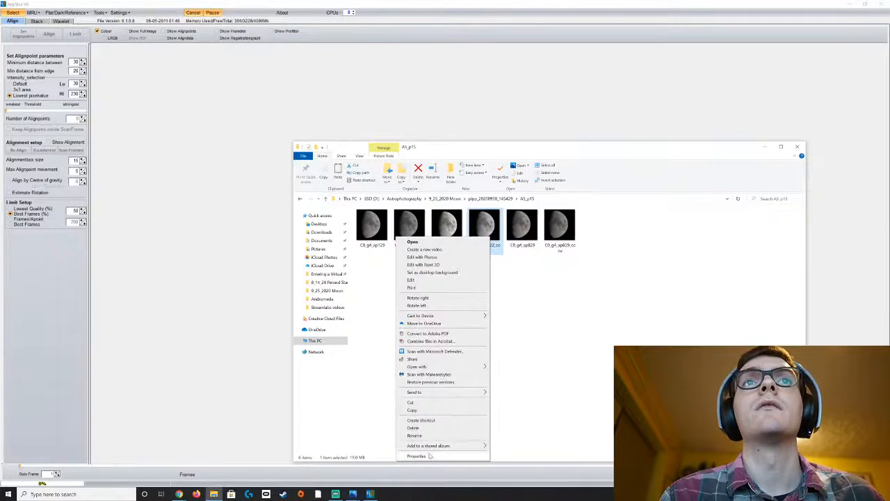
left_click(424, 455)
left_click(719, 288)
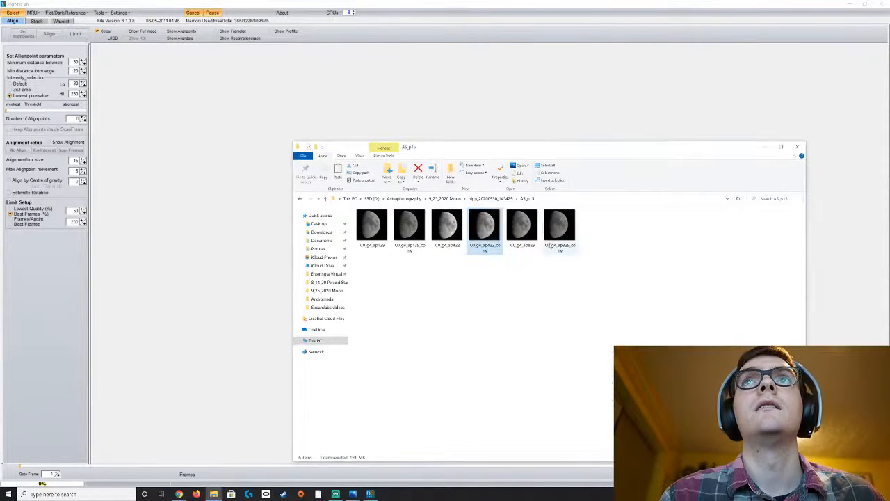
Step: View C0_g4_ap829.png and its C0_g4_ap829_conv.png version in Photos to compare them, and close the viewer
left_click(522, 226)
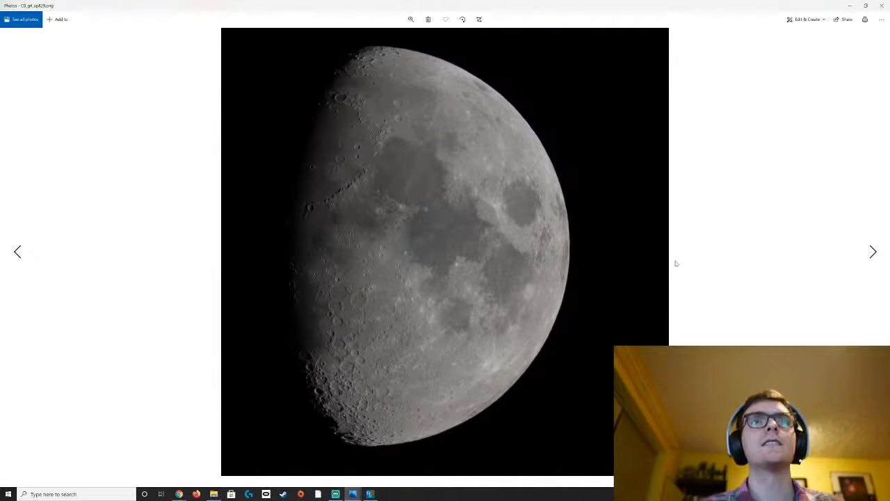
key("Right")
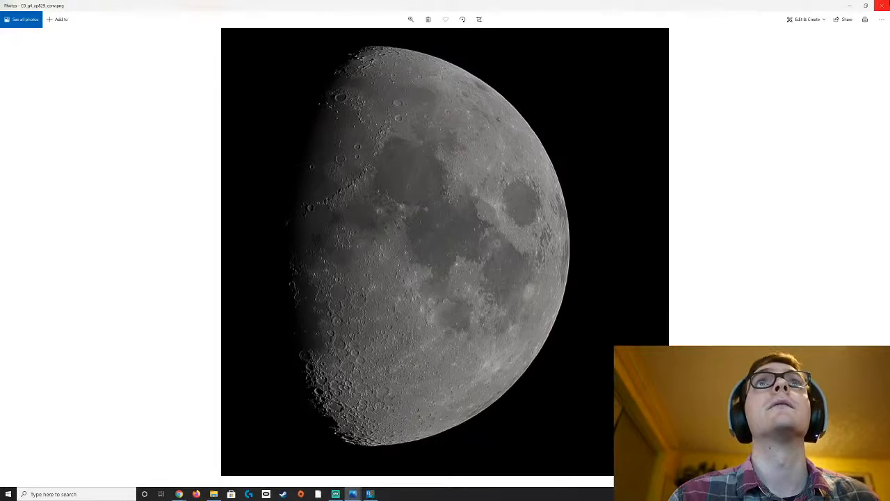
left_click(882, 5)
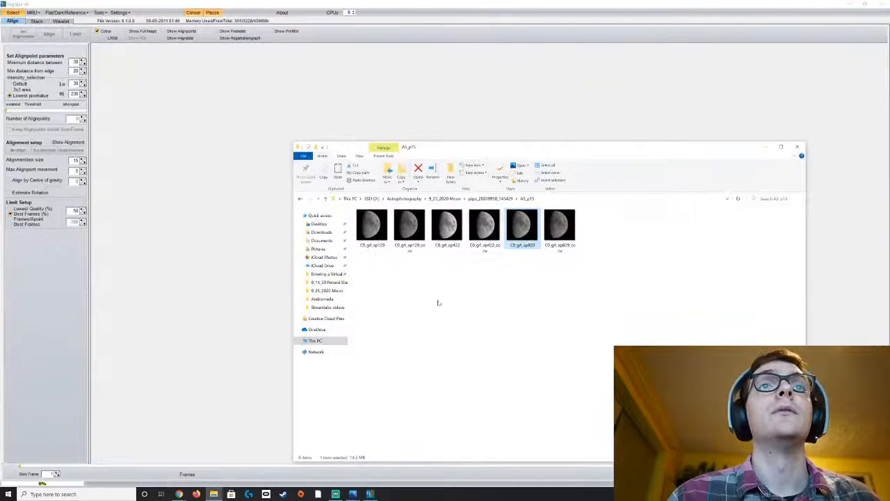
Step: View C0_g4_ap829.png once more and load it from the AS_p15 folder into RegiStax
double_click(526, 228)
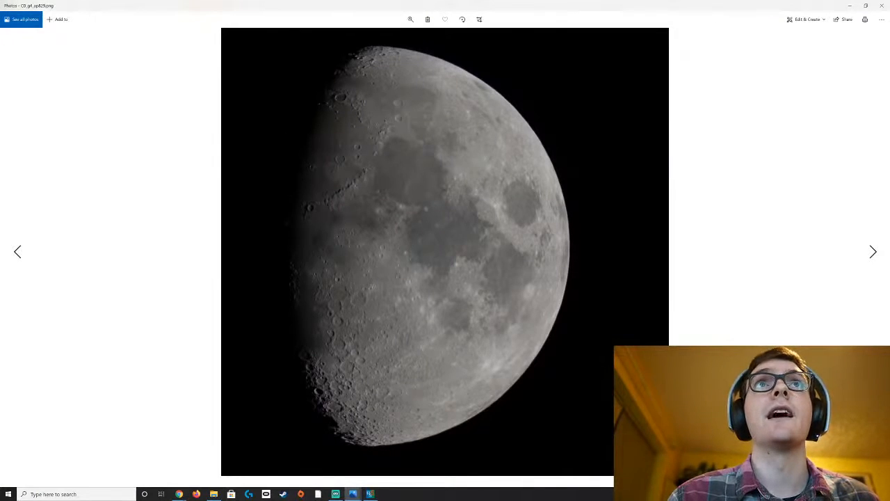
left_click(881, 6)
left_click_drag(520, 237, 202, 172)
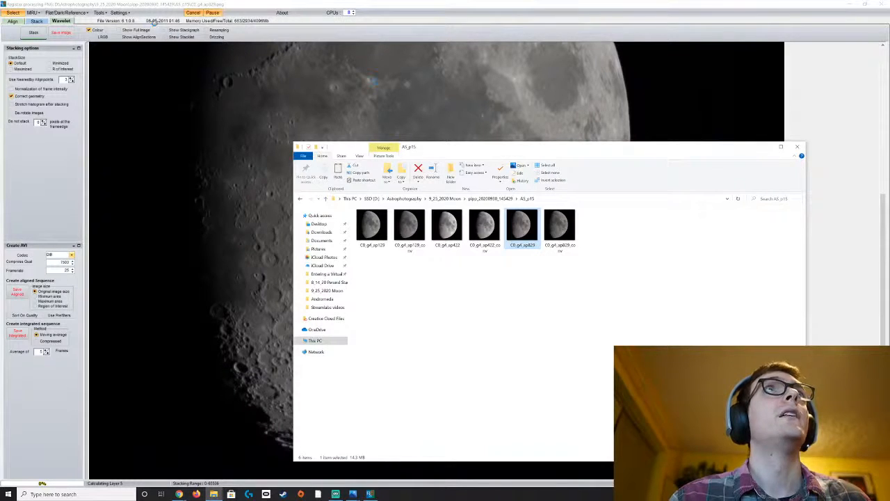
Step: Check the processing area size options and display the full moon image in the wavelet view
left_click(762, 147)
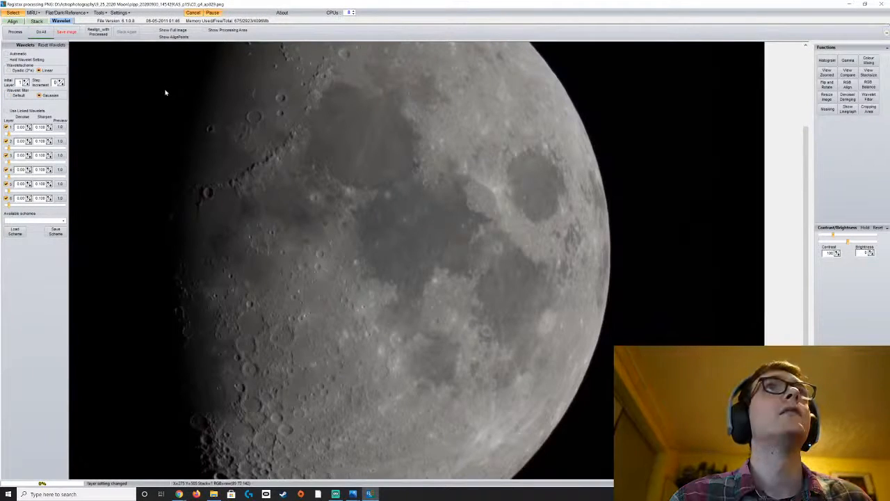
left_click(207, 31)
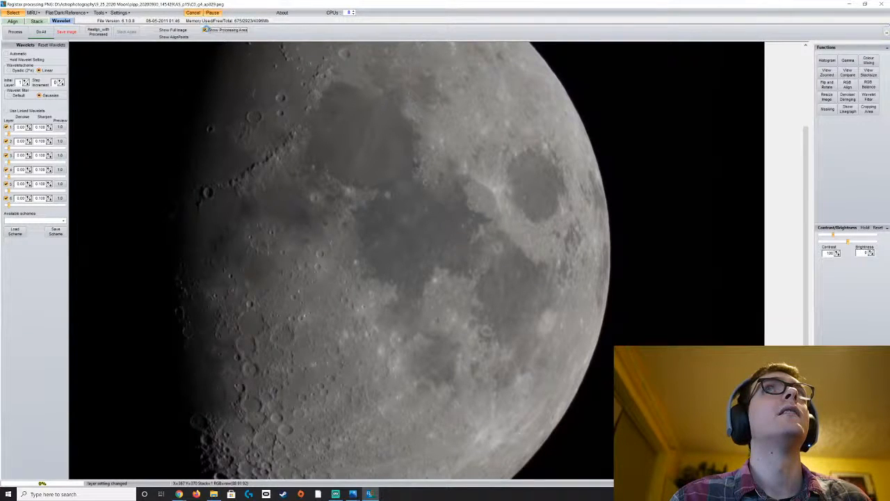
left_click(118, 13)
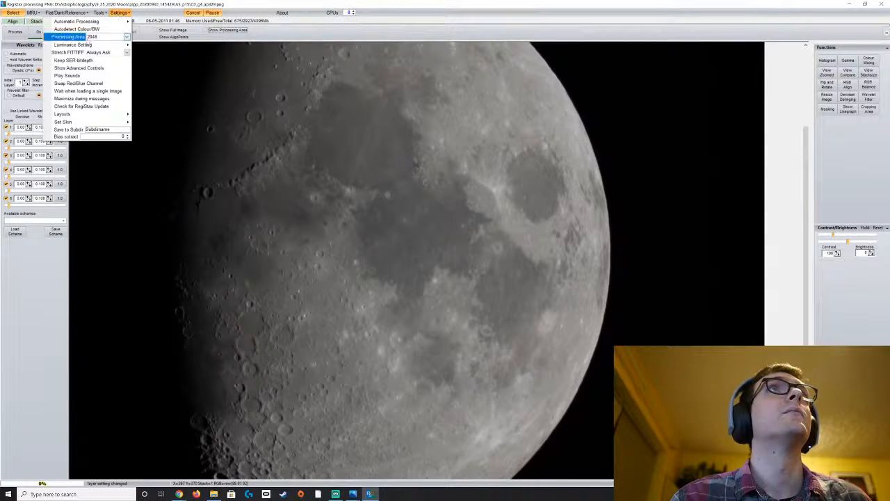
left_click(104, 39)
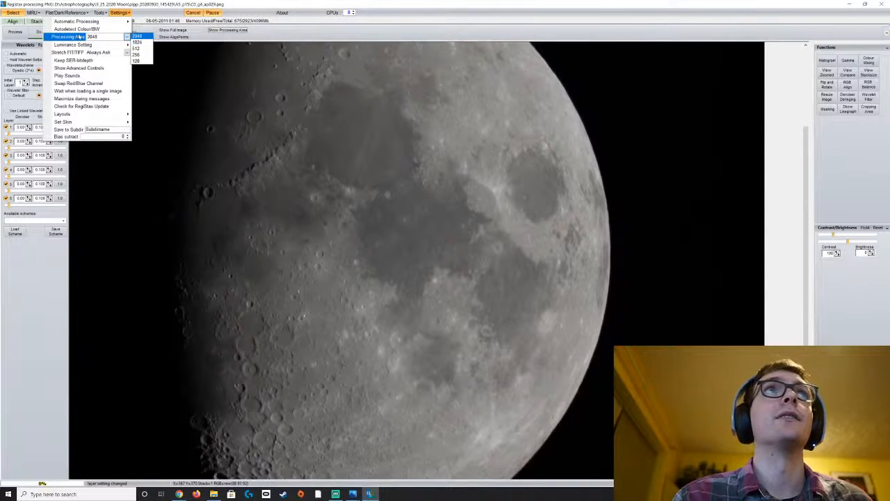
left_click(136, 13)
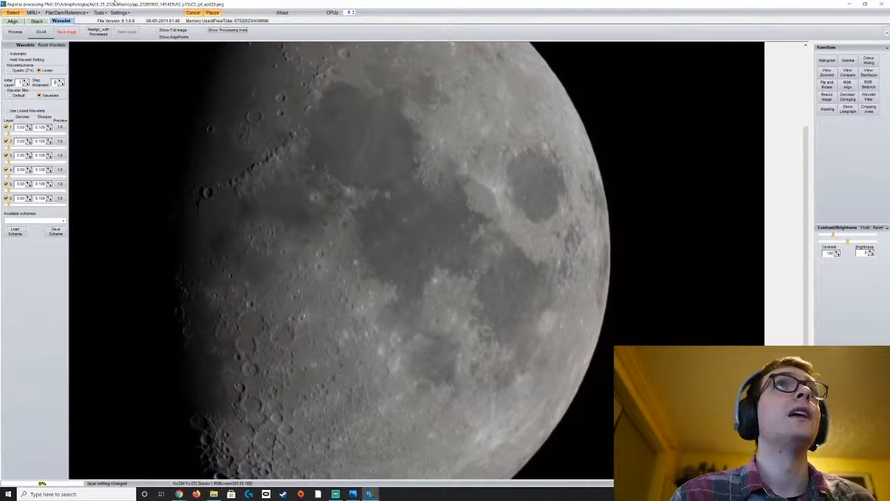
left_click(155, 31)
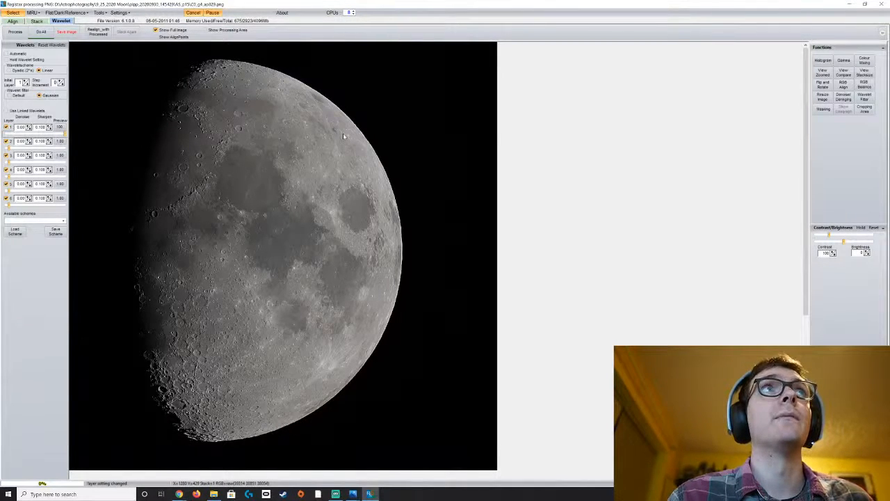
Step: Open C0_g4_ap829_conv.png from the AS_p15 folder in Photos and compare it side by side with the wavelet result
left_click(213, 494)
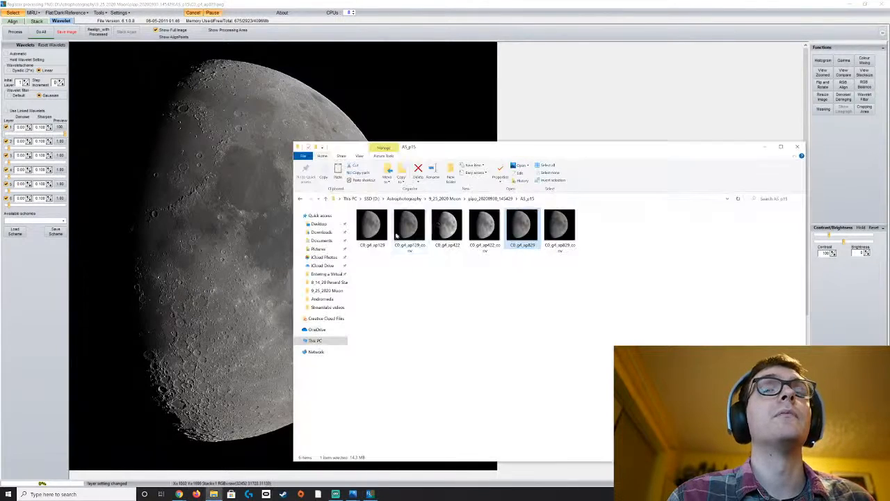
double_click(556, 217)
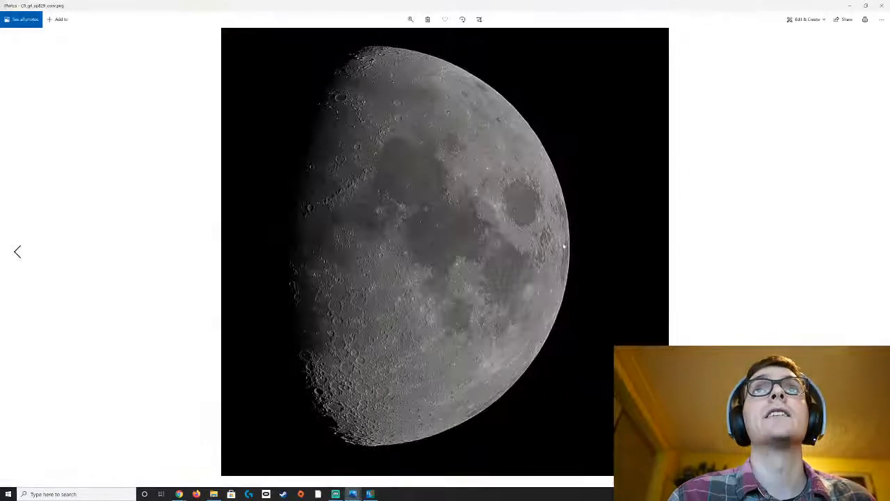
left_click_drag(358, 10, 547, 70)
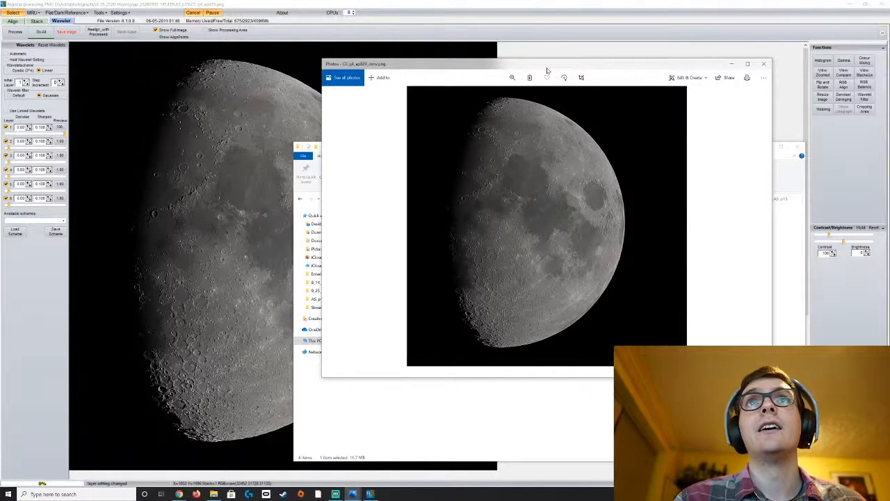
left_click_drag(547, 68, 547, 69)
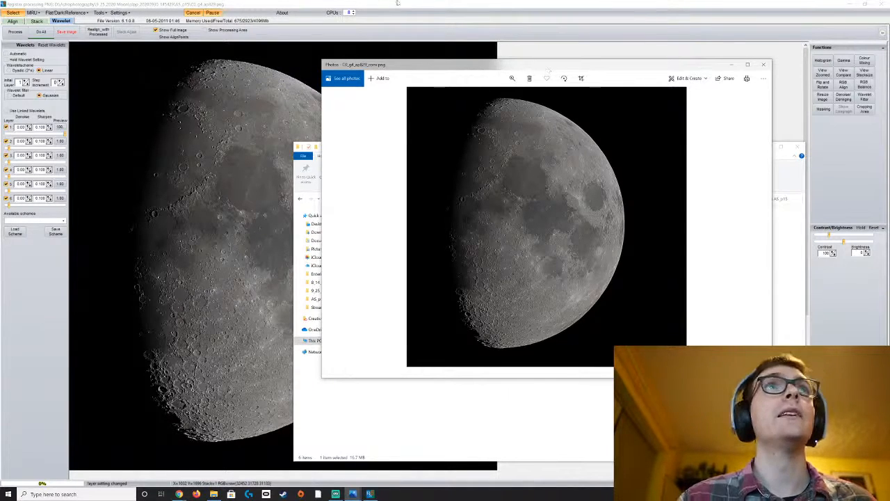
left_click(87, 143)
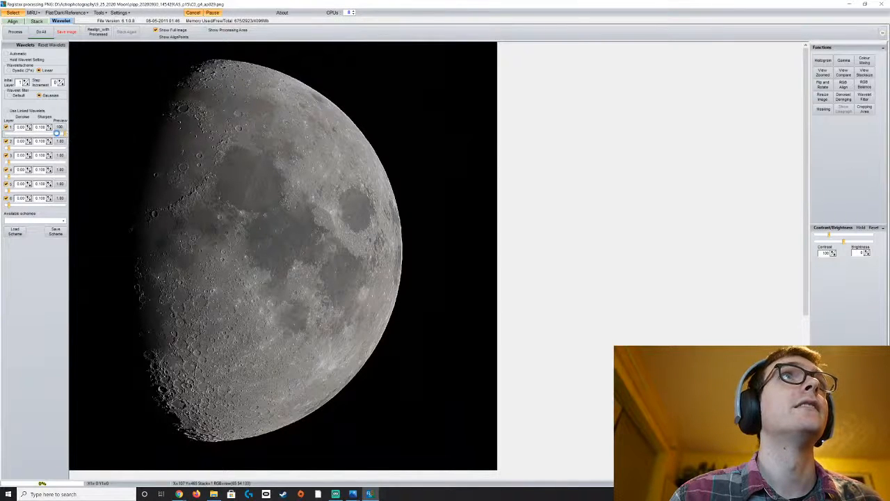
Step: Set the wavelet layer 1 strength to 84.0 and its denoise to 0.20
left_click(56, 132)
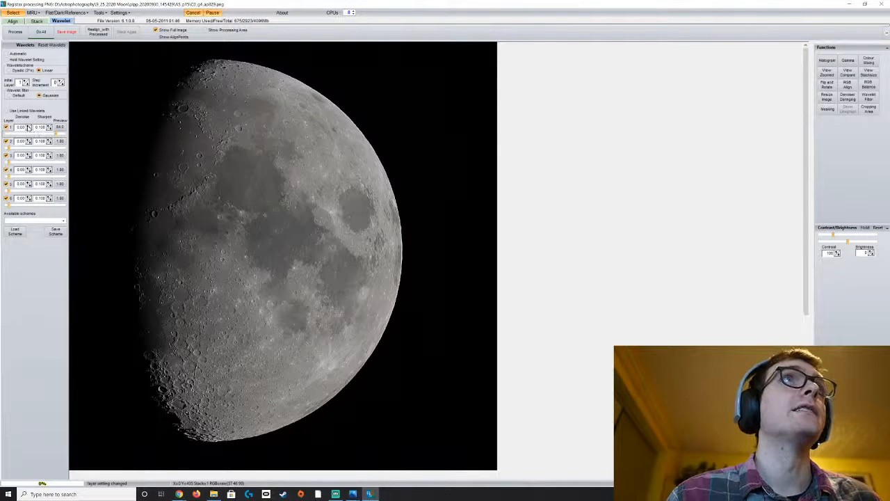
left_click(28, 126)
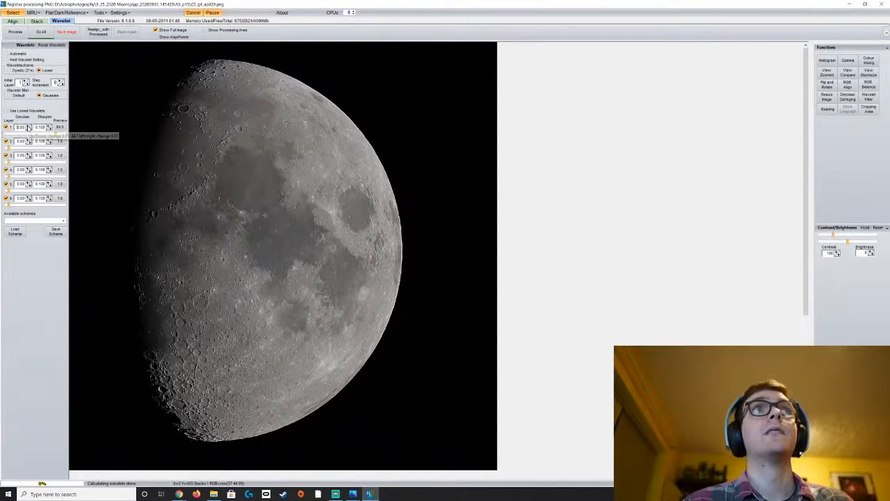
left_click(28, 127)
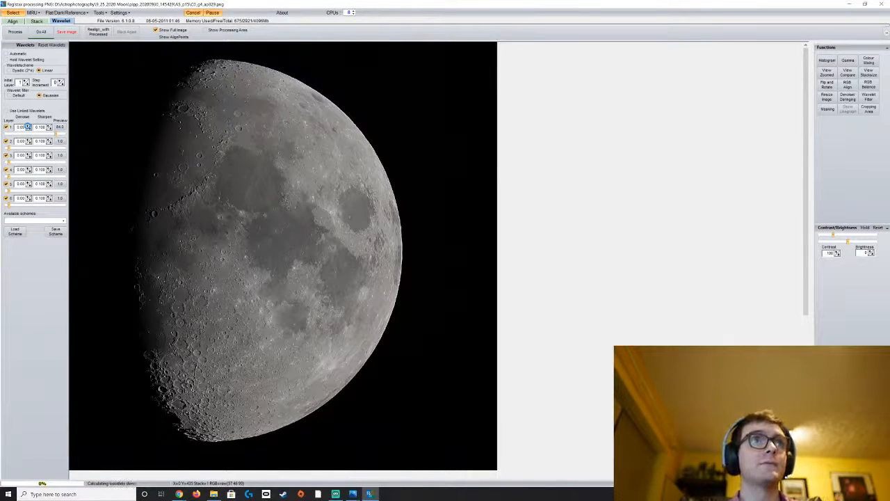
left_click(28, 126)
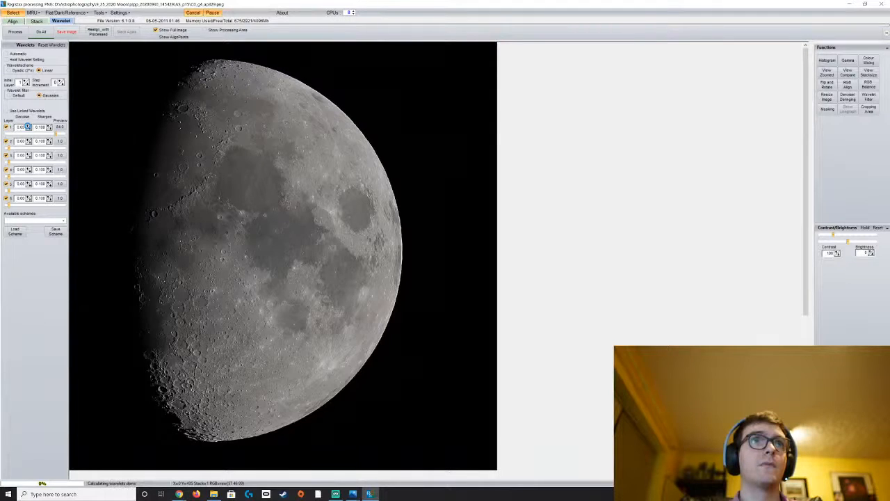
left_click(28, 126)
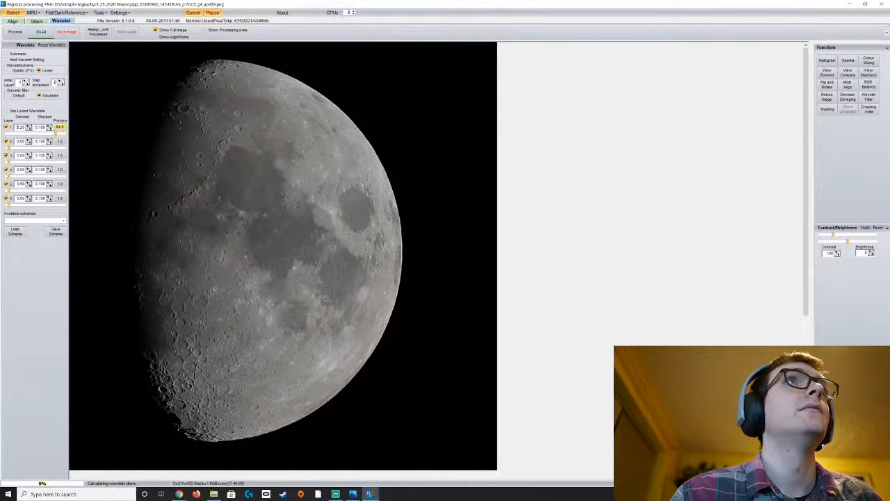
Step: Set layer 1's sharpen to 0.120 and its denoise to 0.30, and inspect the moon enlarged
left_click(48, 126)
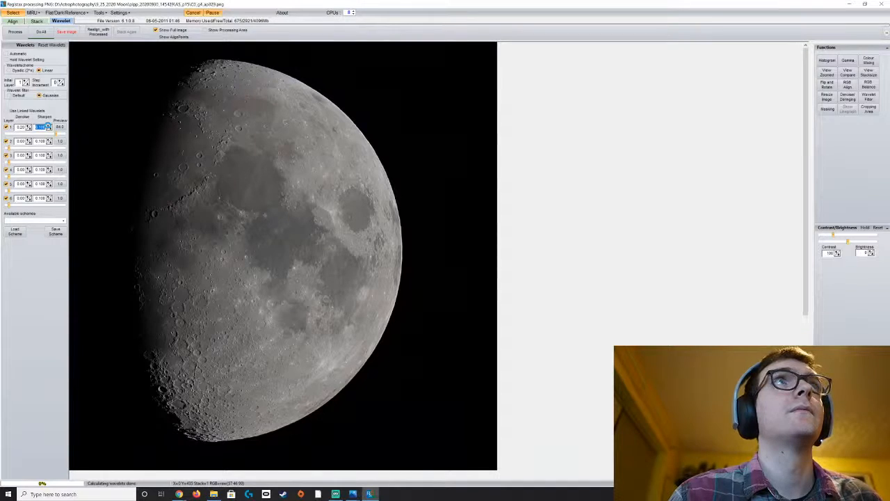
left_click(48, 126)
left_click(48, 126)
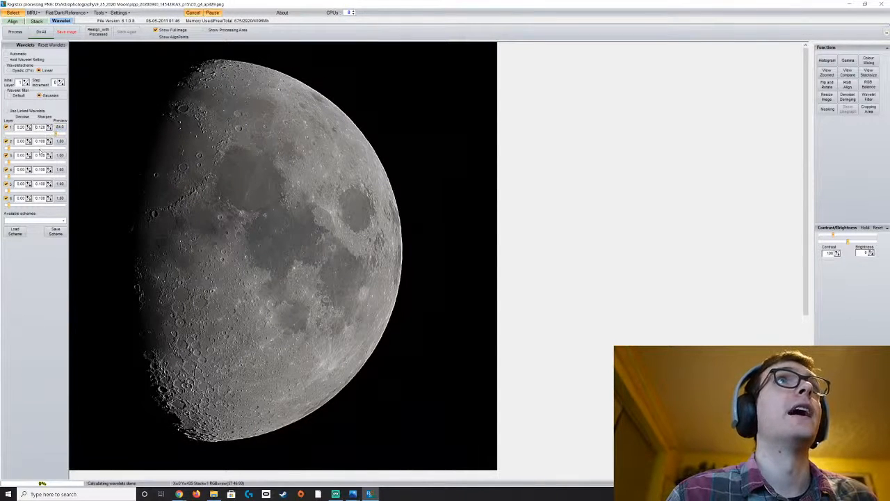
left_click(29, 127)
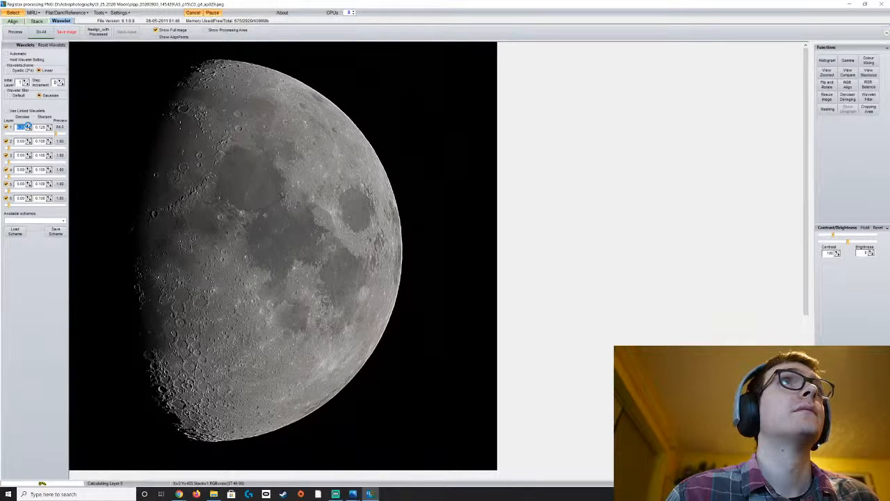
left_click(28, 125)
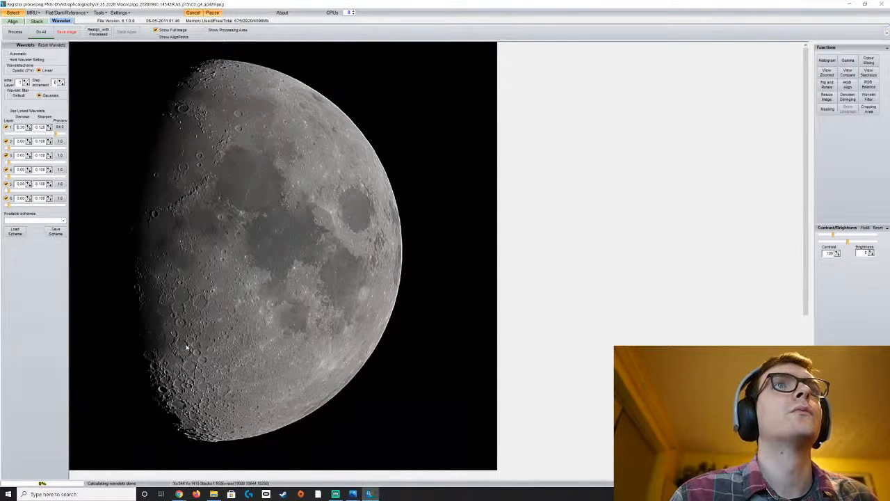
left_click(155, 31)
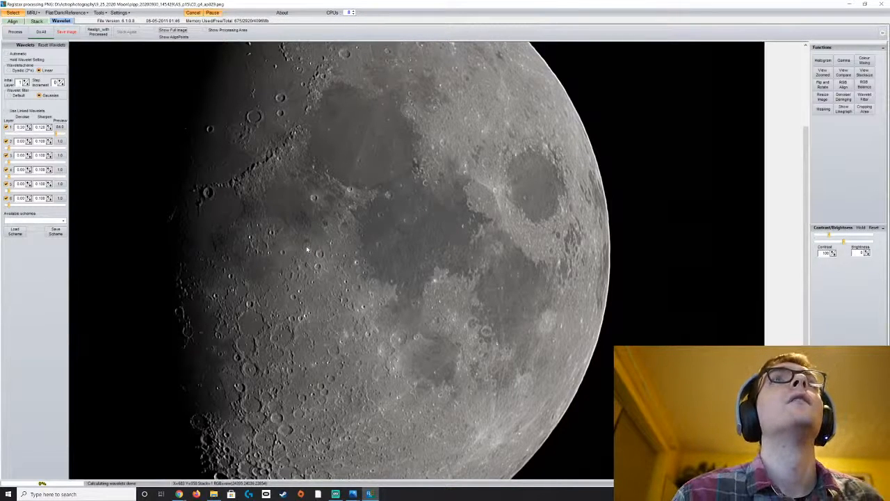
left_click(156, 31)
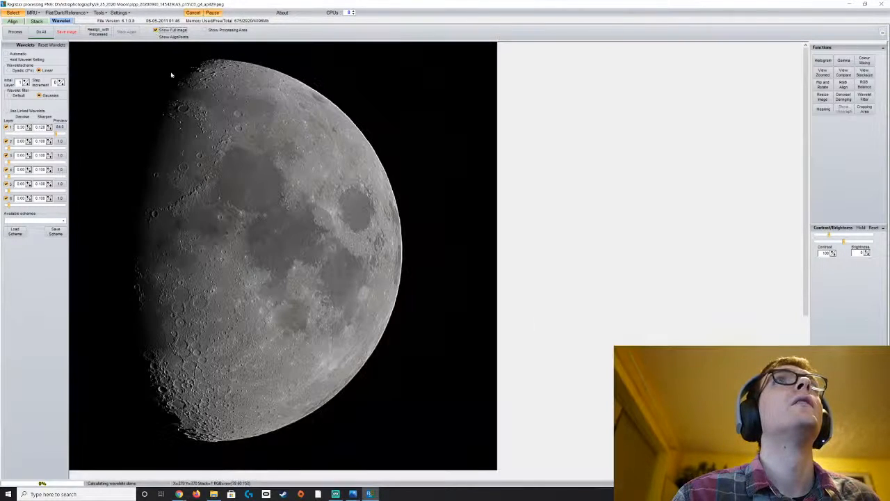
Step: Reduce the layer 1 wavelet strength to 72.4 and inspect the sharpened moon enlarged
left_click(57, 134)
left_click_drag(59, 136, 49, 134)
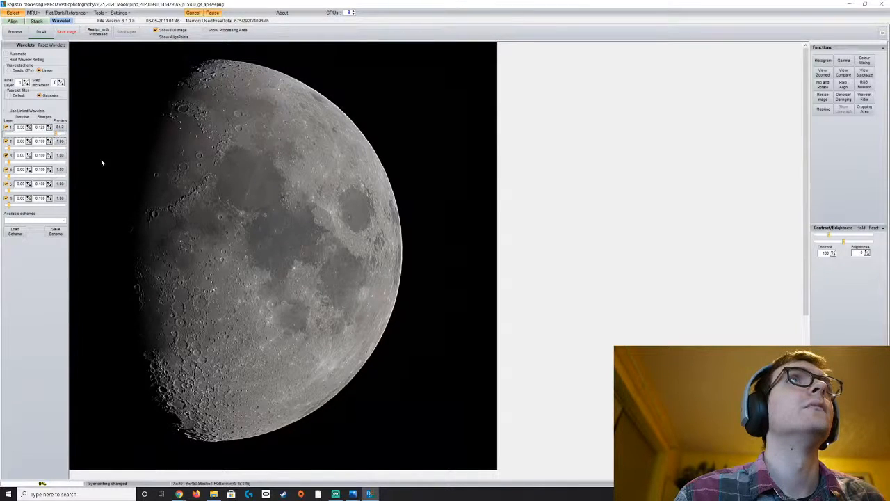
left_click_drag(55, 136, 49, 134)
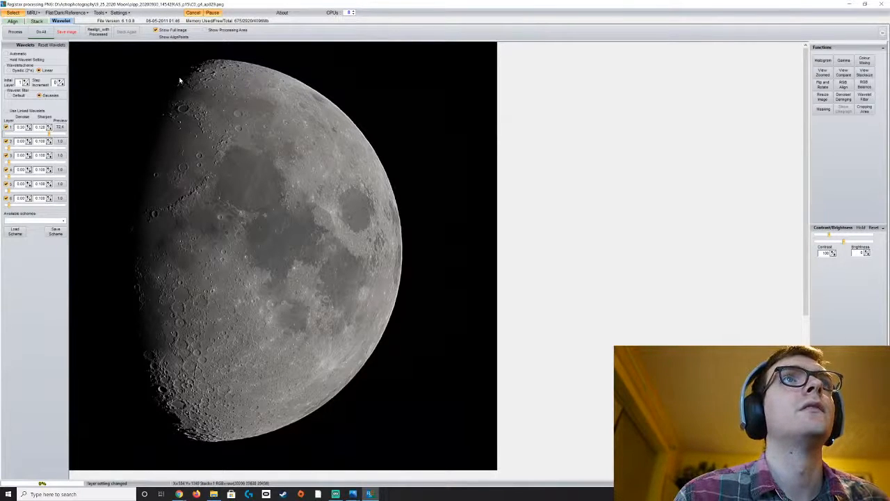
left_click(157, 30)
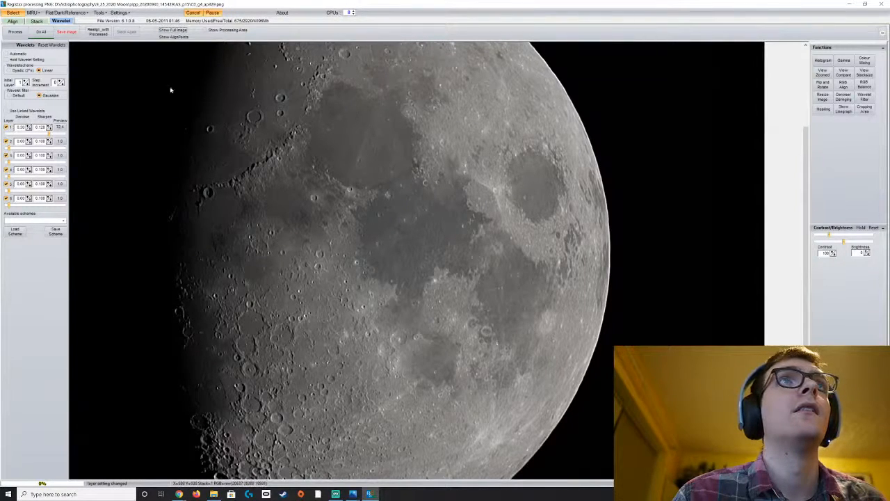
left_click(157, 31)
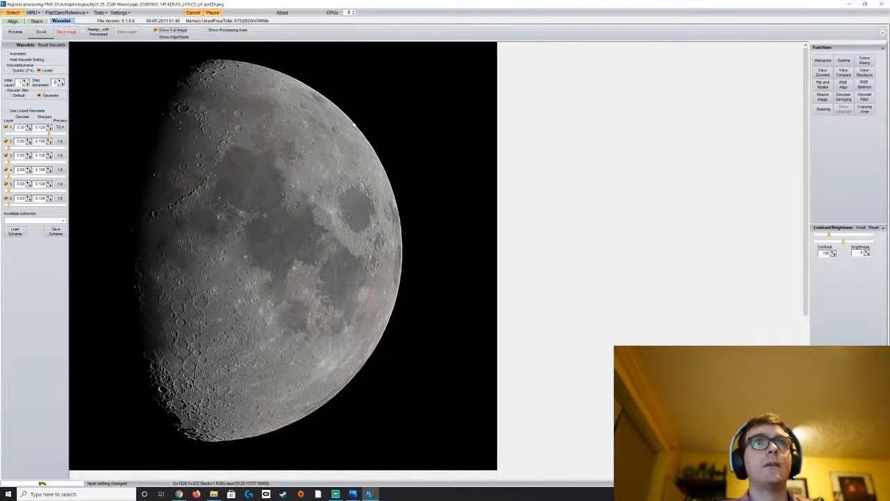
Step: Open the C0006 folder inside pipp_20200930_145429 and look through the individual moon frames
left_click(213, 494)
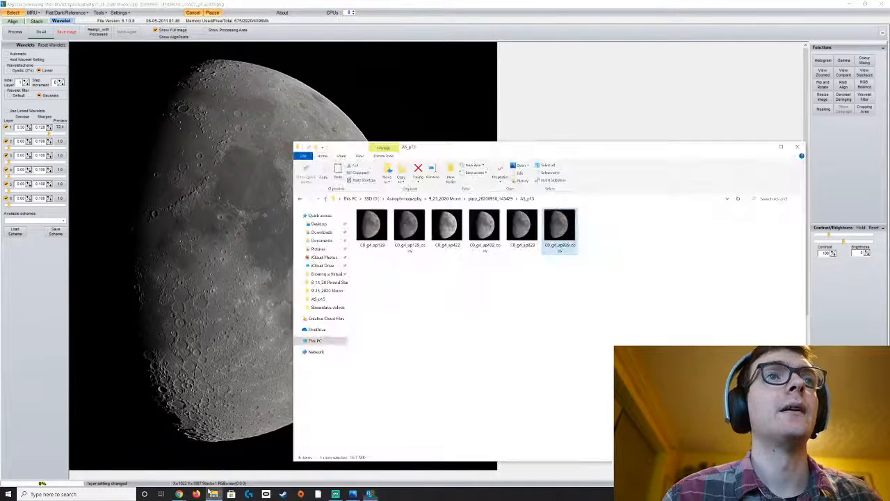
left_click(300, 200)
left_click(300, 201)
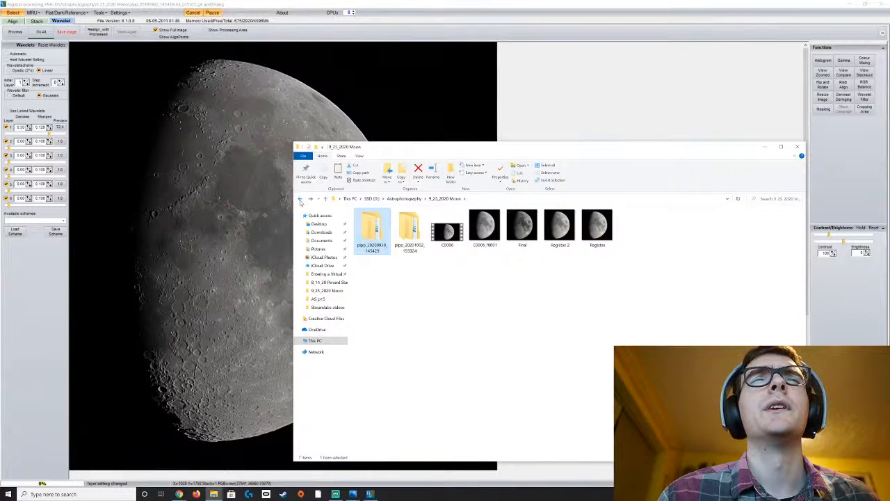
double_click(382, 230)
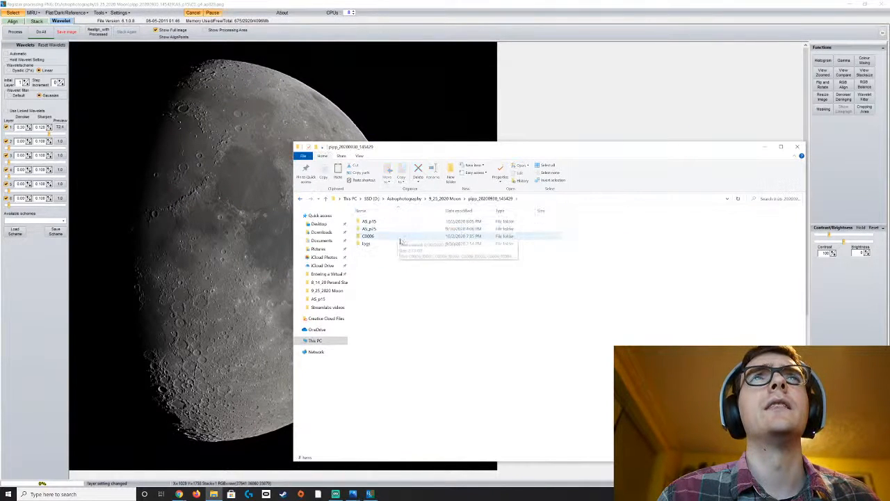
double_click(385, 236)
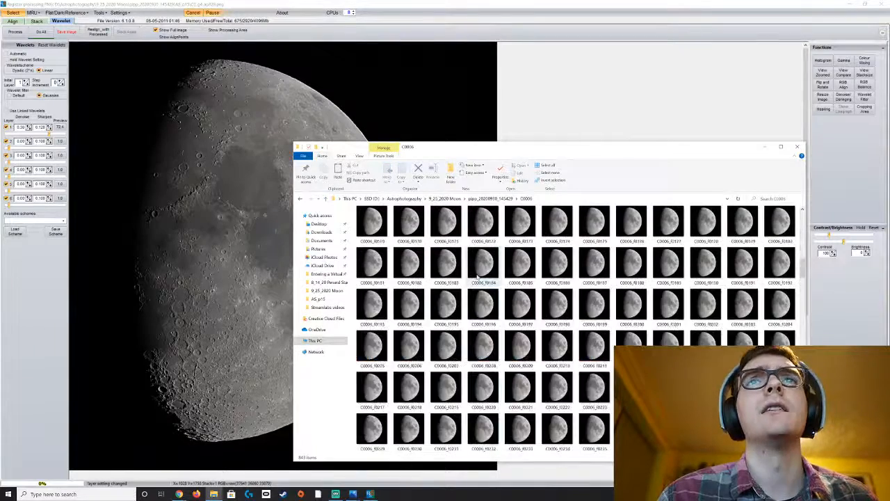
scroll(477, 277, "down", 10)
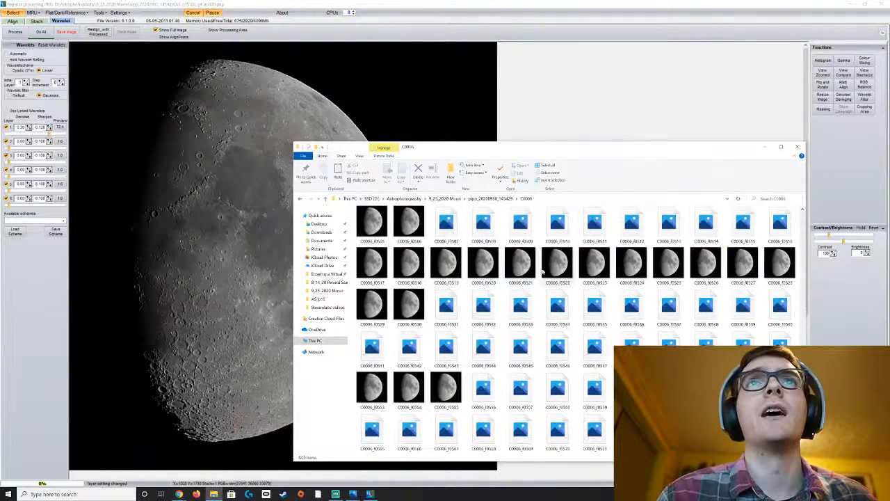
scroll(542, 272, "up", 2)
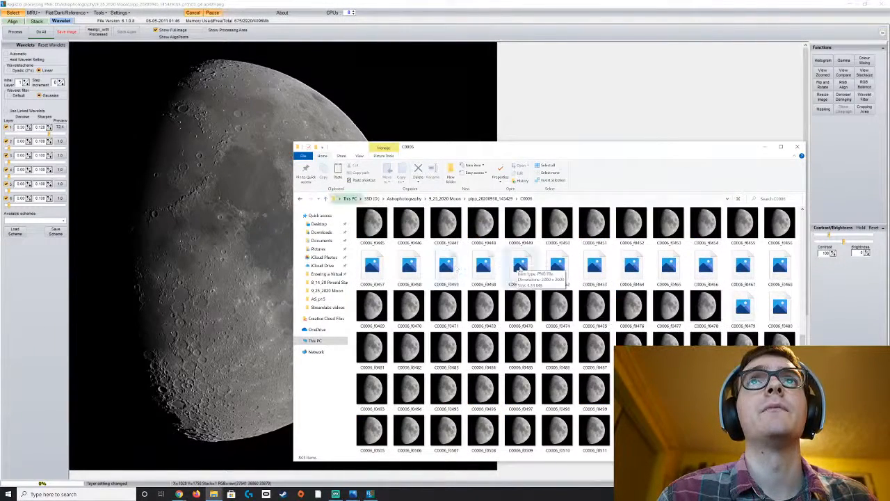
Step: Open the single frame C0006_f0473.png in Photos and place it beside the sharpened moon image for comparison
double_click(520, 306)
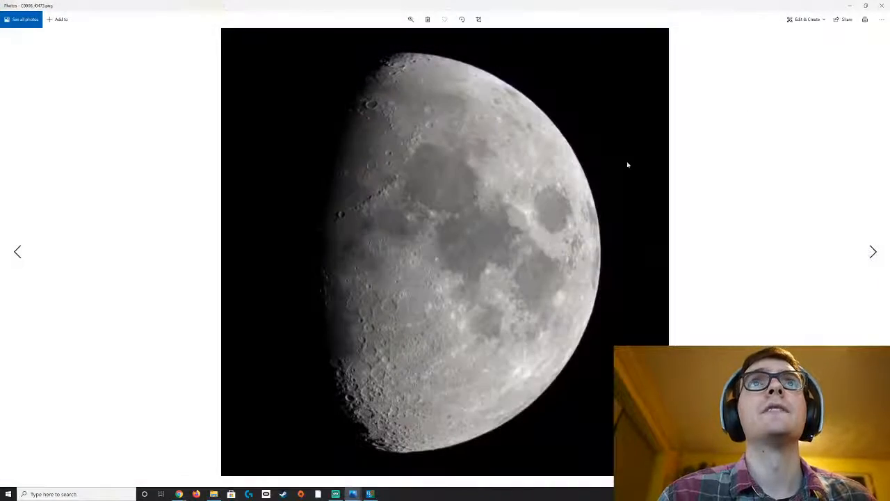
left_click(866, 5)
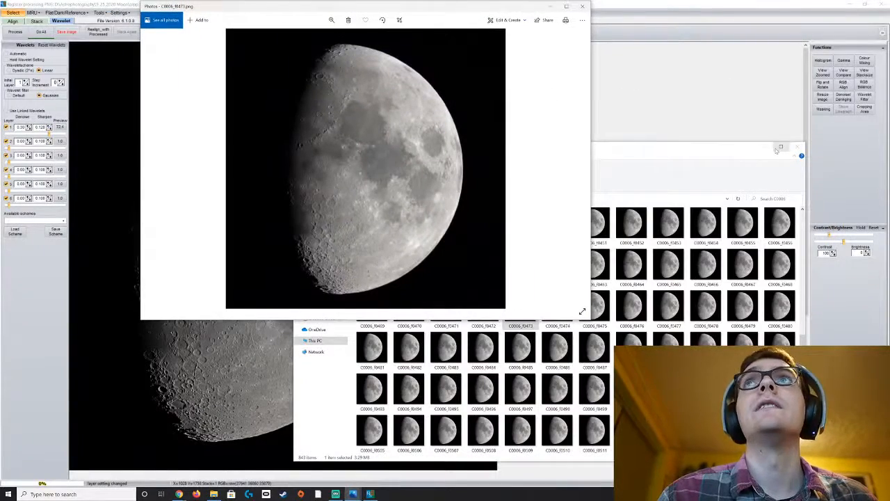
left_click(778, 149)
left_click_drag(415, 10, 703, 101)
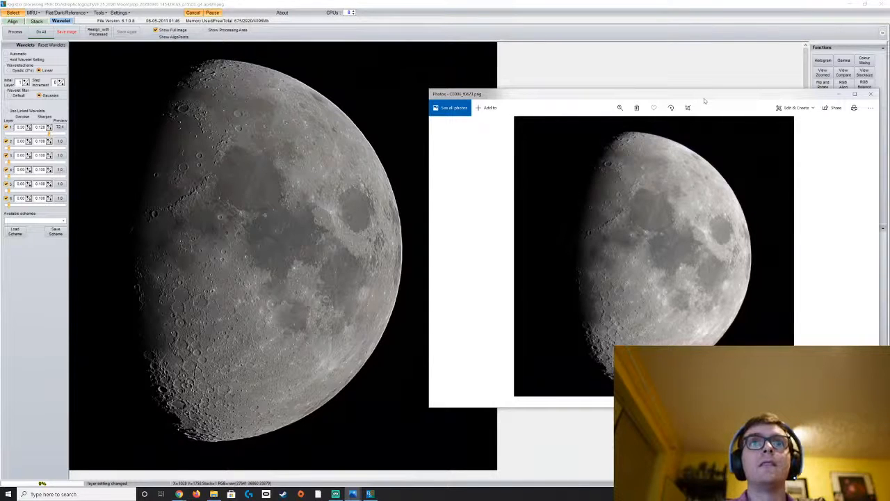
Step: Enlarge C0006_f0473.png and the sharpened stack, close the surplus Photos windows, and bring the single frame back over the stack
scroll(605, 296, "up", 5)
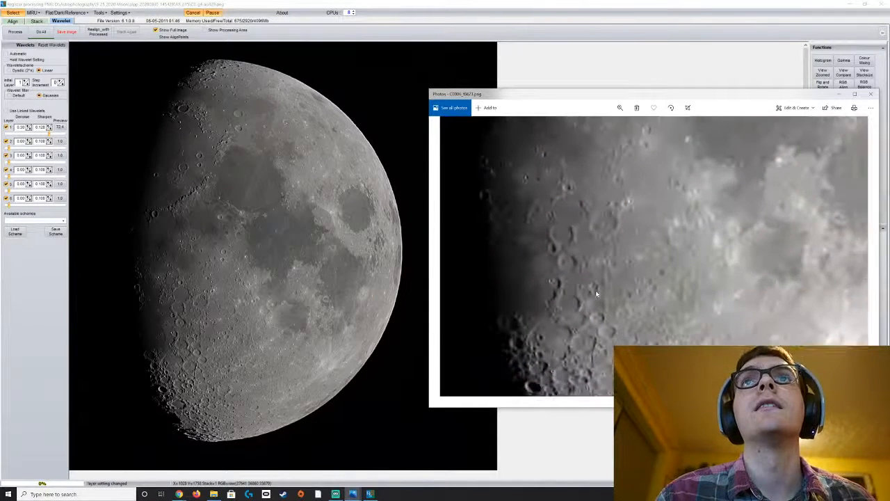
left_click(160, 32)
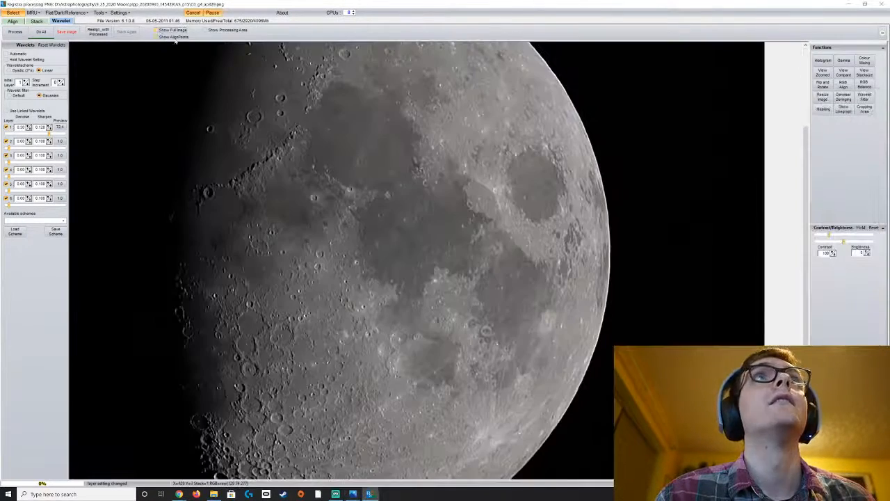
left_click(354, 494)
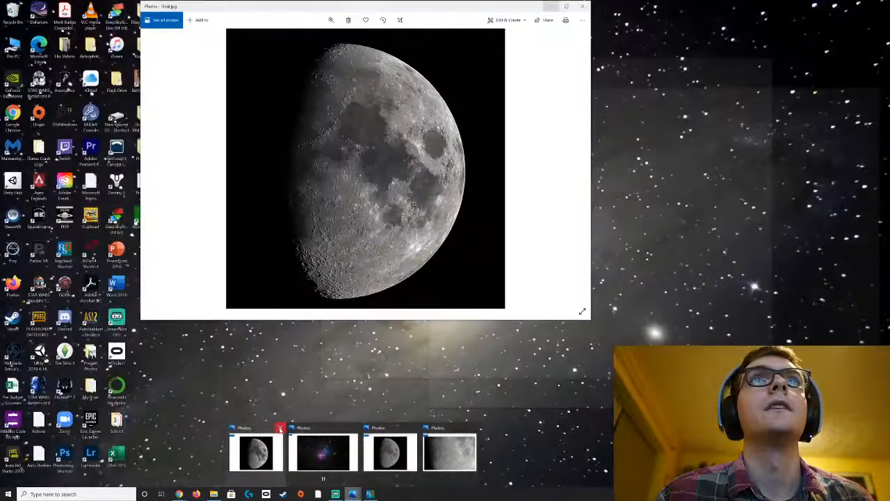
left_click(280, 429)
left_click(318, 428)
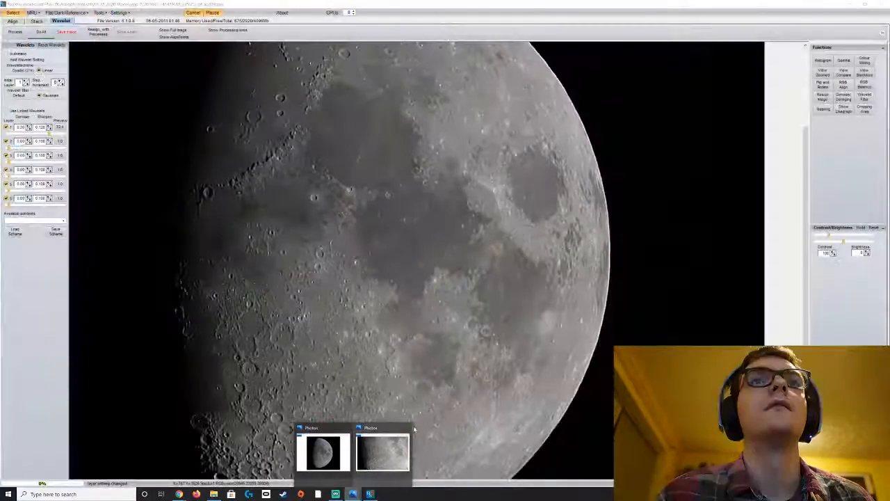
left_click(345, 427)
left_click(361, 448)
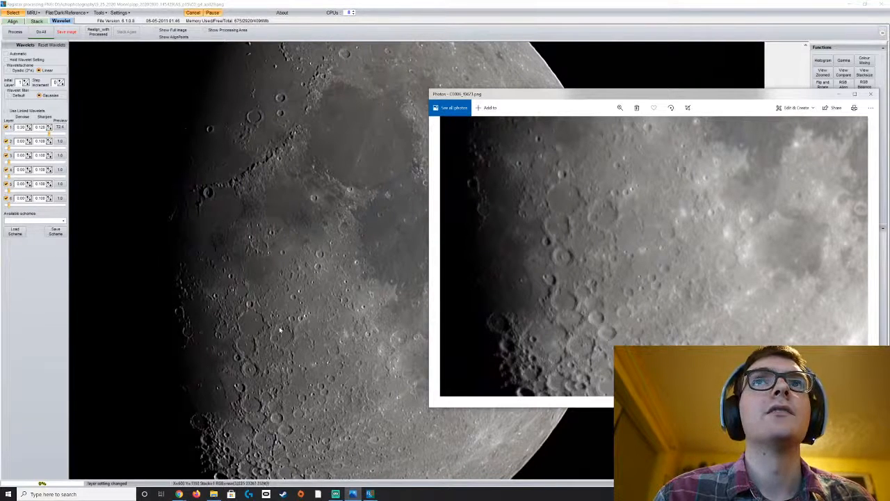
Step: Compare the craters and mountain range in the enlarged single frame with the same areas of the sharpened stack
scroll(550, 229, "down", 2)
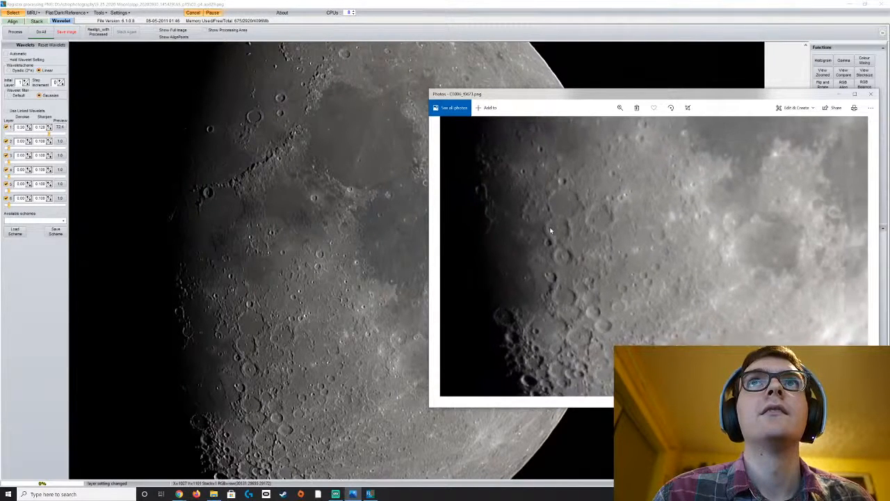
scroll(548, 234, "up", 1)
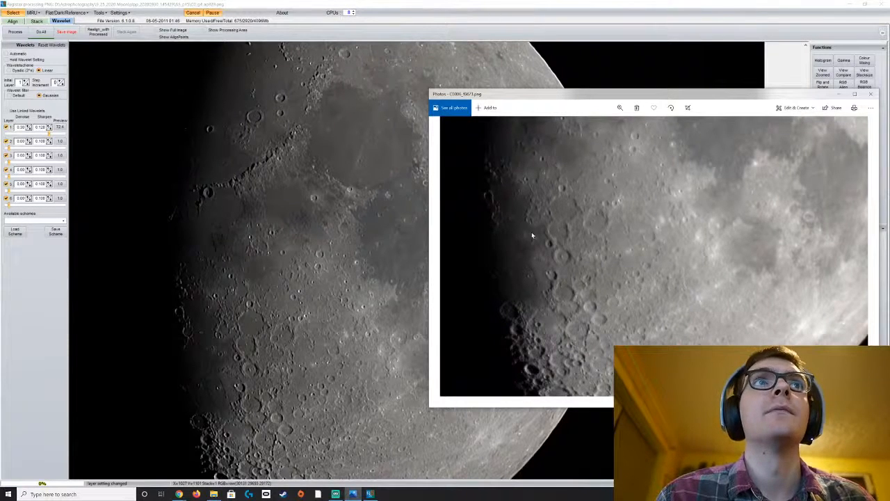
scroll(597, 278, "up", 2)
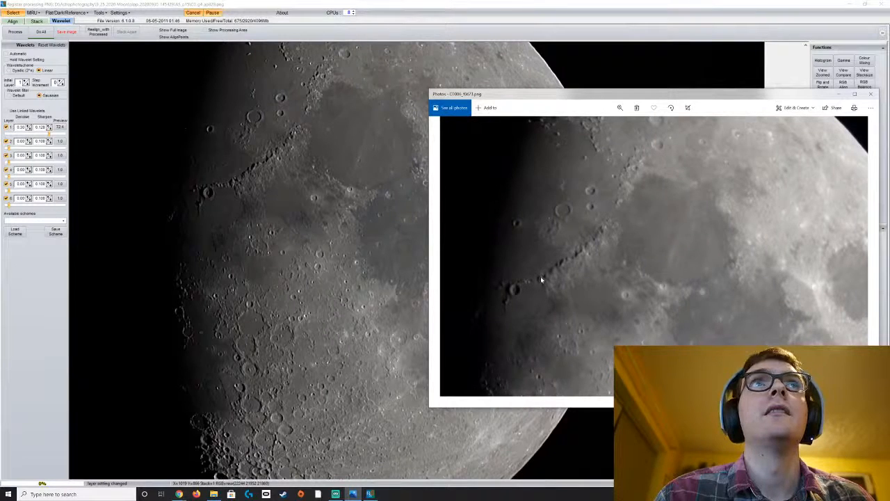
scroll(560, 247, "down", 1)
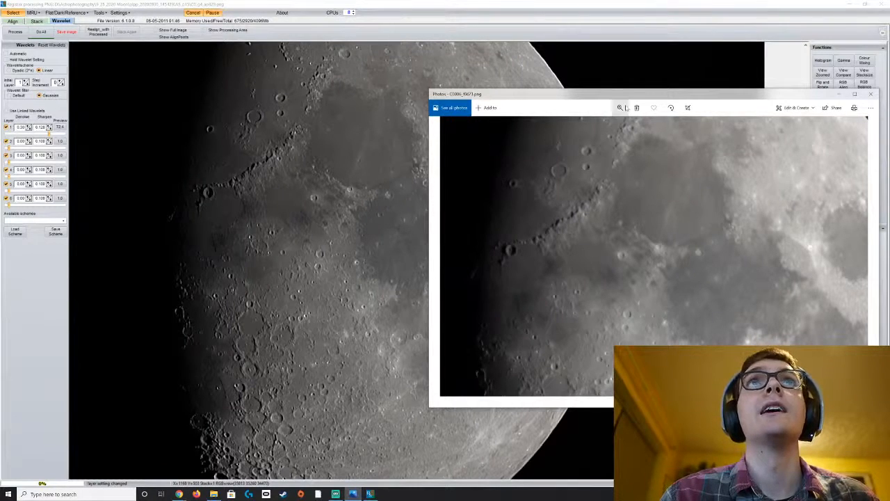
left_click_drag(615, 96, 174, 99)
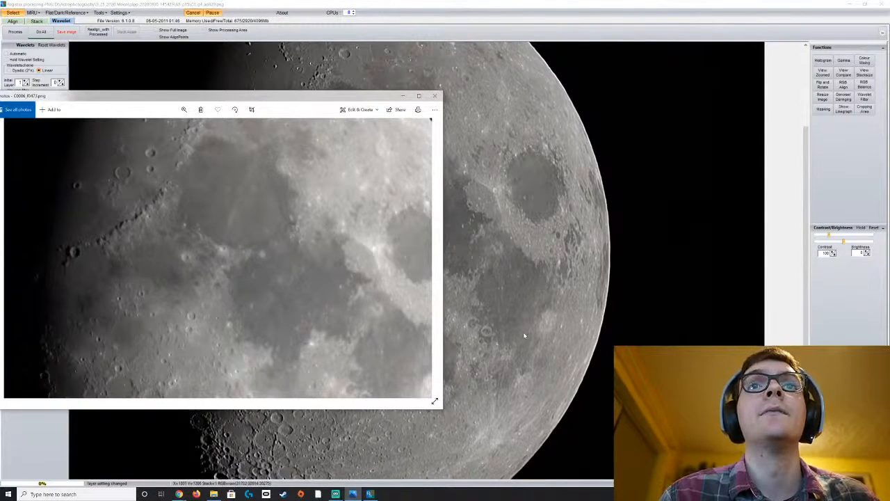
left_click_drag(296, 97, 602, 44)
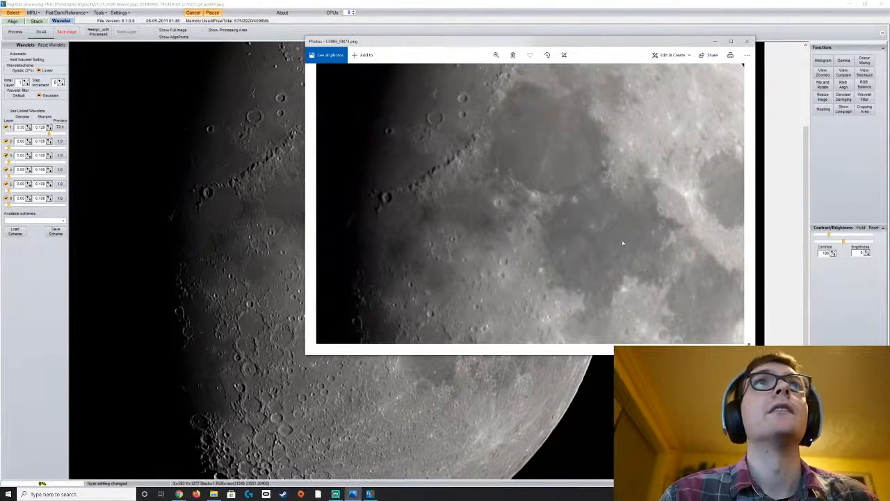
Step: Compare the moon's lower cratered region in the sharpened stack and the single frame, and close the single frame
left_click_drag(804, 163, 805, 218)
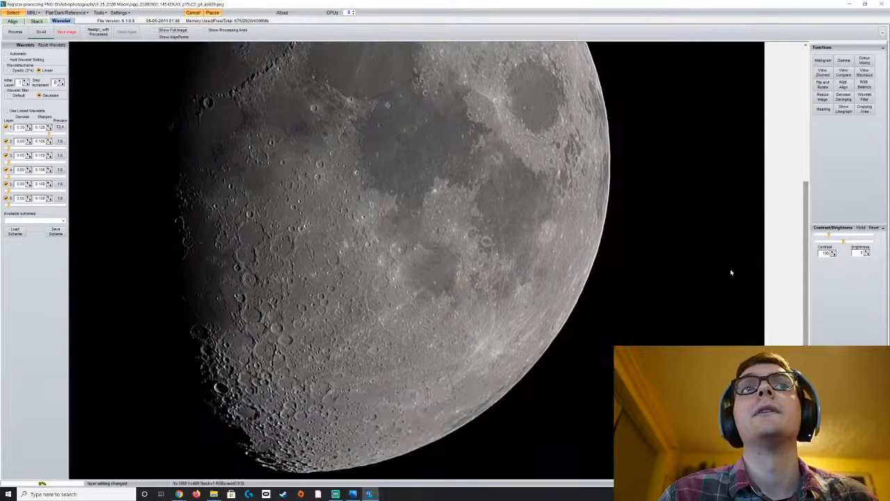
left_click(353, 494)
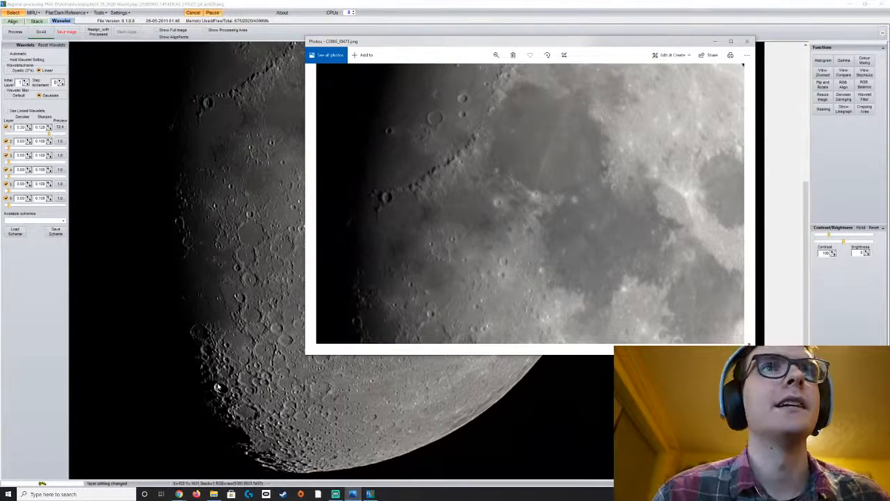
left_click_drag(485, 246, 542, 101)
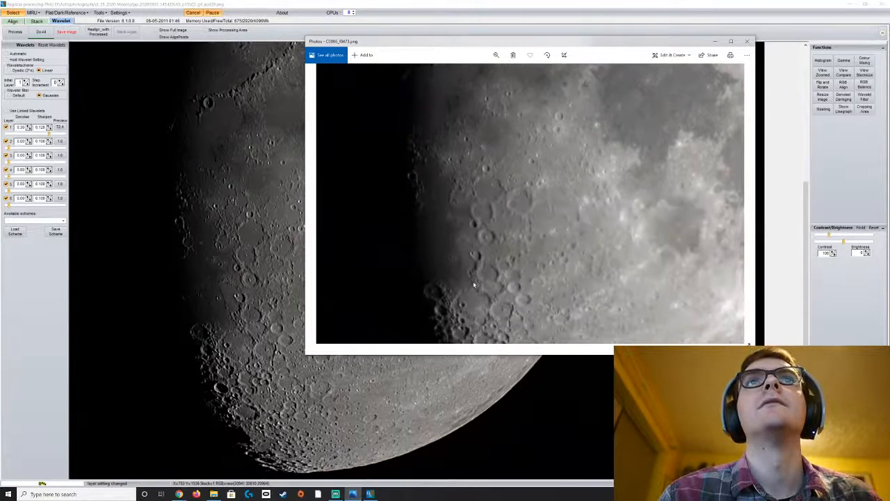
left_click_drag(473, 284, 434, 230)
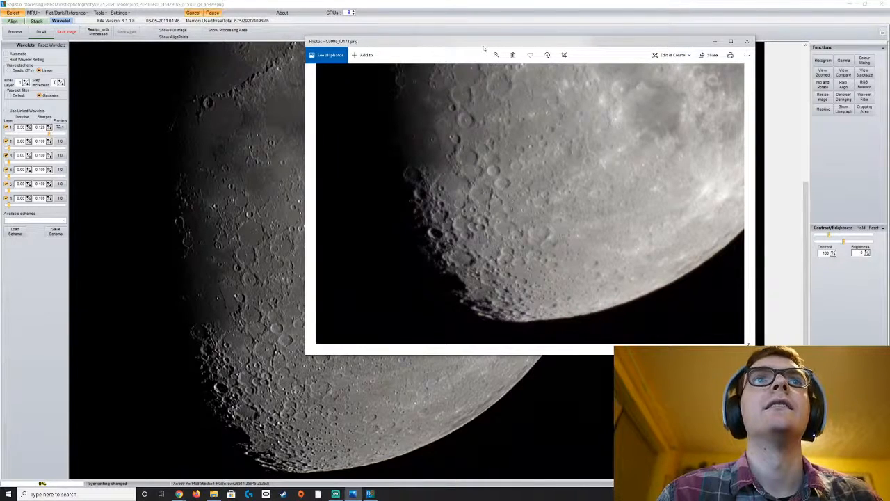
left_click_drag(473, 41, 497, 69)
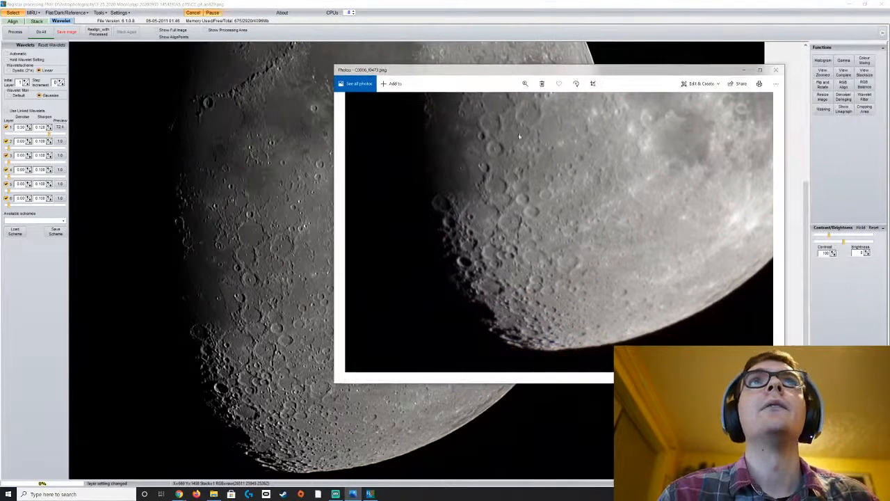
scroll(523, 247, "up", 2)
left_click_drag(495, 131, 505, 222)
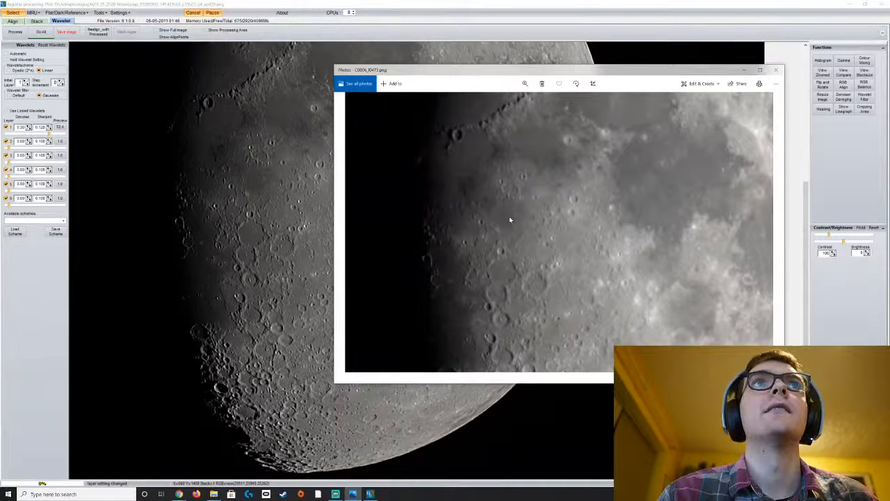
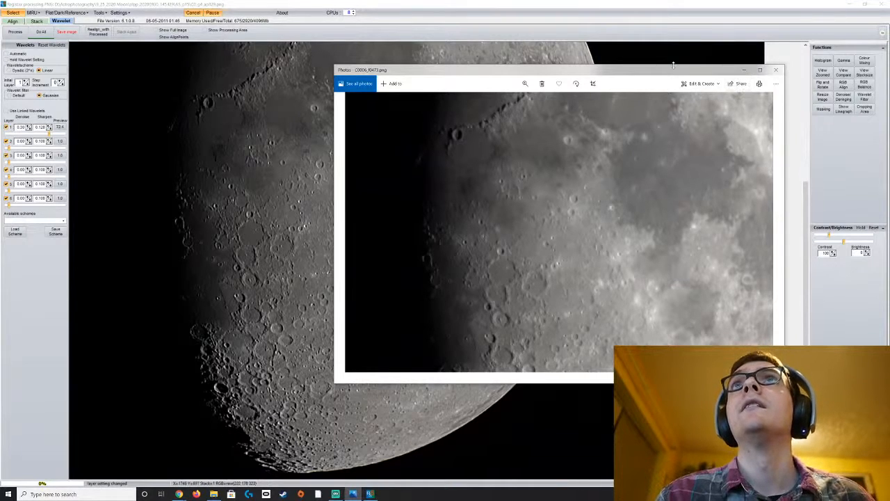
left_click_drag(659, 73, 588, 91)
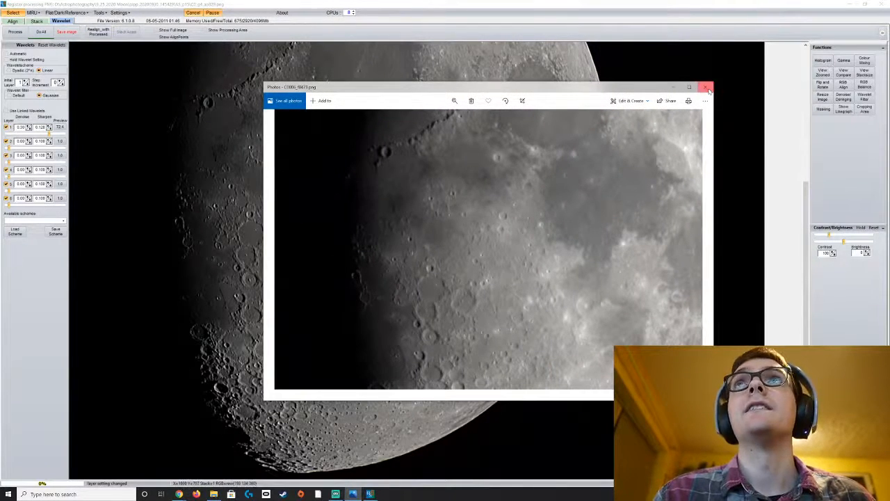
left_click(707, 89)
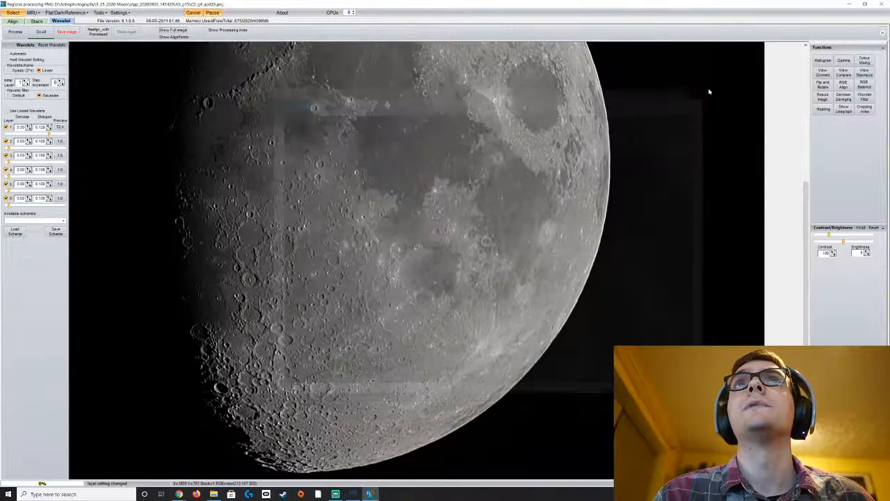
Step: Start saving the sharpened image and choose the 9_25_2020 Moon folder inside Astrophotography on drive D as the destination
left_click(68, 33)
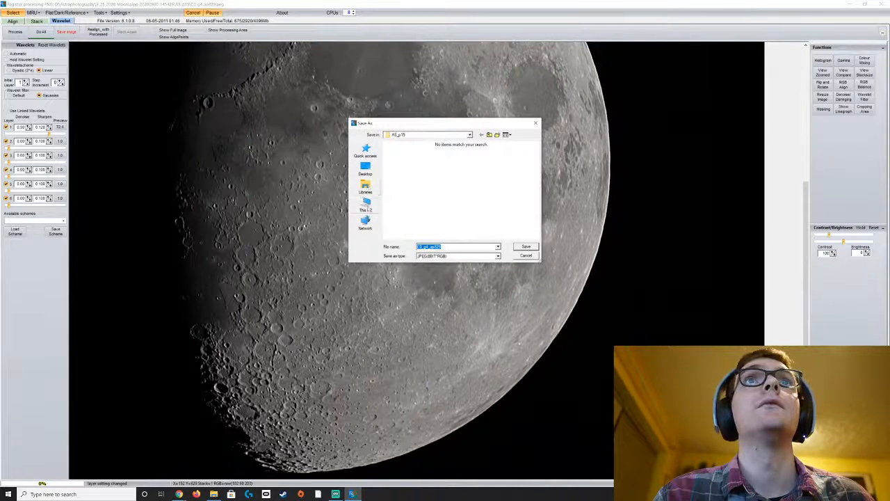
left_click(365, 205)
double_click(421, 209)
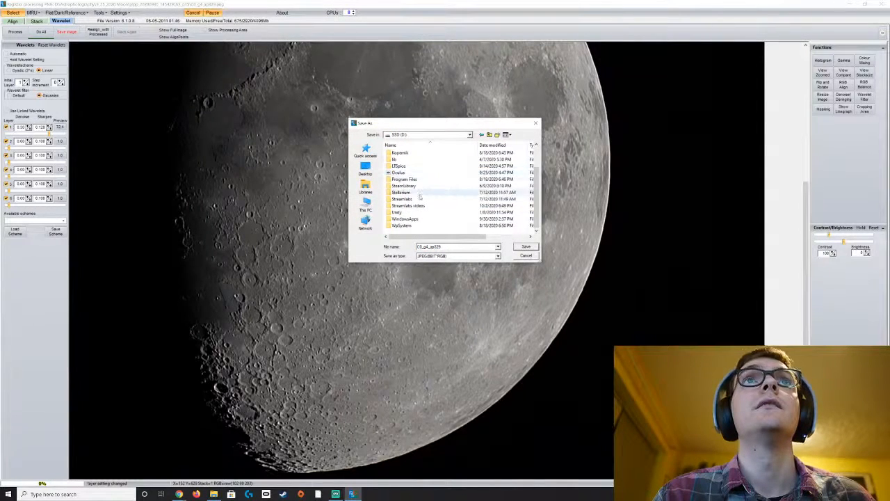
scroll(420, 189, "up", 2)
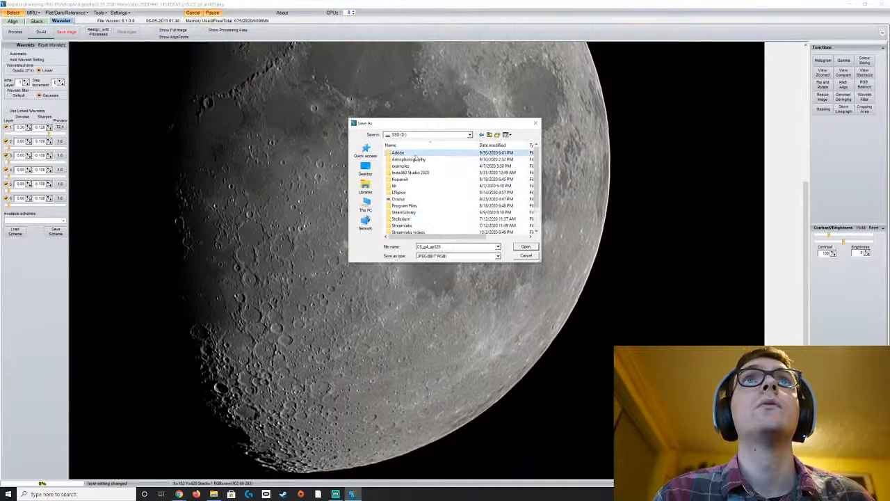
double_click(408, 159)
double_click(511, 162)
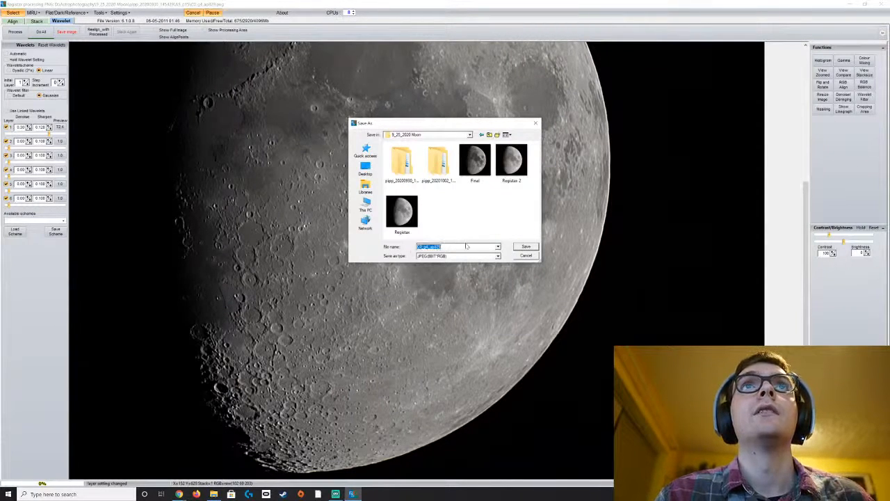
Step: Name the image "Registax 36 Frames" and save it as a JPEG
type("Reg")
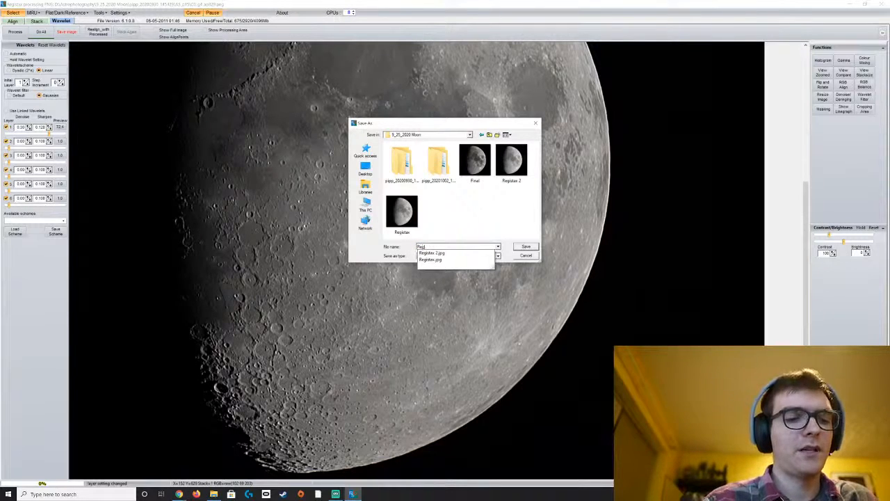
type("istax")
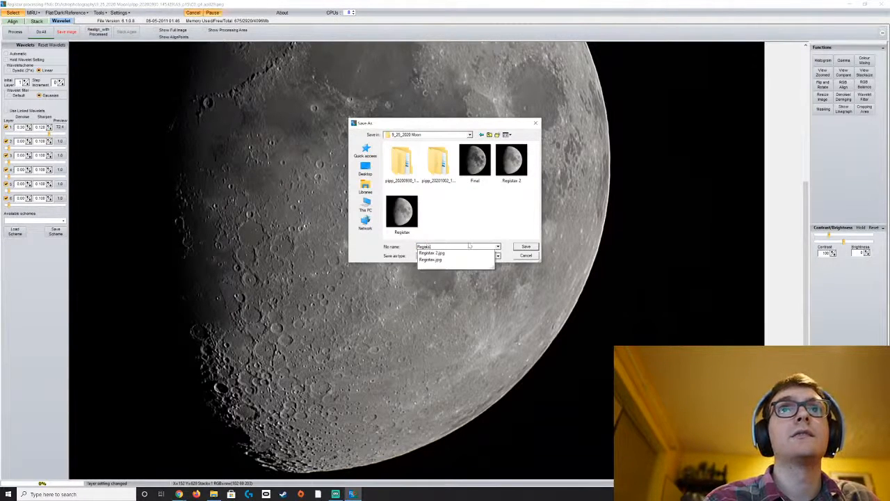
type(" 15")
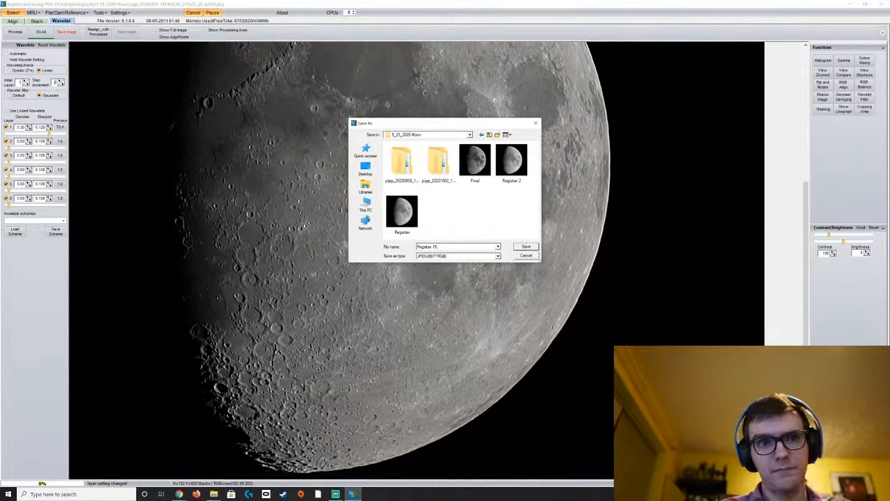
key("BackSpace")
key("BackSpace")
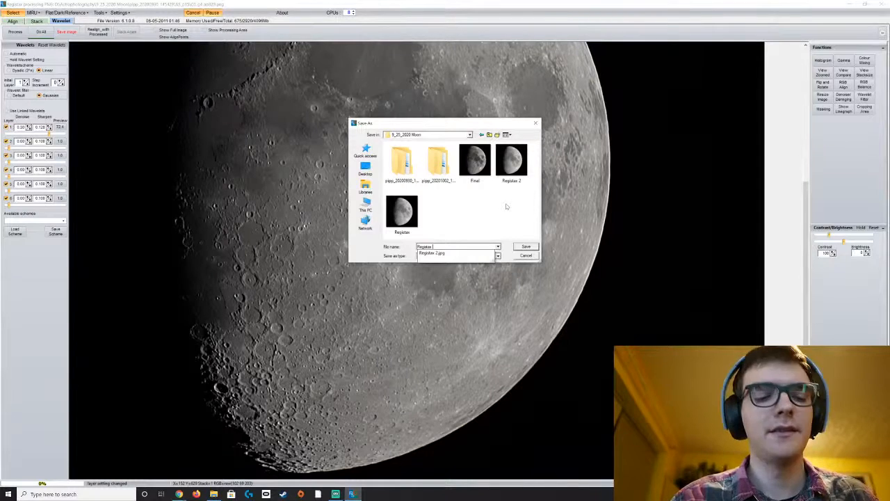
type("36")
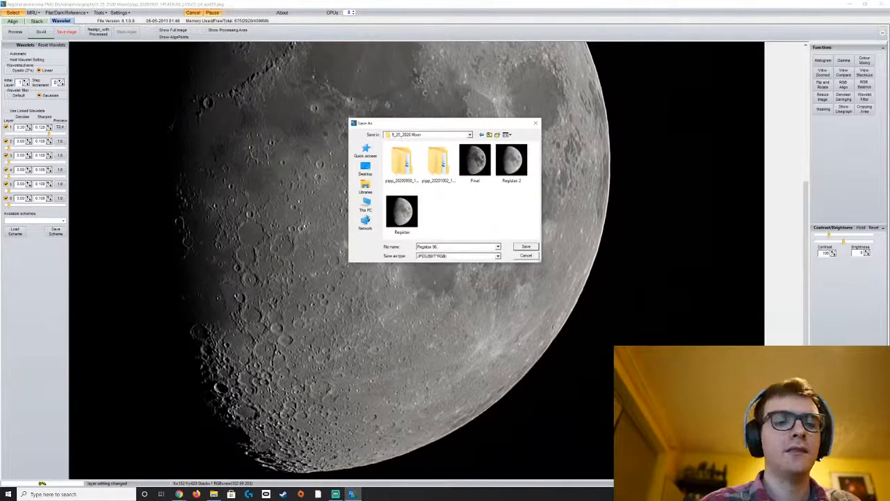
type(" Frames")
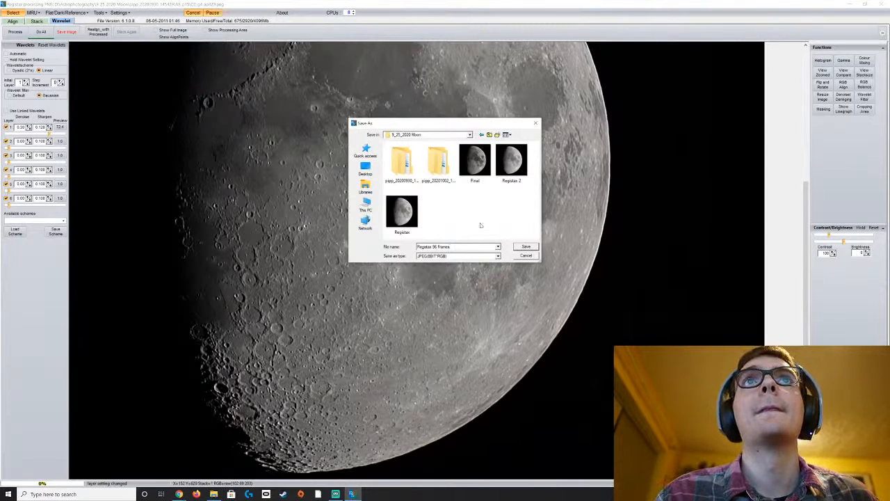
left_click(518, 249)
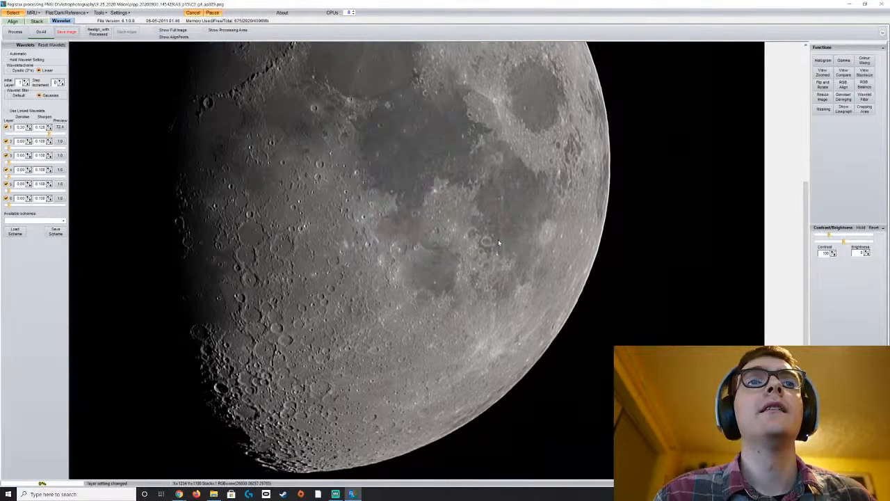
Step: Switch to Adobe Lightroom and look over the edit settings of the moon photo
left_click(8, 494)
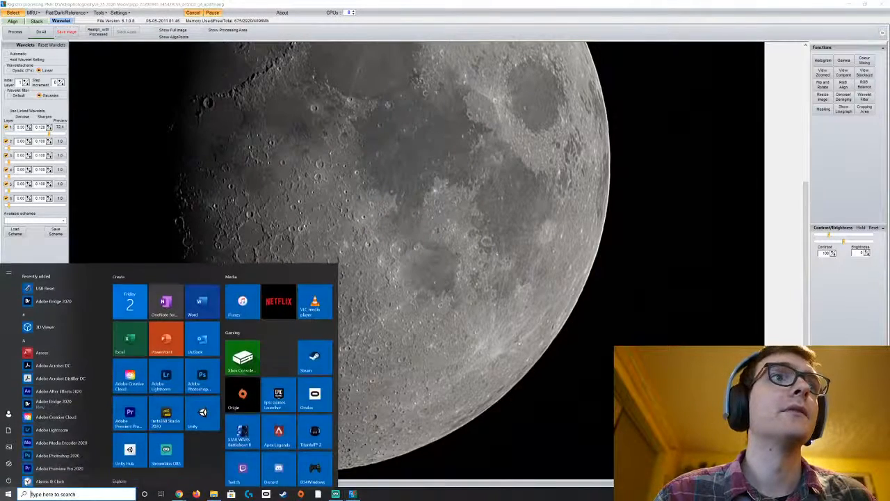
scroll(84, 346, "down", 3)
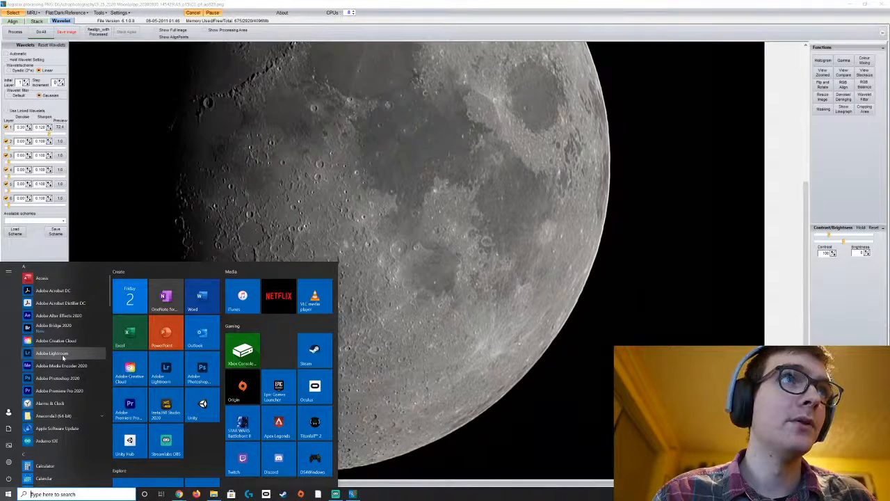
left_click(87, 355)
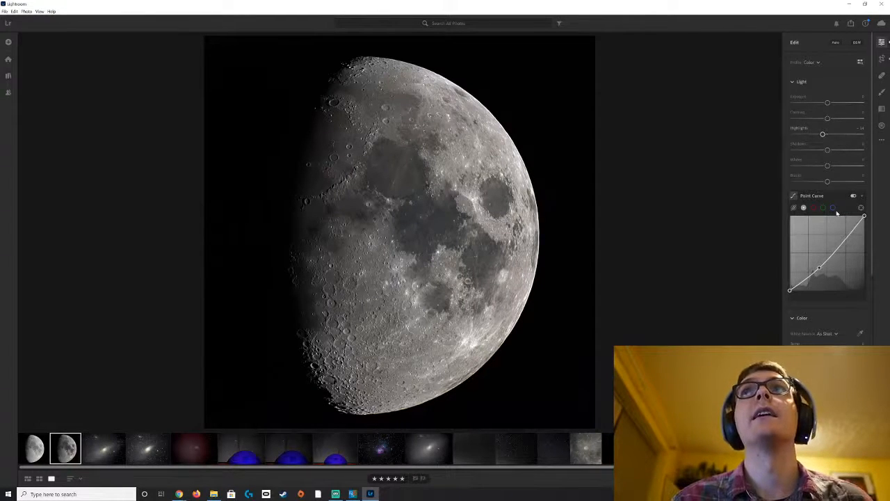
scroll(837, 214, "down", 5)
scroll(838, 214, "up", 5)
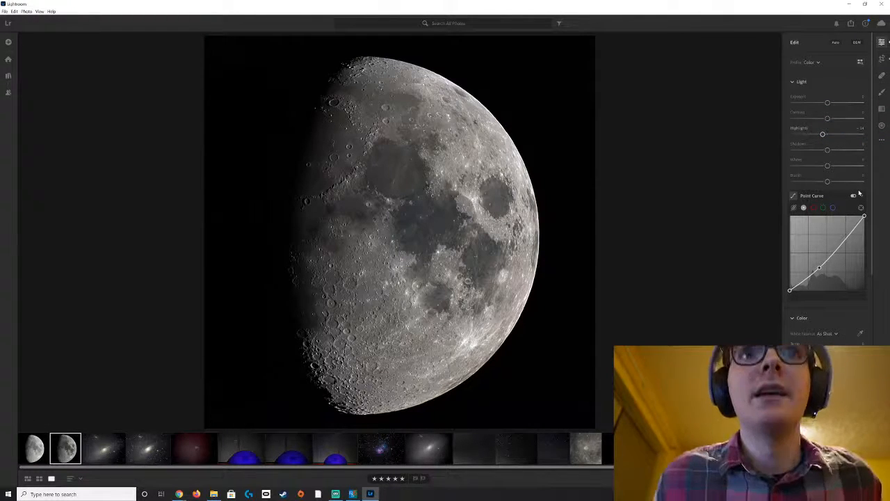
scroll(855, 188, "down", 5)
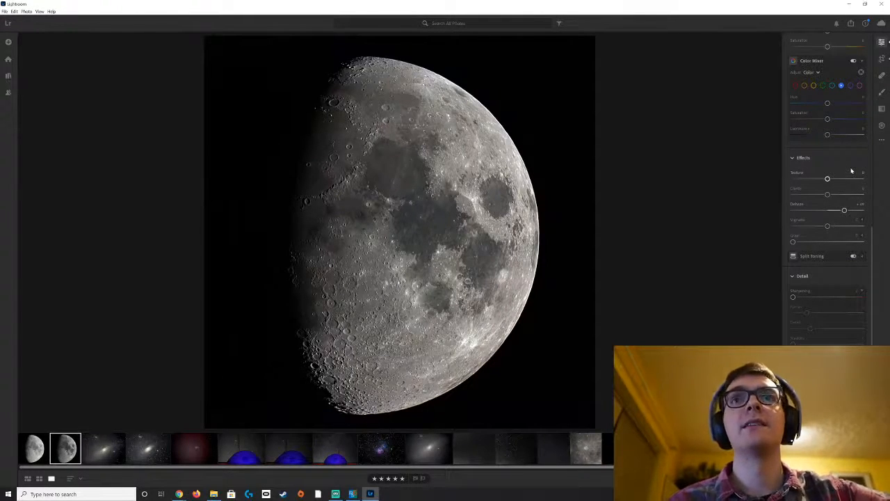
scroll(827, 310, "up", 5)
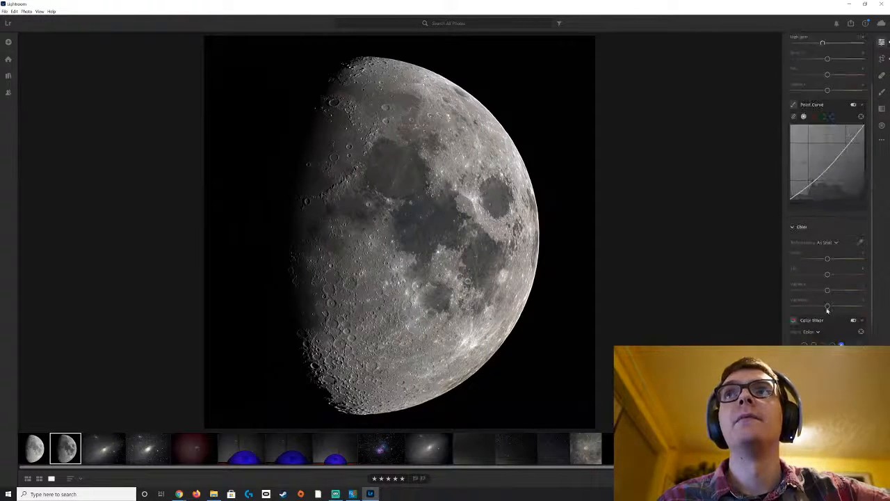
scroll(827, 310, "up", 1)
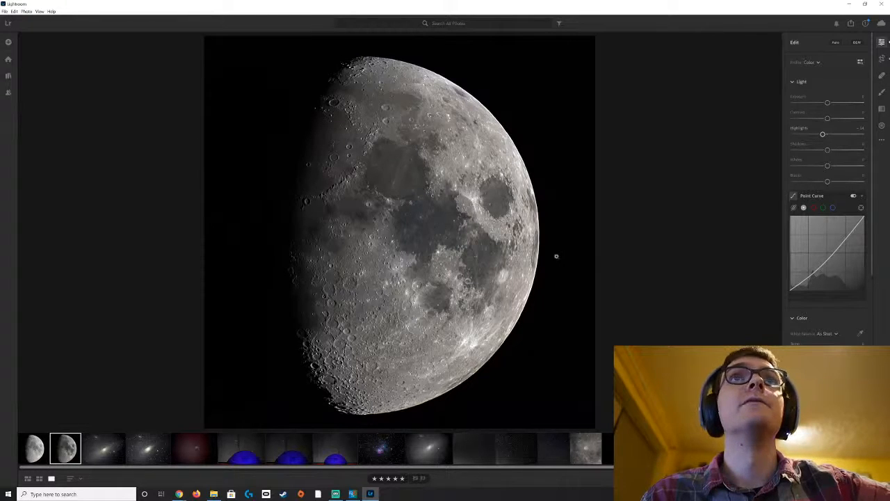
Step: Import the "Registax 96 Frames" JPEG from the 9_25_2020 Moon folder into the photo library
left_click(5, 11)
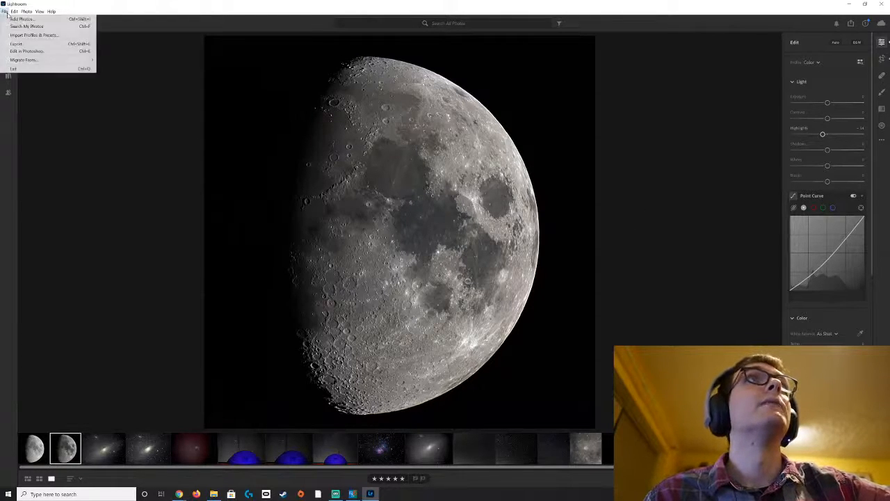
left_click(7, 12)
left_click(9, 42)
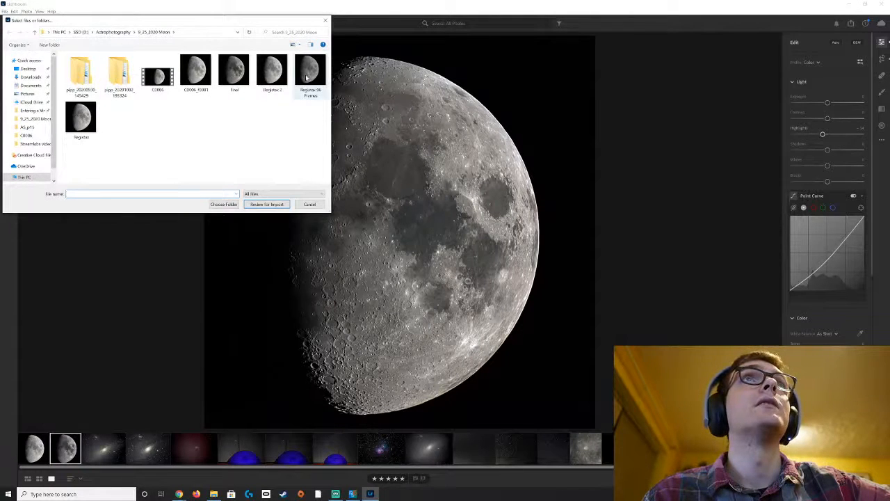
left_click(309, 72)
left_click(267, 205)
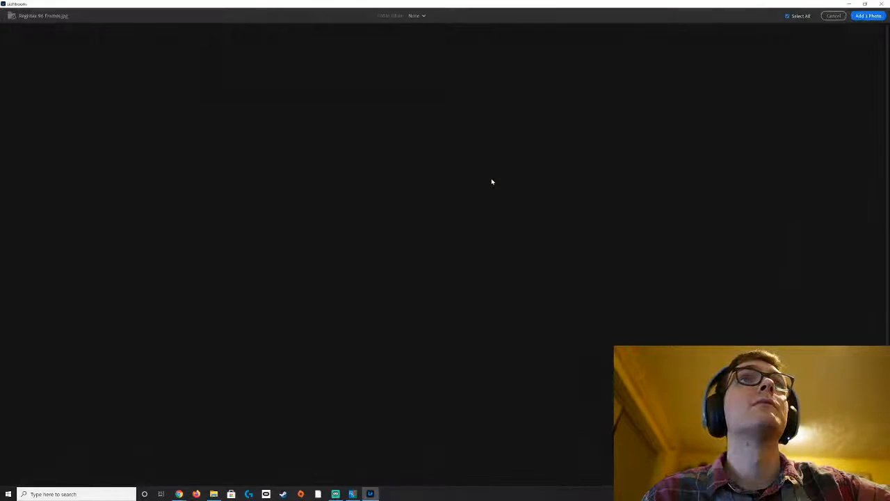
left_click(867, 16)
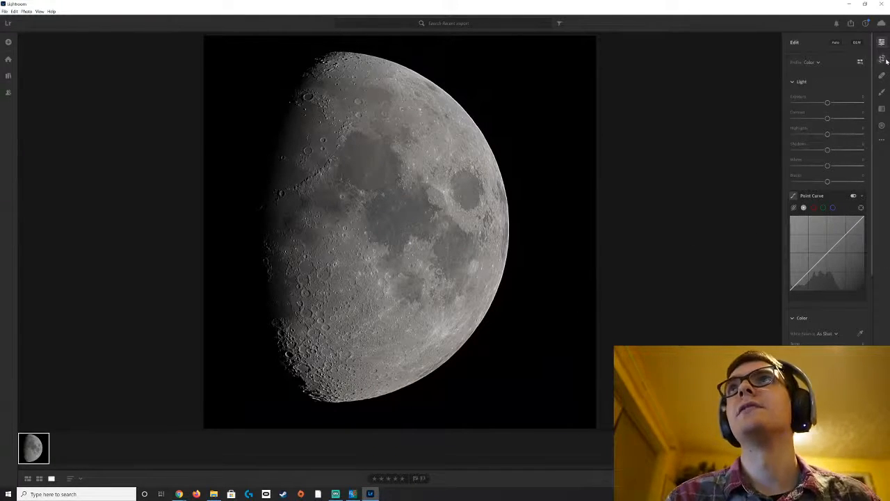
Step: Crop the moon photo with a Custom aspect ratio, trimming the black borders and centering the moon in the frame
key("c")
mouse_move(594, 232)
left_mouse_down()
mouse_move(574, 235)
mouse_move(584, 243)
left_mouse_up()
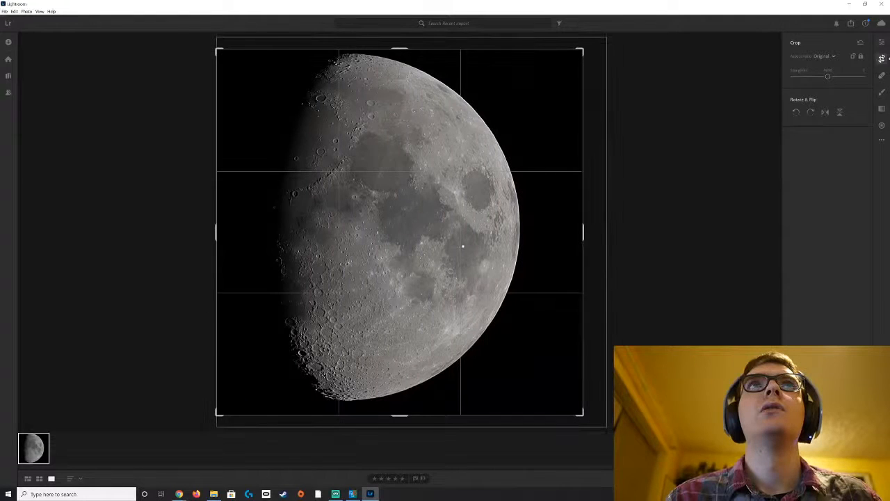
left_click_drag(418, 232, 419, 241)
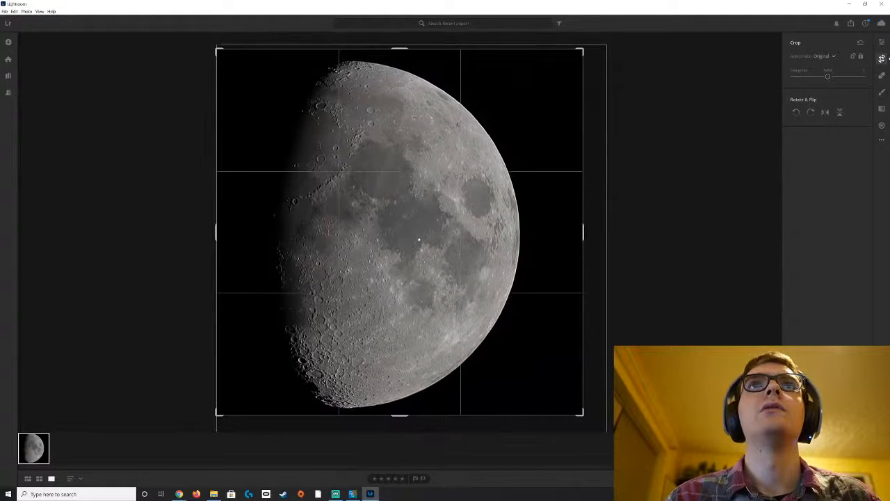
left_click(834, 56)
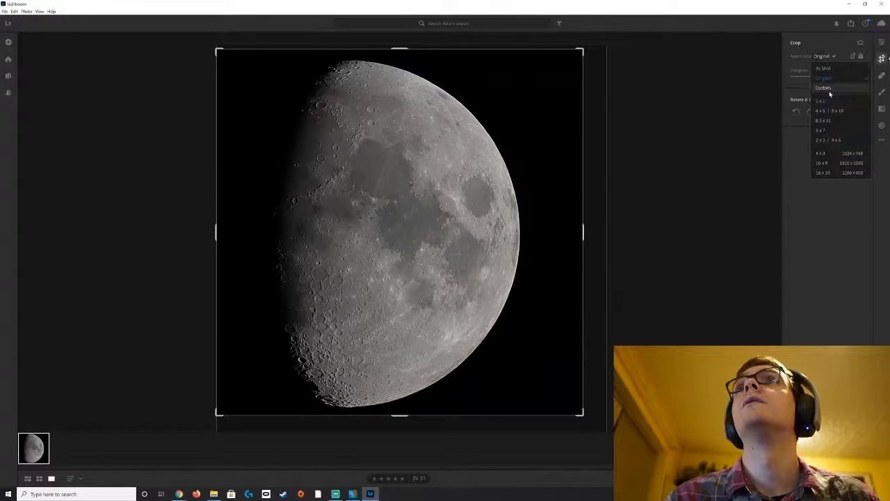
left_click(829, 91)
mouse_move(583, 231)
left_mouse_down()
mouse_move(564, 232)
mouse_move(570, 234)
left_mouse_up()
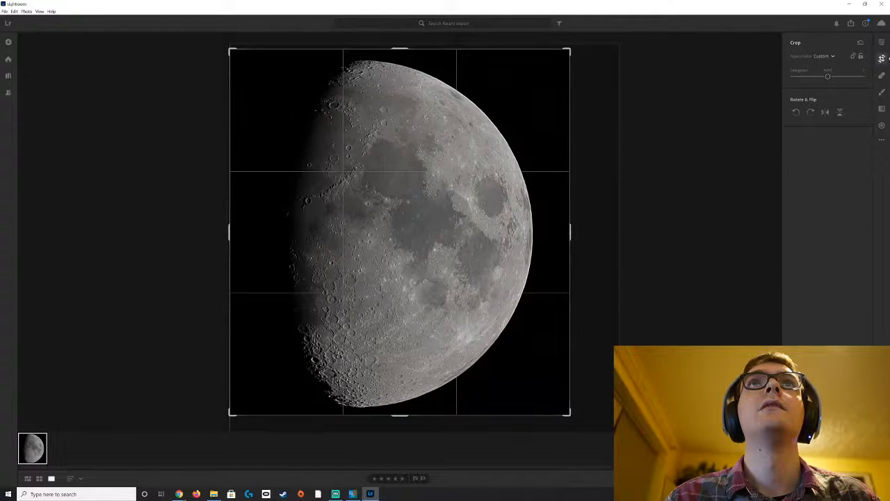
left_click(881, 43)
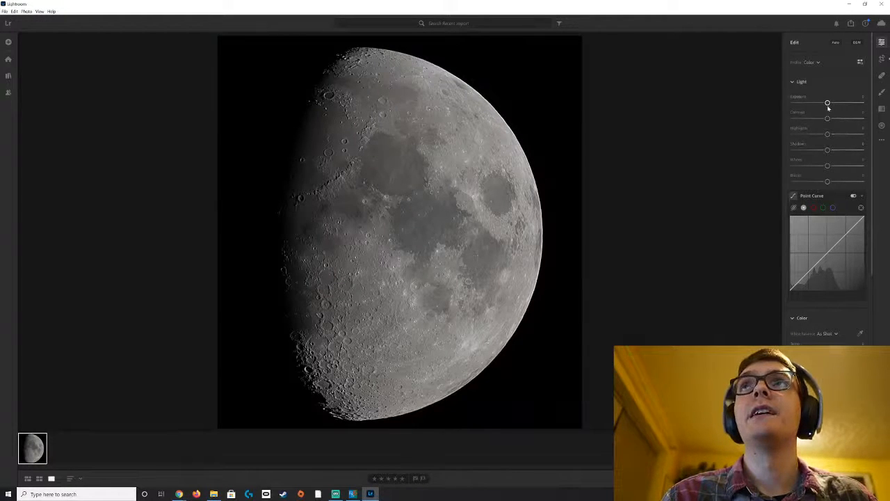
Step: Try raising the exposure and the contrast of the moon photo, undoing each change
mouse_move(827, 103)
left_mouse_down()
mouse_move(841, 103)
mouse_move(818, 103)
mouse_move(840, 103)
left_mouse_up()
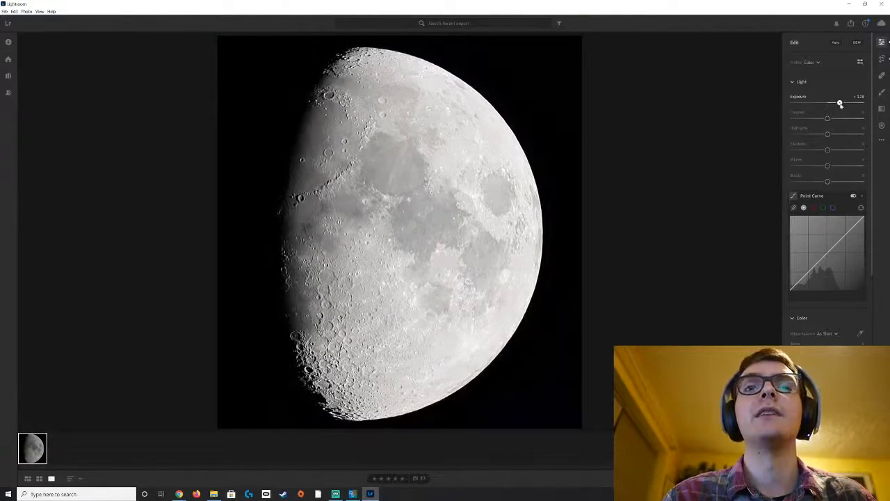
key("ctrl+z")
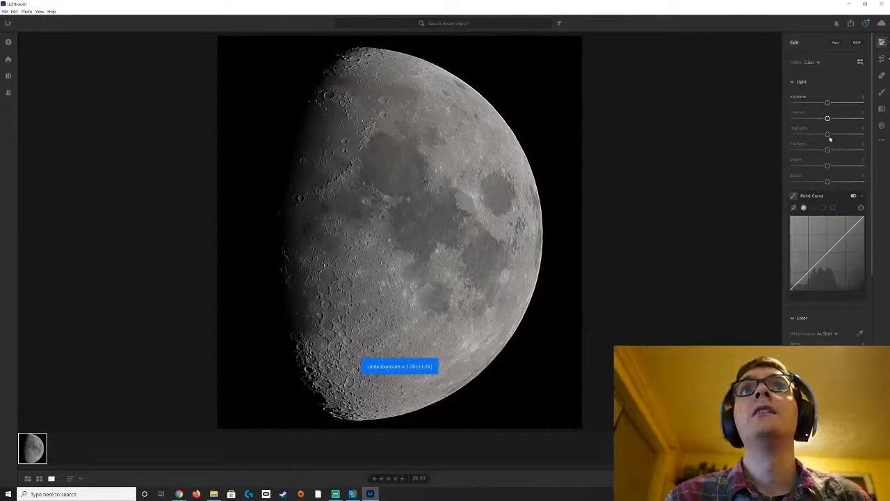
mouse_move(827, 118)
left_mouse_down()
mouse_move(851, 119)
mouse_move(804, 119)
mouse_move(850, 119)
mouse_move(832, 119)
mouse_move(841, 120)
left_mouse_up()
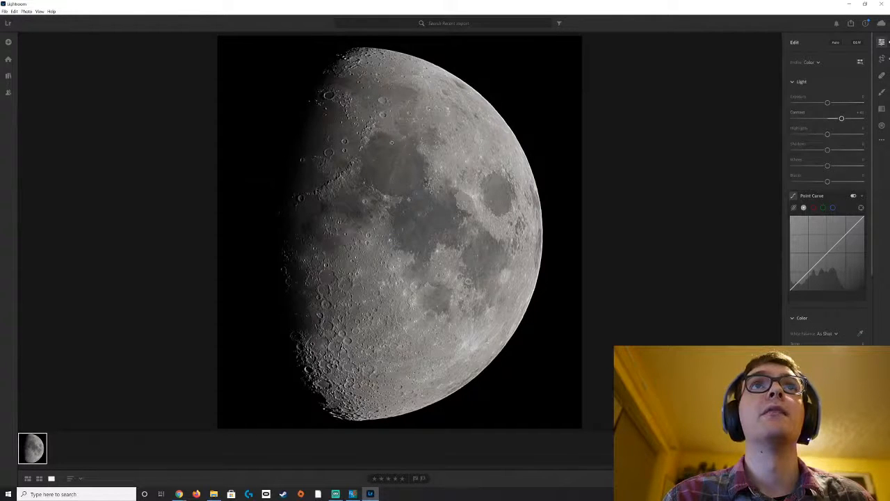
key("ctrl+z")
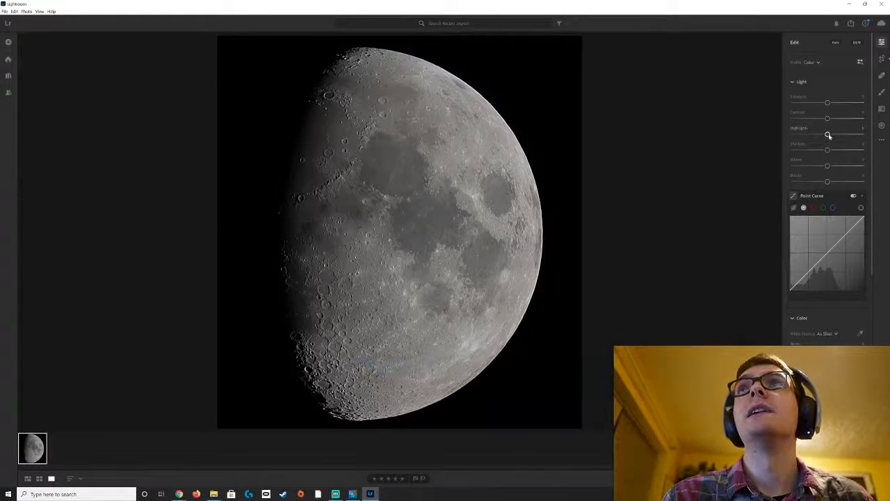
Step: Try lowering the highlights of the moon photo by different amounts and return them to zero
mouse_move(827, 135)
left_mouse_down()
mouse_move(856, 136)
mouse_move(804, 135)
mouse_move(823, 135)
left_mouse_up()
key("ctrl+z")
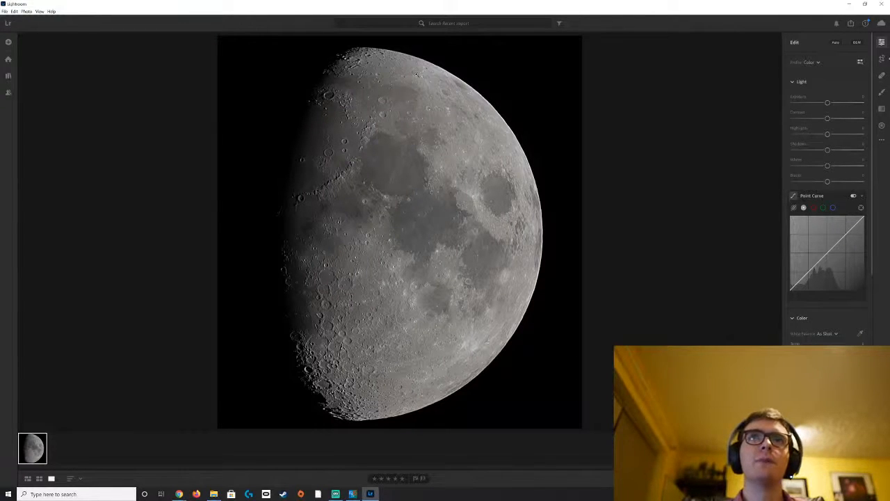
left_click_drag(827, 135, 815, 134)
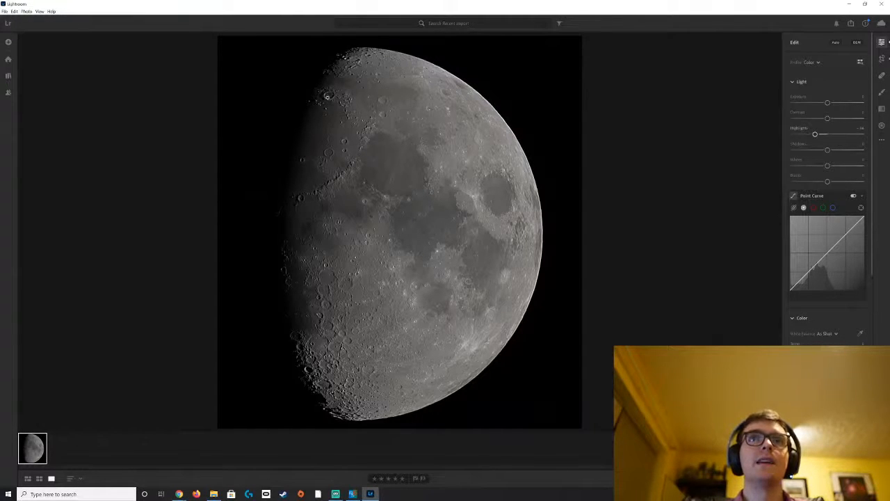
left_click_drag(815, 134, 828, 183)
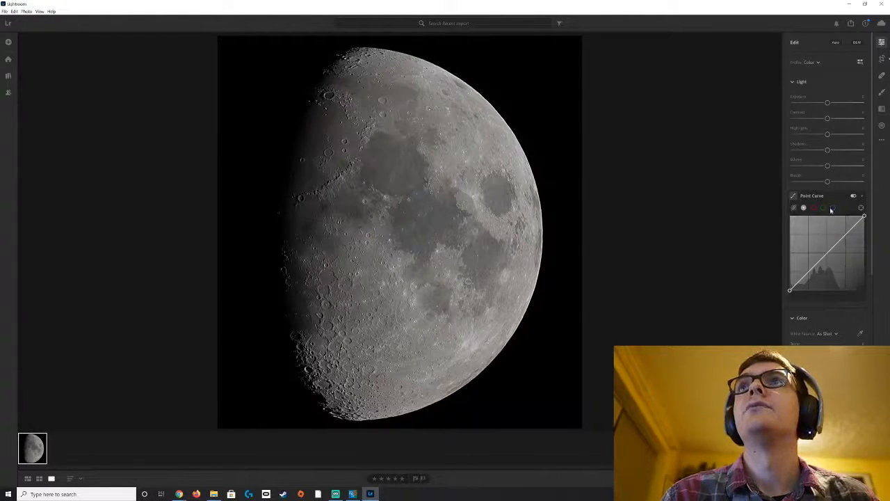
Step: Go through the color channel curves and pull down the darks region on the parametric tone curve
left_click(794, 209)
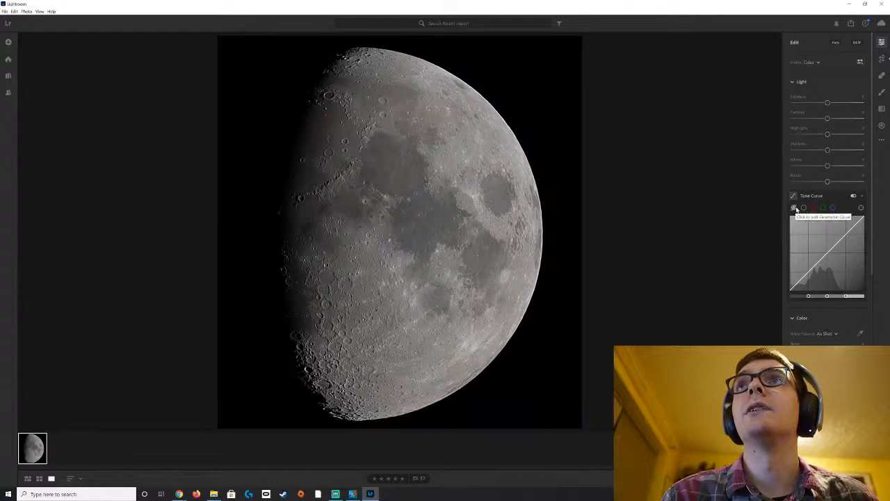
left_click(812, 208)
left_click(824, 209)
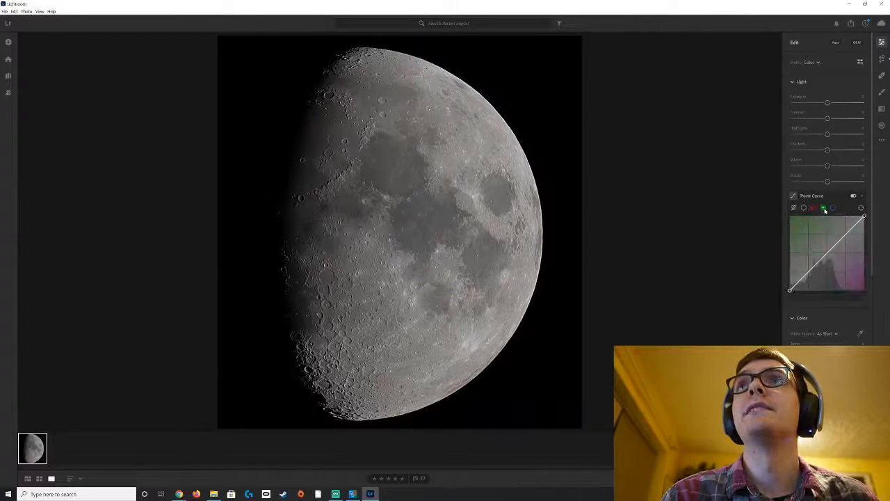
left_click(833, 209)
left_click(803, 209)
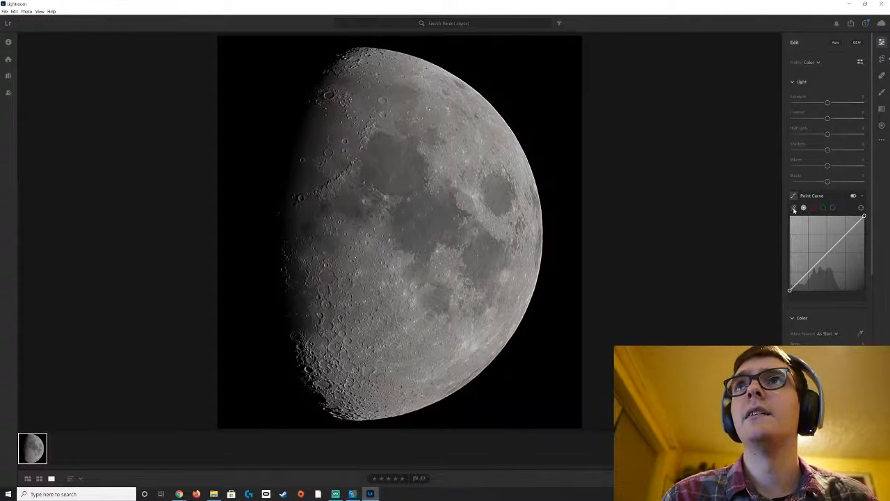
left_click(794, 207)
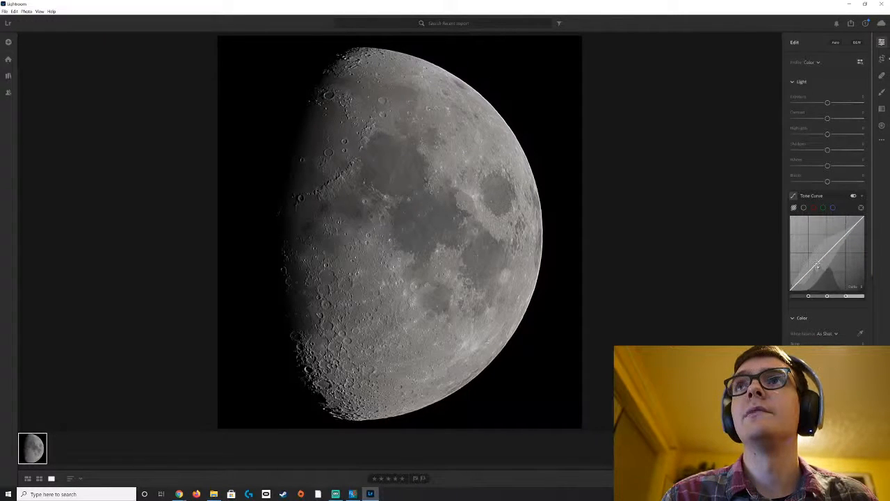
left_click_drag(817, 261, 818, 267)
Step: Check the Detail sharpening setting and examine the moon's central maria up close
scroll(870, 299, "down", 5)
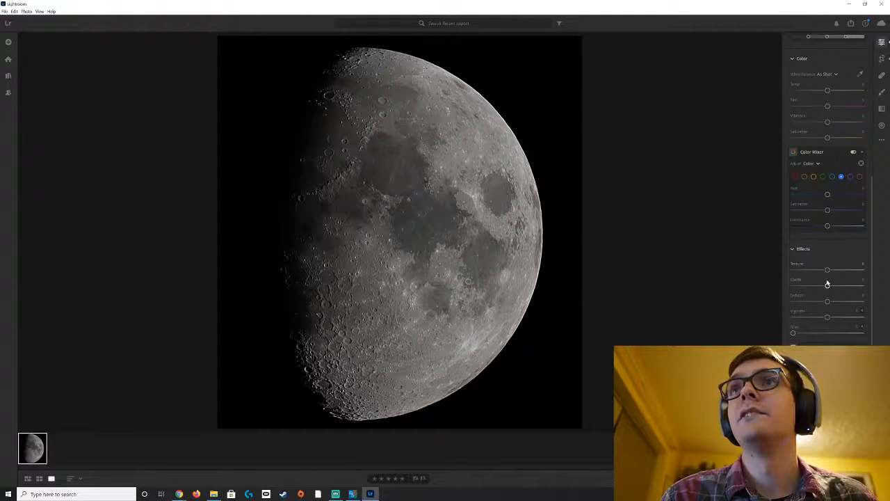
scroll(834, 283, "down", 3)
mouse_move(793, 297)
left_mouse_down()
mouse_move(860, 295)
mouse_move(795, 298)
mouse_move(875, 312)
mouse_move(789, 320)
mouse_move(875, 320)
mouse_move(862, 299)
mouse_move(781, 301)
left_mouse_up()
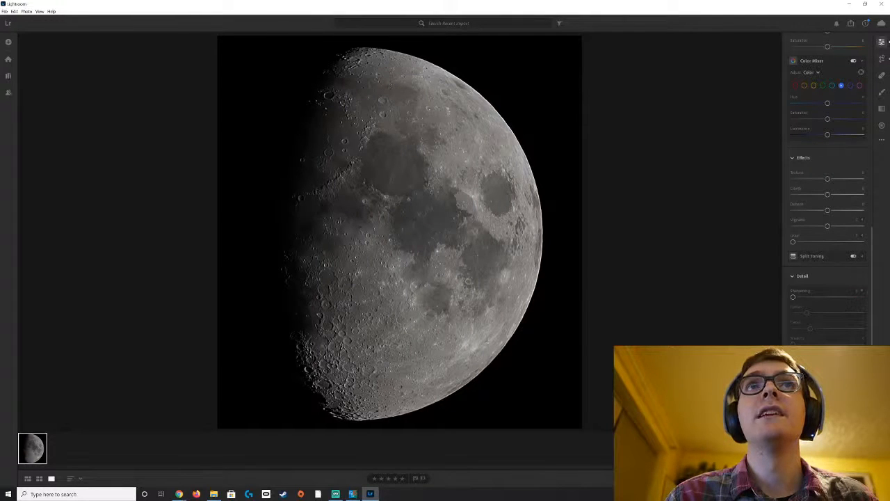
left_click(421, 227)
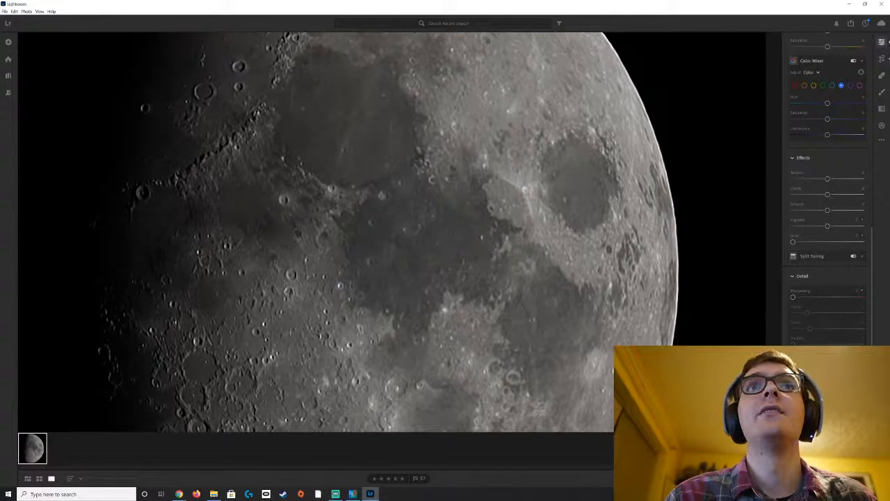
left_click(440, 290)
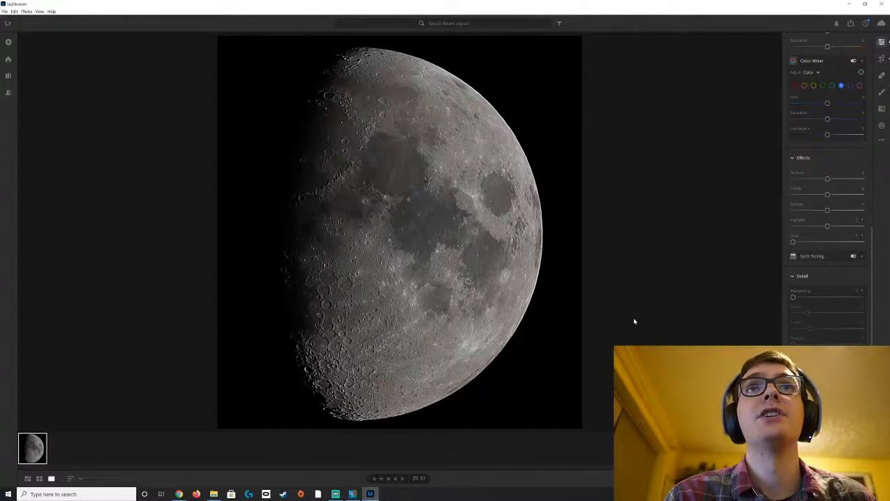
Step: Try the moon photo's Dehaze effect up to its strongest level and set it to +34
scroll(836, 280, "up", 4)
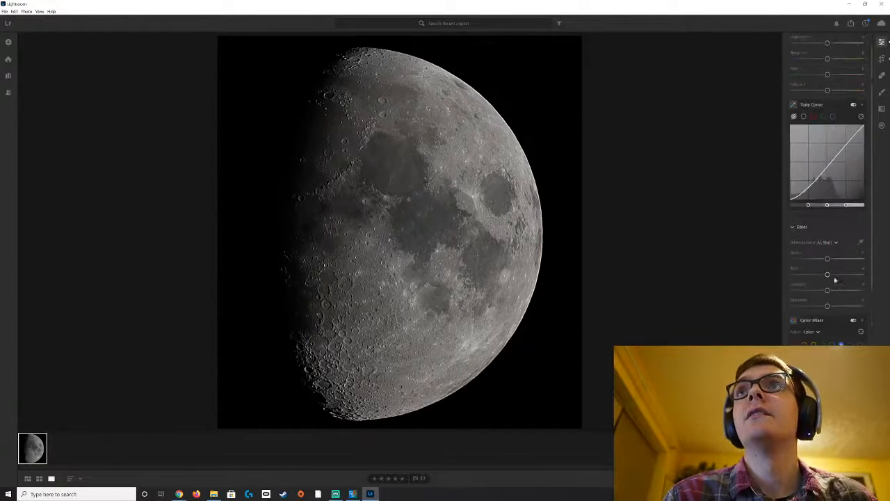
scroll(836, 280, "down", 2)
scroll(828, 309, "down", 1)
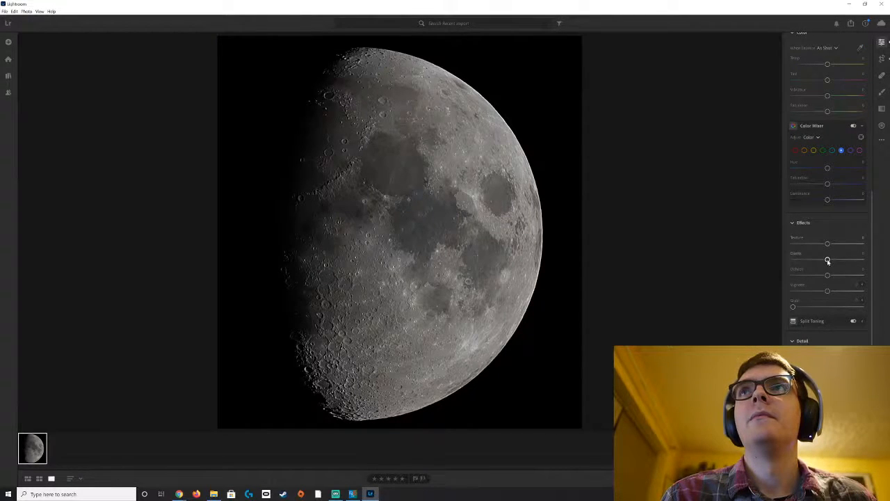
left_click_drag(827, 275, 836, 279)
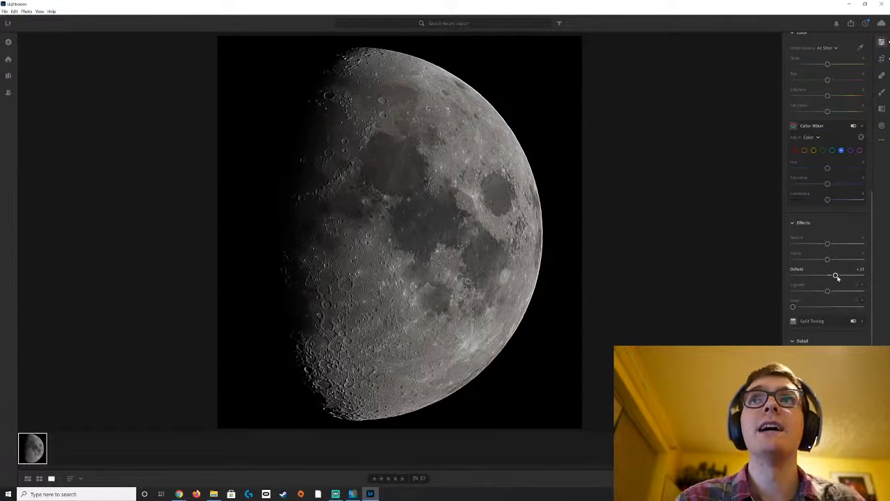
left_click_drag(836, 276, 889, 283)
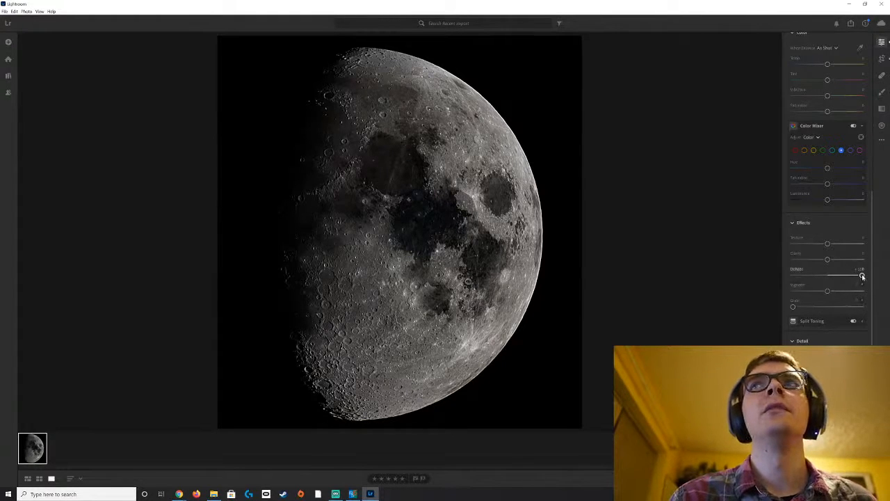
left_click_drag(862, 275, 838, 278)
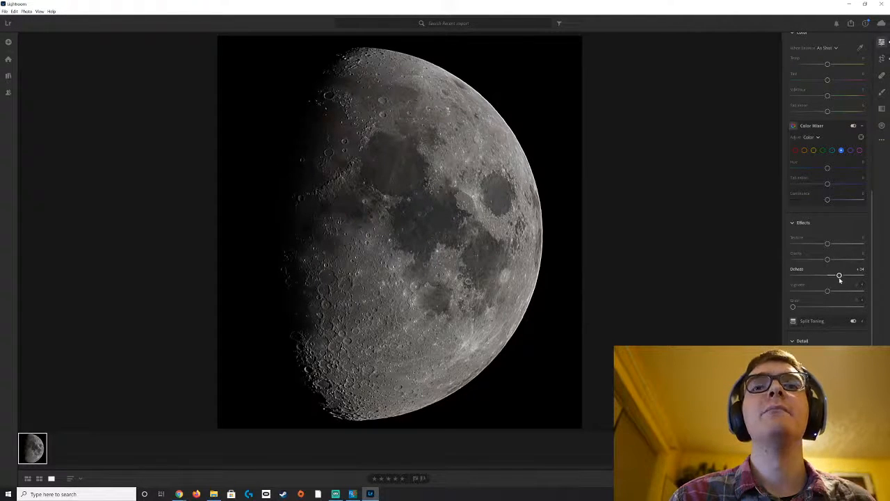
Step: Raise the overall saturation of the moon photo slightly
scroll(828, 242, "up", 3)
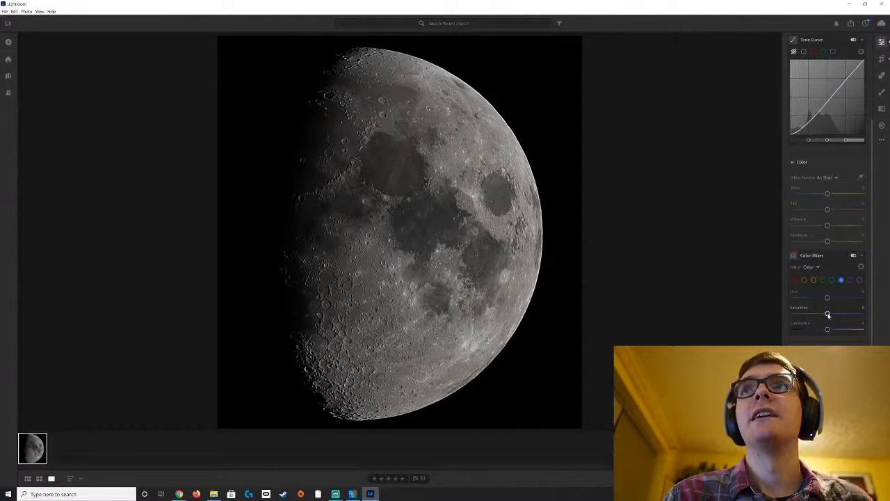
scroll(828, 242, "up", 2)
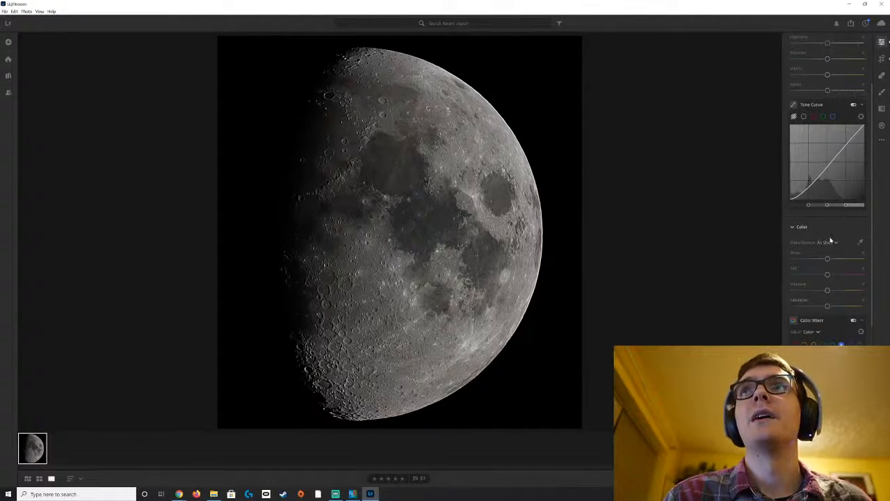
mouse_move(828, 306)
left_mouse_down()
mouse_move(887, 311)
mouse_move(803, 314)
mouse_move(831, 322)
mouse_move(872, 314)
mouse_move(829, 315)
left_mouse_up()
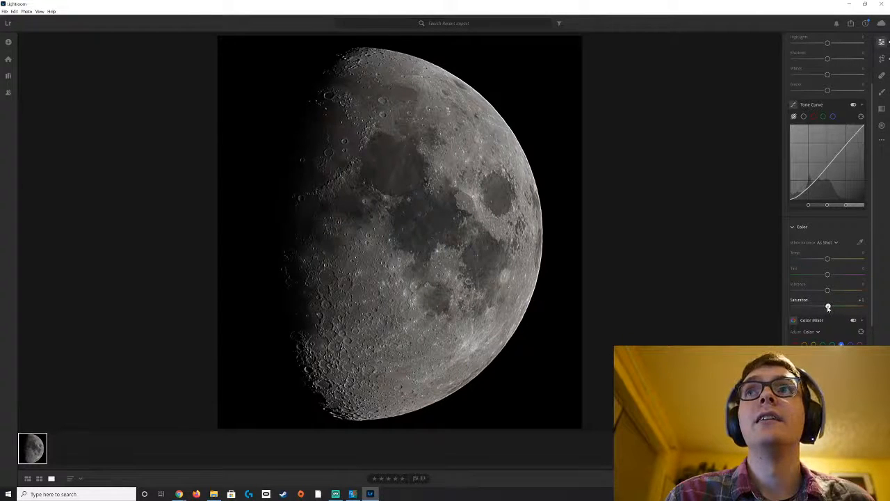
Step: Try the moon photo's saturation at its maximum of +100 and return it to 0
left_click_drag(827, 306, 885, 309)
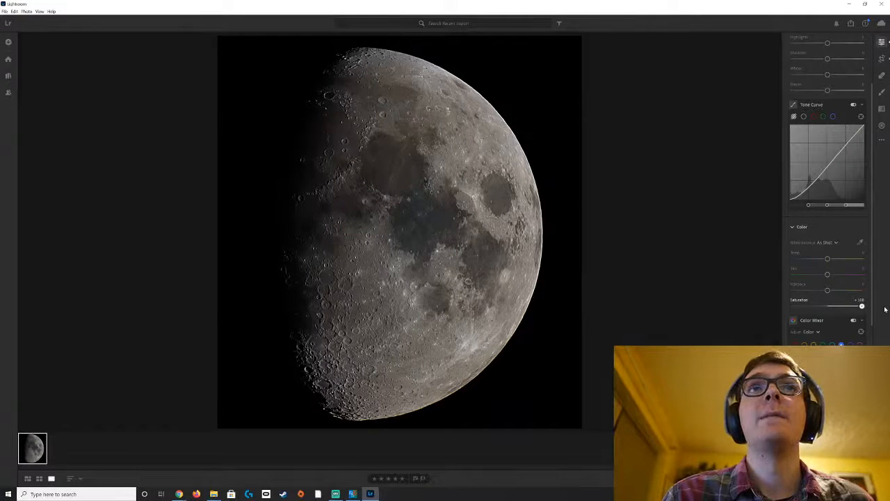
left_click_drag(885, 308, 827, 313)
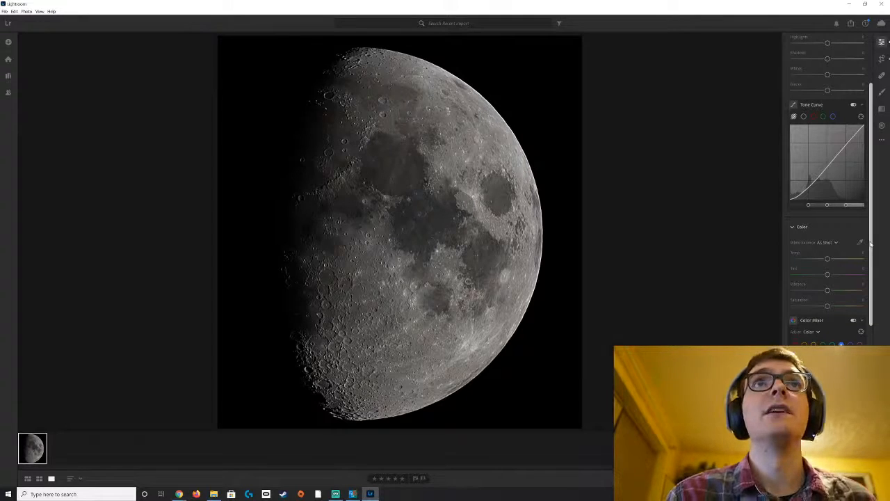
Step: Try raising the contrast, the whites and the blacks, and lowering the blacks, undoing each light adjustment
scroll(858, 120, "up", 3)
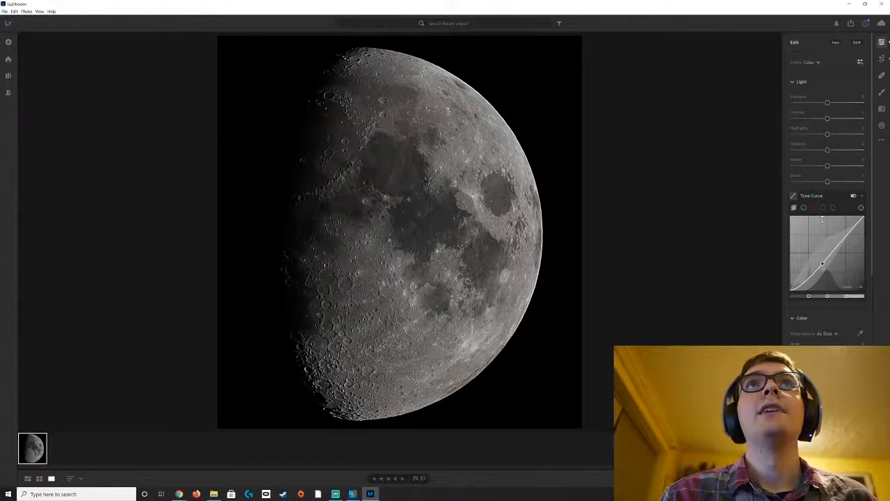
scroll(845, 222, "down", 5)
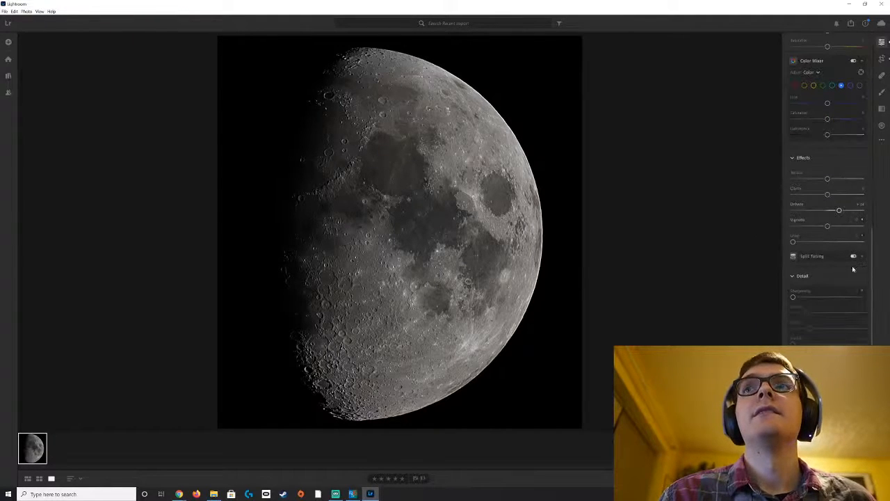
scroll(838, 104, "up", 5)
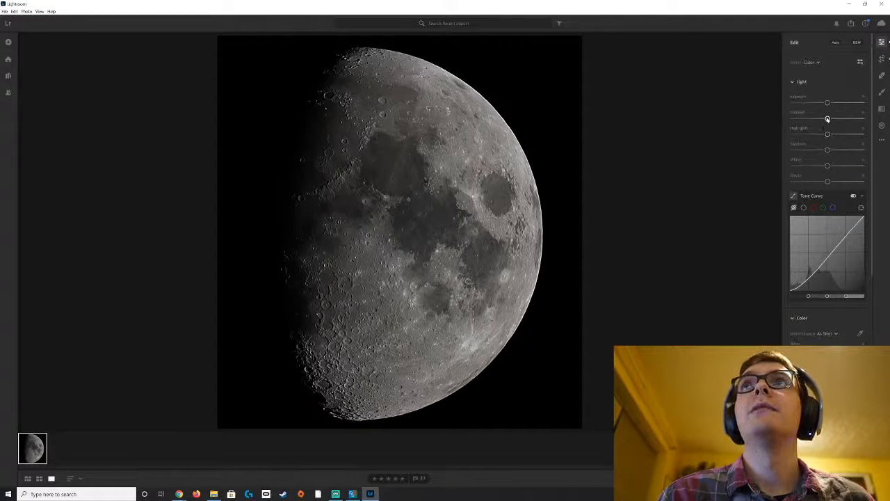
mouse_move(827, 119)
left_mouse_down()
mouse_move(843, 122)
mouse_move(811, 130)
mouse_move(838, 132)
mouse_move(830, 131)
left_mouse_up()
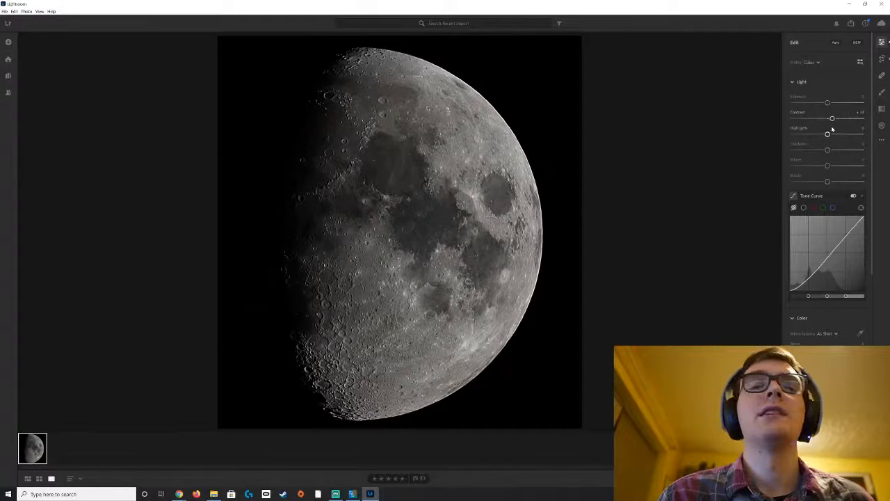
key("ctrl+z")
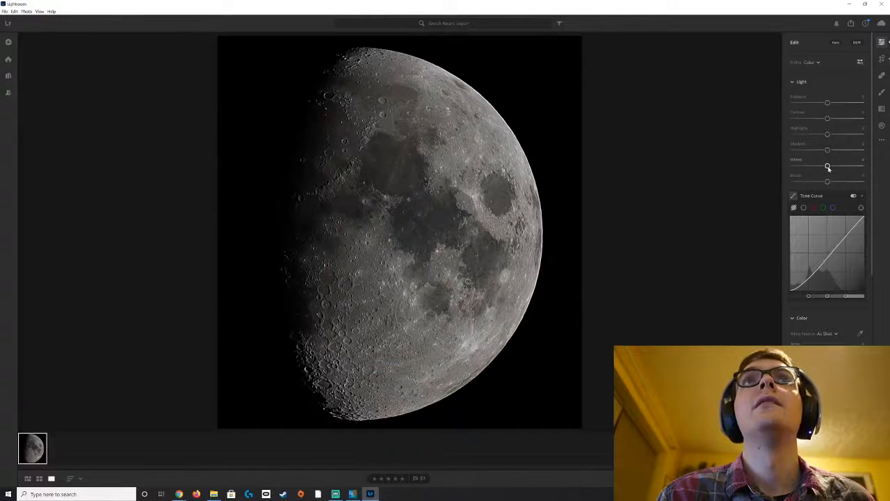
left_click_drag(828, 167, 843, 182)
key("ctrl+z")
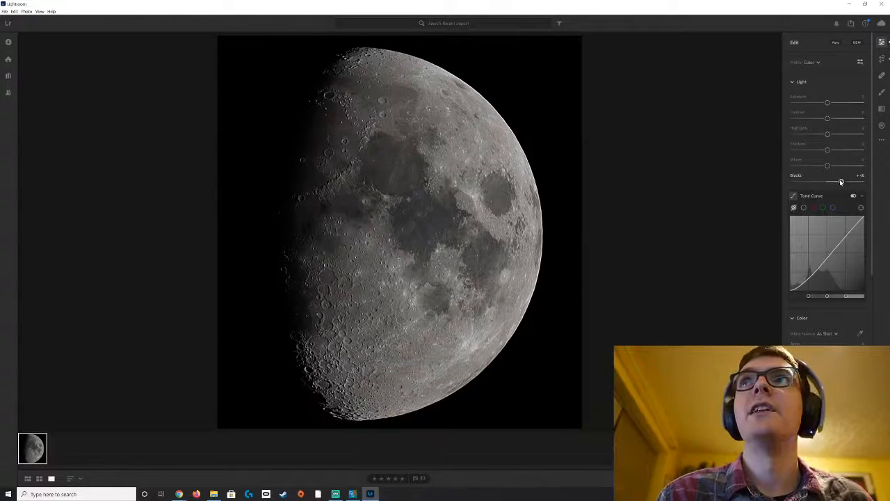
key("ctrl+z")
left_click_drag(828, 183, 801, 183)
key("ctrl+z")
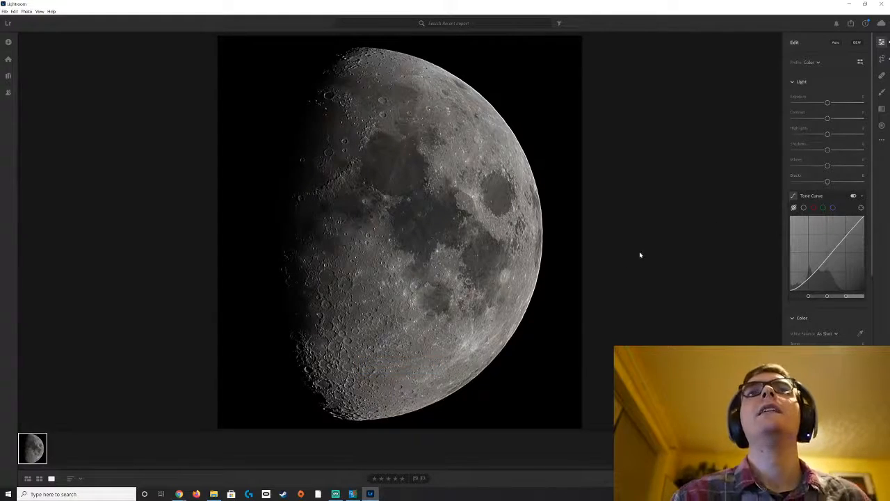
Step: Examine the moon's sunlit edge and its cratered lower half up close
scroll(518, 363, "up", 5)
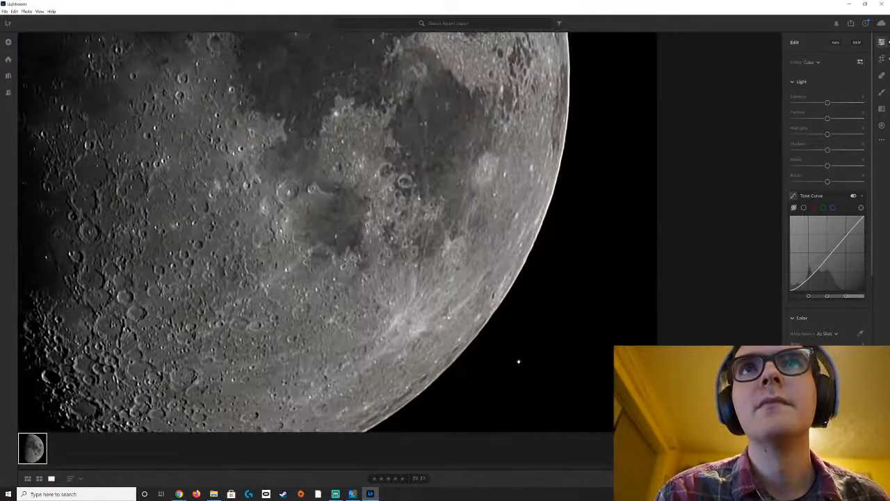
scroll(538, 360, "down", 3)
scroll(584, 357, "up", 6)
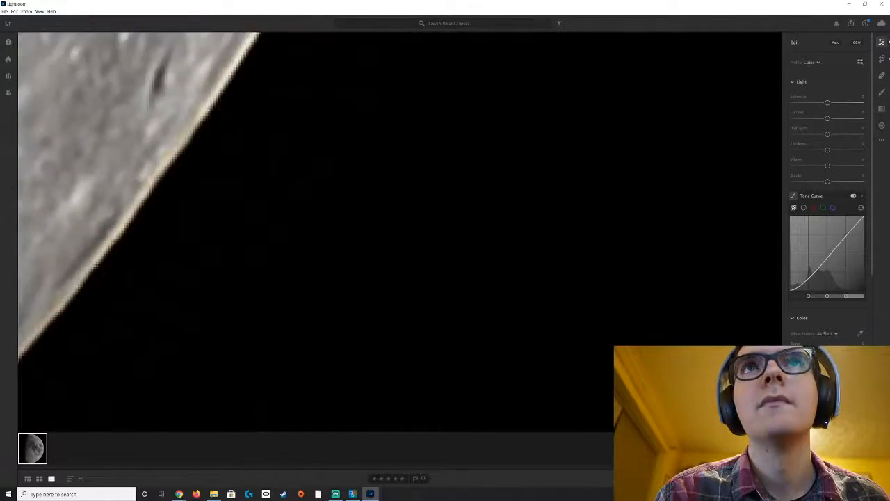
left_click_drag(306, 181, 604, 177)
scroll(560, 198, "down", 5)
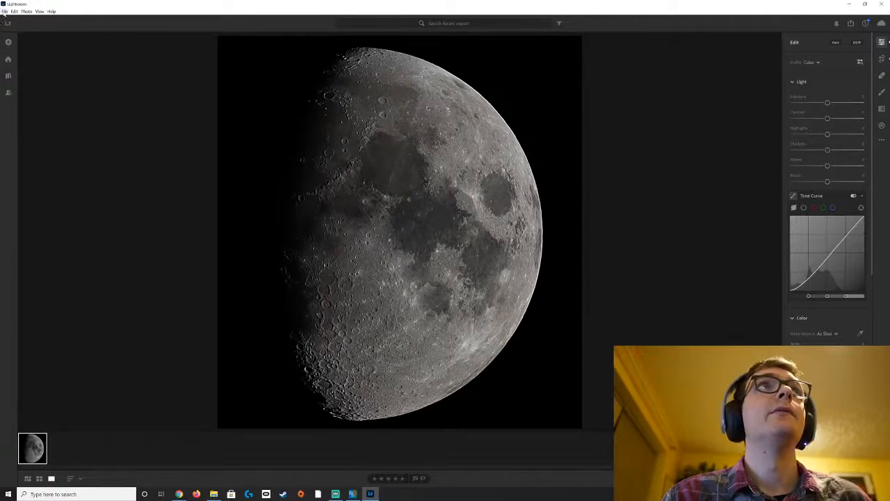
Step: Export the edited moon photo as a full-size JPG at 100% quality into the 9_25_2020 Moon folder
left_click(4, 12)
left_click(15, 44)
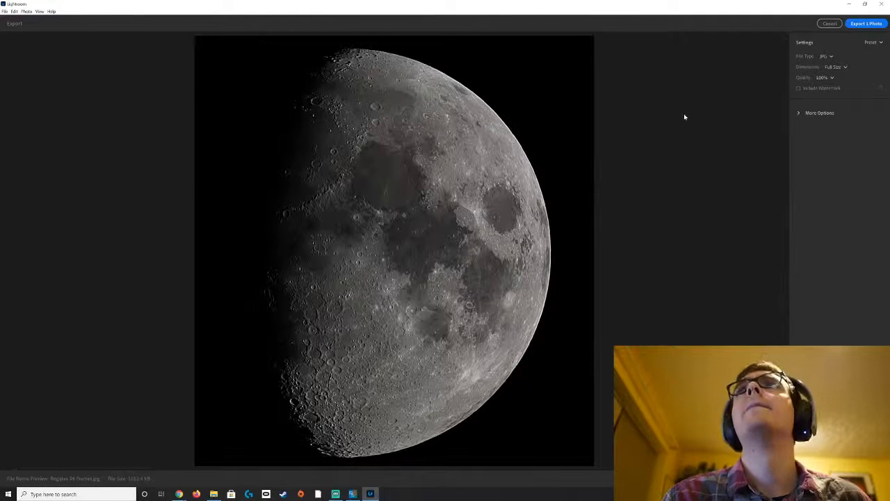
left_click(861, 25)
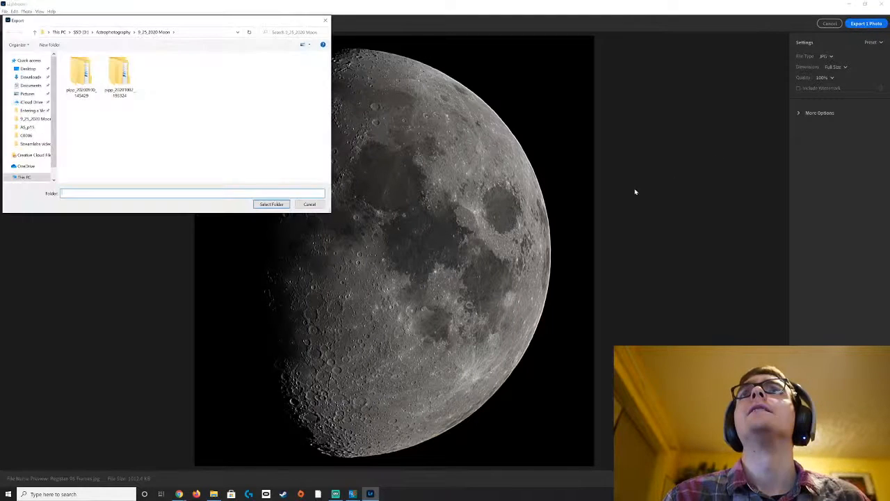
left_click_drag(185, 28, 463, 142)
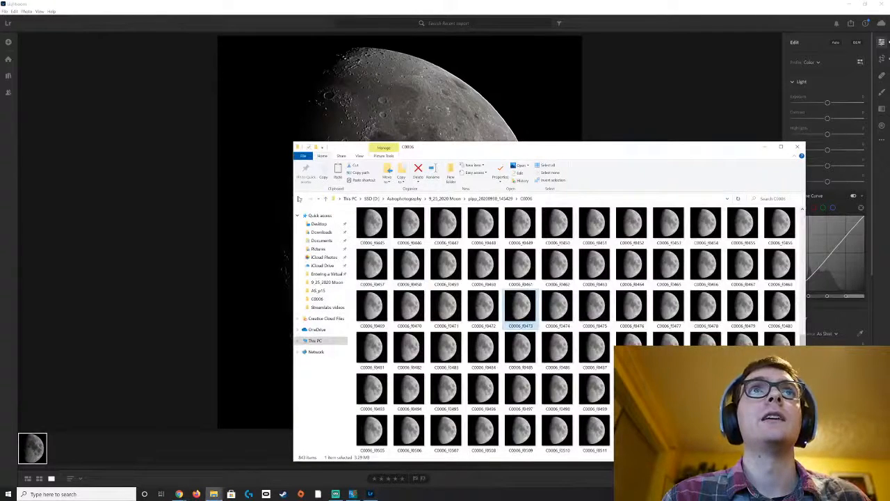
Step: In File Explorer, go back to the 9_25_2020 Moon folder and rename the exported Registax 96 Frames-2 image as 96 Frames Final
left_click(299, 199)
left_click(299, 199)
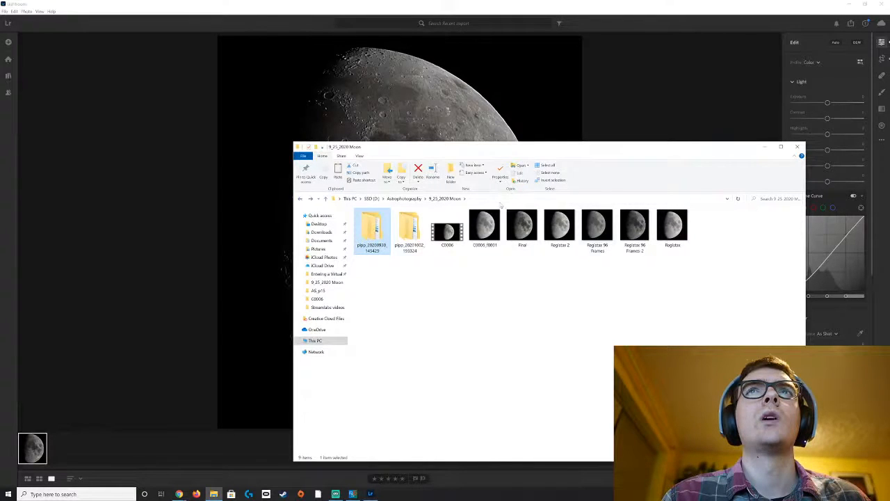
left_click(636, 229)
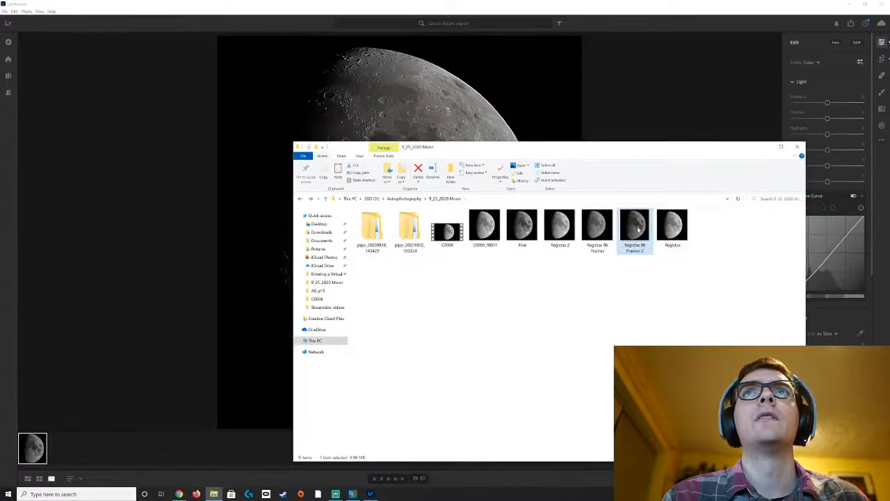
right_click(638, 230)
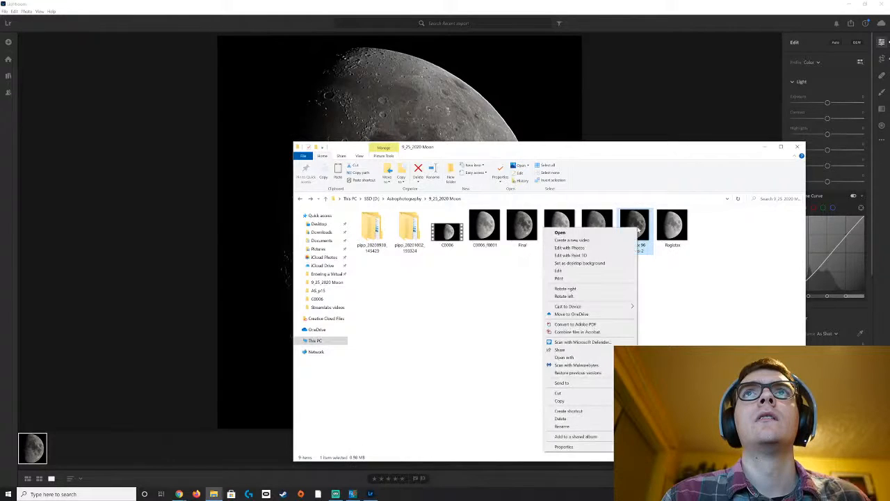
left_click(584, 426)
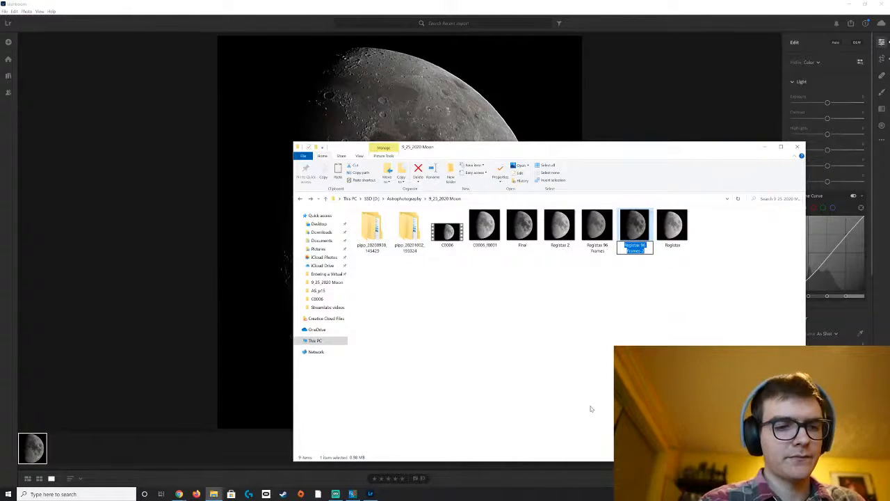
type("96 Frames Final")
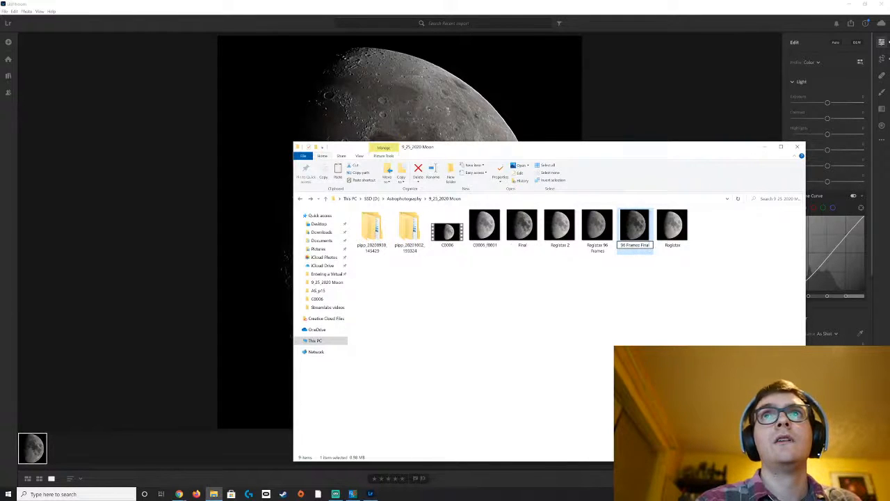
key("Return")
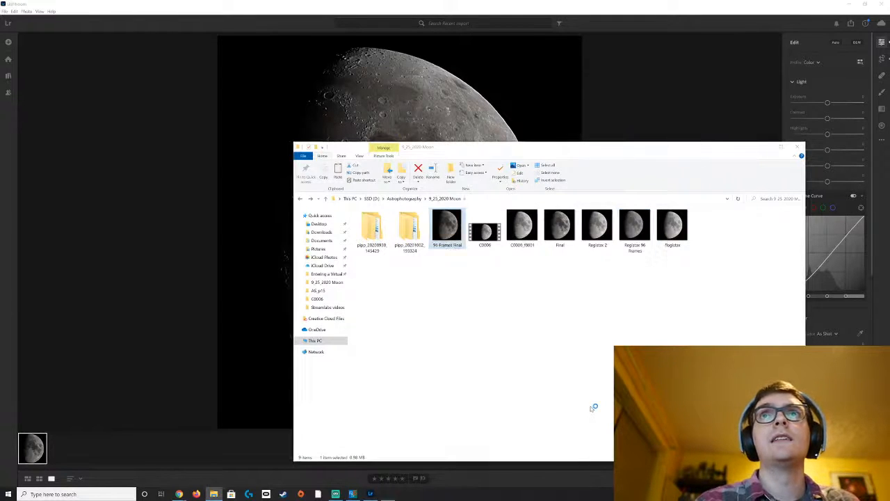
Step: Open the 96 Frames Final image in Photos, get Lightroom out of the way and view the image at maximized size
key("Return")
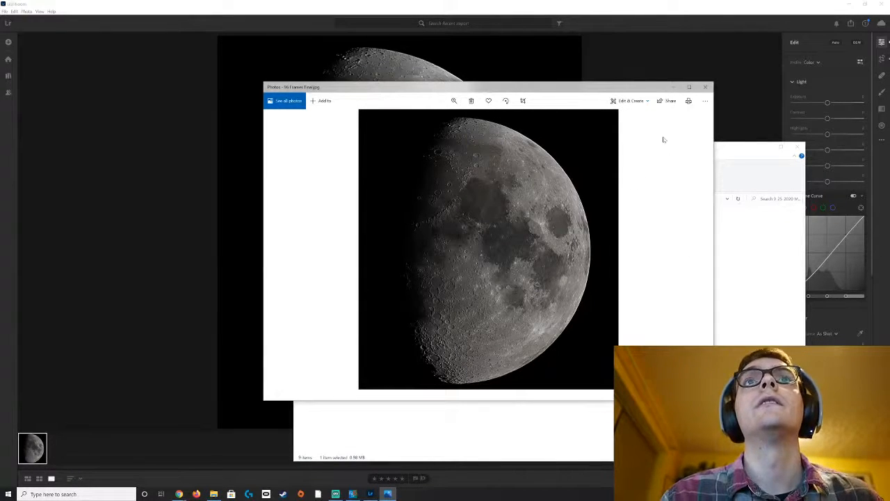
left_click(846, 3)
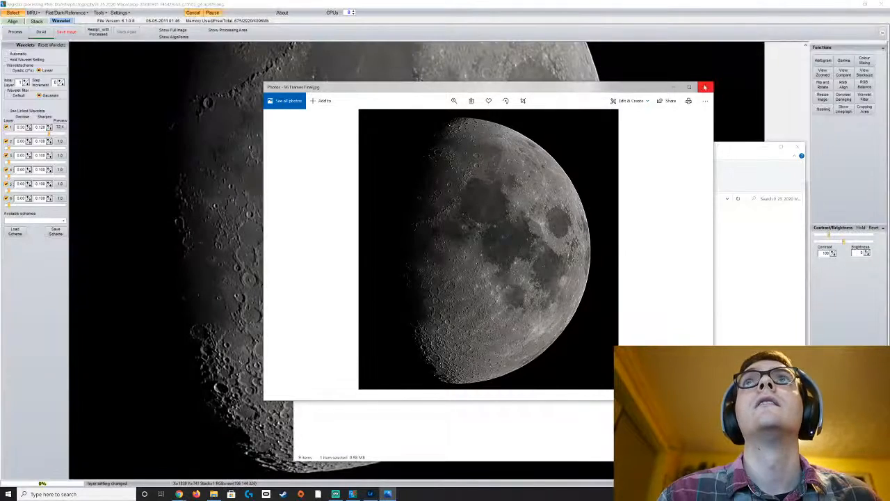
left_click(689, 87)
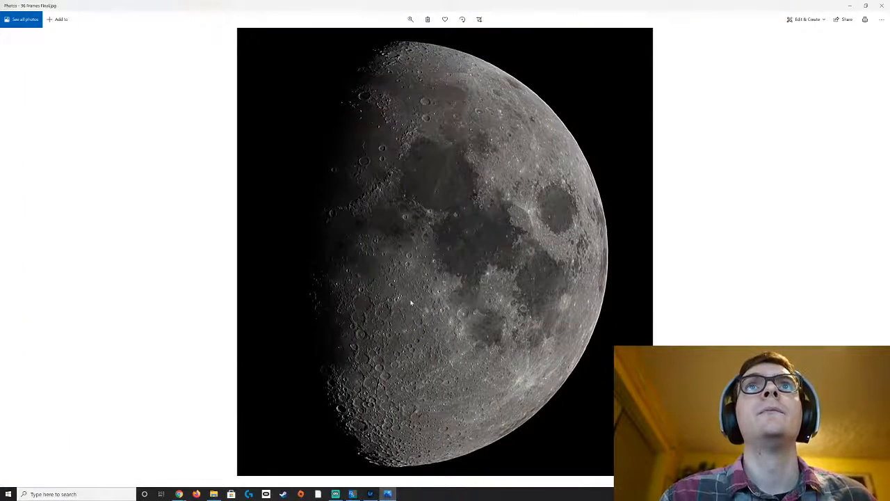
left_click(850, 6)
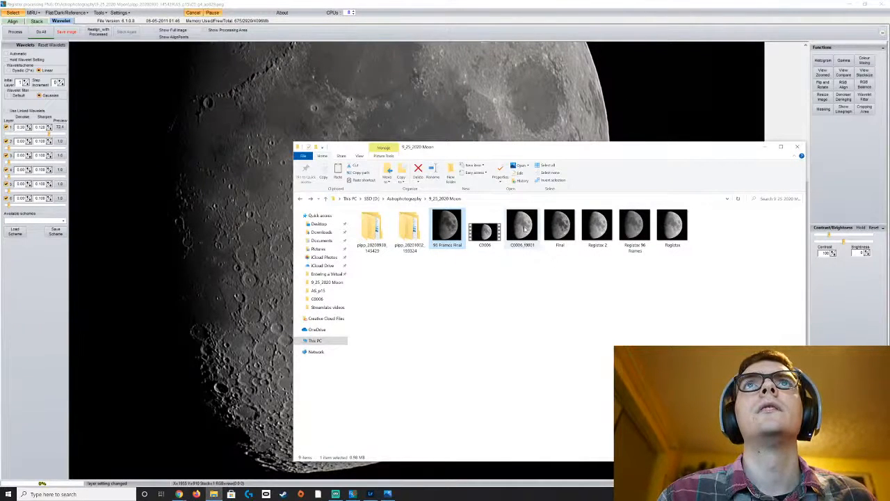
Step: Compare the 96 Frames Final image with the unprocessed frame C0006_f0001 in Photos
key("Return")
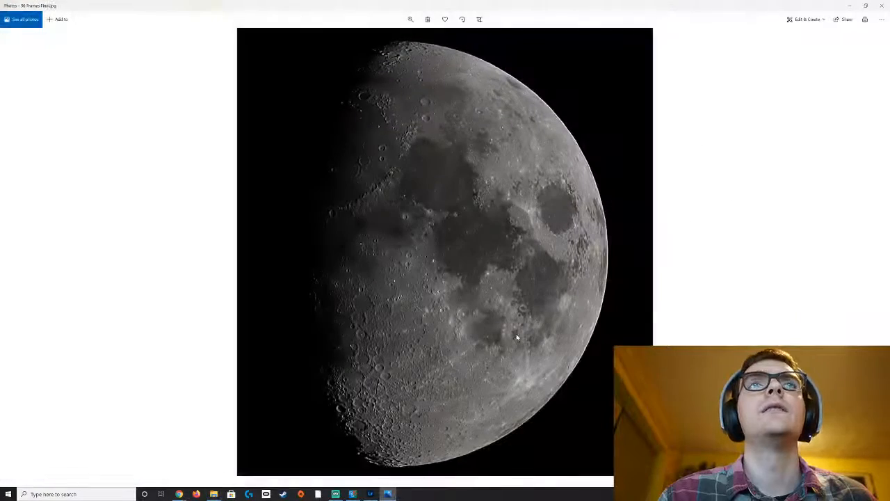
key("Right")
key("Right")
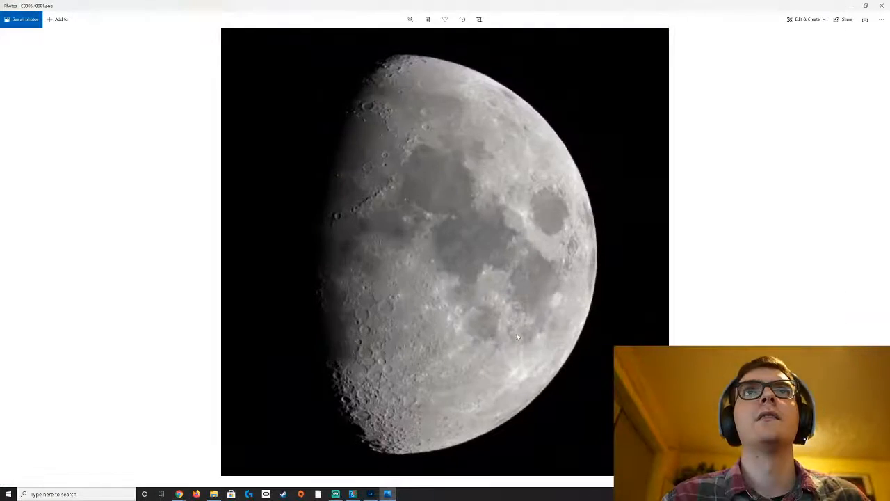
key("Left")
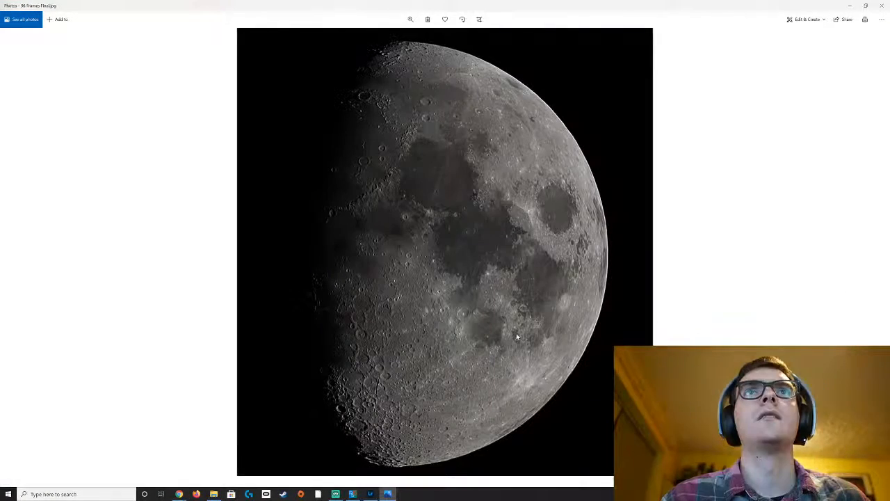
left_click(850, 5)
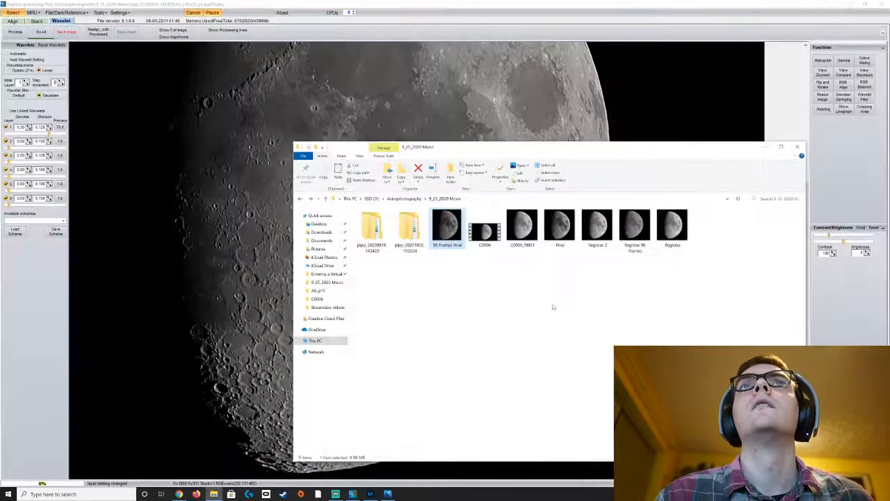
Step: Create a folder named Final in the 9_25_2020 Moon folder and move the 96 Frames Final and Final images into it
right_click(442, 285)
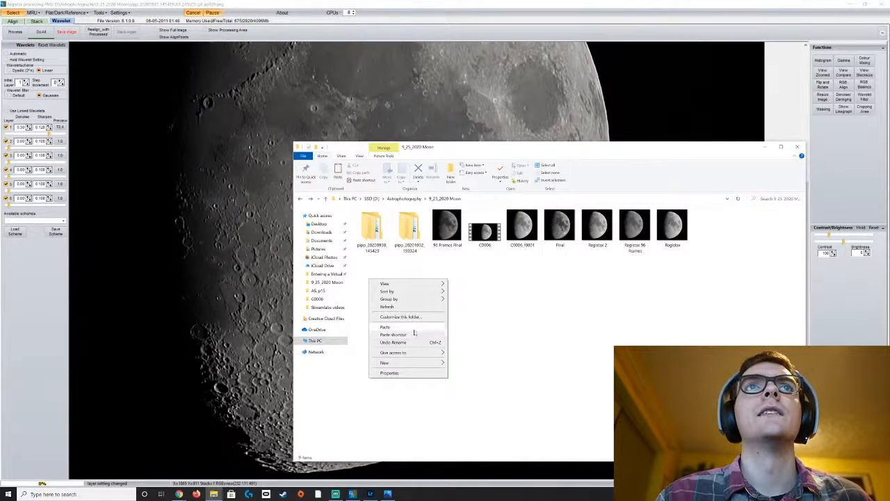
mouse_move(407, 364)
left_click(468, 364)
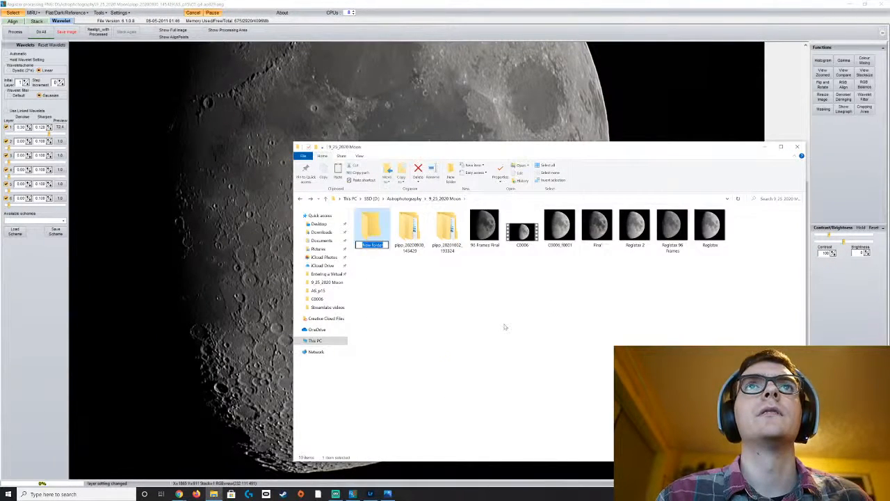
type("Final")
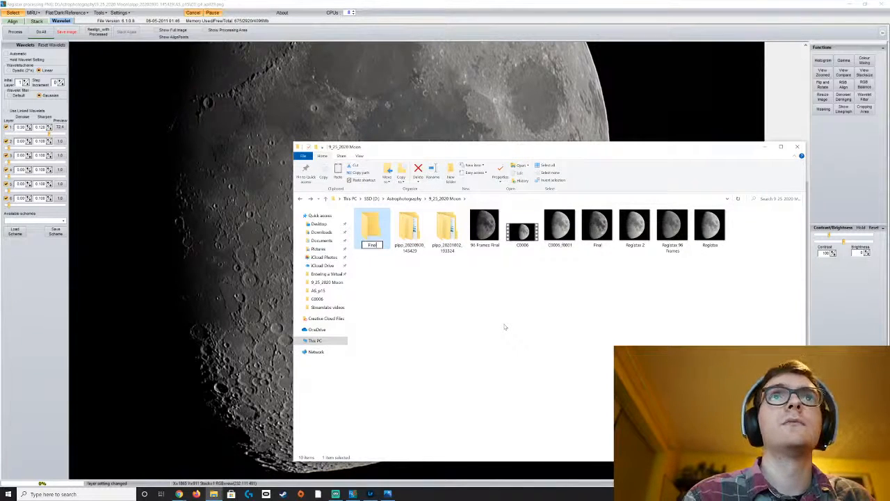
key("Return")
left_click_drag(491, 233, 372, 226)
left_click_drag(546, 228, 372, 226)
Step: Open the earlier Final image from the Final folder at maximized size and compare it with 96 Frames Final
double_click(372, 226)
double_click(409, 226)
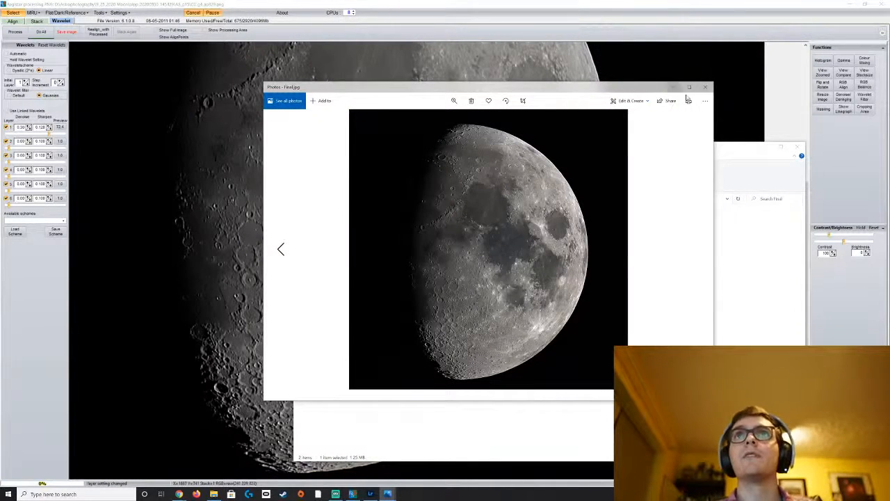
left_click(690, 87)
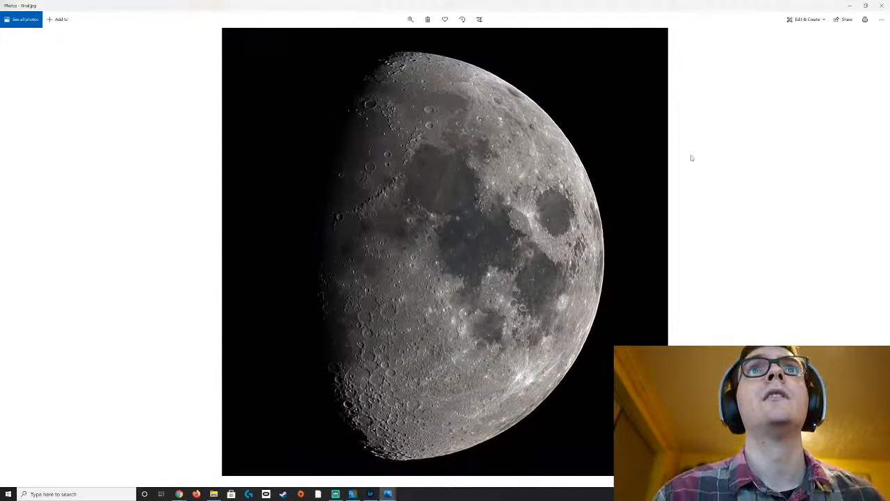
key("Left")
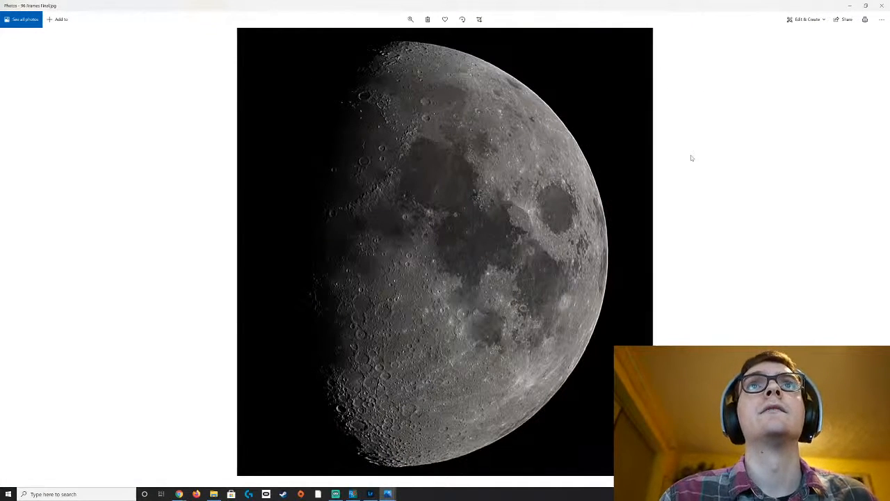
Step: Compare the 96 Frames Final and Final moon images by alternating repeatedly between them in Photos
key("Right")
key("Left")
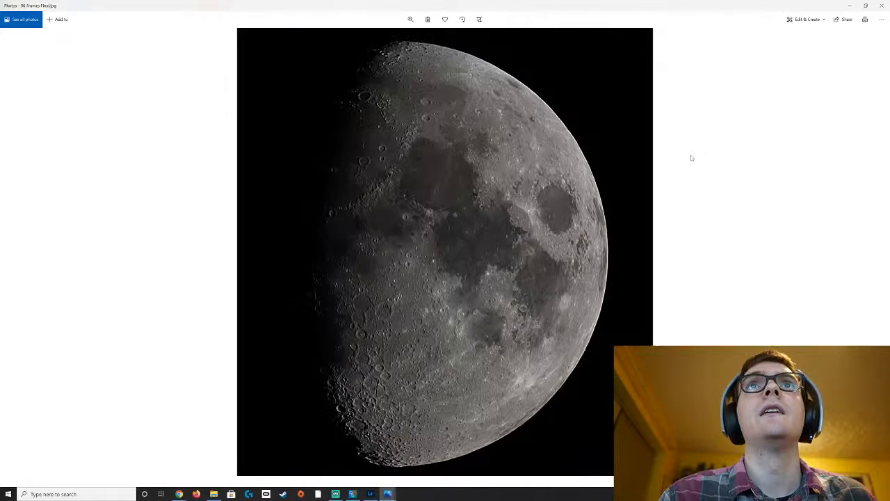
key("Right")
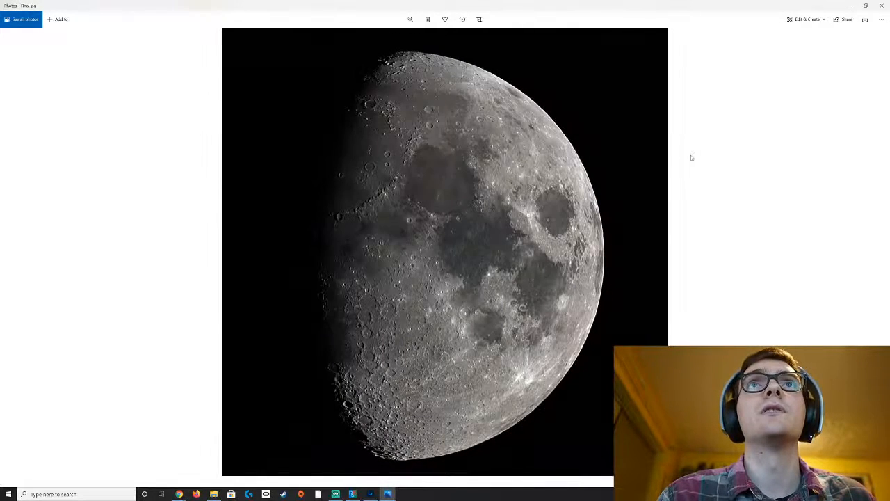
key("Left")
key("Right")
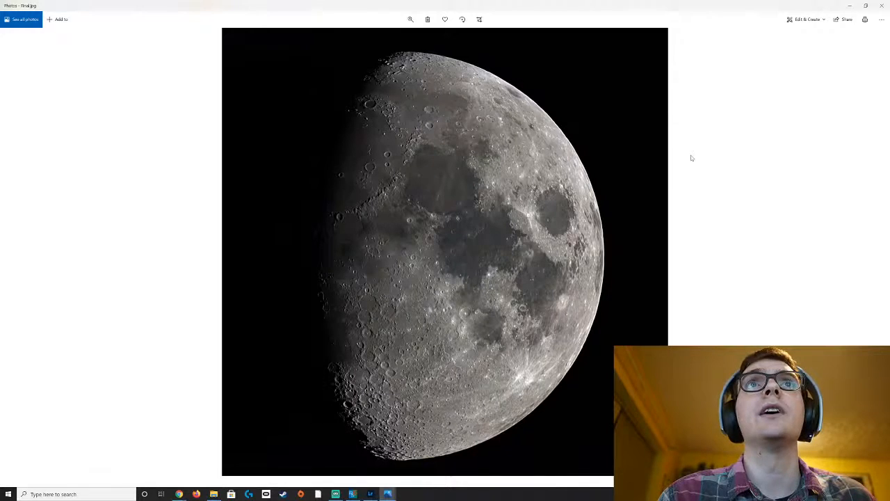
key("Left")
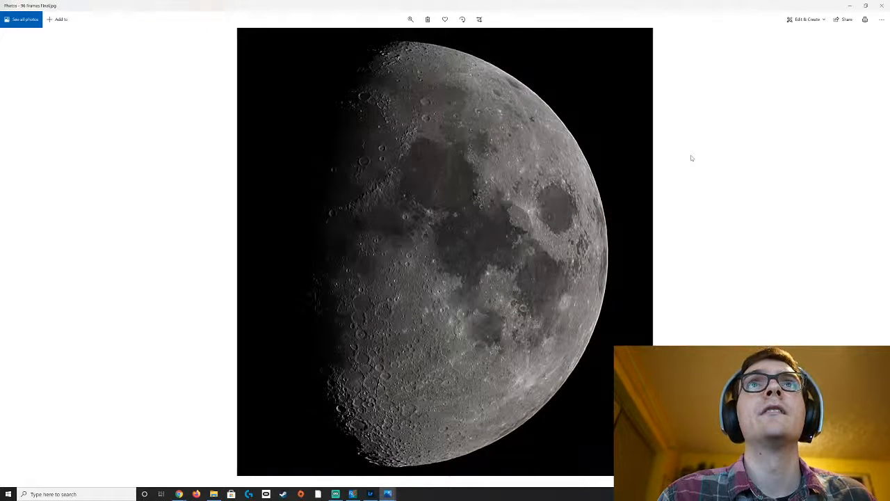
key("Right")
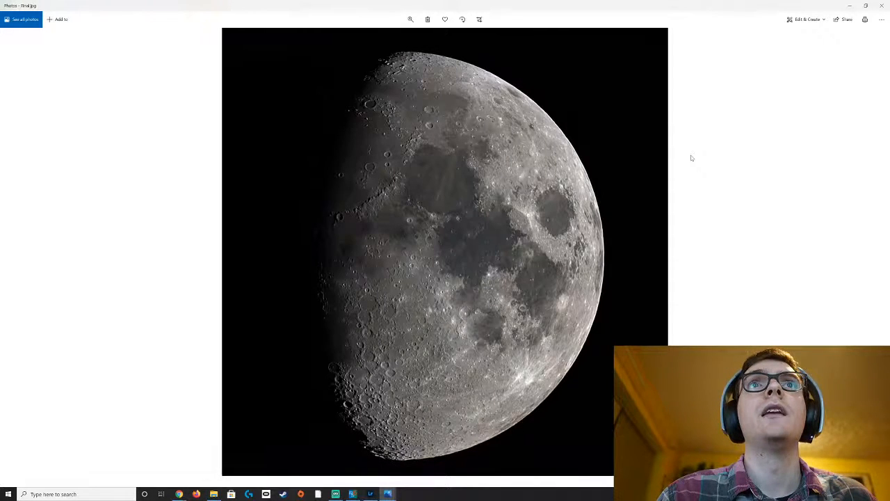
key("Left")
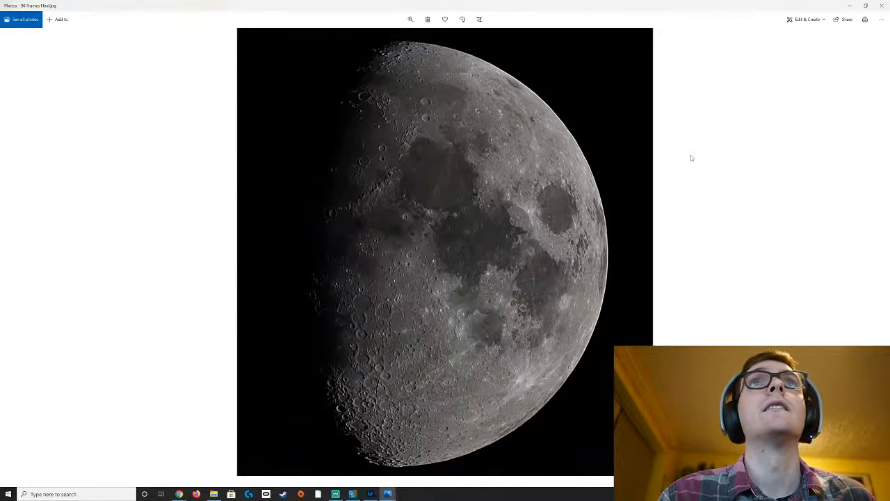
key("Right")
key("Left")
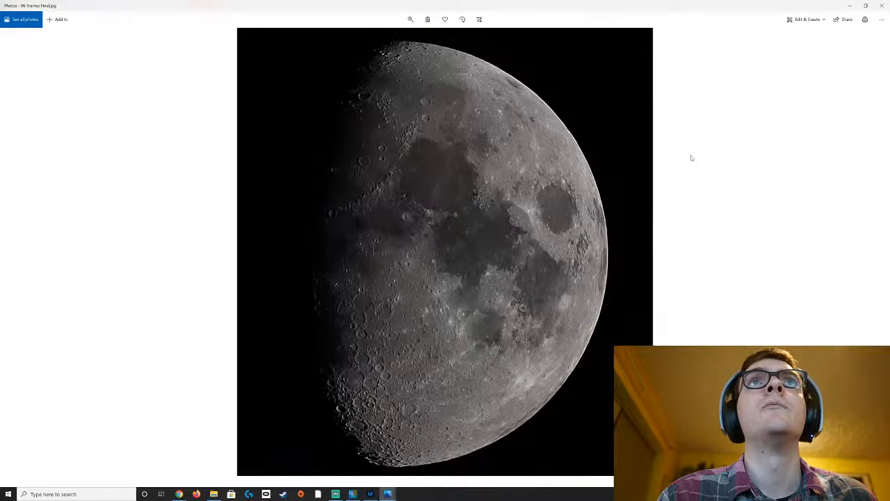
key("Right")
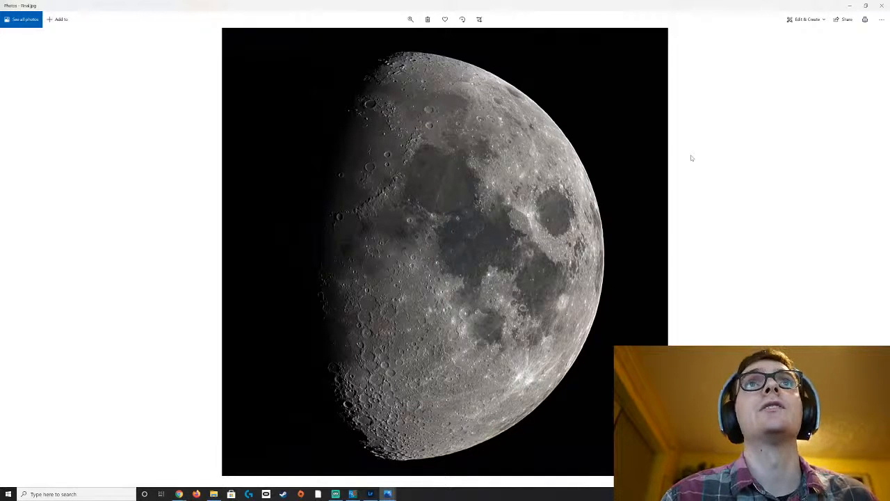
key("Left")
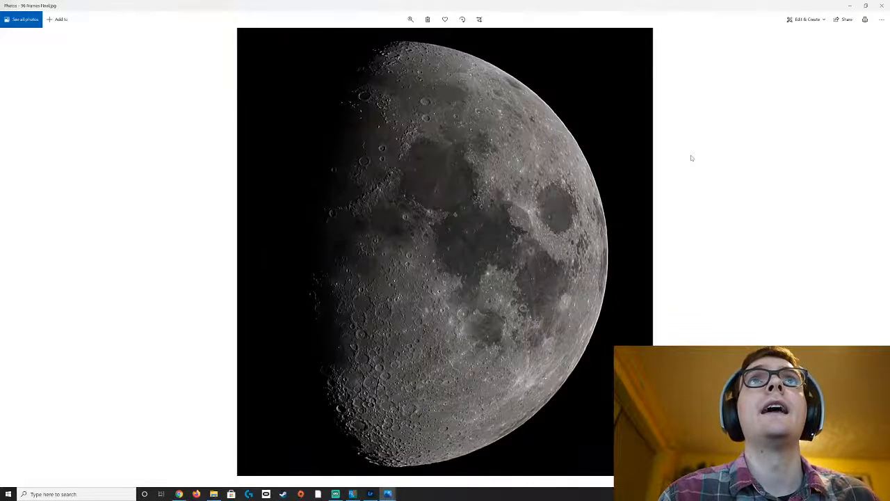
key("Right")
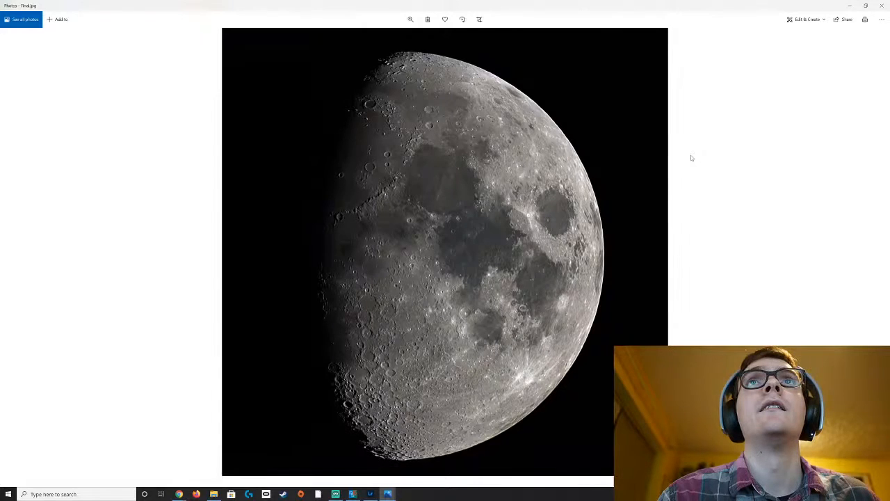
key("Left")
key("Right")
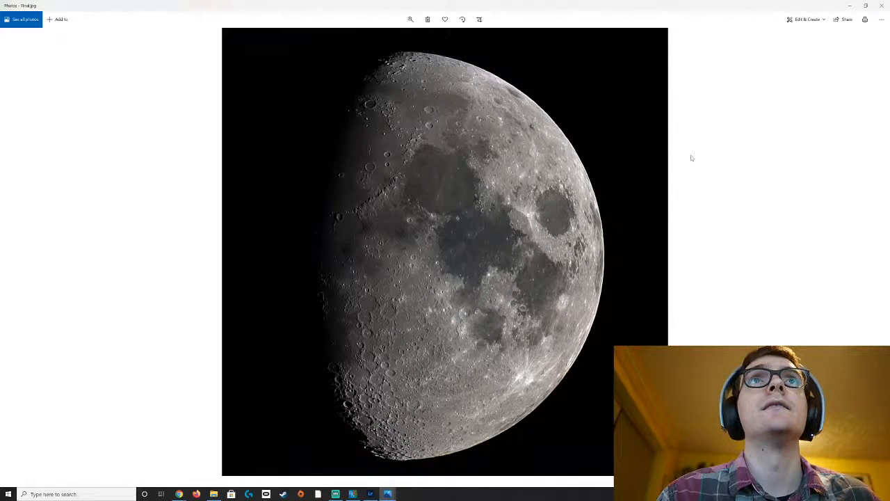
key("Left")
key("Right")
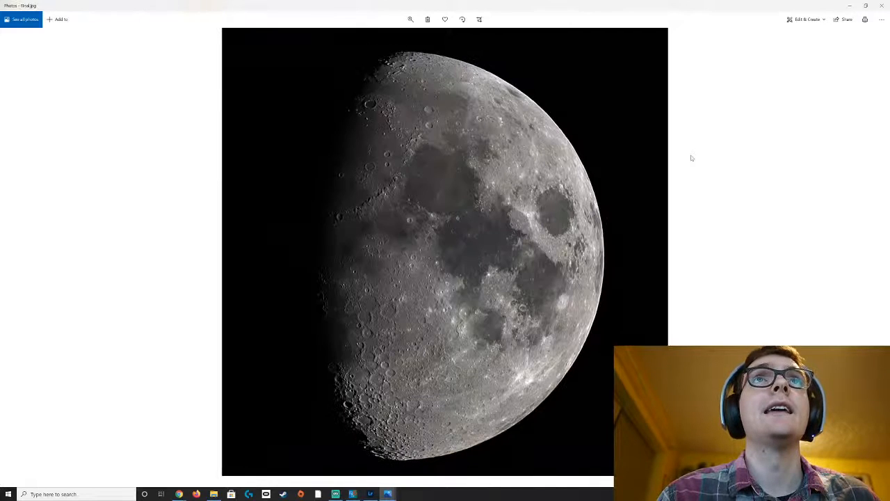
key("Left")
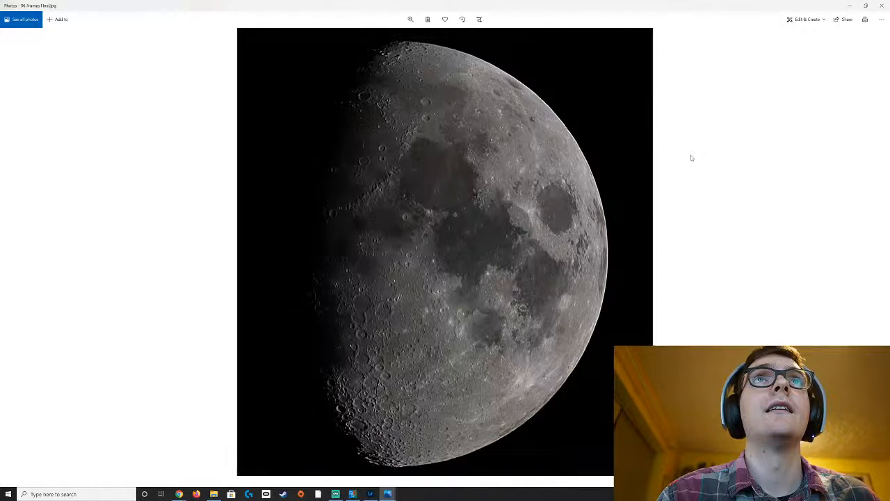
key("Right")
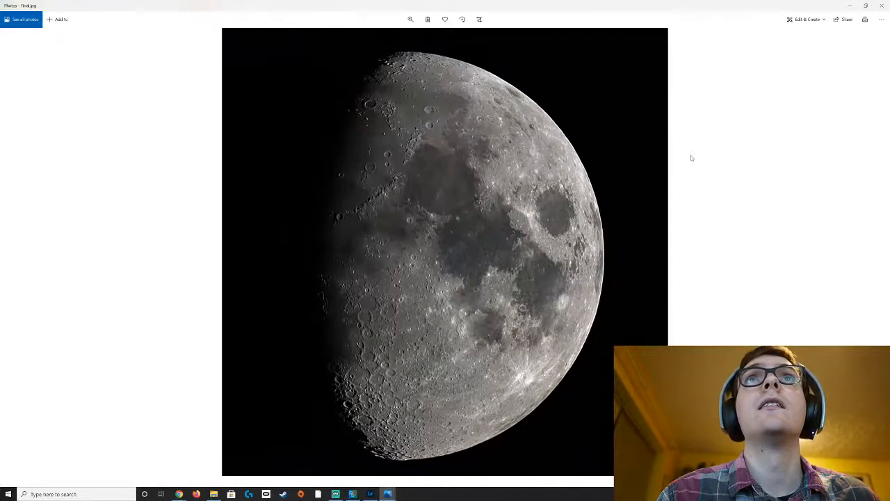
key("Left")
key("Right")
key("Left")
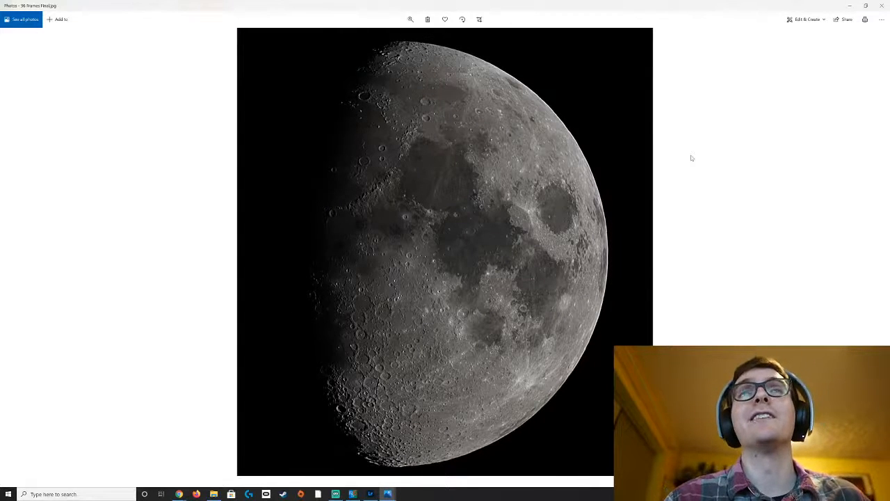
key("Right")
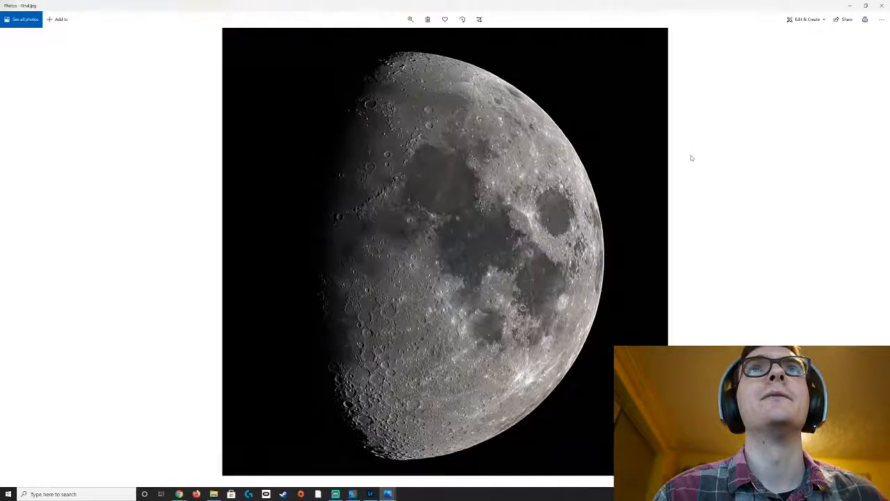
key("Left")
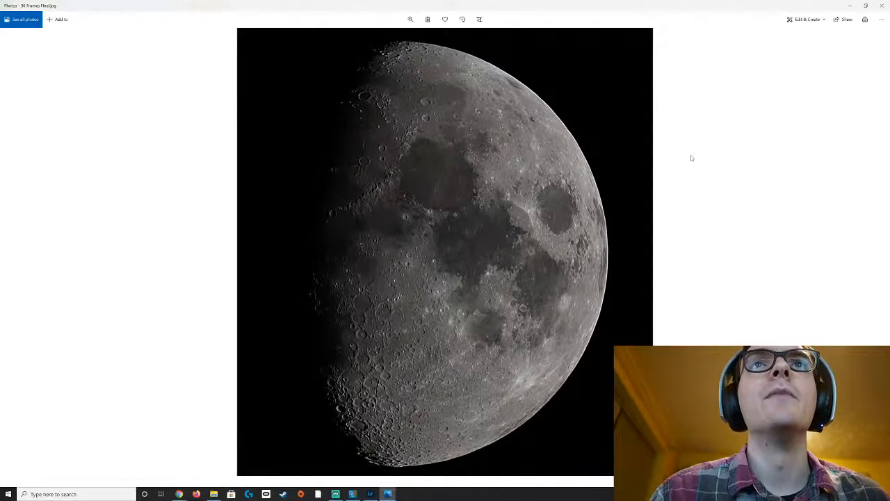
key("Right")
key("Left")
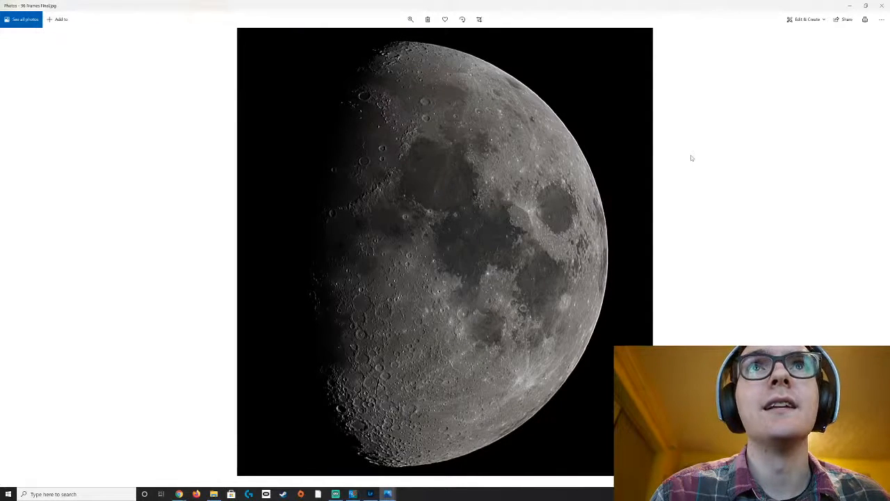
key("Right")
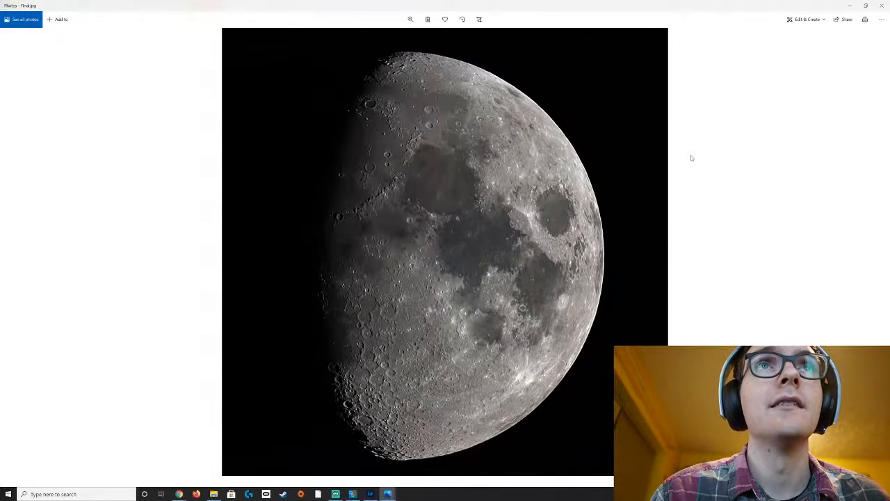
key("Left")
key("Right")
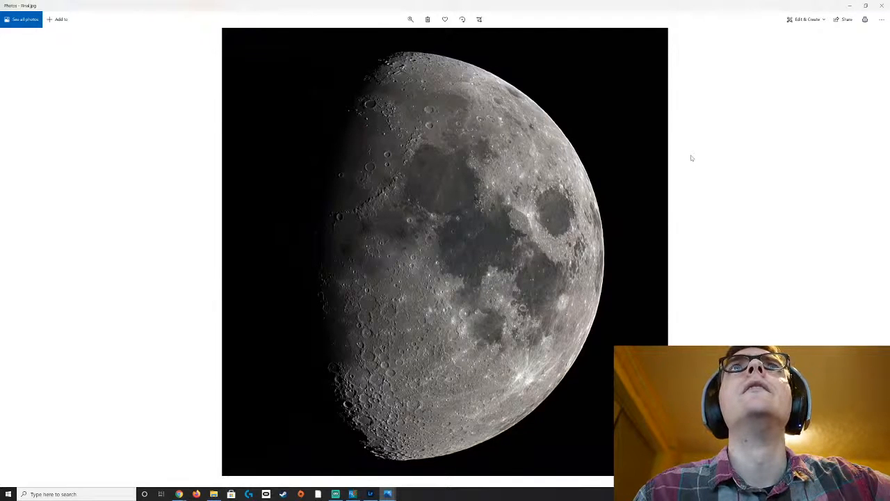
key("Left")
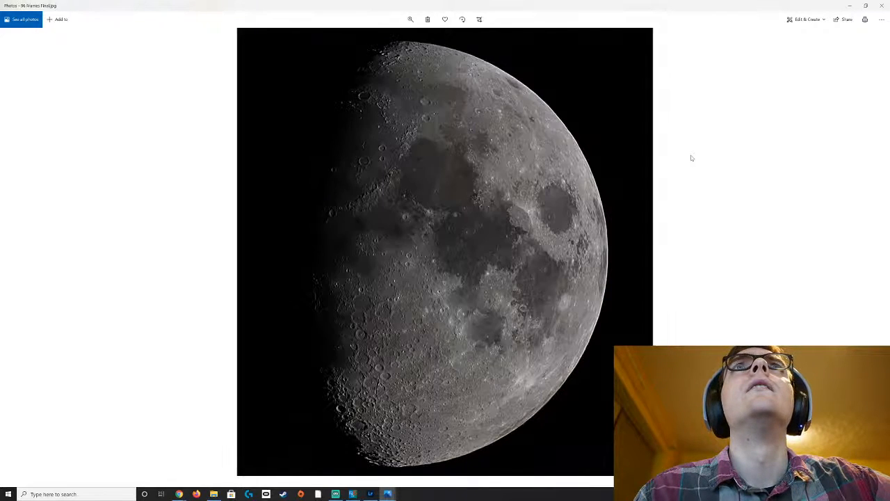
key("Right")
key("Left")
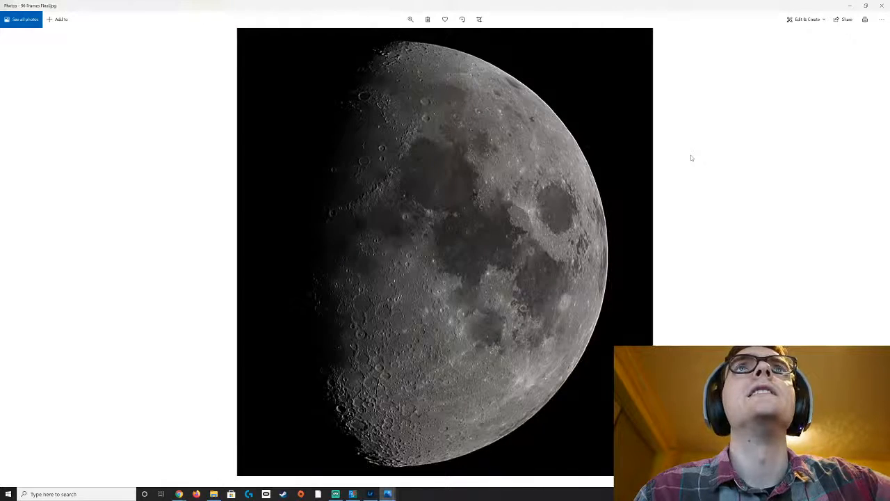
key("Right")
key("Left")
key("Right")
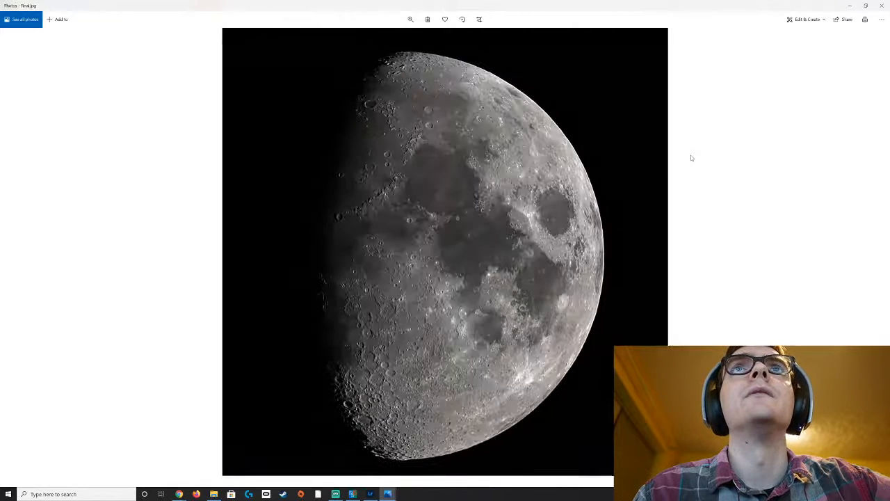
key("Left")
key("Right")
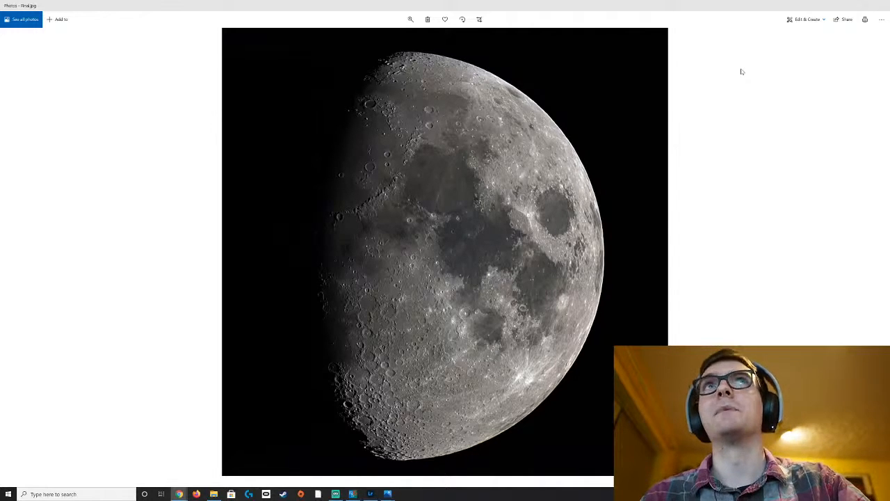
Step: Get Photos, File Explorer and RegiStax out of the way and launch Adobe Photoshop 2020
left_click(848, 7)
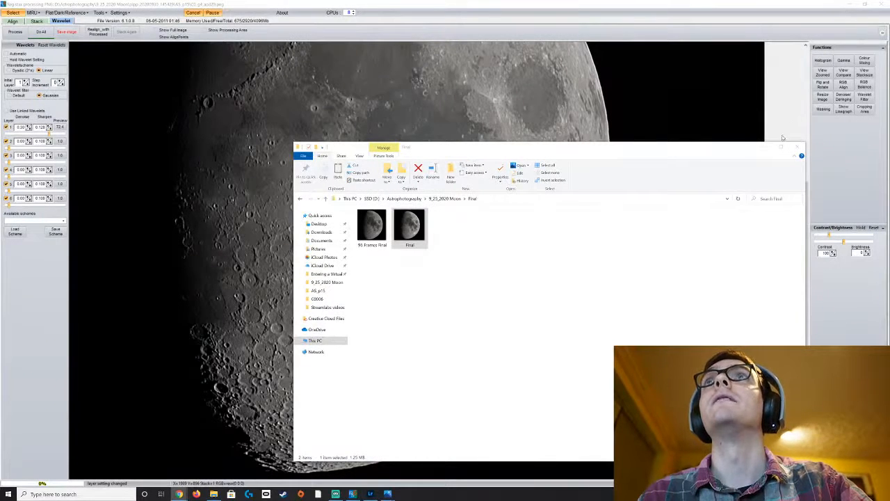
left_click(763, 146)
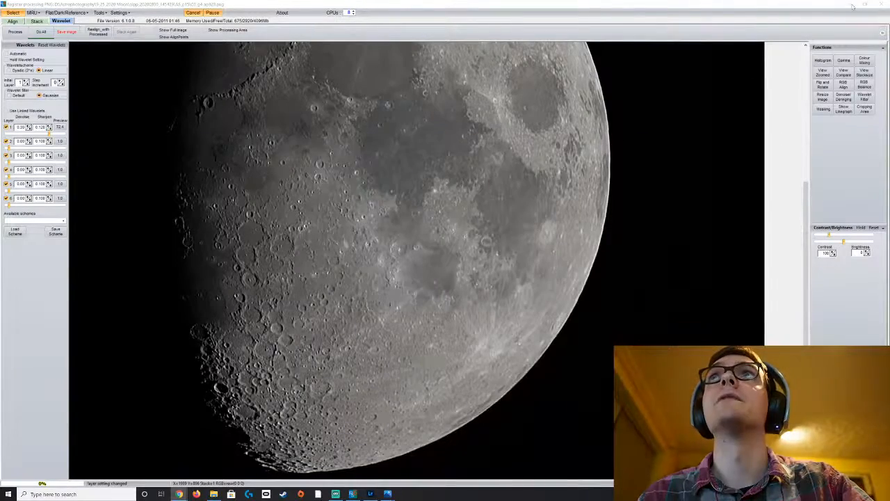
left_click(853, 7)
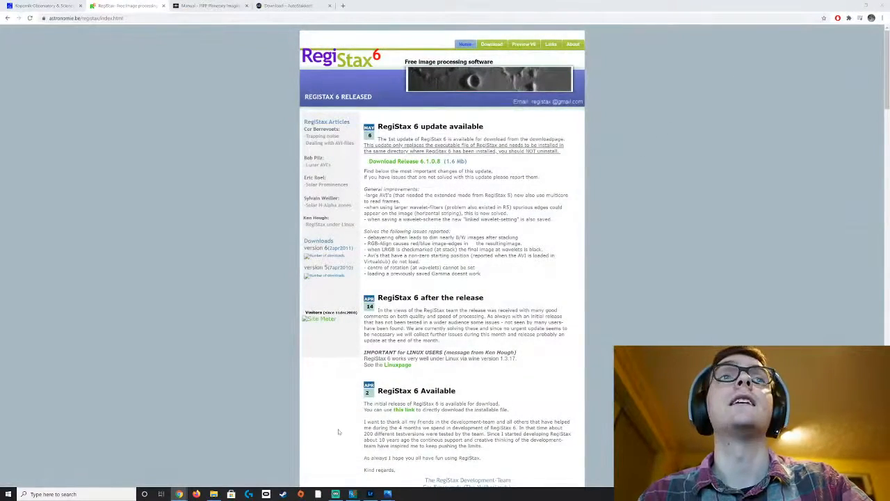
left_click(9, 494)
scroll(80, 351, "down", 1)
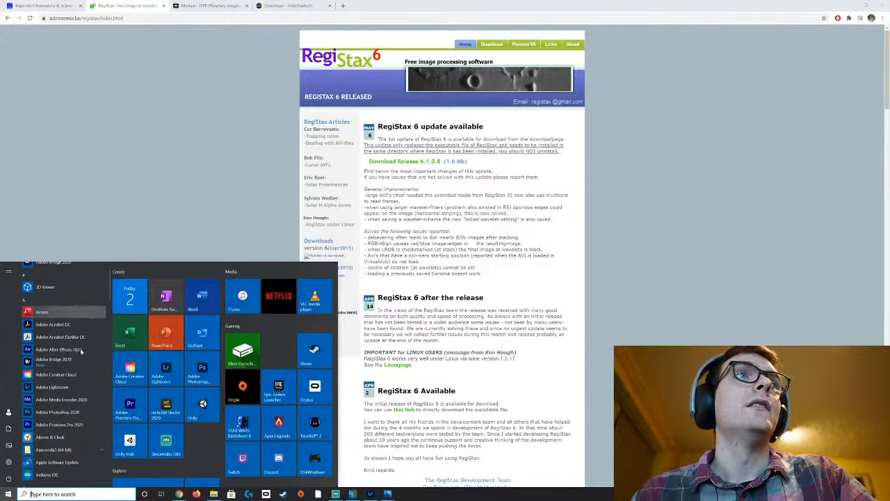
left_click(58, 410)
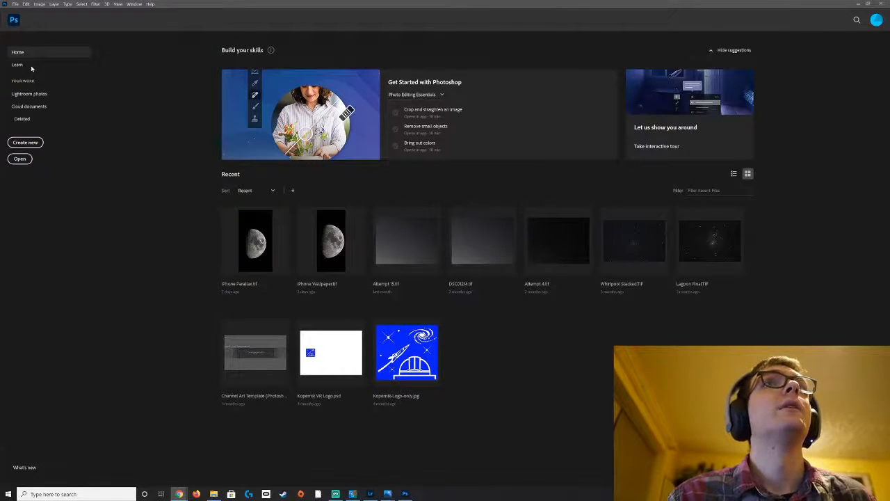
Step: Create a new document from the recent iPhone X preset, 1125 pixels wide at 72 pixels/inch with a white background
left_click(25, 143)
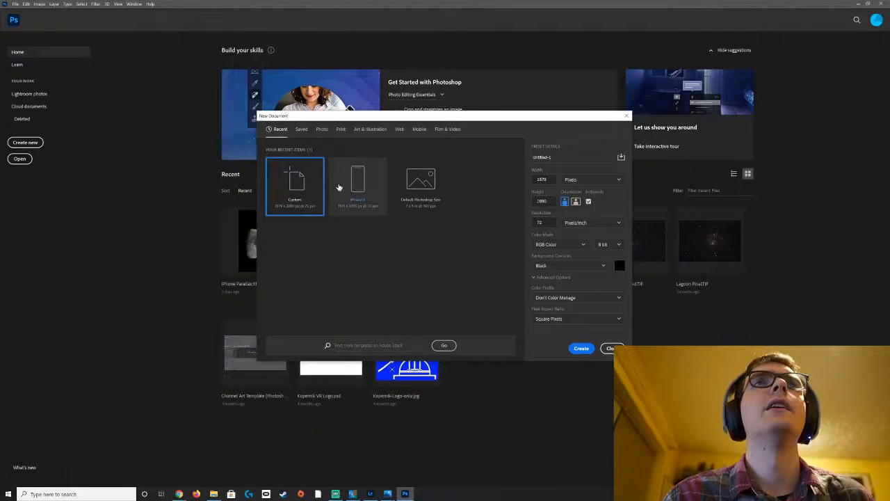
left_click(339, 185)
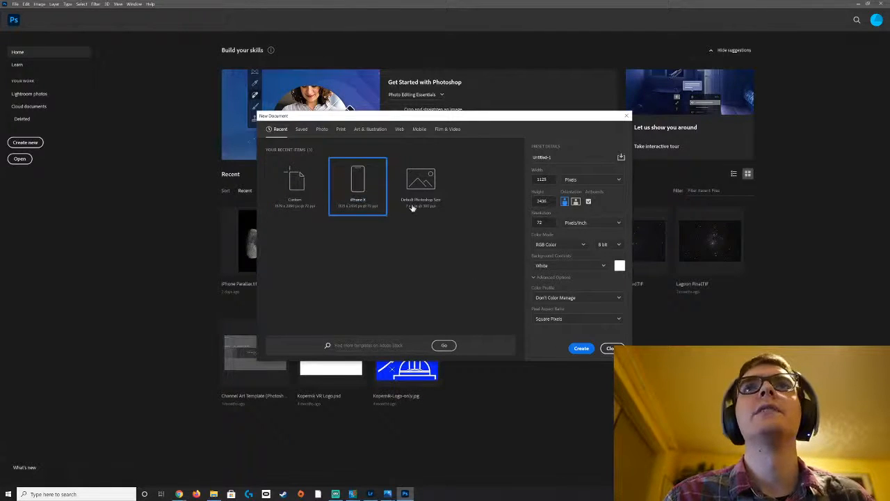
left_click(581, 349)
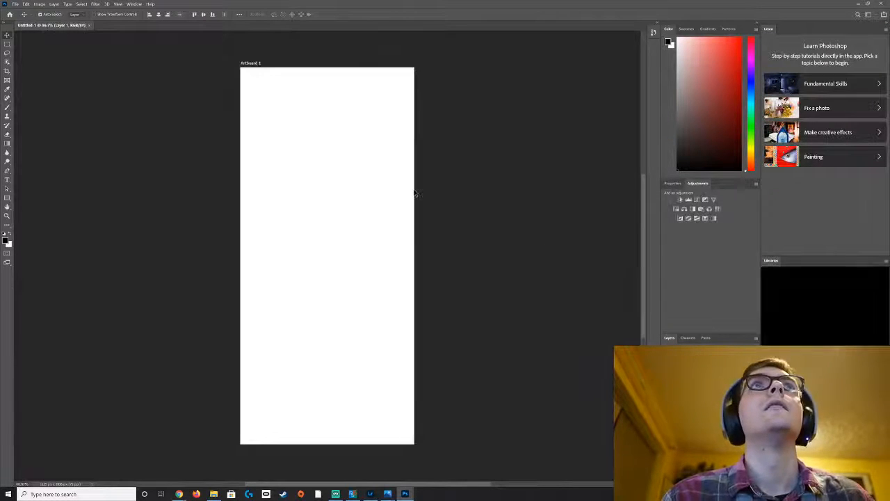
Step: Create a new iPhone X preset document with black background contents and close the white Untitled-1 document
left_click(16, 4)
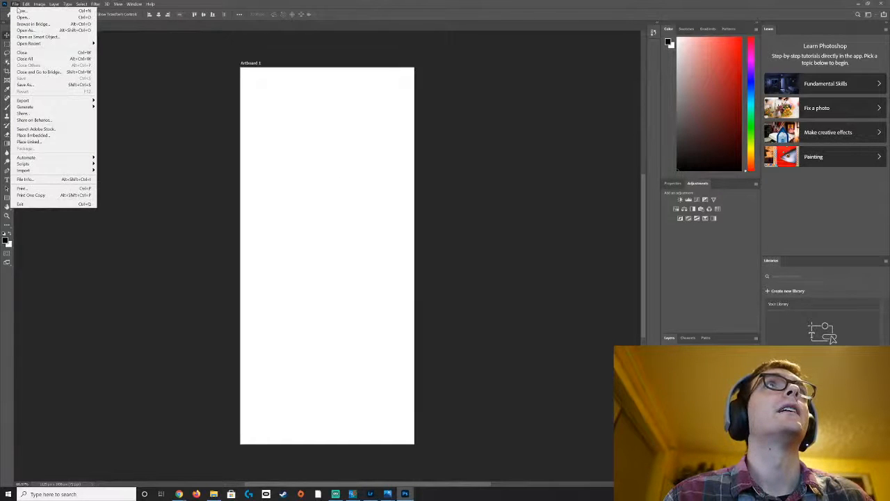
left_click(20, 11)
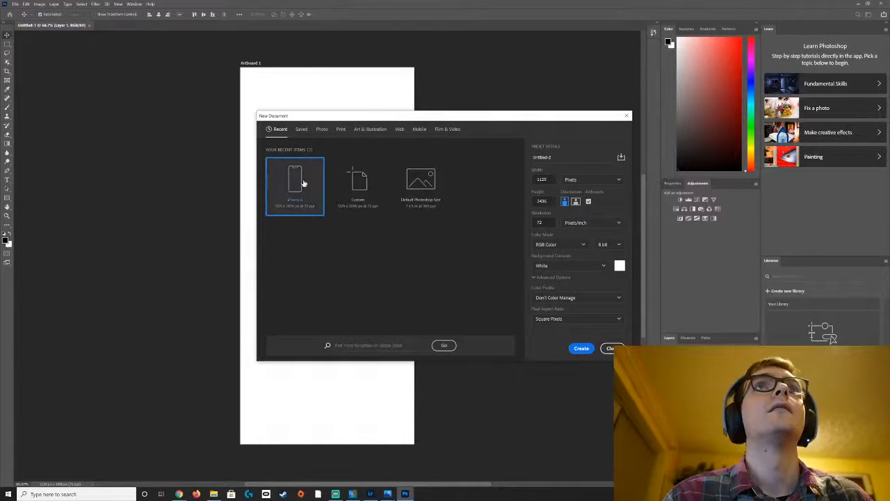
left_click(591, 265)
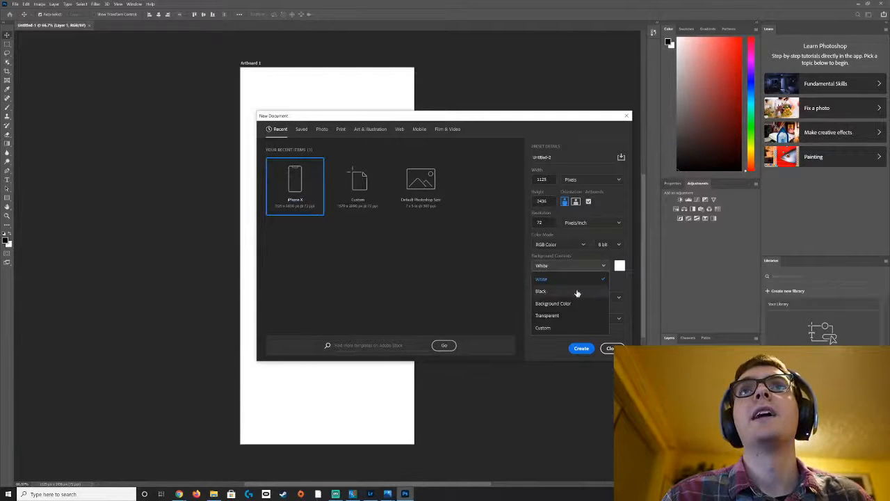
left_click(593, 293)
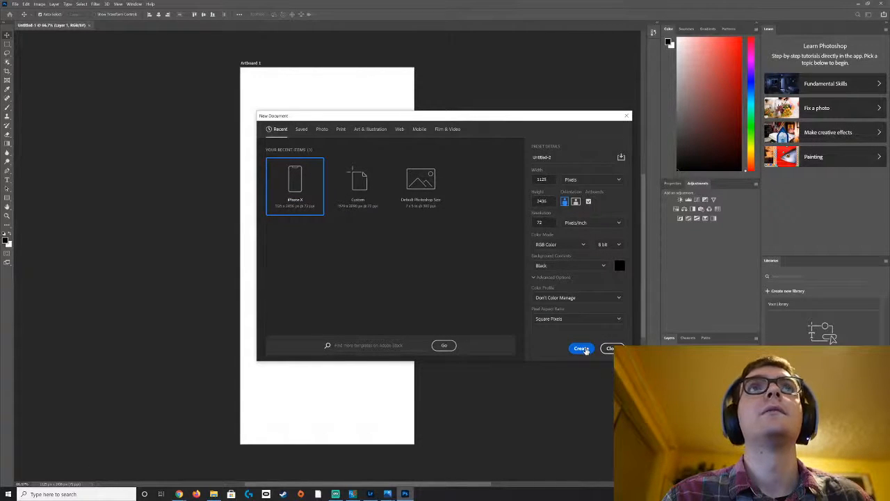
left_click(581, 348)
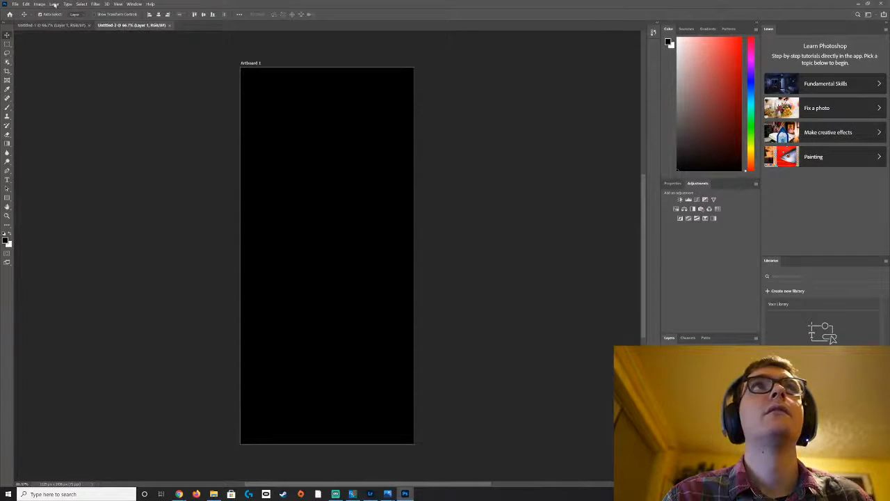
left_click(89, 26)
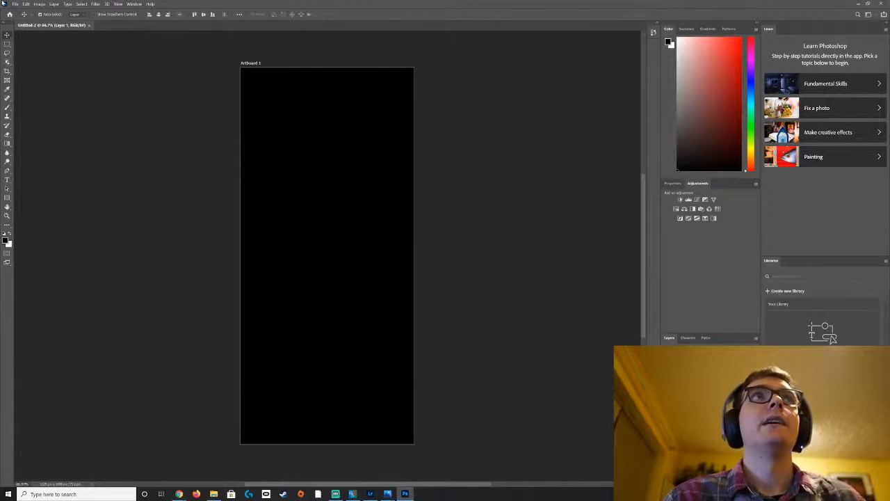
Step: Place the Final moon image from the 9_25_2020 Moon project's Final folder as an embedded image on the black artboard
left_click(16, 4)
mouse_move(51, 171)
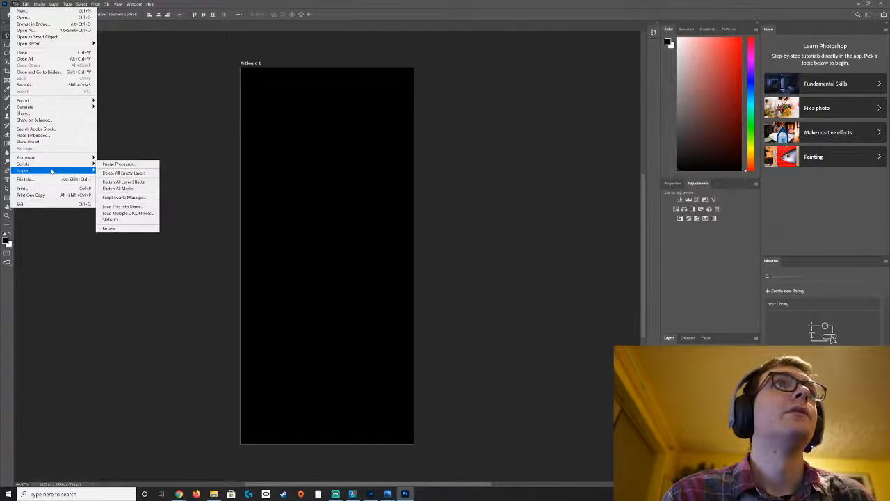
left_click(32, 135)
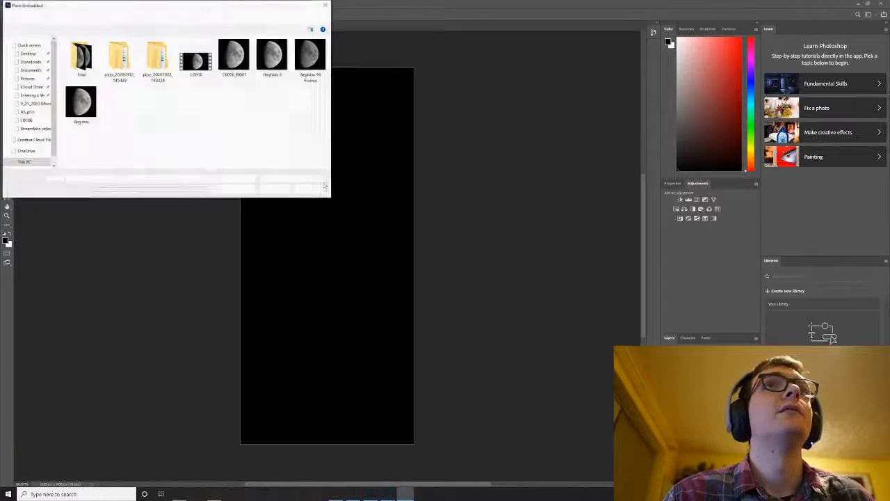
mouse_move(99, 5)
left_mouse_down()
mouse_move(352, 169)
mouse_move(267, 159)
left_mouse_up()
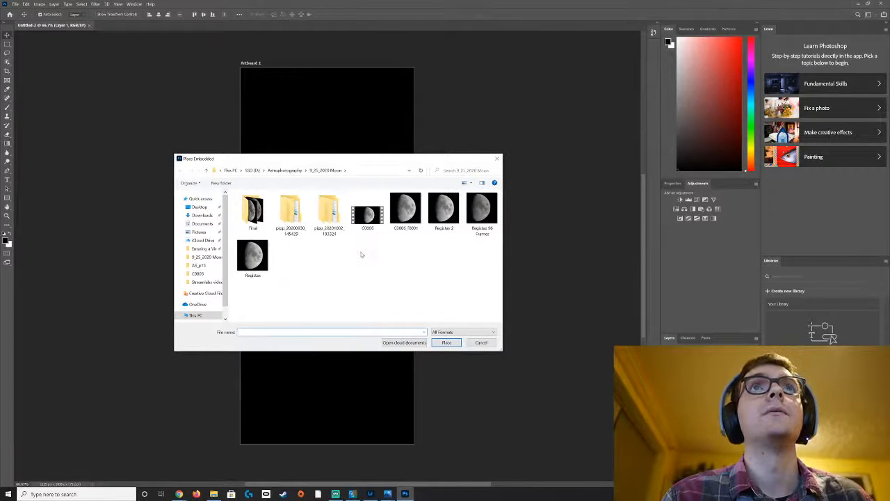
double_click(252, 209)
left_click(291, 209)
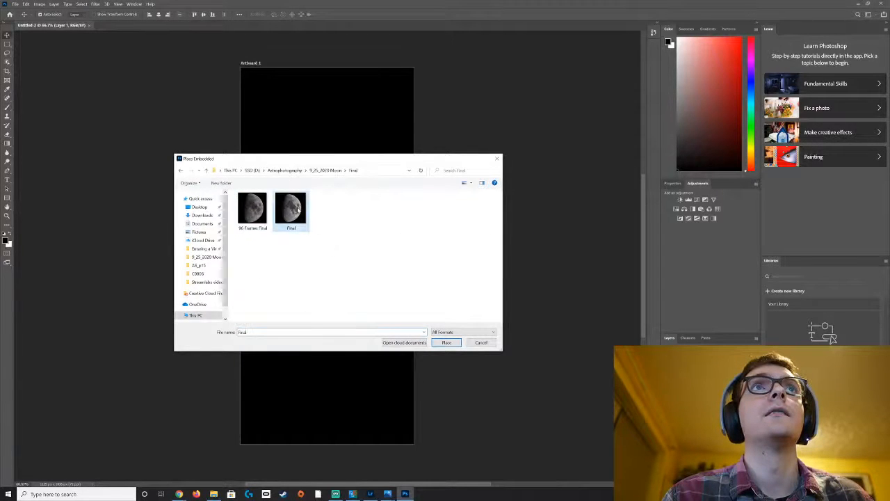
left_click(446, 342)
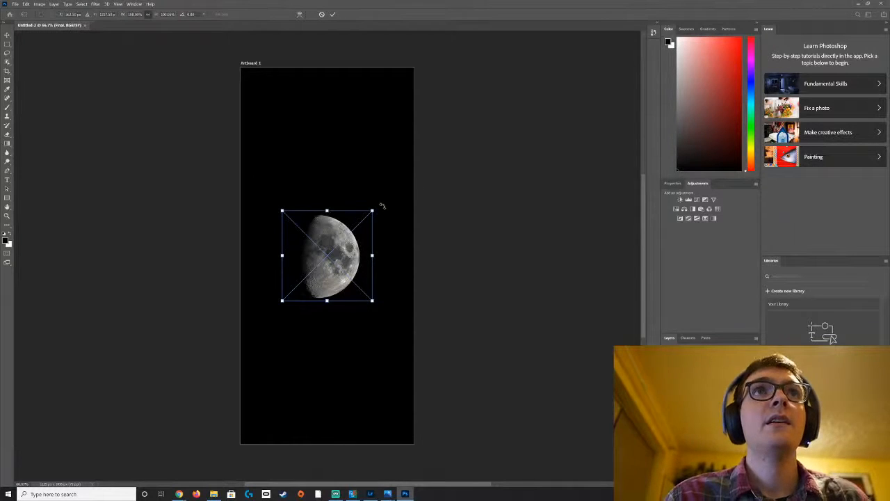
Step: Enlarge the placed moon image proportionally to about 256% and position it around the middle of the artboard
left_click_drag(373, 209, 488, 93)
left_click_drag(369, 192, 301, 270)
left_click_drag(419, 179, 449, 146)
left_click_drag(358, 245, 355, 231)
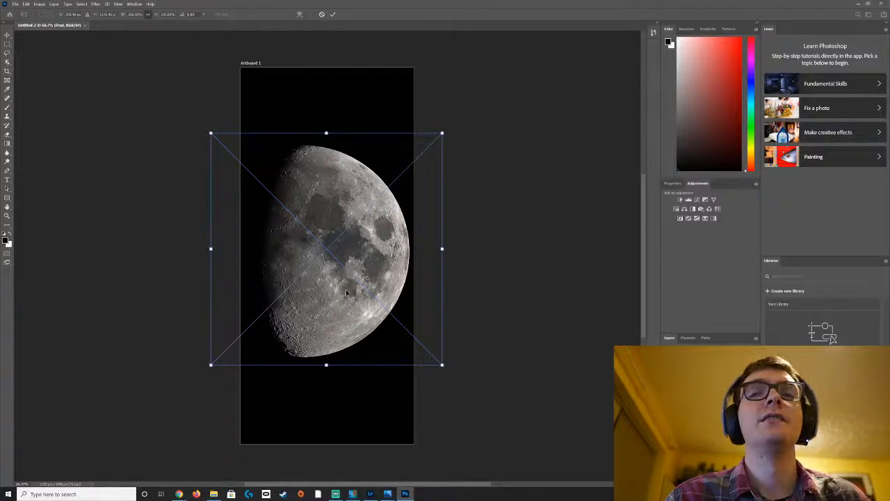
mouse_move(337, 227)
left_mouse_down()
mouse_move(334, 219)
mouse_move(320, 232)
mouse_move(340, 247)
mouse_move(340, 264)
mouse_move(334, 224)
mouse_move(334, 240)
left_mouse_up()
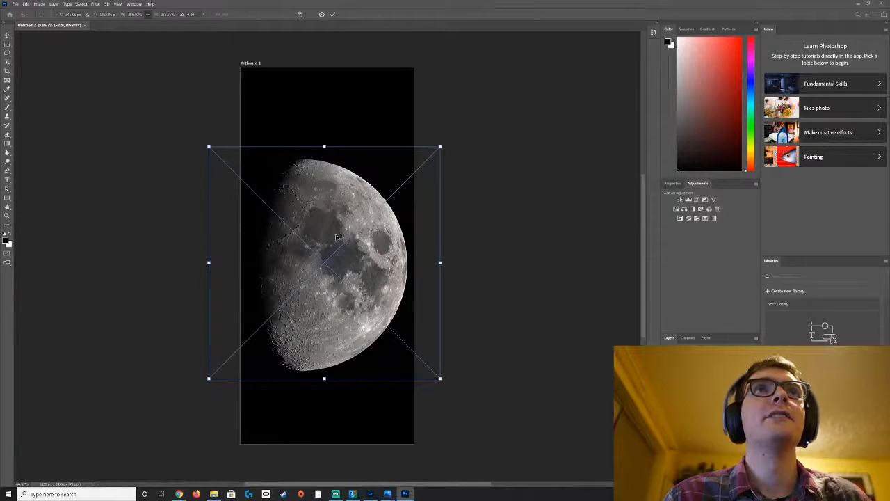
left_click_drag(336, 238, 329, 243)
Step: Scale the moon further to about 277% so it nearly fills the artboard's width, commit the transform and fine-tune its horizontal position
left_click_drag(440, 154, 443, 150)
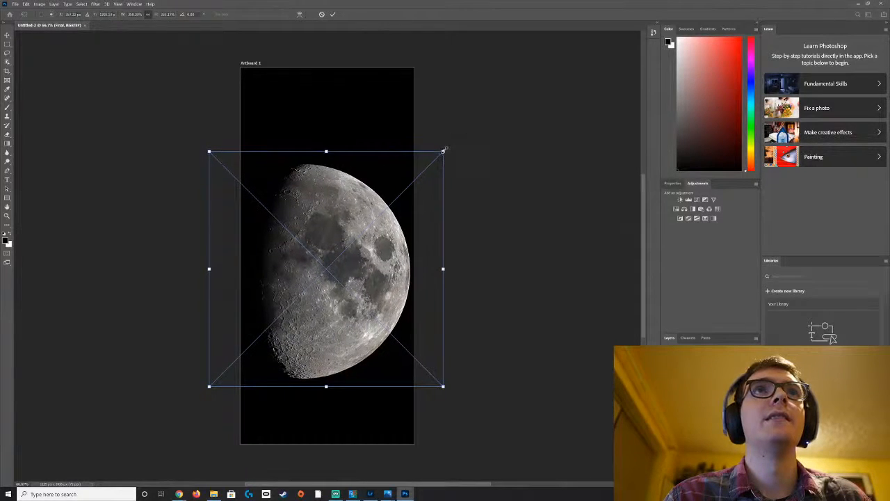
left_click_drag(368, 235, 362, 233)
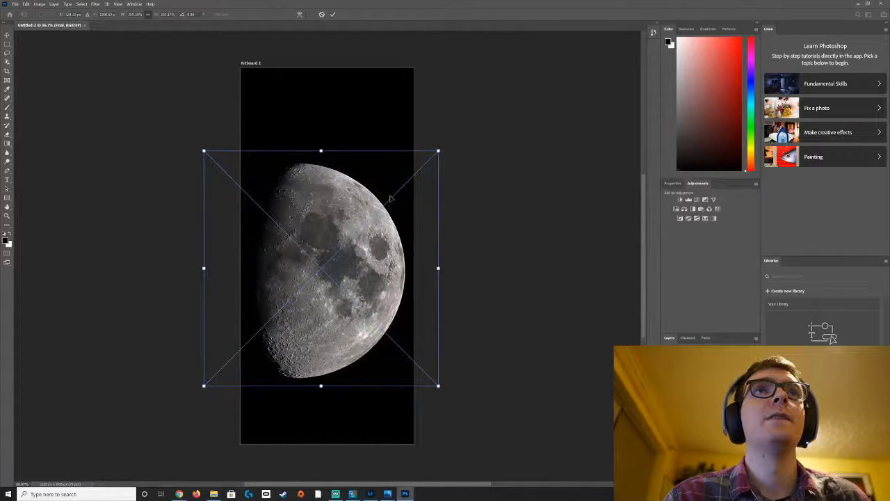
left_click_drag(438, 150, 443, 144)
left_click_drag(363, 222, 356, 224)
left_click_drag(438, 146, 447, 138)
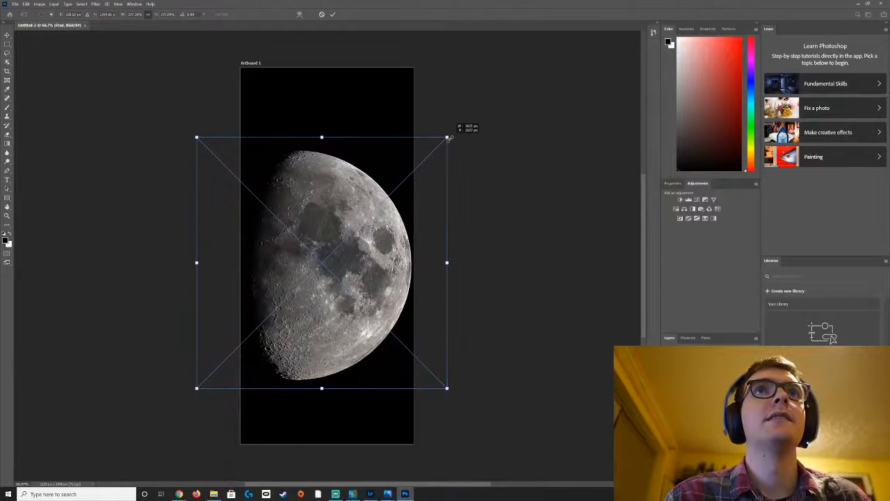
left_click_drag(343, 223, 345, 227)
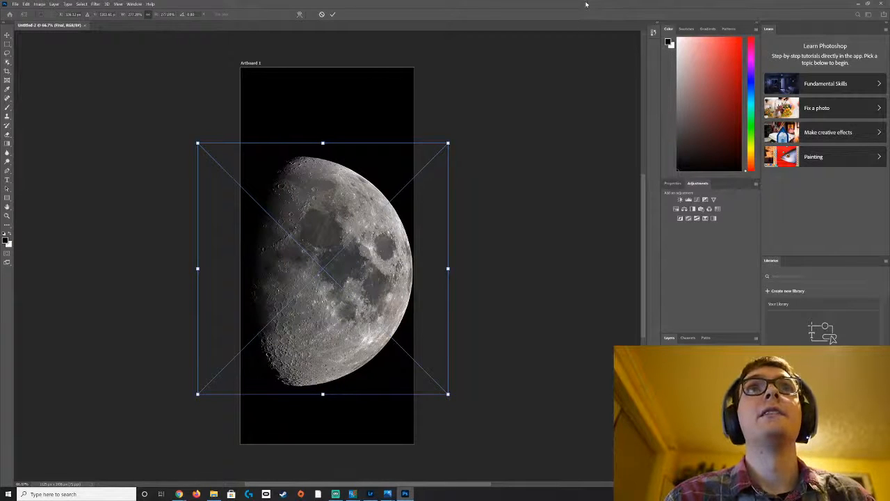
key("Return")
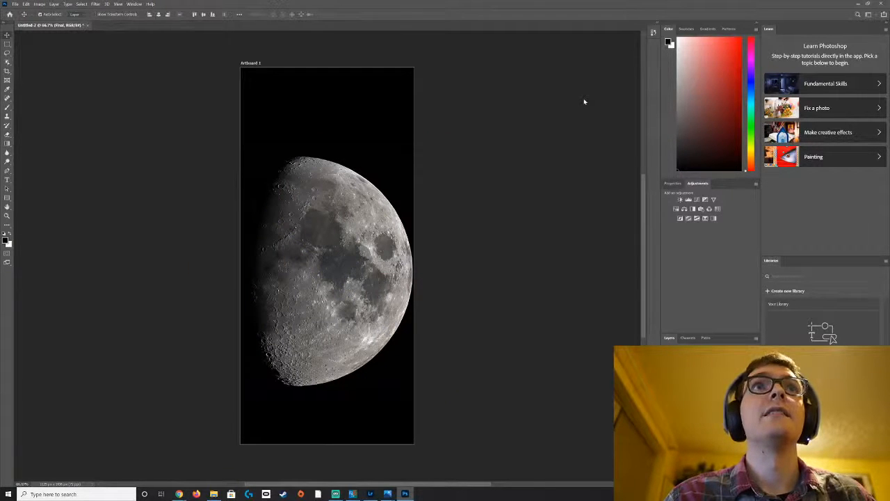
left_click_drag(310, 261, 305, 261)
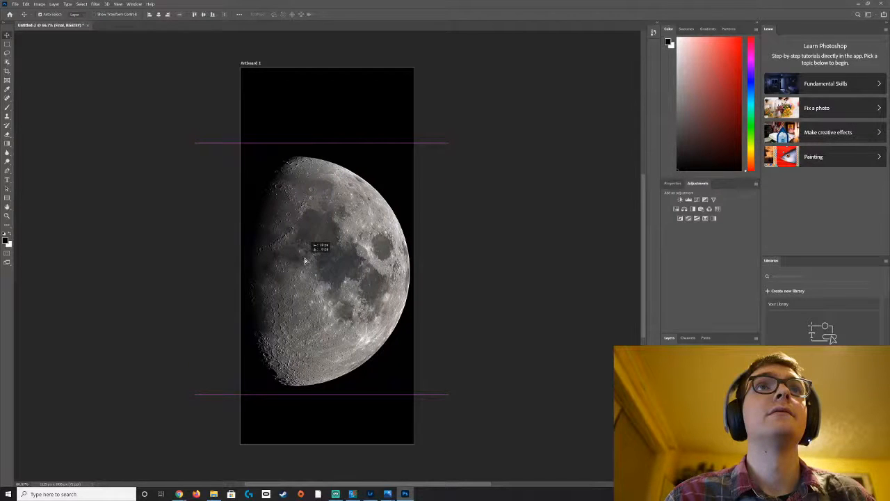
left_click_drag(306, 261, 308, 260)
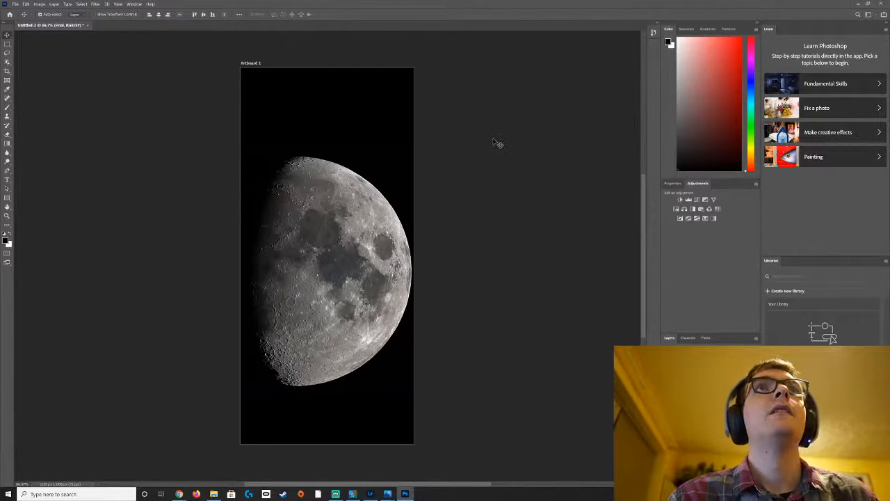
Step: Quick-export the artboard as a PNG named iPhone Wallpaper into the Astrophotography folder on the SSD (D:) drive
left_click(16, 4)
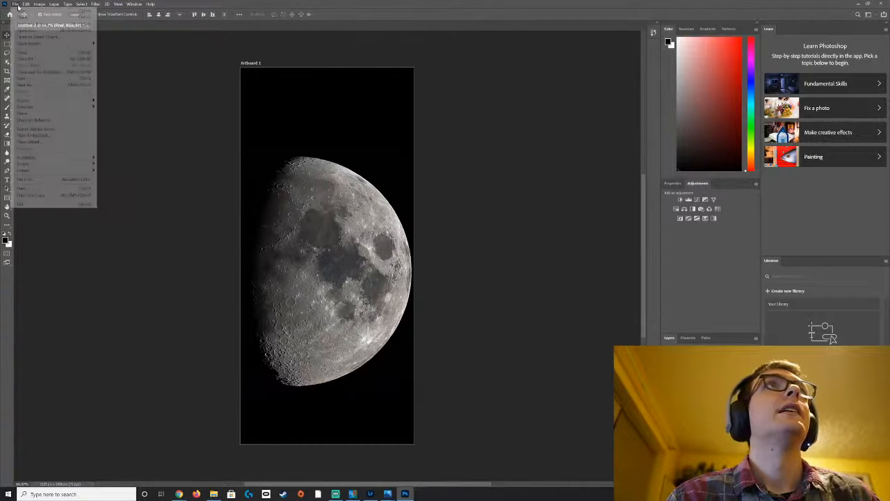
mouse_move(54, 105)
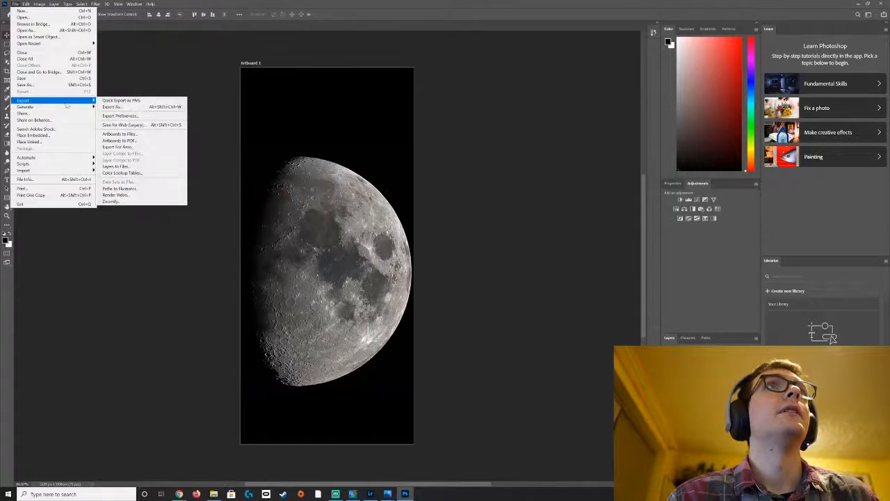
left_click(123, 102)
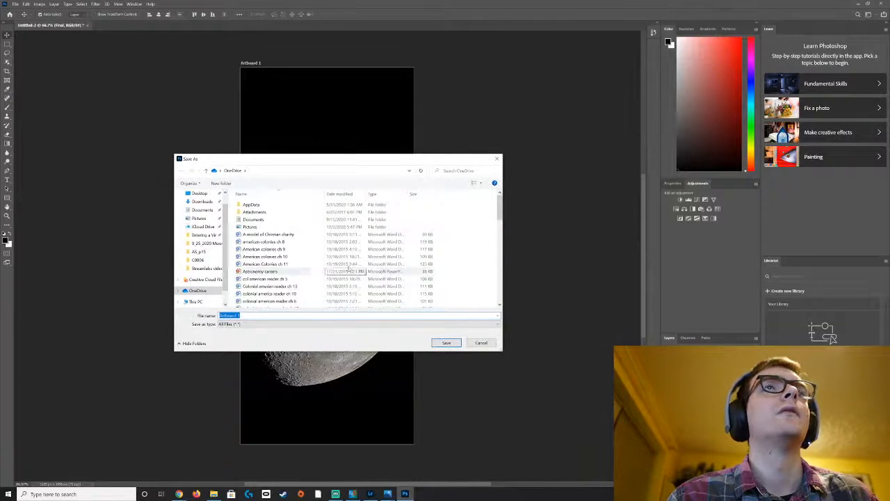
scroll(347, 268, "down", 7)
scroll(350, 259, "up", 7)
scroll(198, 298, "down", 1)
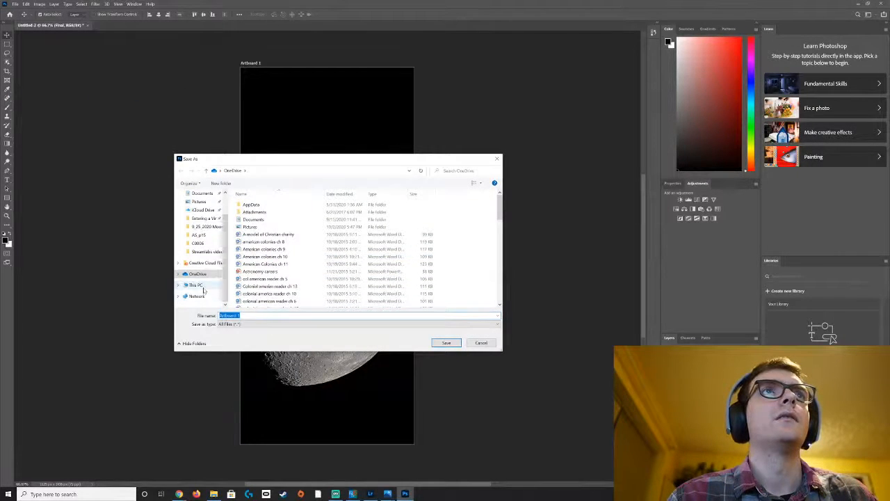
left_click(200, 286)
scroll(295, 226, "down", 1)
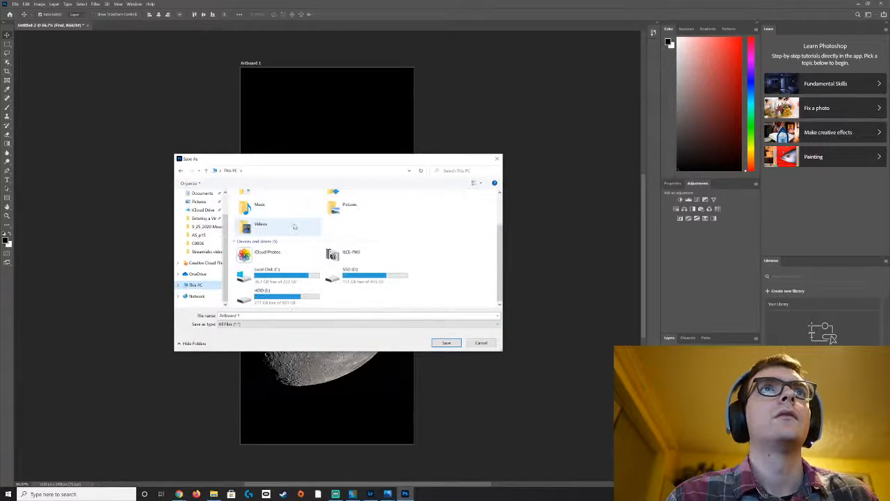
double_click(349, 276)
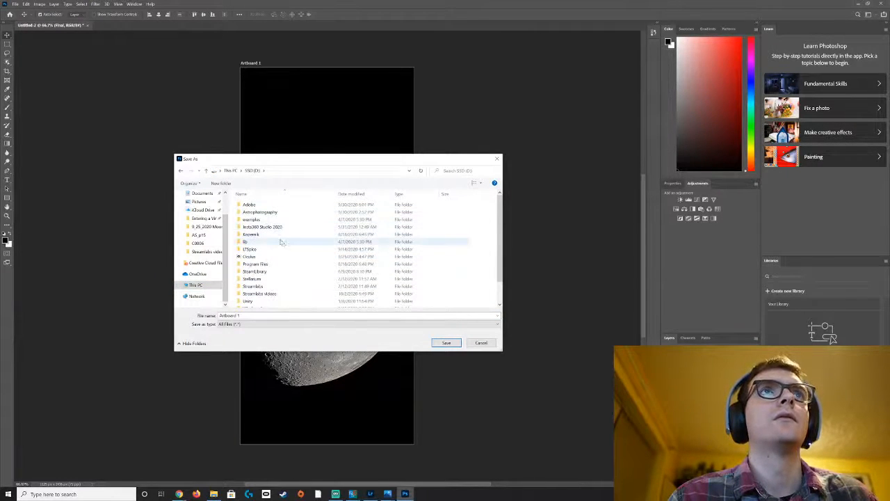
scroll(281, 244, "down", 1)
scroll(283, 245, "up", 2)
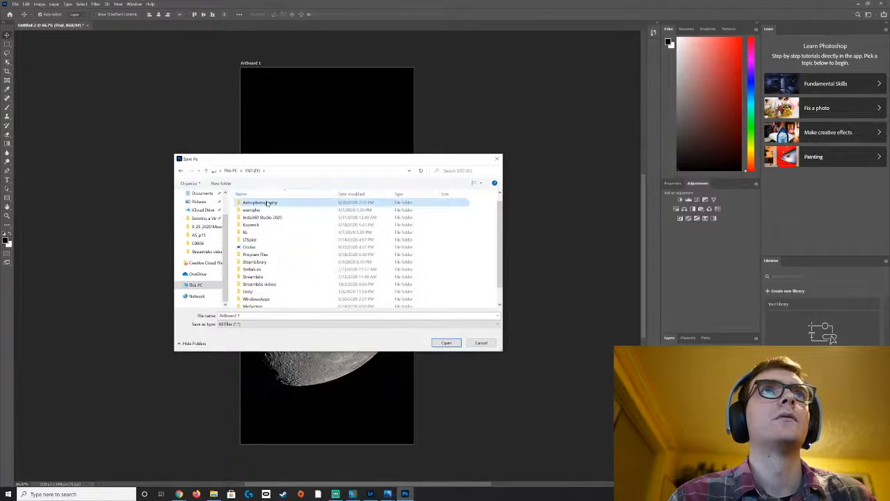
double_click(259, 206)
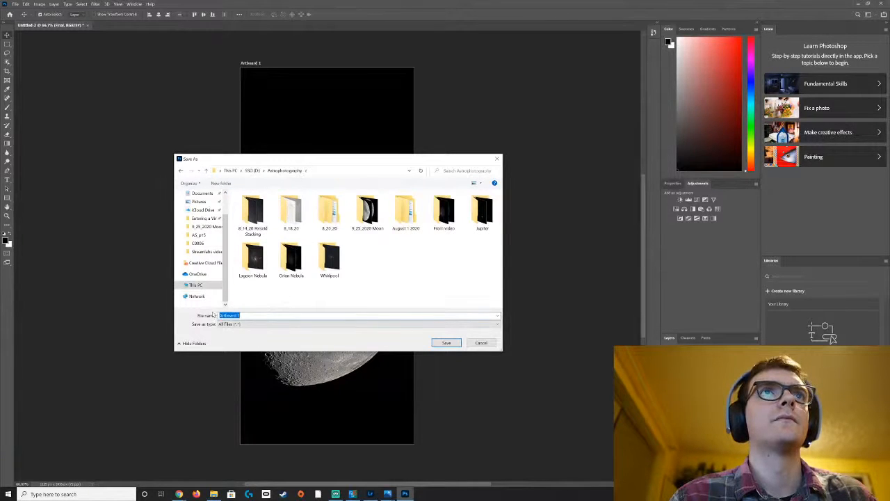
type("Phone Wallpaper")
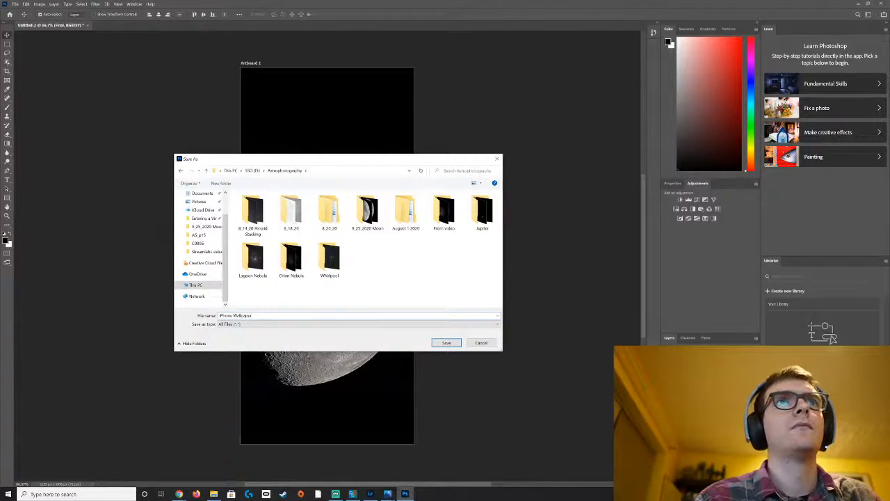
key("Return")
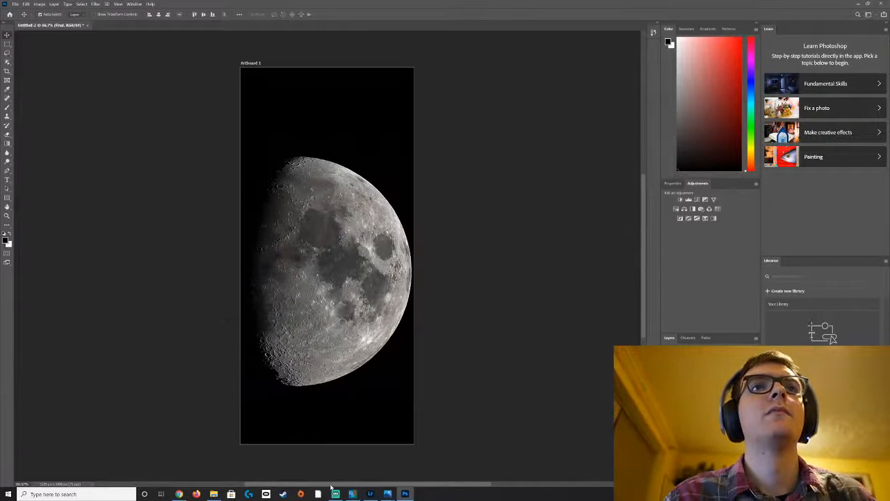
Step: In File Explorer, move the exported iPhone Wallpaper image from Astrophotography into the 9_25_2020 Moon folder
left_click(213, 493)
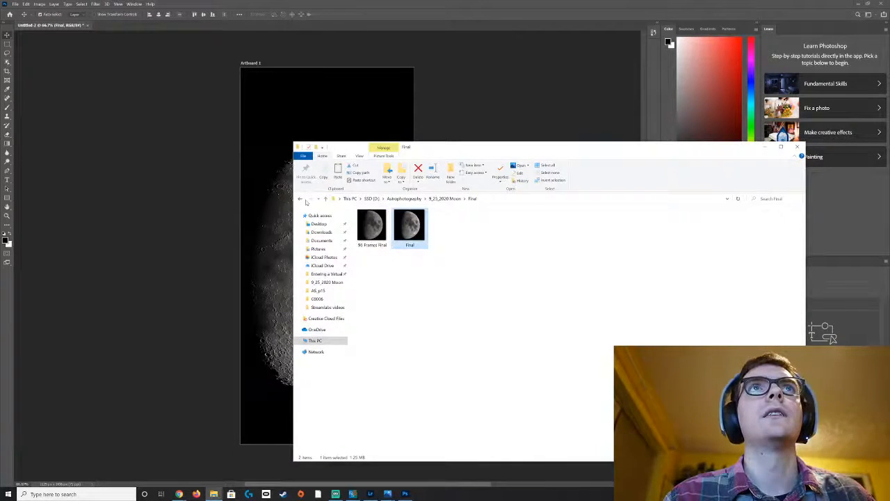
left_click(302, 199)
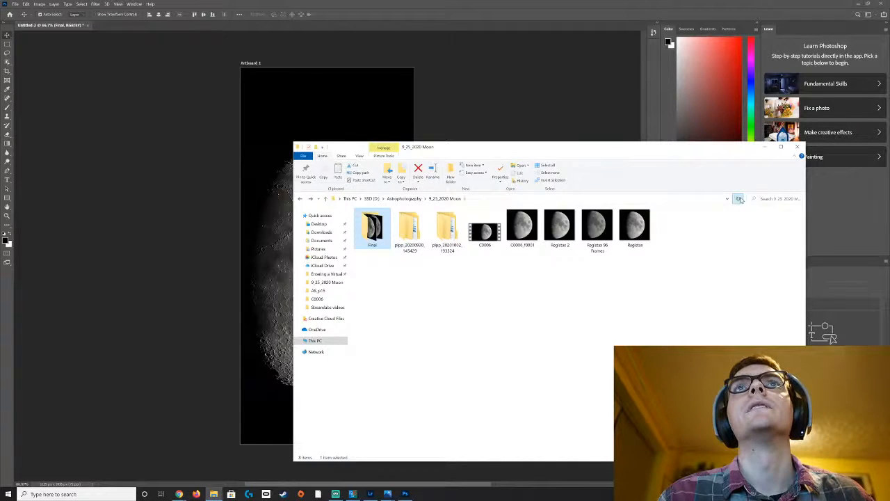
double_click(376, 211)
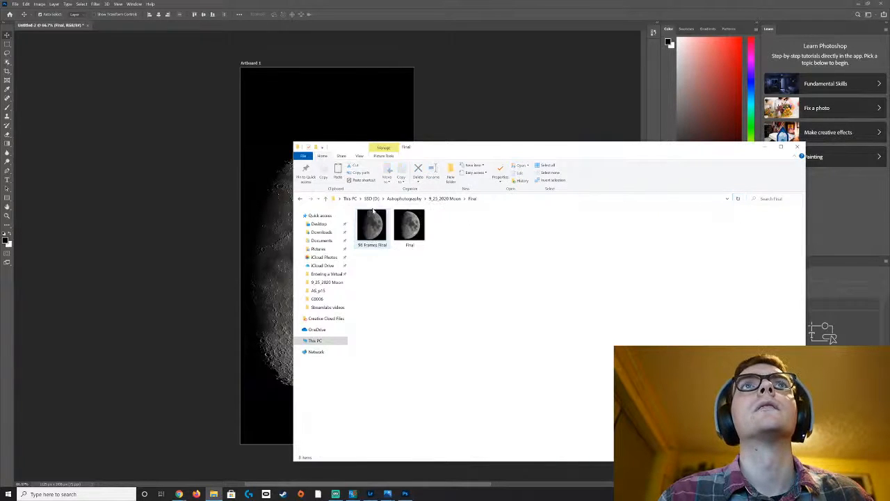
left_click(300, 199)
left_click(301, 198)
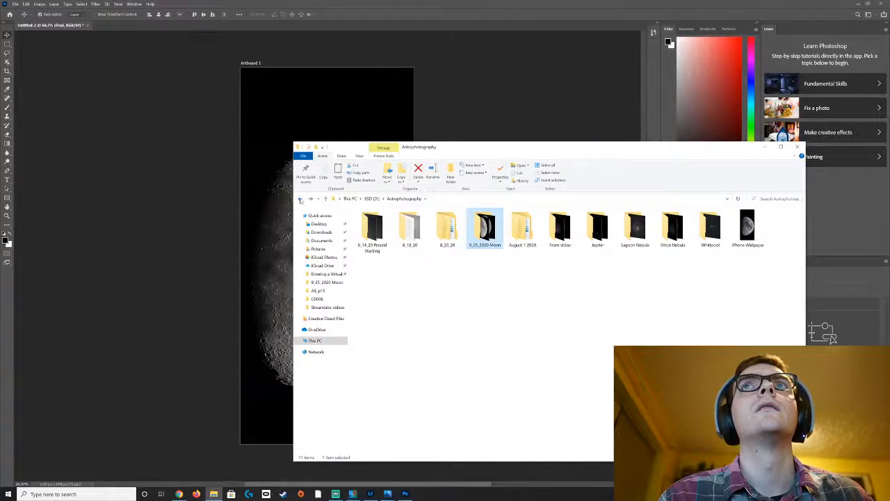
left_click_drag(751, 231, 491, 240)
left_click(491, 235)
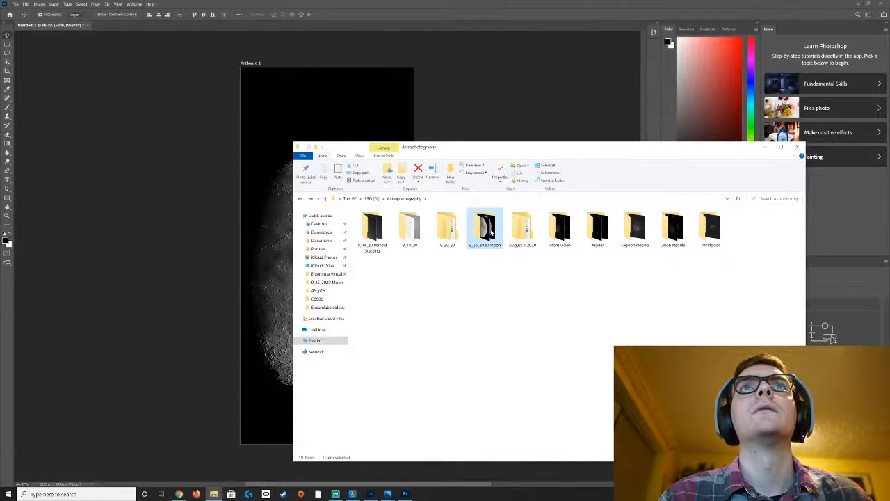
Step: Open the iPhone Wallpaper image from the 9_25_2020 Moon folder, inspect the moon up close, then close the viewer and minimize File Explorer
double_click(491, 235)
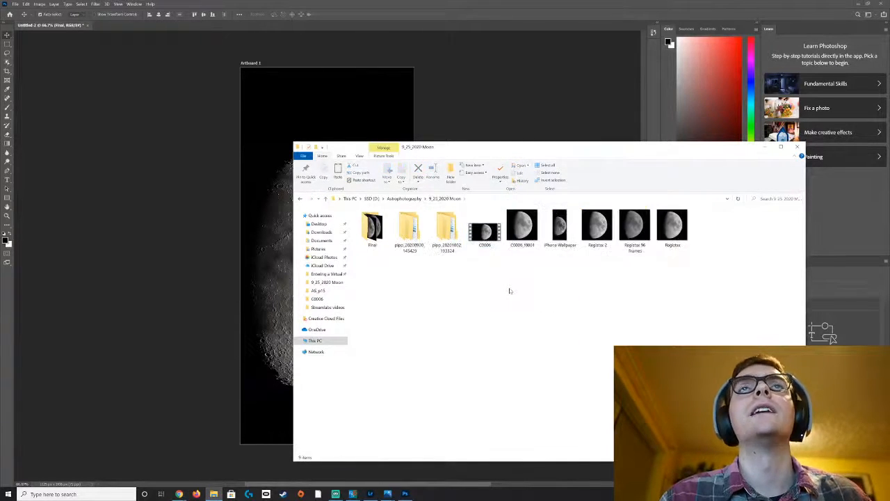
double_click(559, 224)
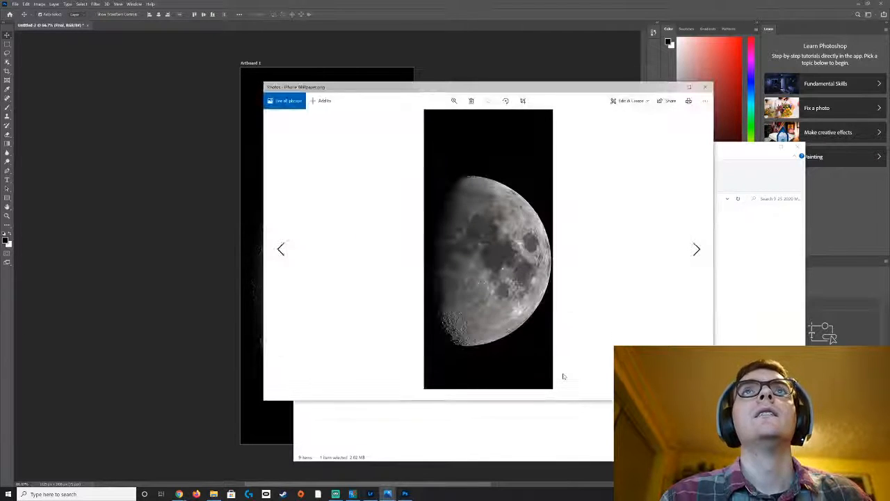
scroll(487, 256, "up", 5)
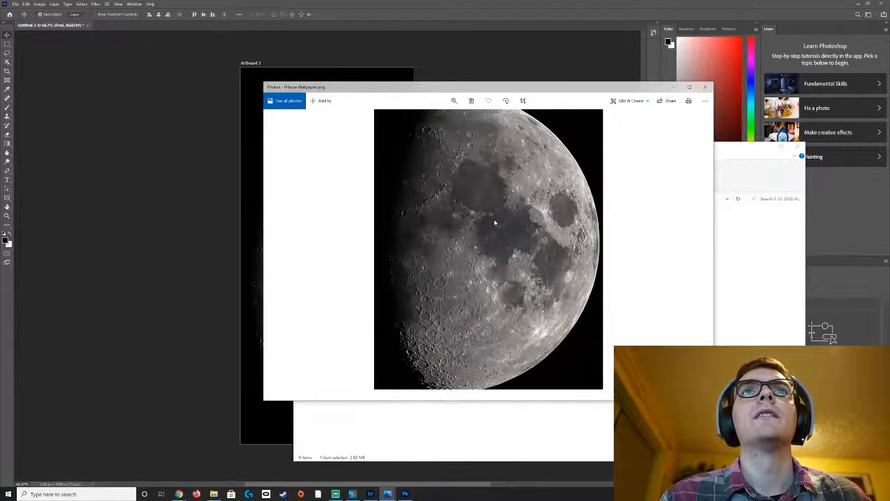
left_click_drag(491, 324, 494, 129)
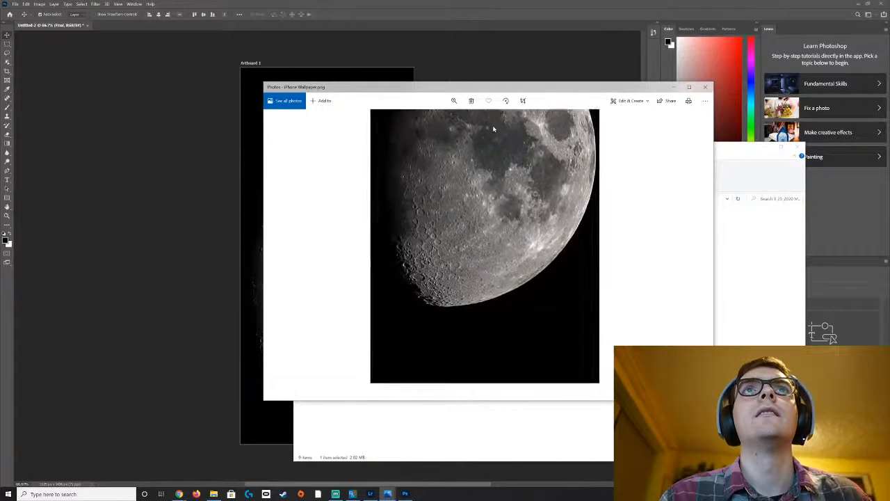
scroll(495, 129, "down", 5)
left_click(704, 86)
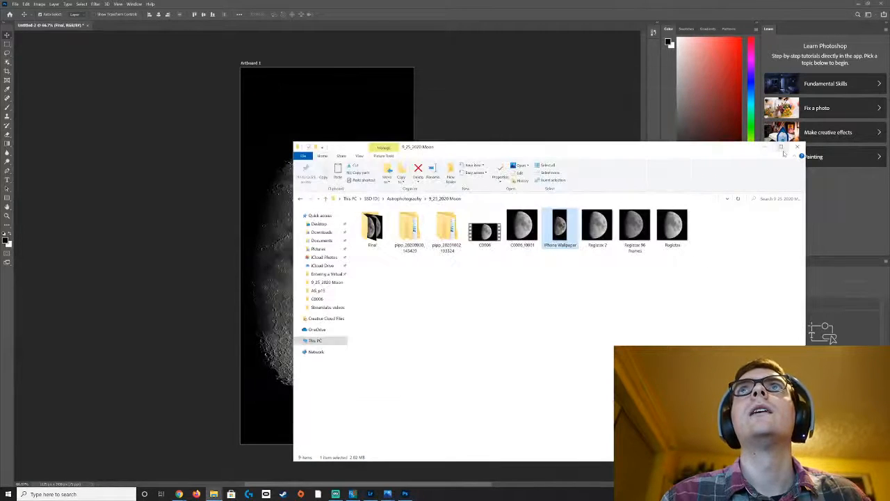
left_click(764, 148)
Step: Open the new-document settings in Photoshop, then switch to Chrome and search the web for "iphone x parallax resolution" in a new page
left_click(15, 3)
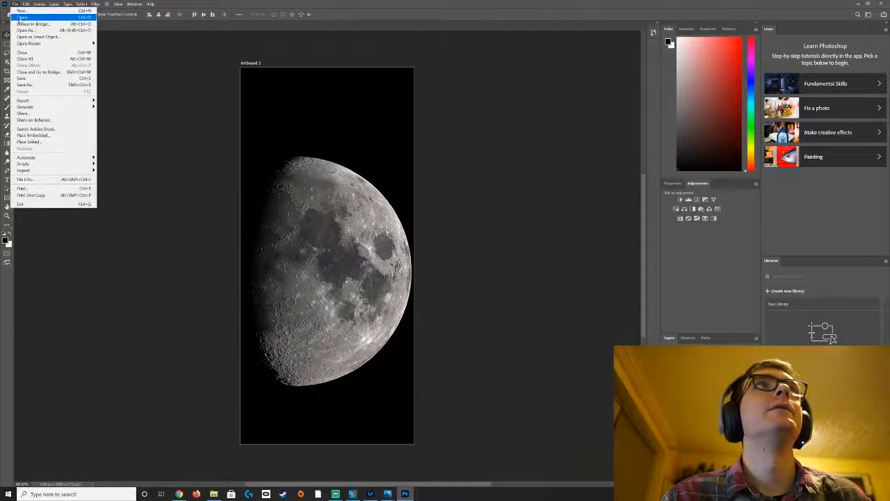
left_click(22, 10)
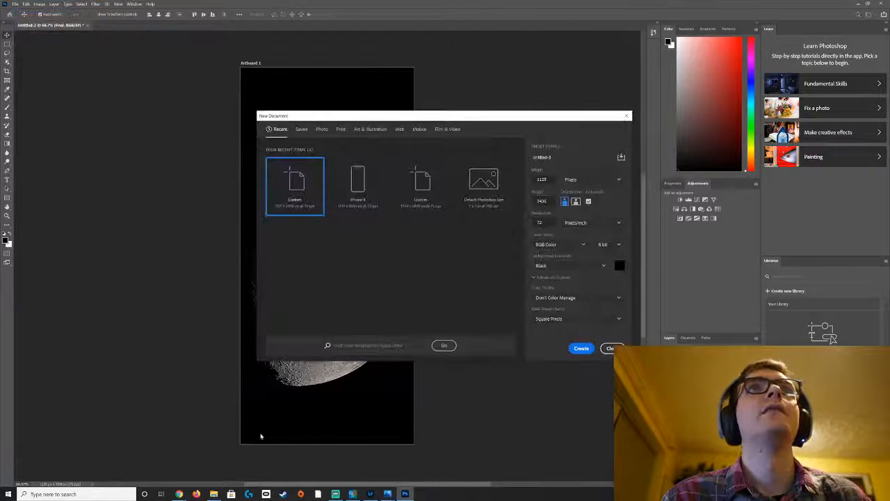
left_click(179, 494)
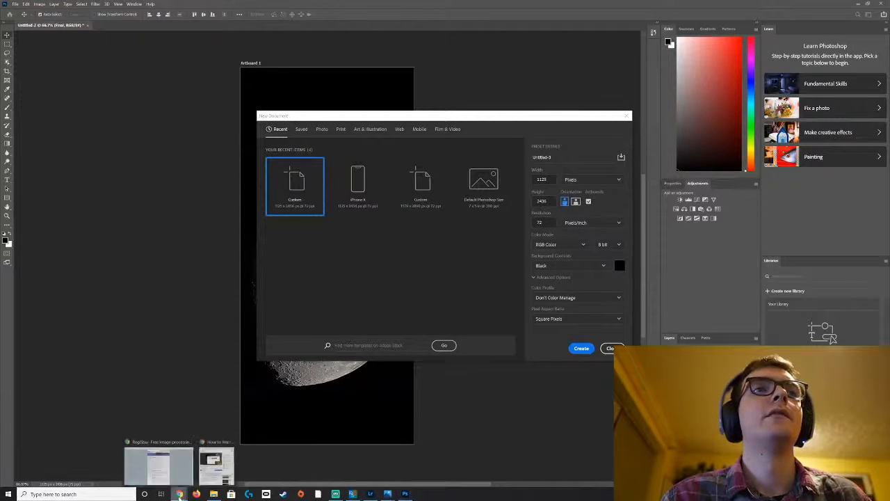
left_click(183, 463)
left_click(343, 6)
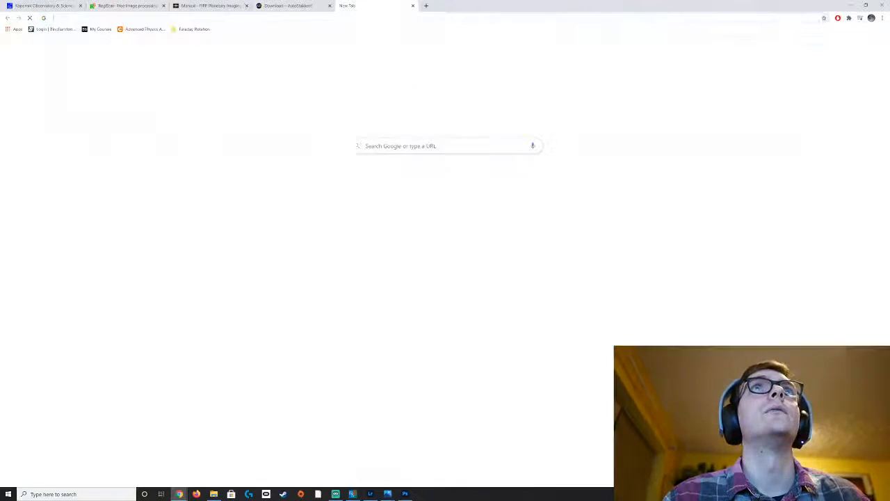
type("iphone")
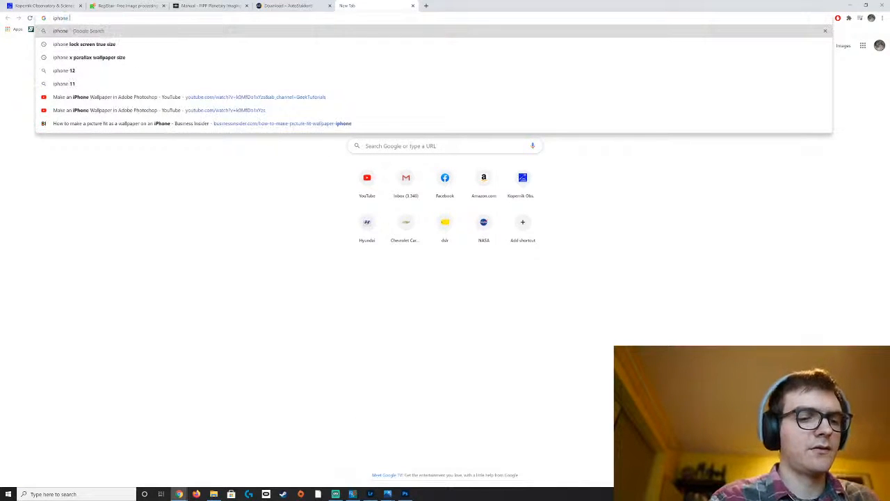
type(" x parallax")
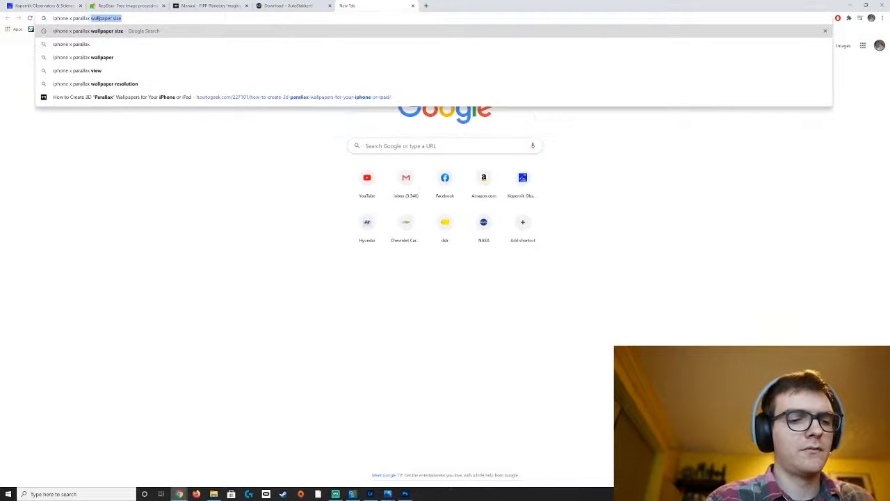
type(" resolution")
key("Return")
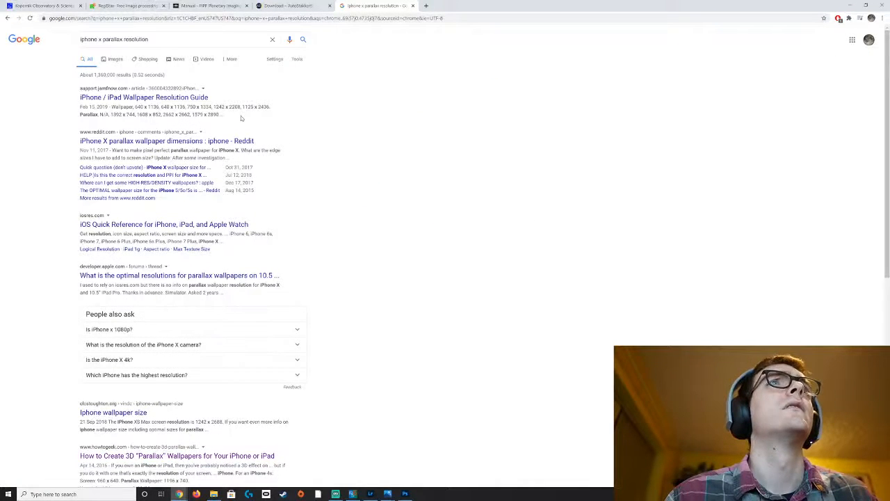
Step: Open the iPhone / iPad Wallpaper Resolution Guide from the search results and look up the iPhone X parallax size
scroll(241, 118, "down", 1)
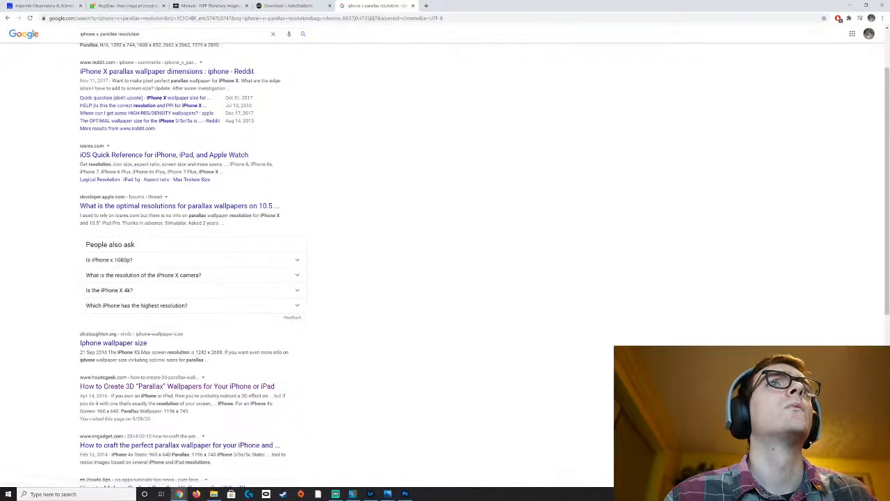
scroll(258, 108, "up", 1)
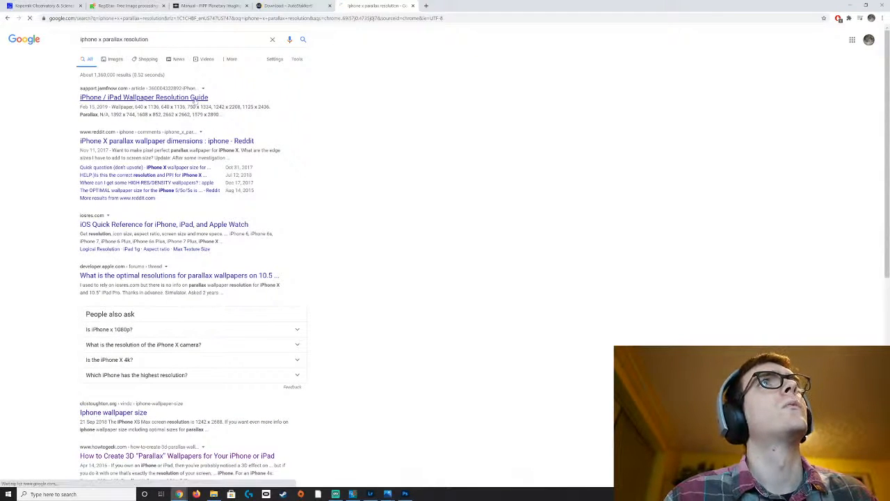
left_click(196, 99)
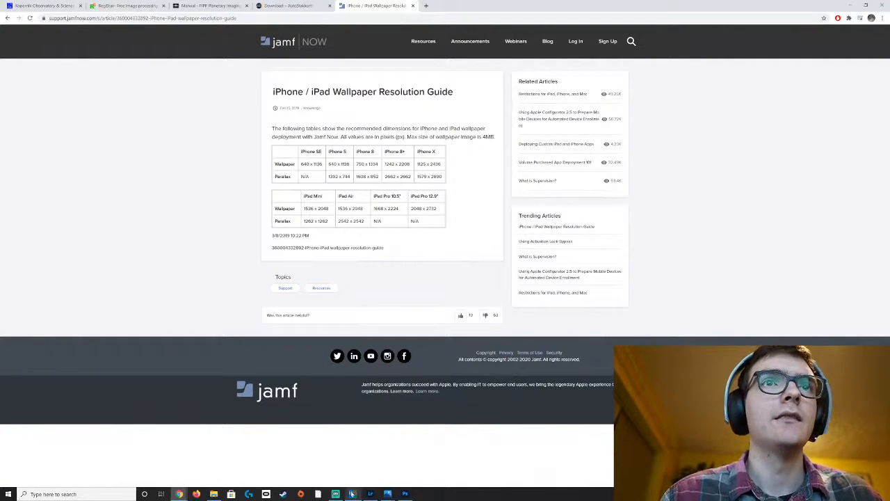
mouse_move(353, 493)
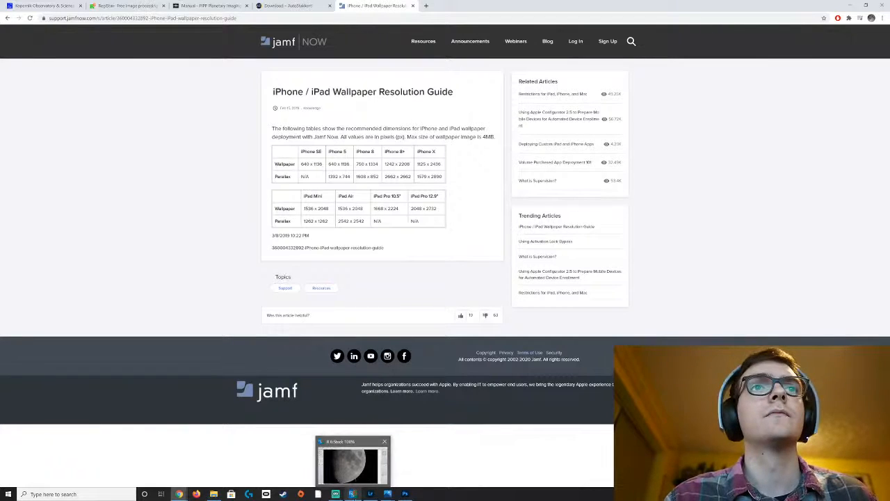
Step: Switch back to Photoshop and create a new document 1579 pixels wide and 2890 pixels high
left_click(404, 493)
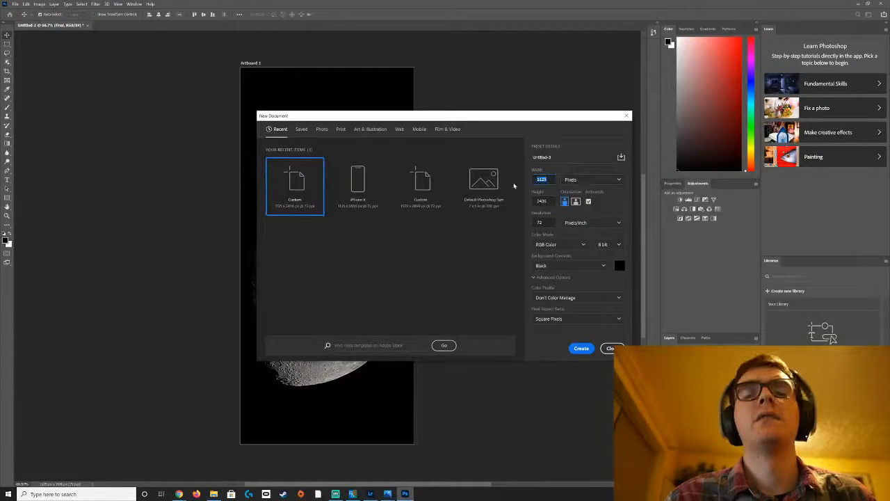
type("1578")
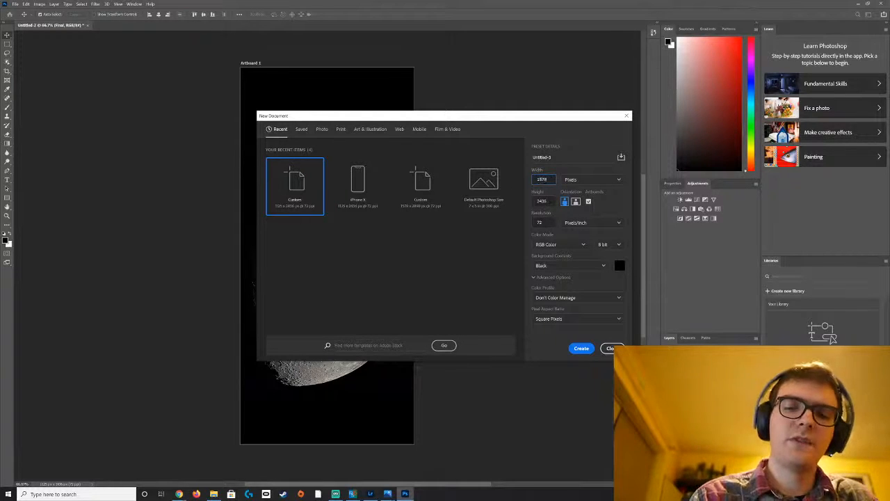
key("Tab")
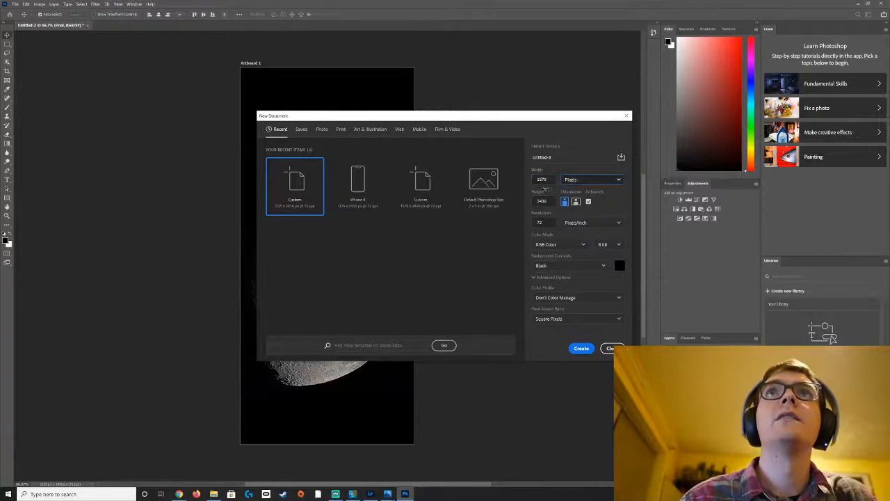
key("Tab")
type("2890")
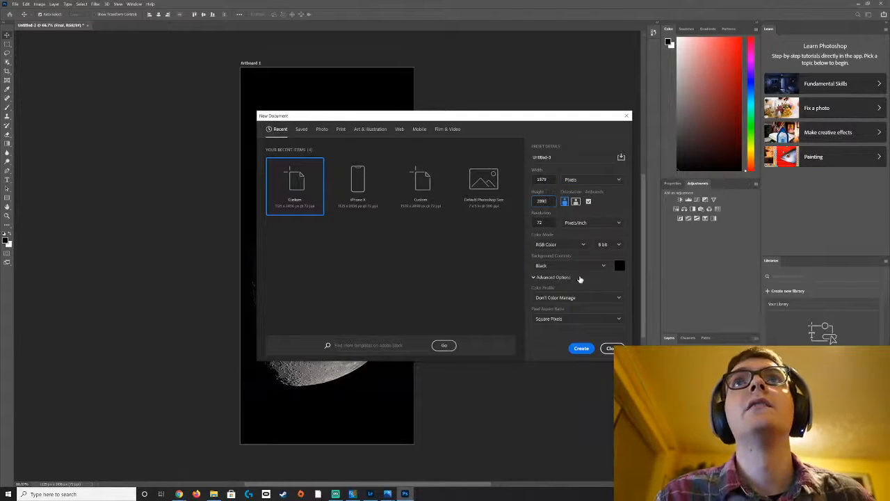
left_click(583, 348)
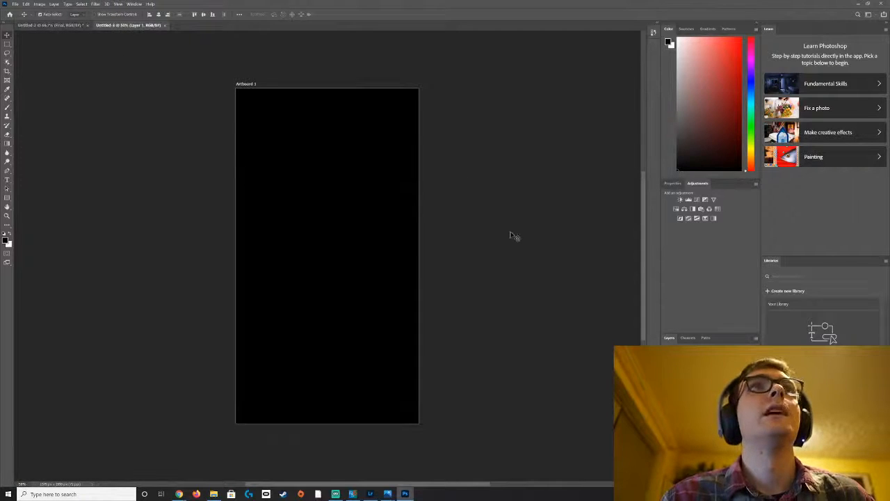
Step: Place the Final moon image from the 9_25_2020 Moon project's Final folder as an embedded image on the new artboard
left_click(16, 4)
left_click(30, 137)
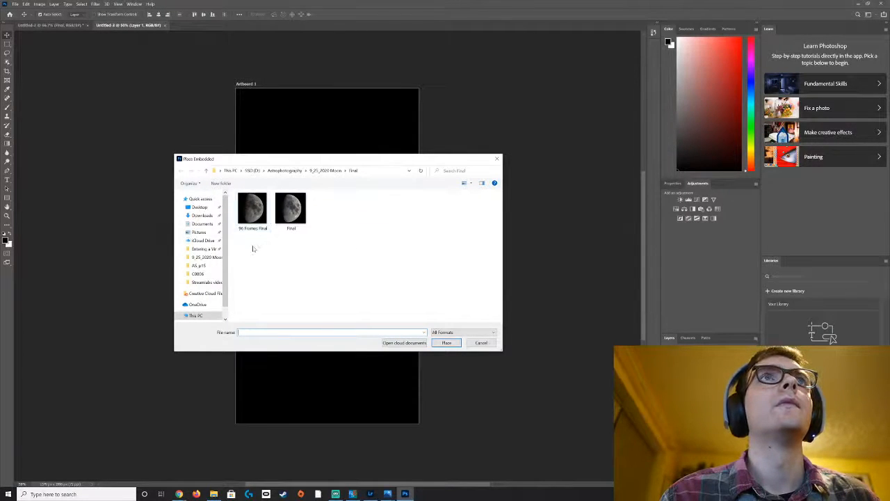
left_click(290, 208)
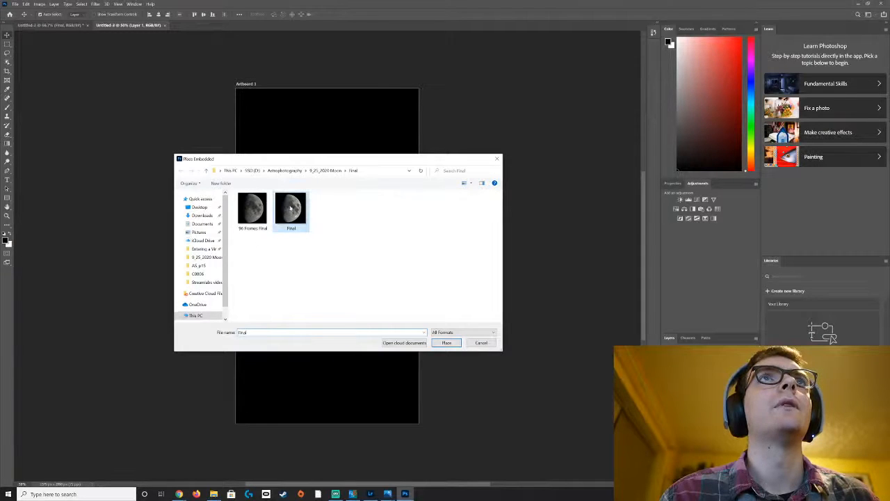
left_click(446, 342)
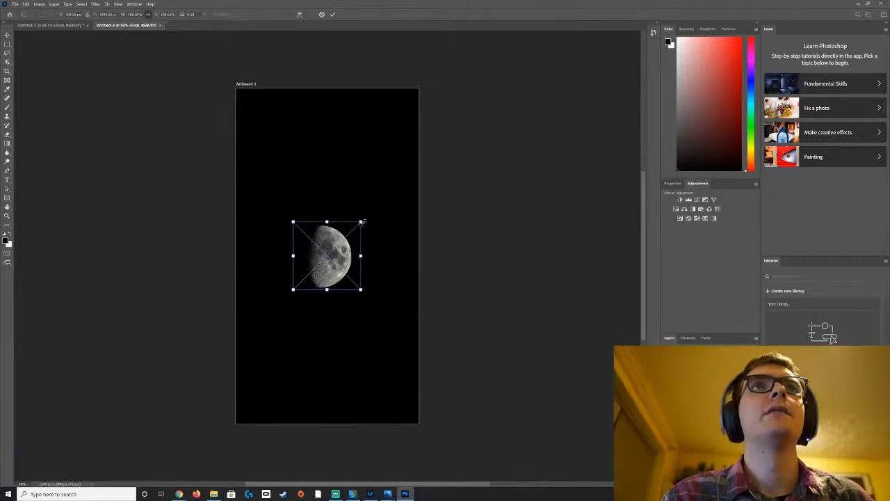
Step: Enlarge the placed moon proportionally to about 197%, commit the transform and position it around the middle of the artboard
left_click_drag(361, 221, 343, 242)
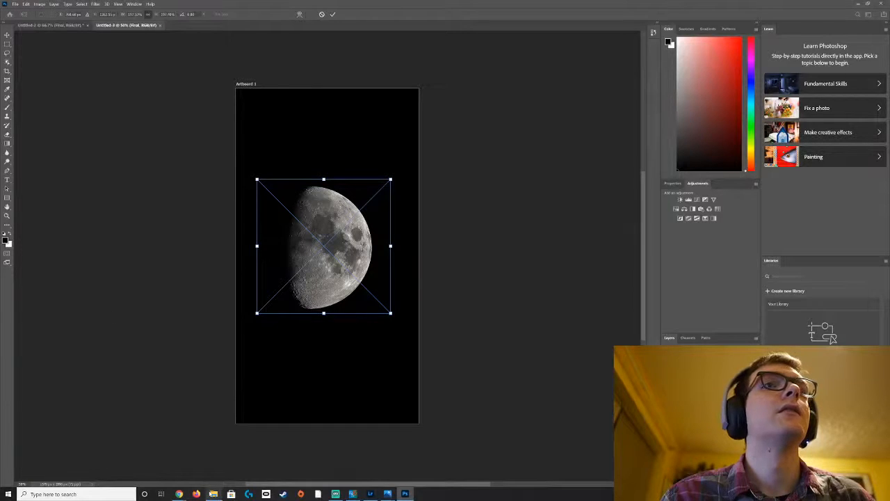
left_click(214, 494)
left_click_drag(497, 149, 889, 169)
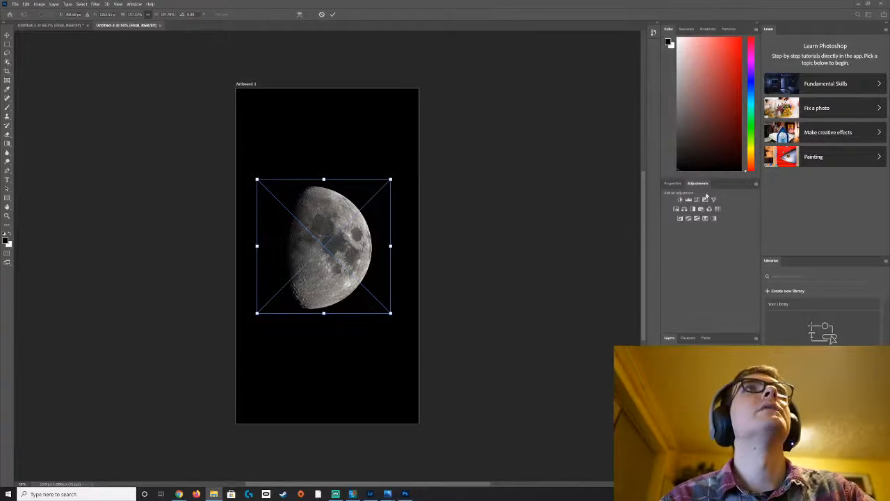
left_click(15, 3)
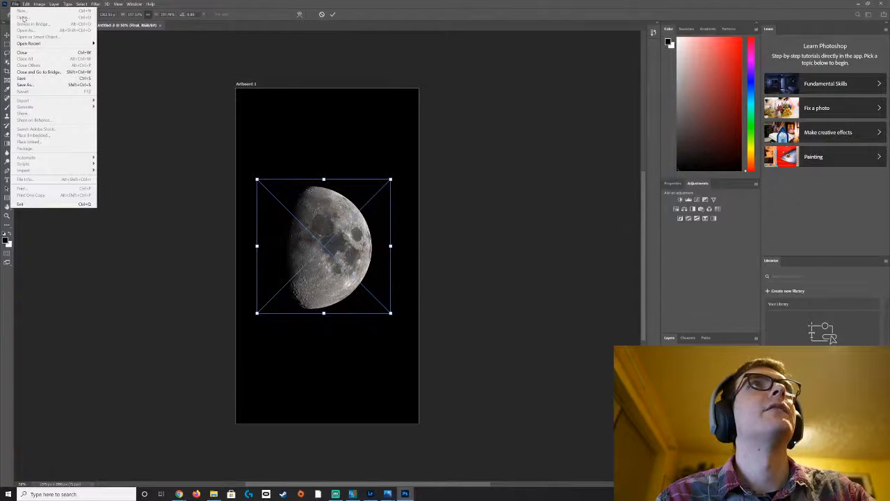
left_click(144, 61)
mouse_move(324, 226)
left_mouse_down()
mouse_move(348, 239)
mouse_move(327, 243)
left_mouse_up()
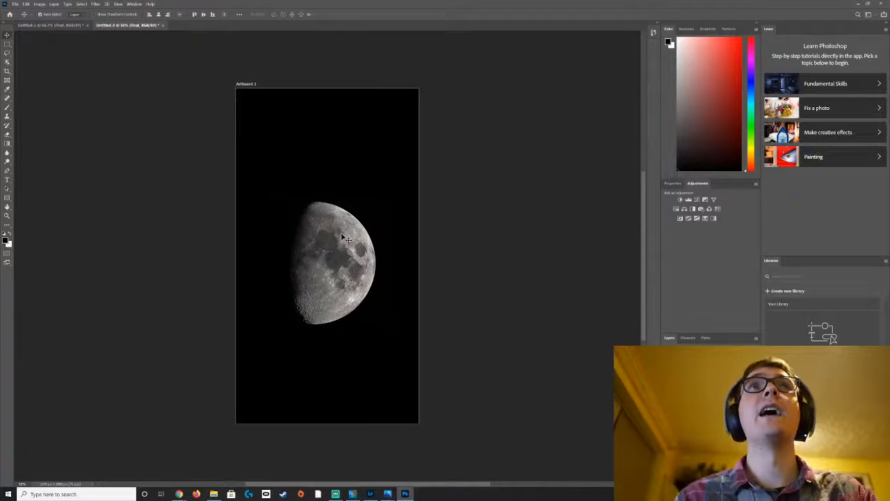
Step: Close the Untitled-3 parallax document without saving its changes
left_click(15, 4)
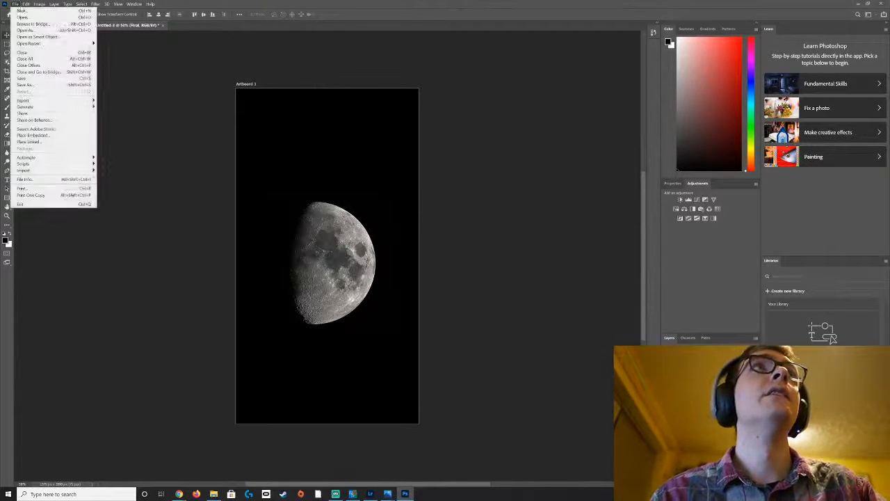
mouse_move(26, 3)
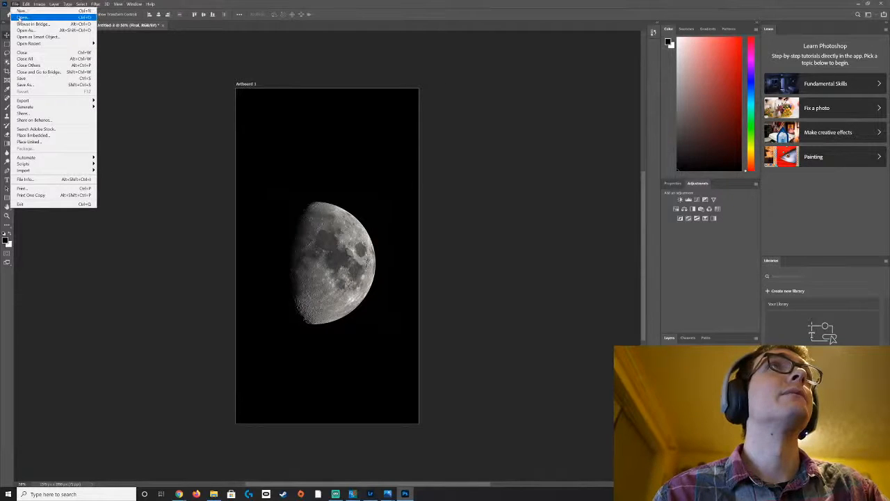
left_click(18, 5)
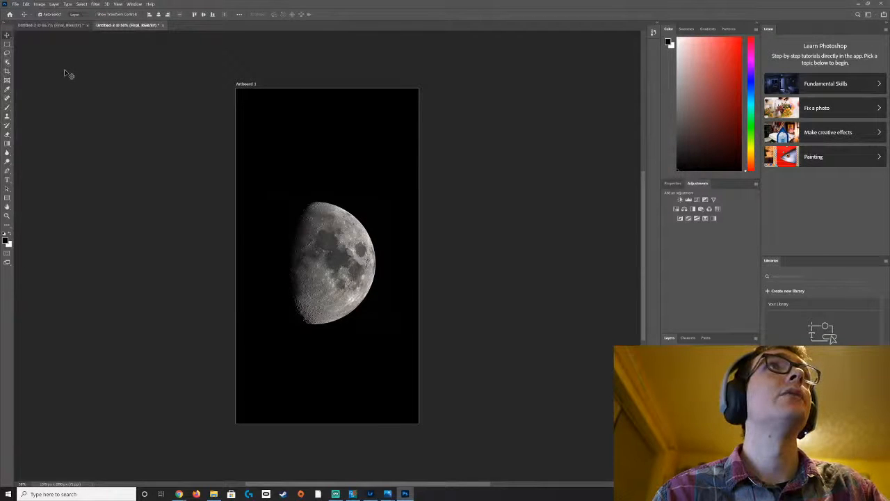
left_click(164, 25)
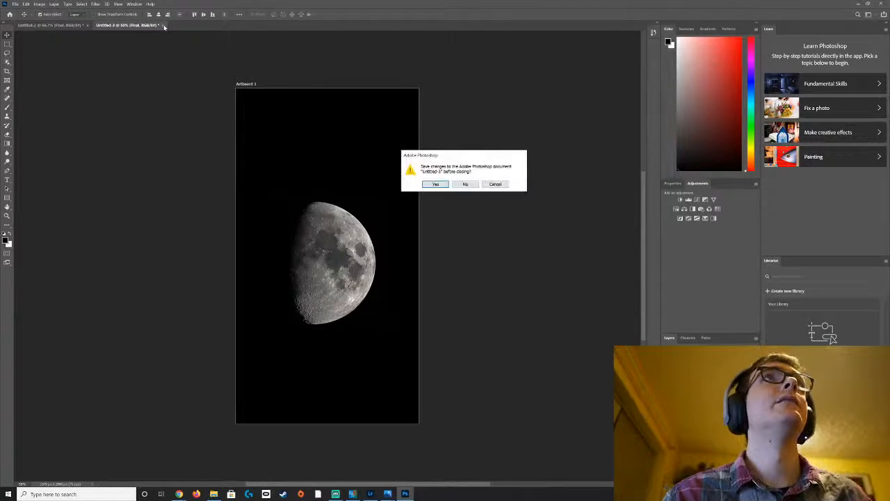
left_click(465, 184)
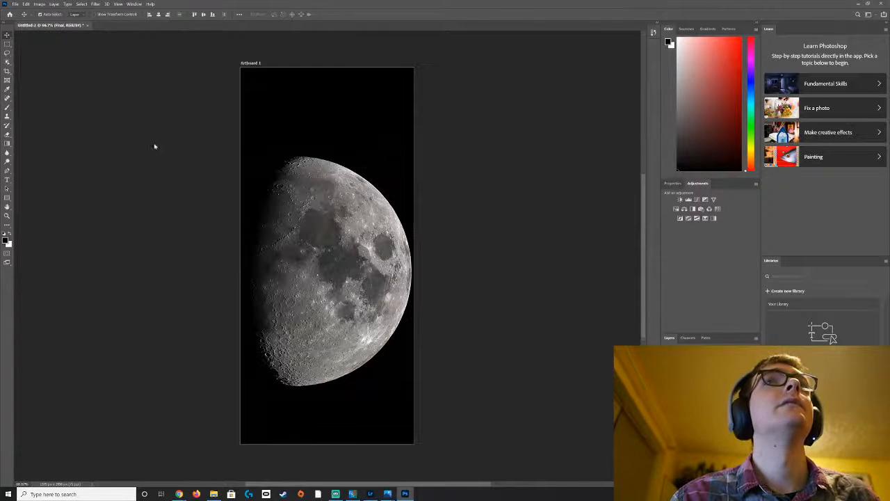
Step: Look through the new-document preset categories, including the full Film & Video list, for a widescreen 4K size
left_click(15, 4)
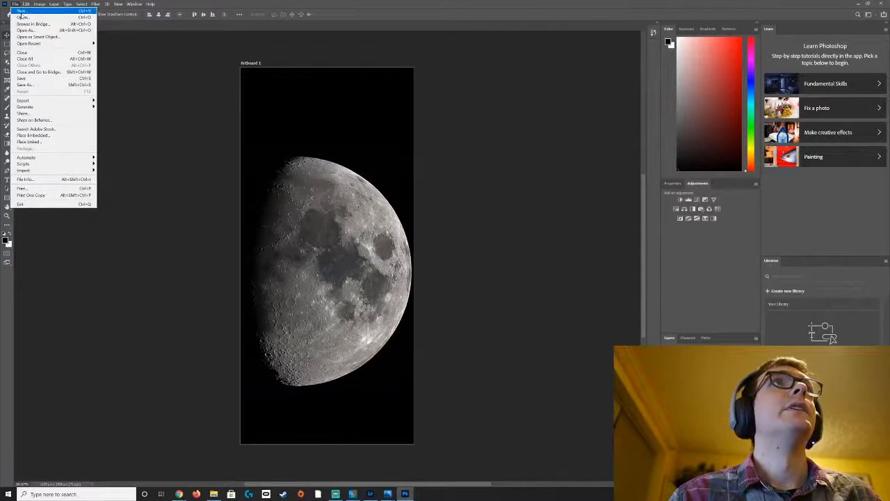
left_click(24, 10)
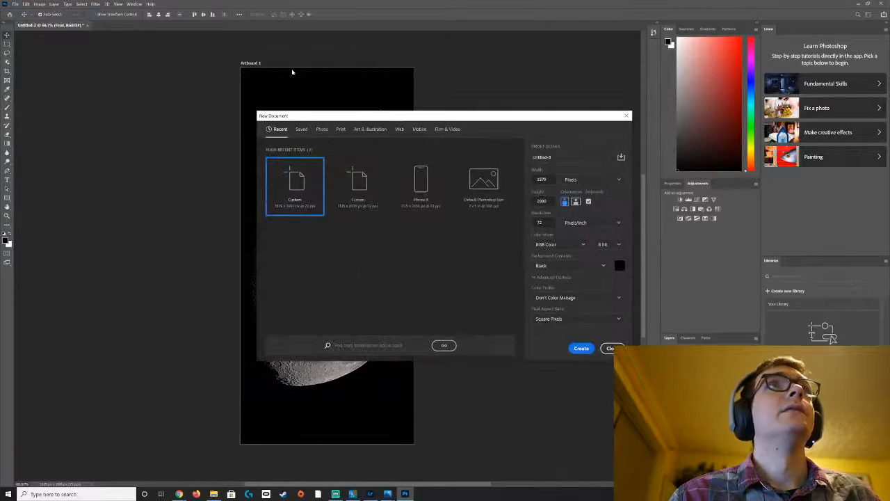
left_click(400, 130)
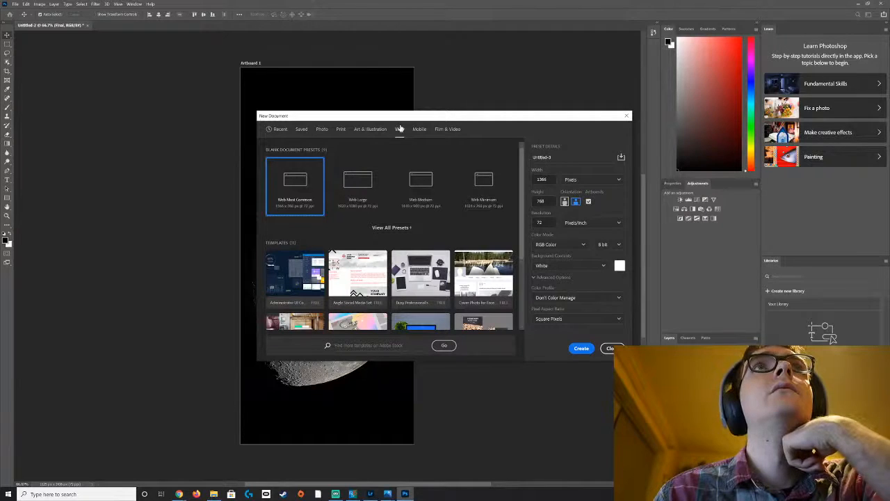
left_click(322, 130)
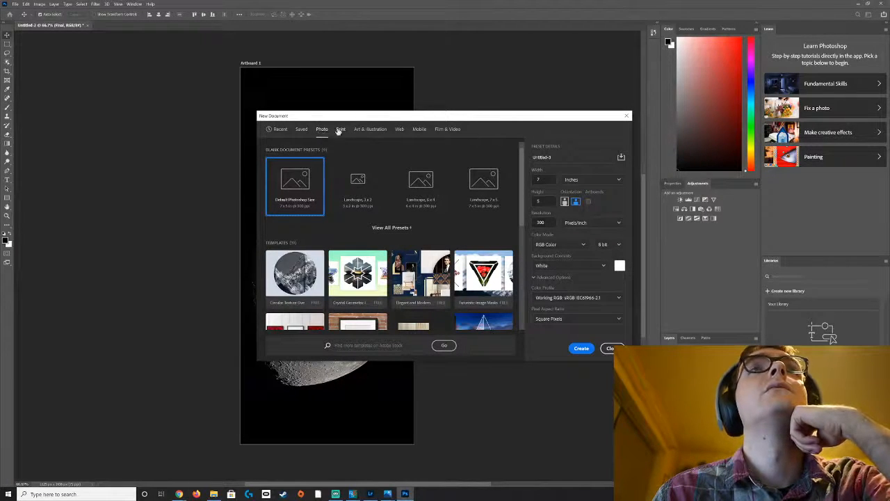
left_click(340, 130)
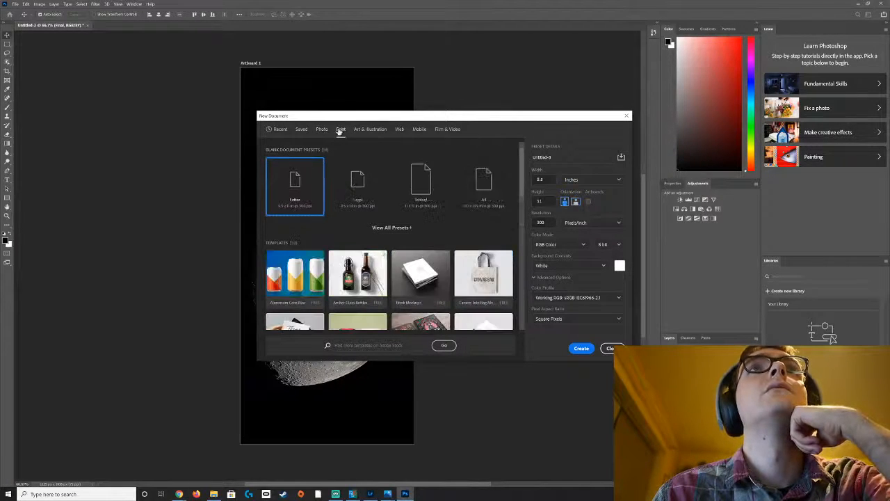
left_click(377, 130)
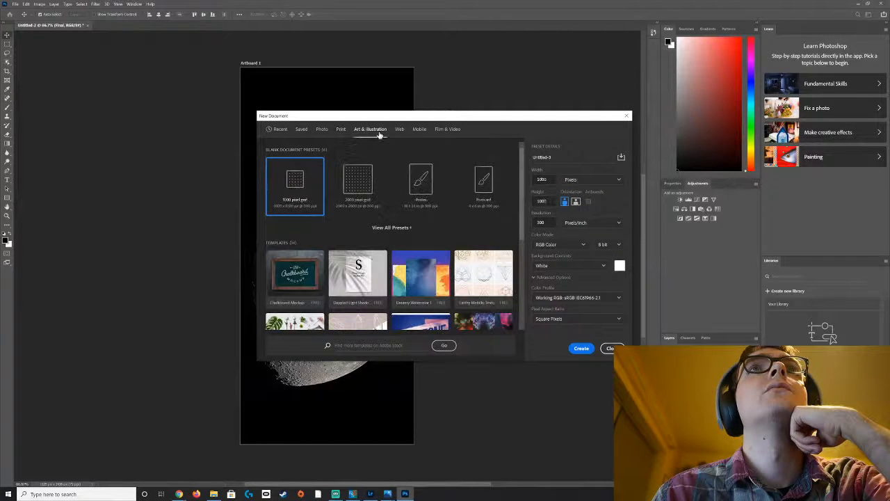
left_click(449, 130)
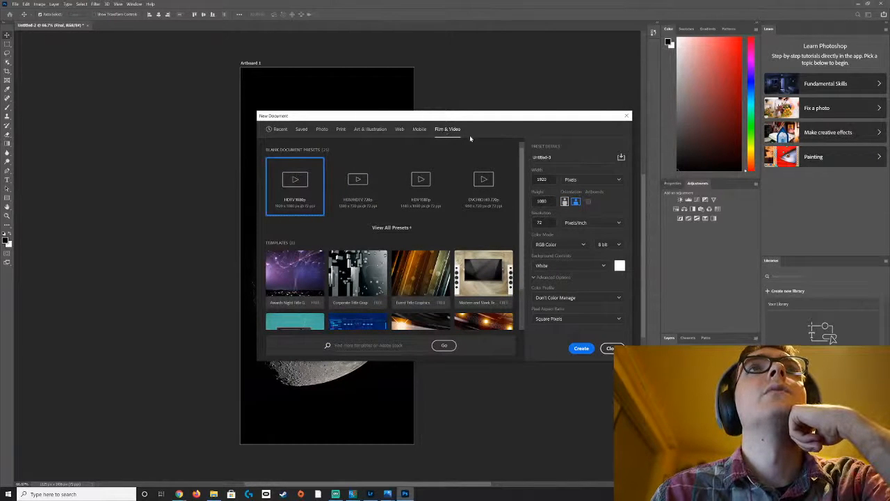
left_click(390, 227)
scroll(388, 232, "down", 2)
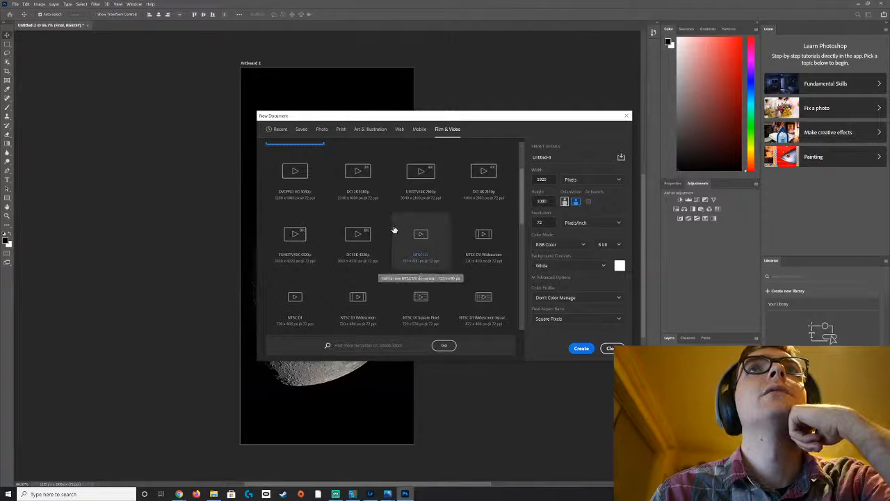
scroll(394, 229, "up", 2)
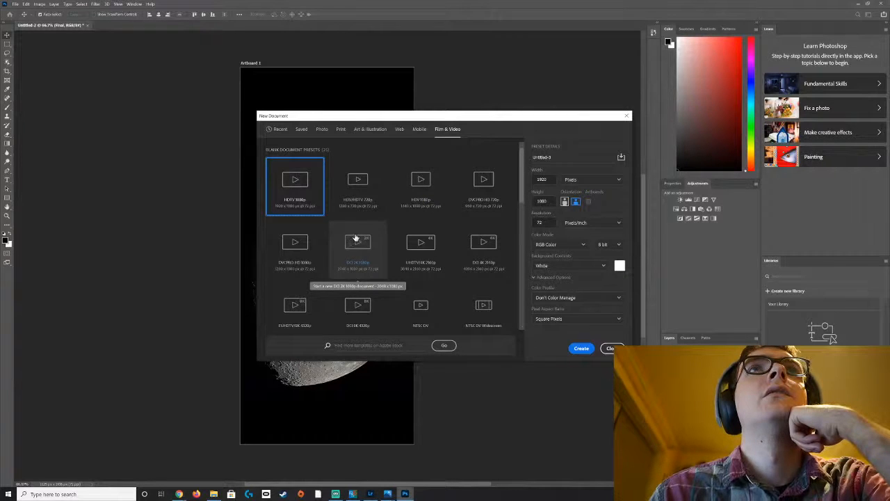
left_click(428, 241)
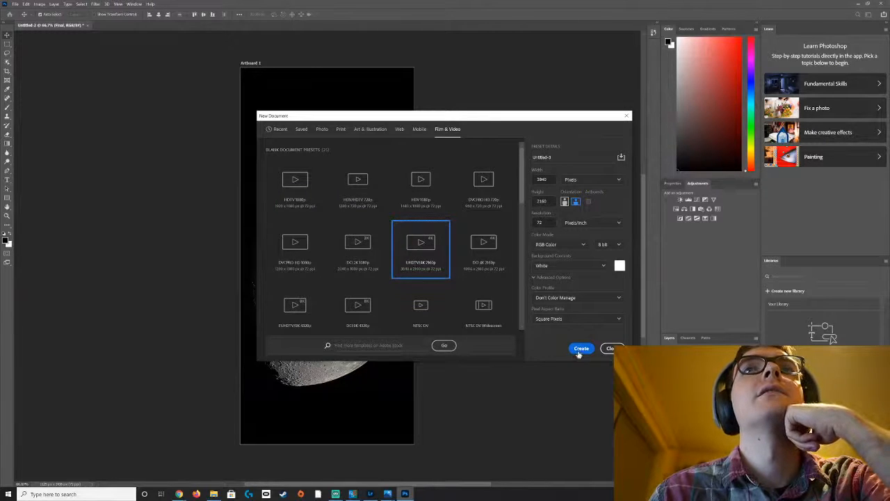
left_click(581, 348)
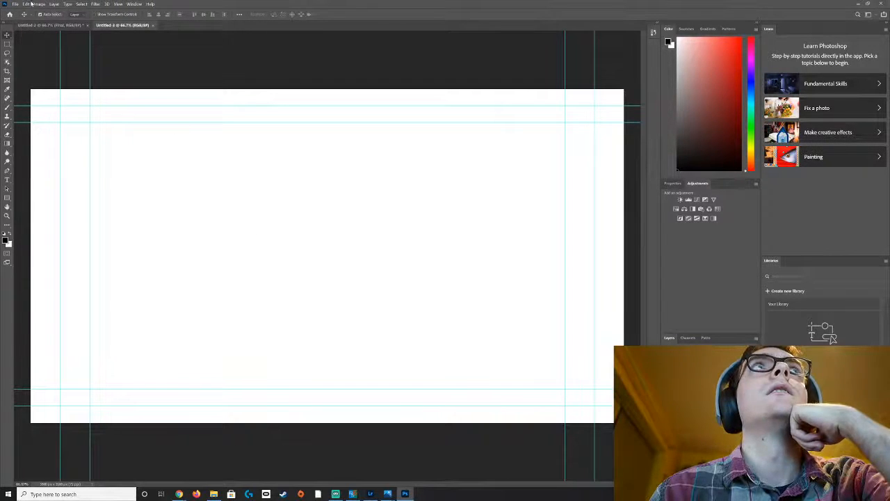
left_click(152, 25)
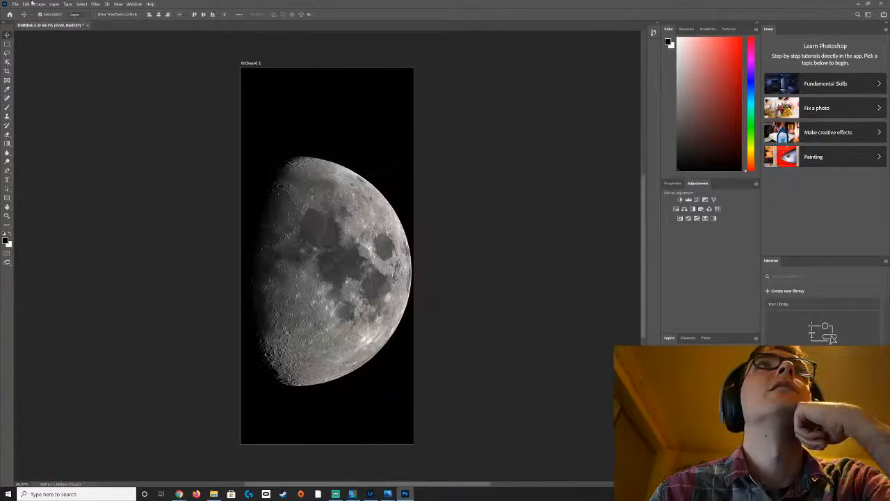
Step: Create a new document from the Film & Video UHDTV/4K 2160p preset with black background contents
left_click(15, 3)
left_click(21, 10)
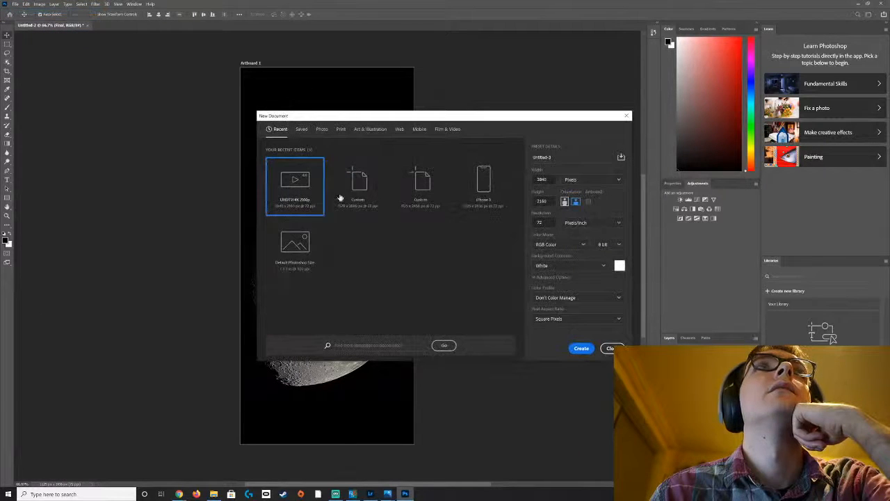
left_click(448, 129)
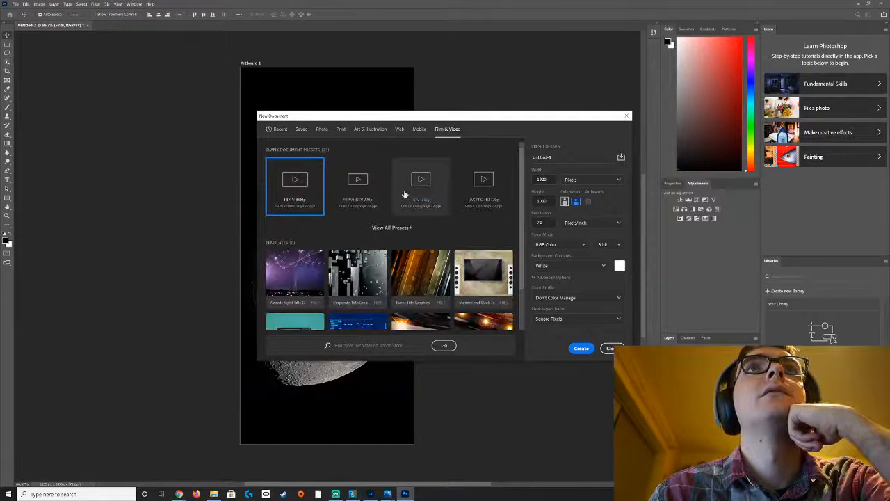
left_click(398, 228)
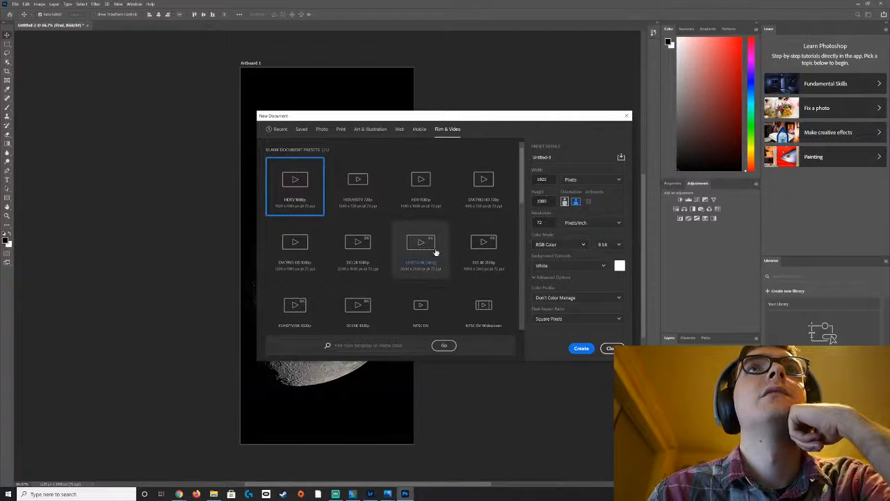
left_click(432, 248)
left_click(587, 267)
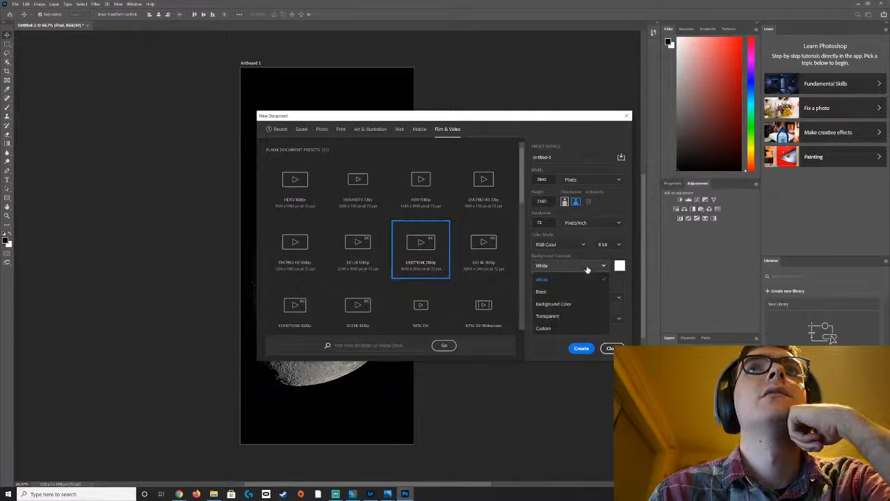
left_click(564, 292)
left_click(587, 351)
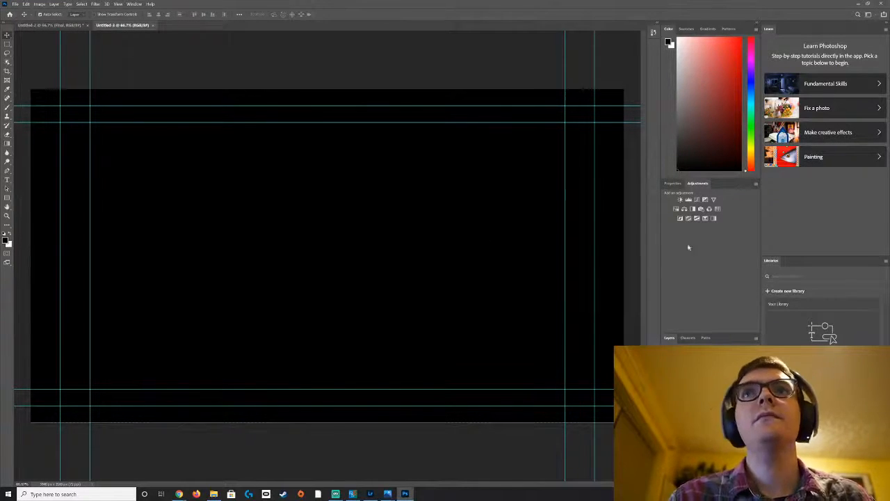
Step: Place the Final moon image from the 9_25_2020 Moon project's Final folder as an embedded image on the black 4K canvas
left_click(15, 4)
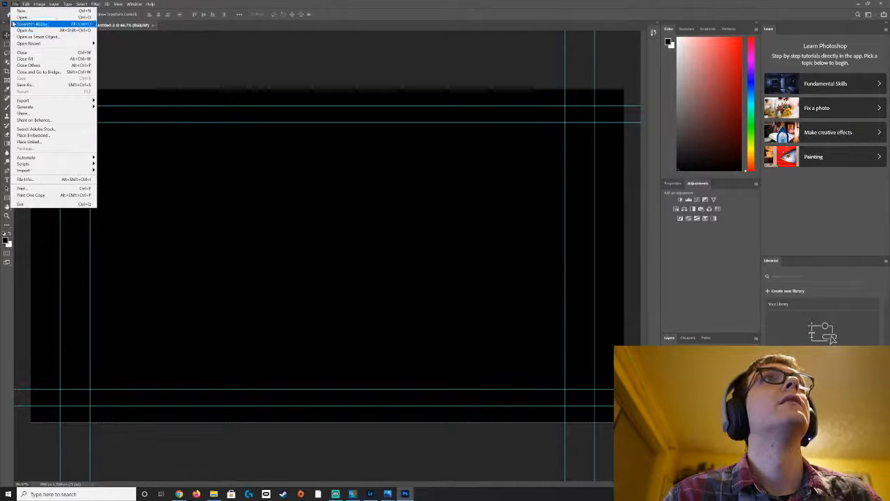
mouse_move(23, 44)
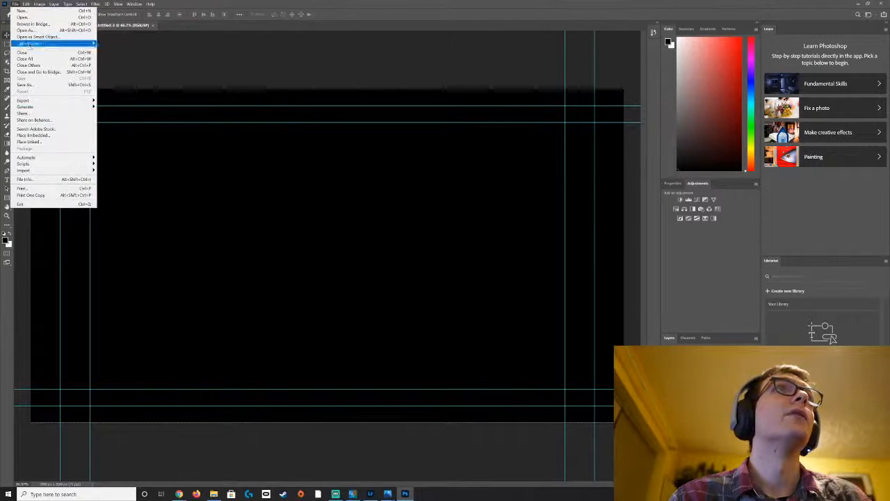
mouse_move(93, 49)
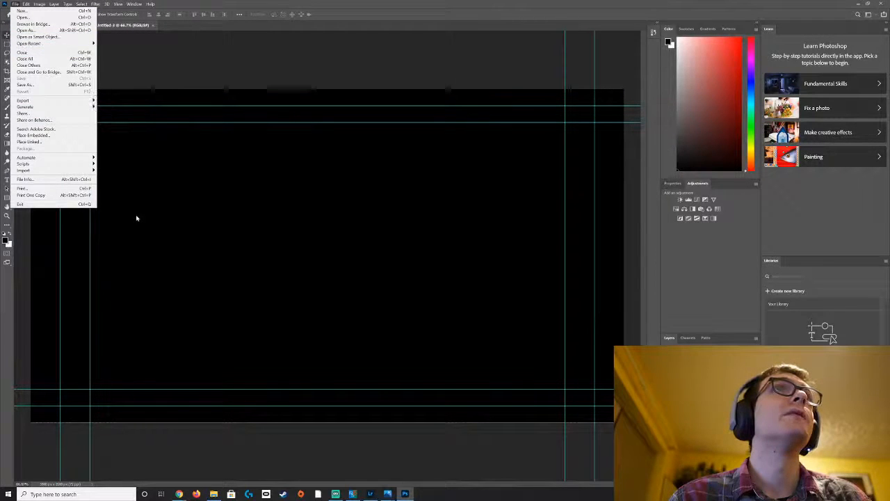
left_click(75, 135)
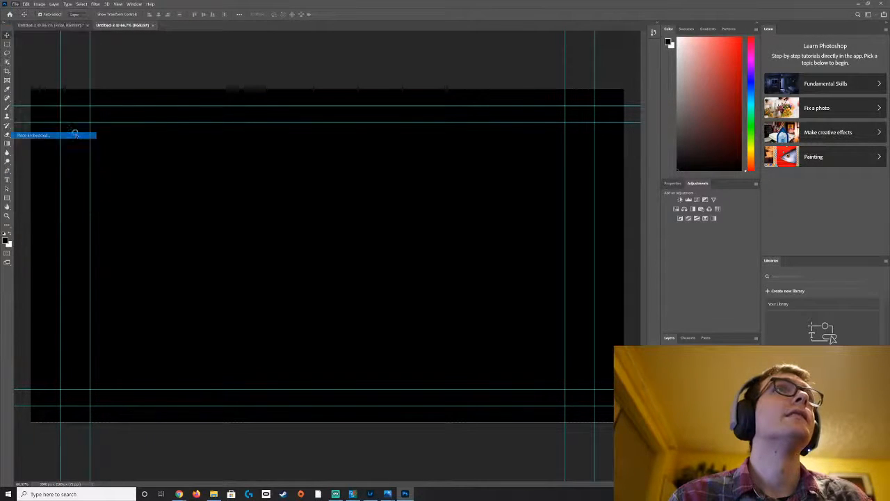
double_click(290, 211)
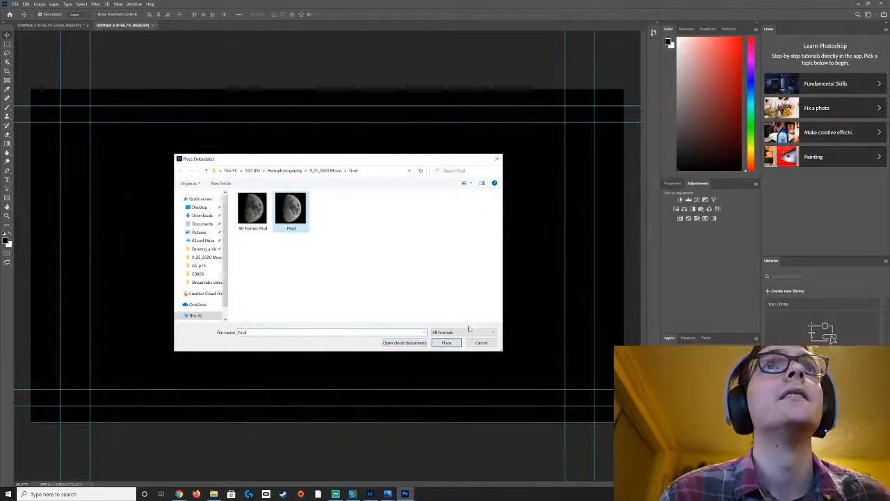
Step: Enlarge the placed moon proportionally to fill most of the canvas height, centre its frame on the canvas and commit the transform
left_click_drag(371, 211, 519, 67)
left_click_drag(424, 194, 333, 282)
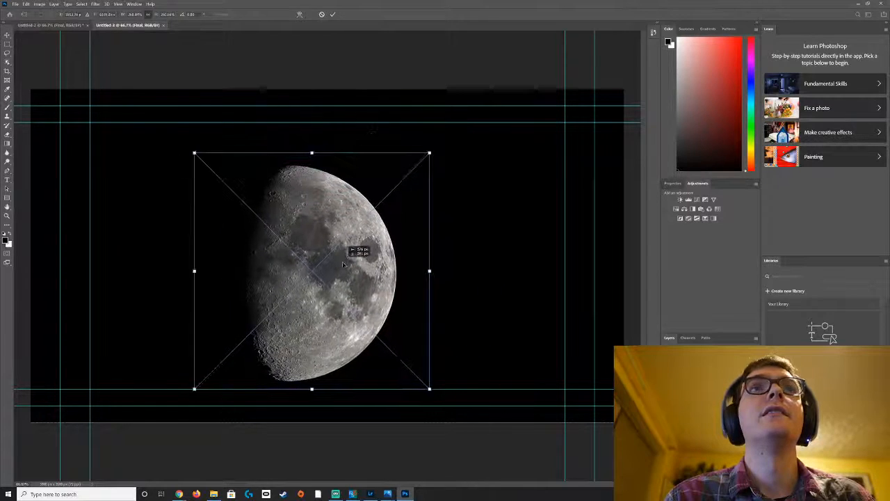
left_click_drag(431, 151, 495, 121)
left_click_drag(355, 188, 337, 197)
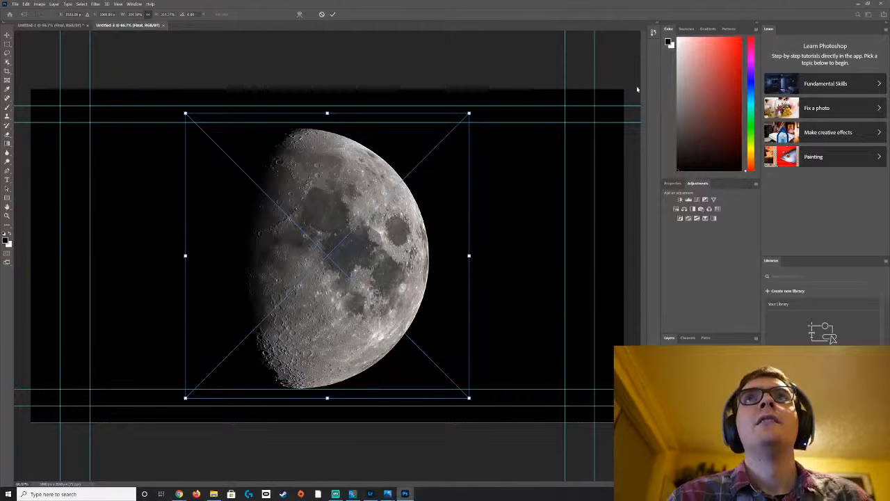
key("Return")
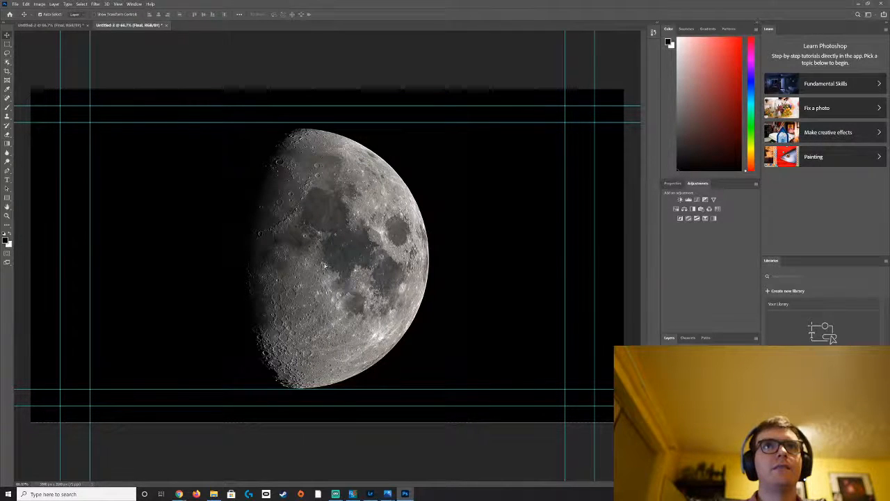
left_click_drag(324, 268, 324, 265)
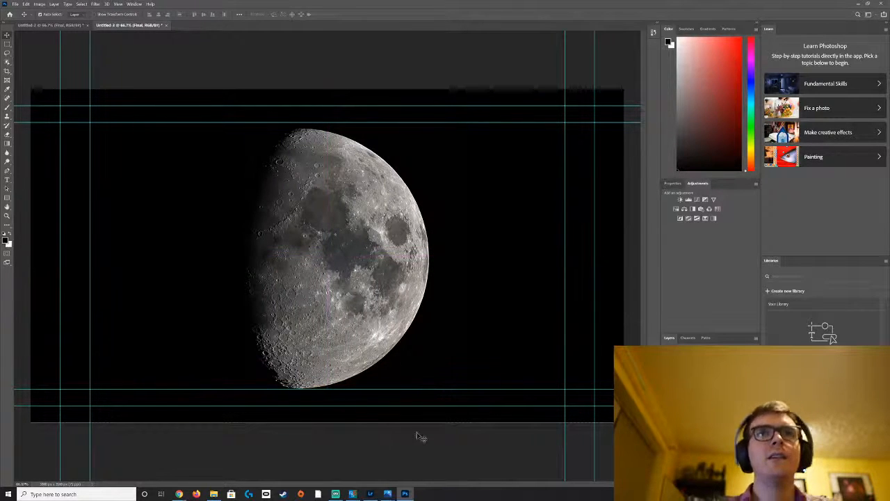
Step: Quick-export the widescreen moon as a PNG named "Widescreen 4k Wallpaper" into the 9_25_2020 Moon folder
left_click(14, 4)
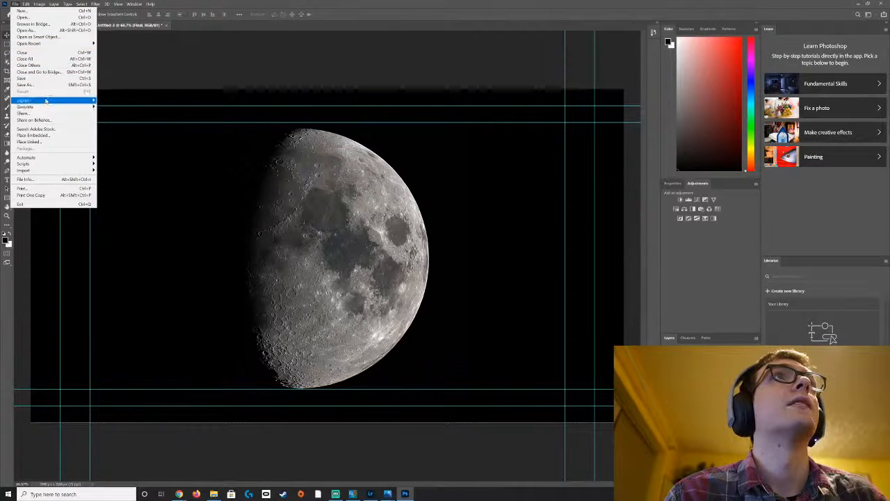
mouse_move(61, 102)
left_click(121, 105)
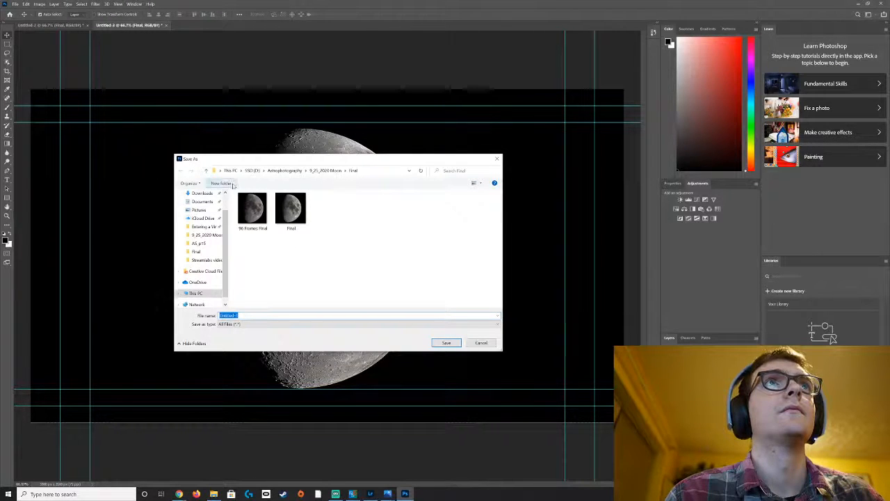
left_click(326, 171)
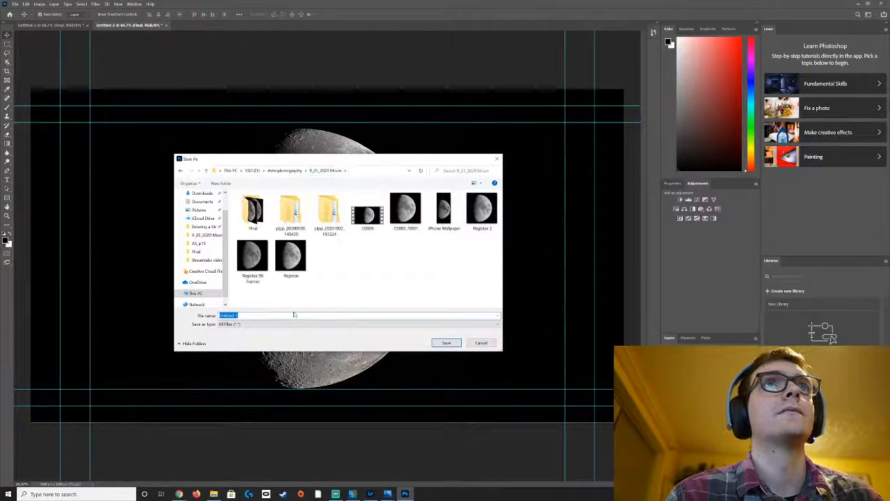
type("Widesc")
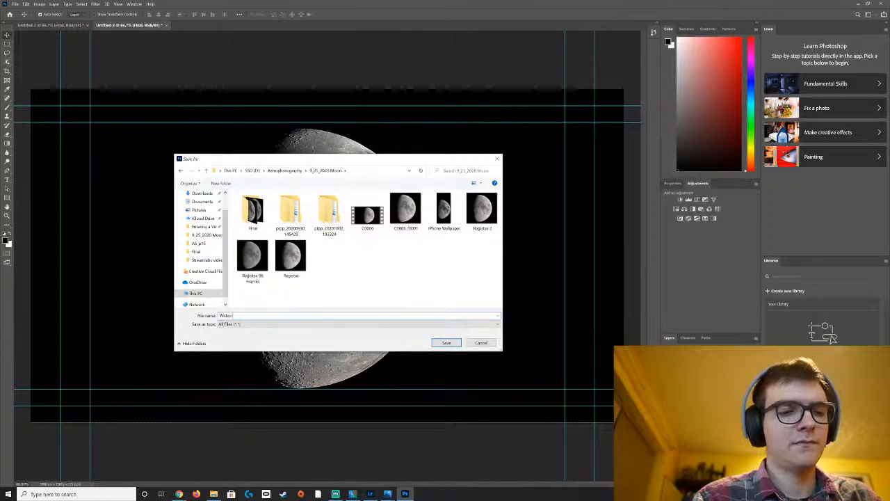
type("reen 4k")
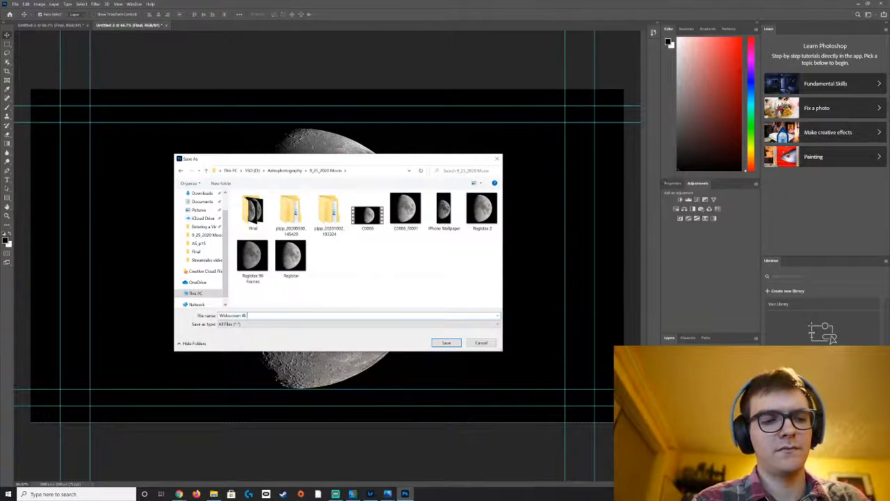
type(" Wallpaper")
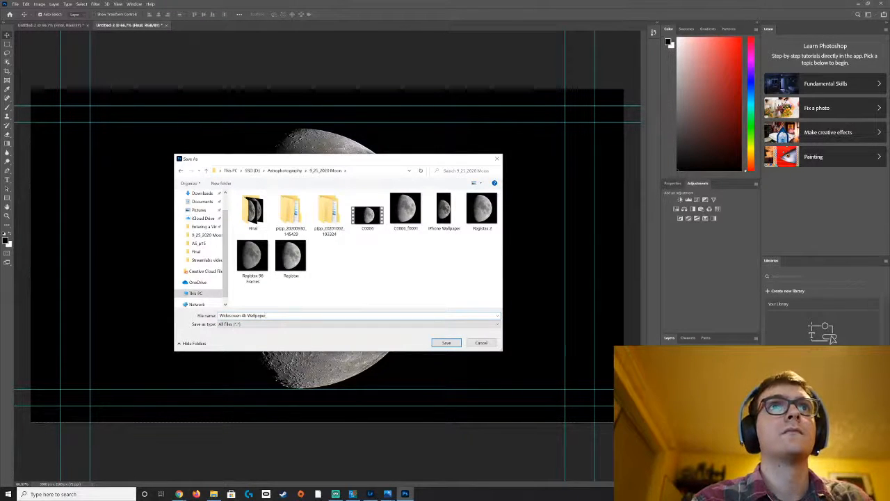
key("Return")
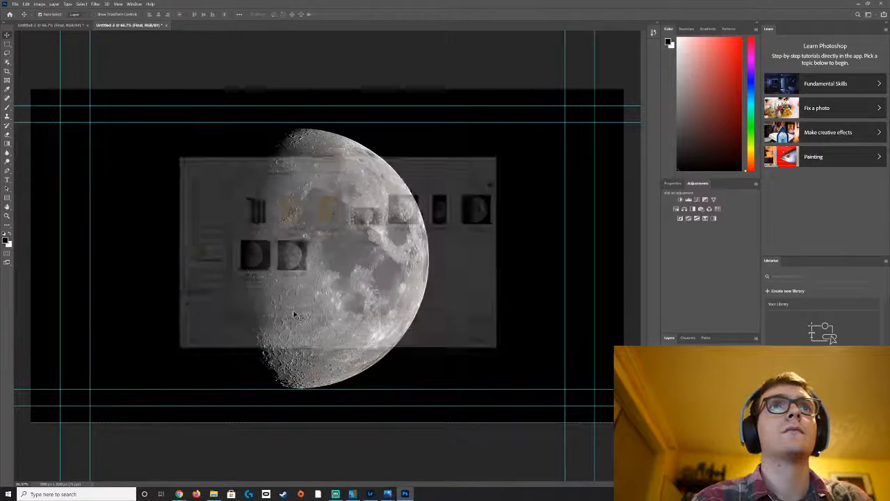